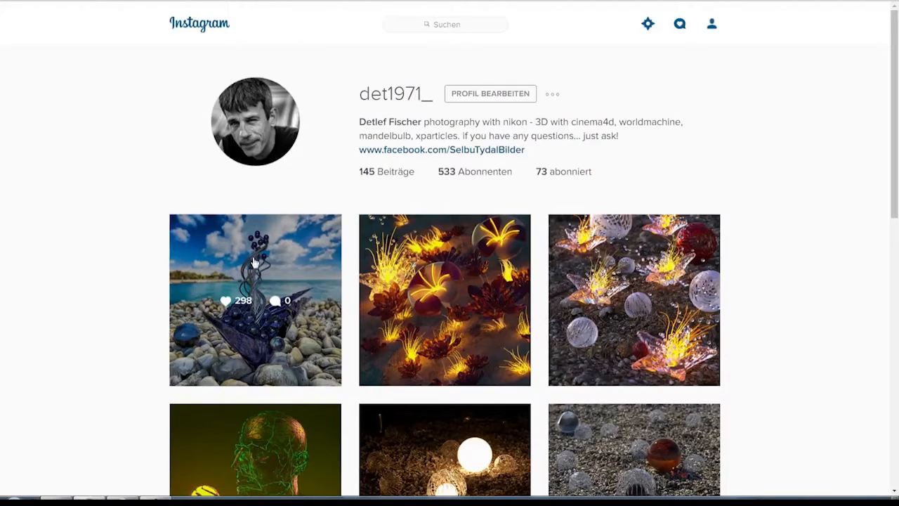
# Step: Examine the newest artwork post on the Instagram profile and the message options on the linked Facebook page
pyautogui.click(256, 261)
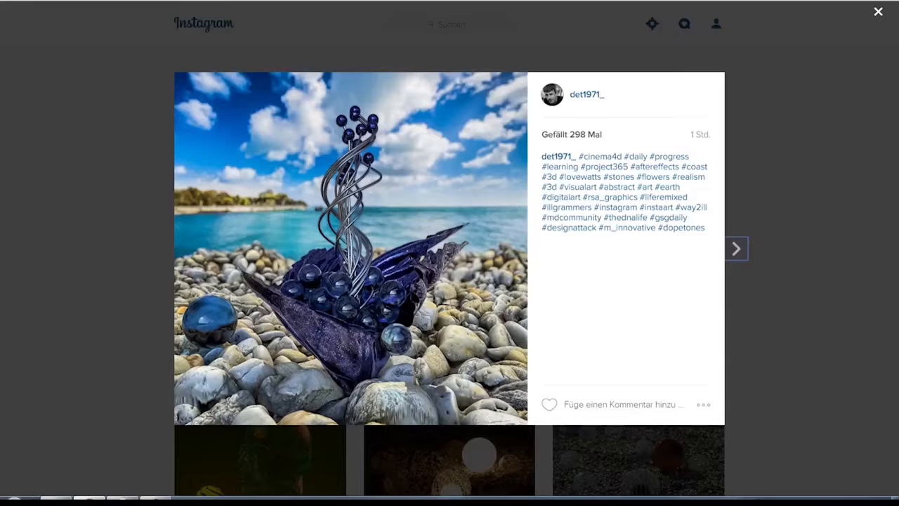
pyautogui.click(134, 102)
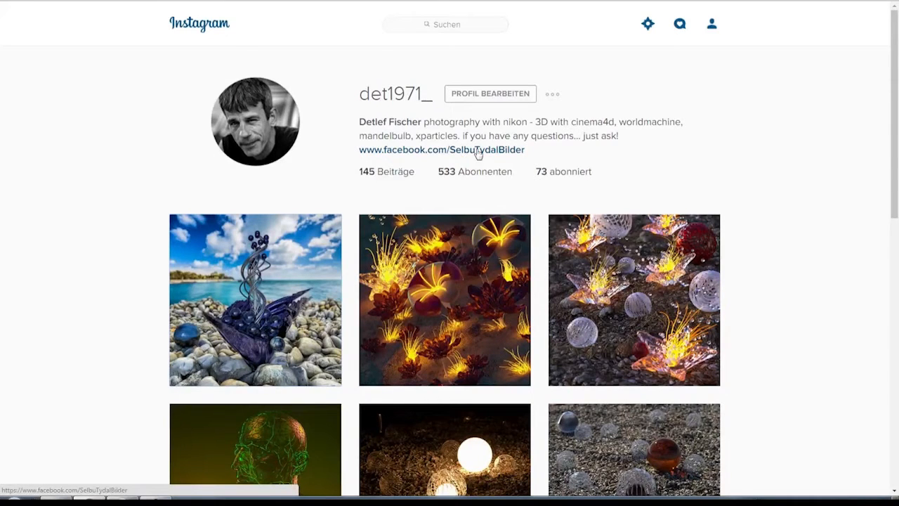
pyautogui.click(450, 152)
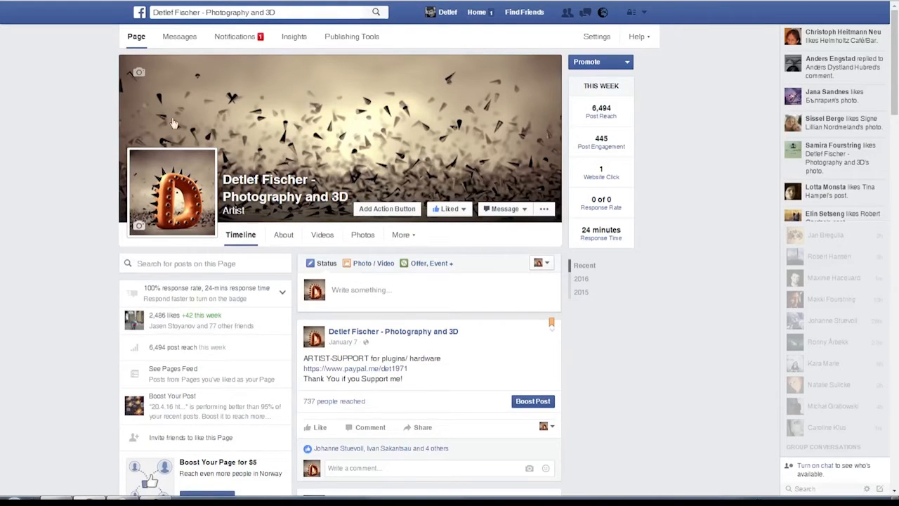
pyautogui.click(506, 209)
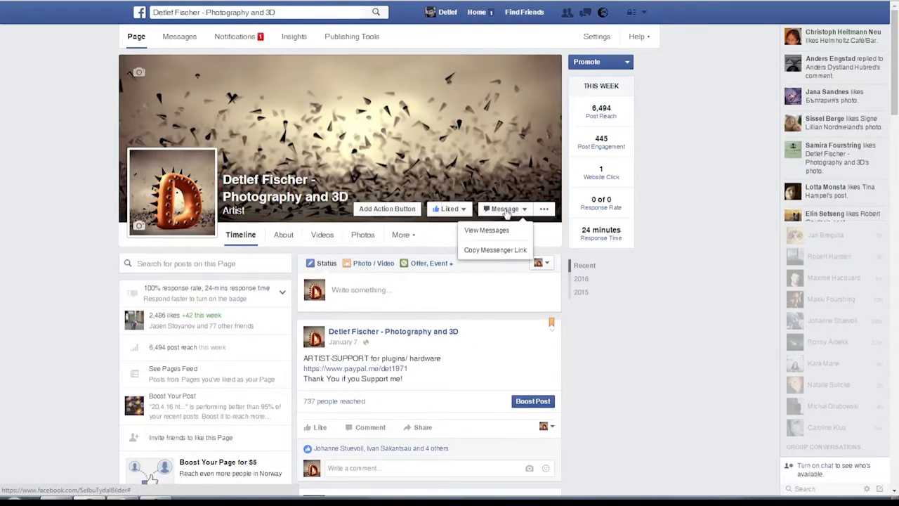
pyautogui.click(506, 209)
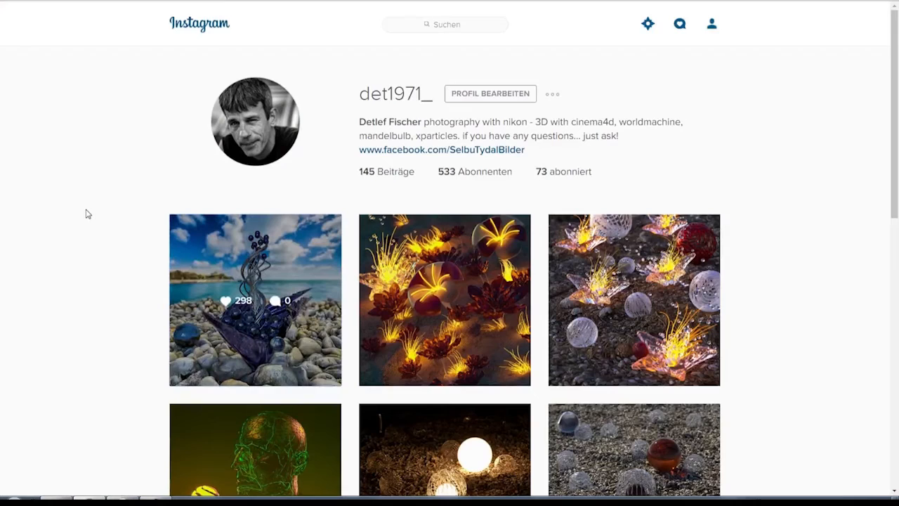
pyautogui.scroll(-1, 88, 214)
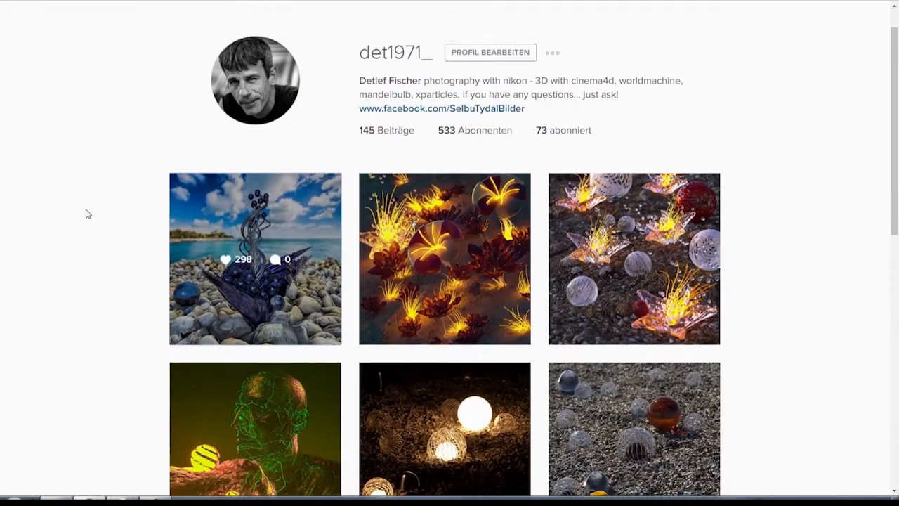
pyautogui.scroll(1, 85, 226)
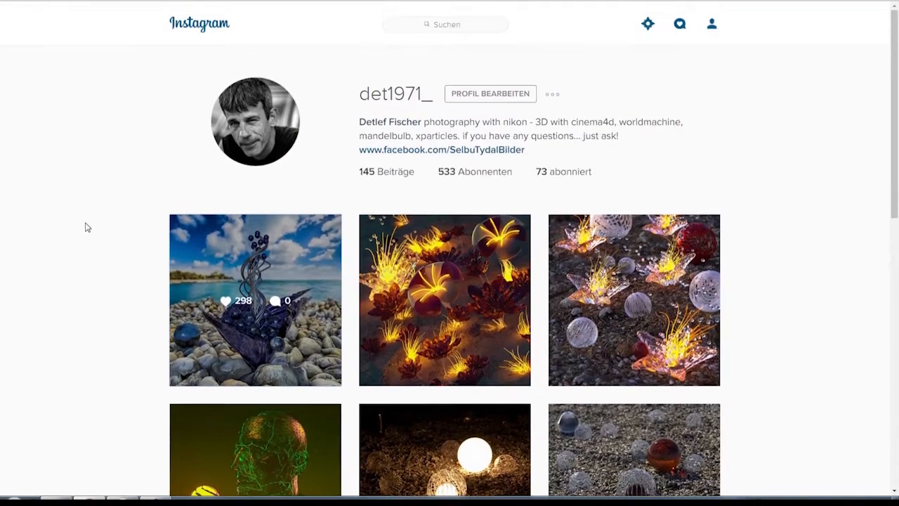
pyautogui.click(241, 251)
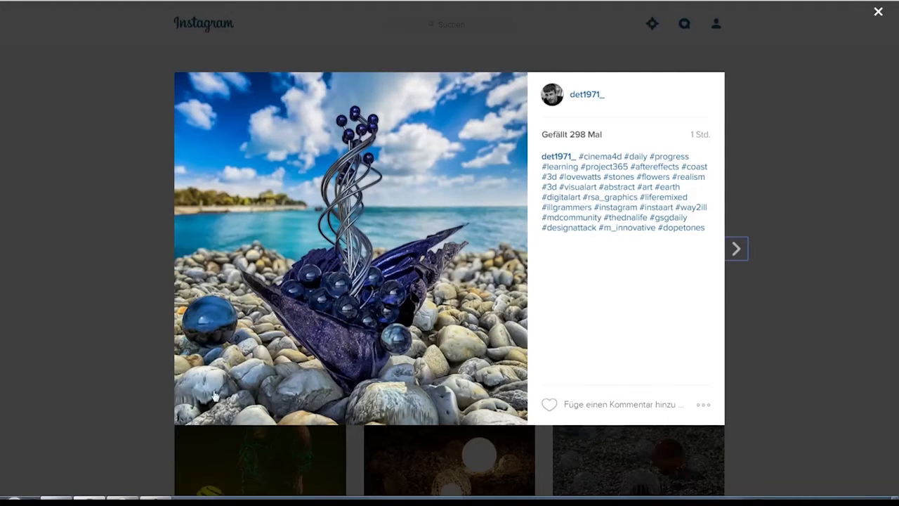
# Step: Switch to Cinema 4D and add a plane with a width and height of 150 cm
pyautogui.click(125, 499)
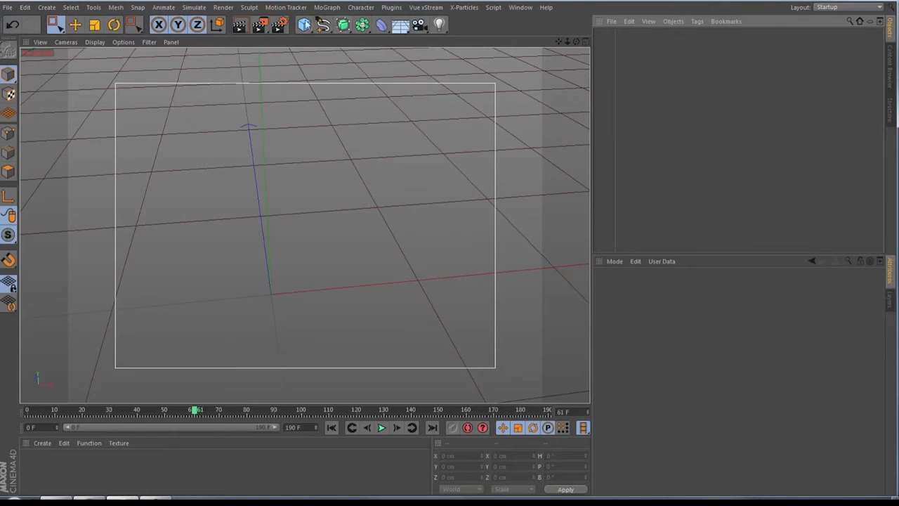
pyautogui.moveTo(304, 25); pyautogui.dragTo(404, 79)
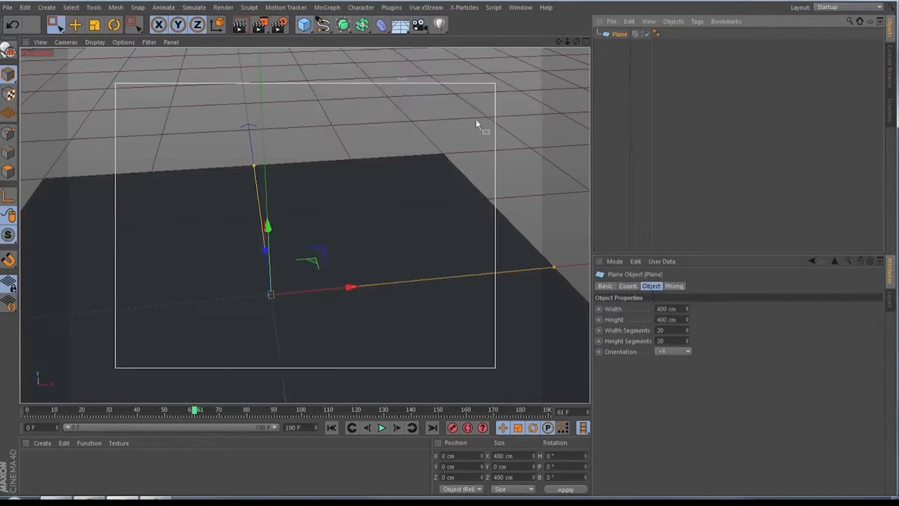
pyautogui.moveTo(681, 309); pyautogui.dragTo(611, 312)
pyautogui.write('1')
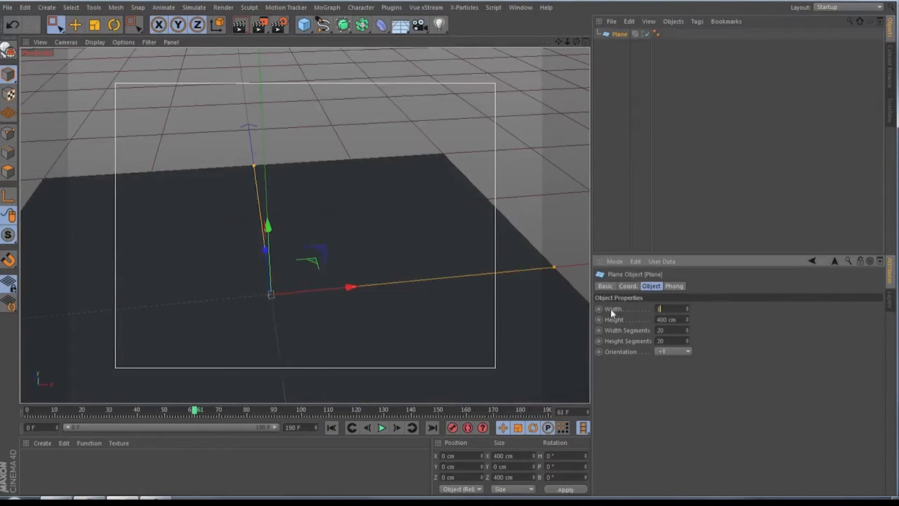
pyautogui.write('50')
pyautogui.press('Tab')
pyautogui.write('1')
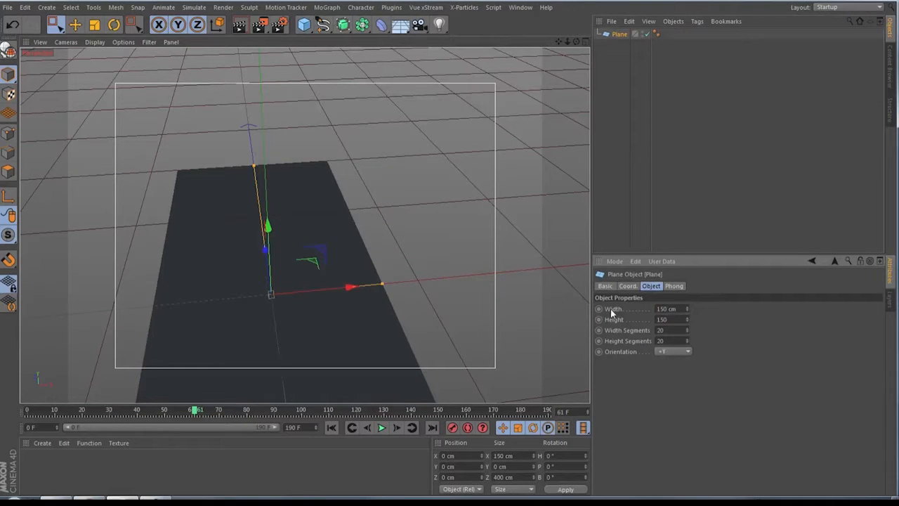
pyautogui.write('50')
pyautogui.press('Tab')
# Step: Set the plane's width and height segments to 80 and make the plane editable
pyautogui.write('80')
pyautogui.press('Tab')
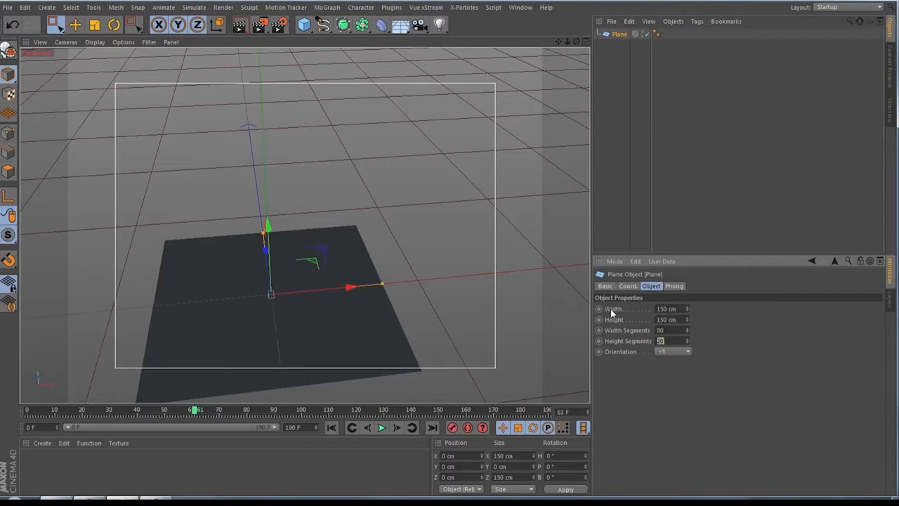
pyautogui.write('80')
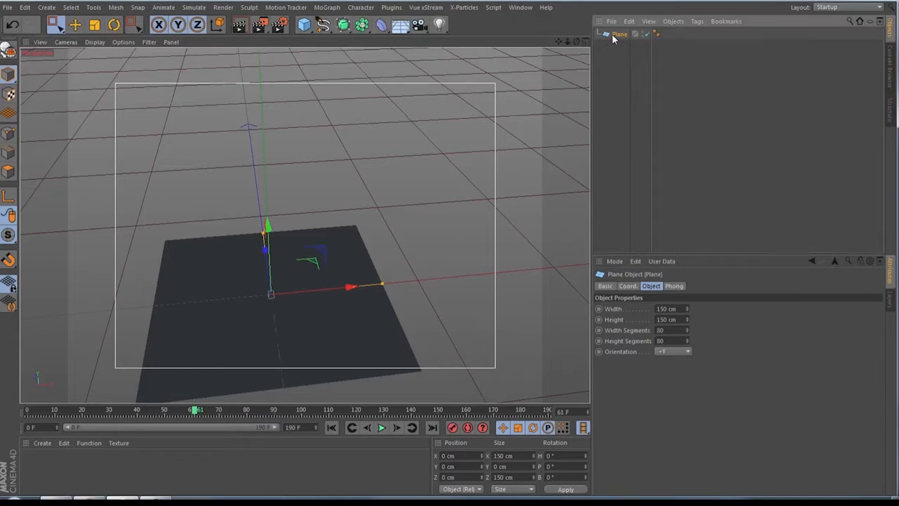
pyautogui.press('c')
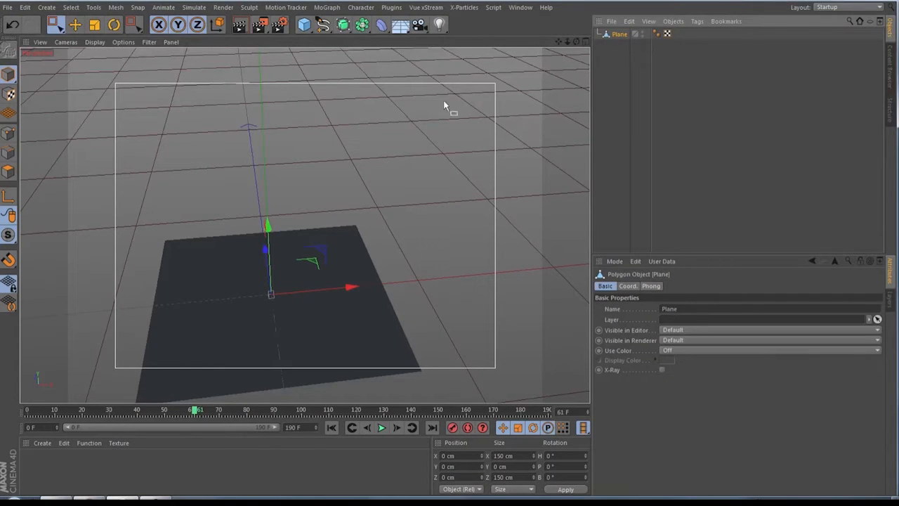
# Step: Add a Cloth simulation tag to the plane and set its gravity to 0
pyautogui.rightClick(608, 36)
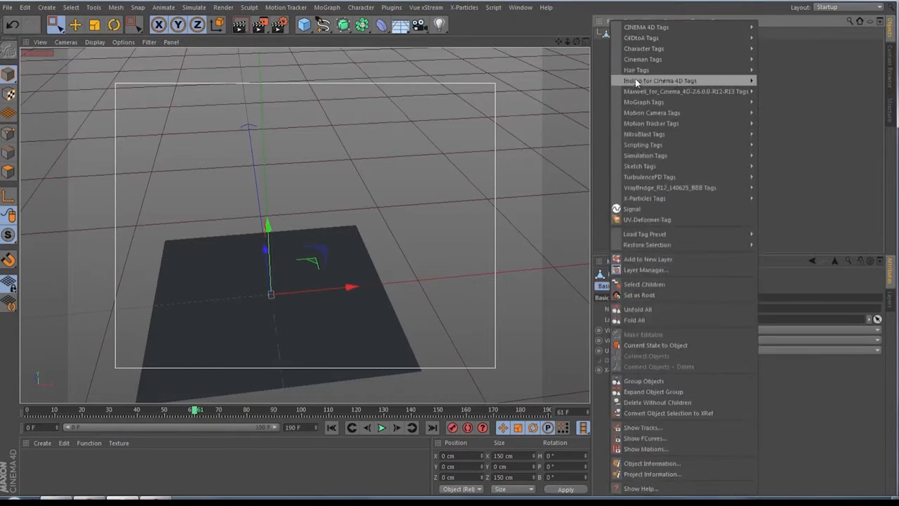
pyautogui.moveTo(687, 159)
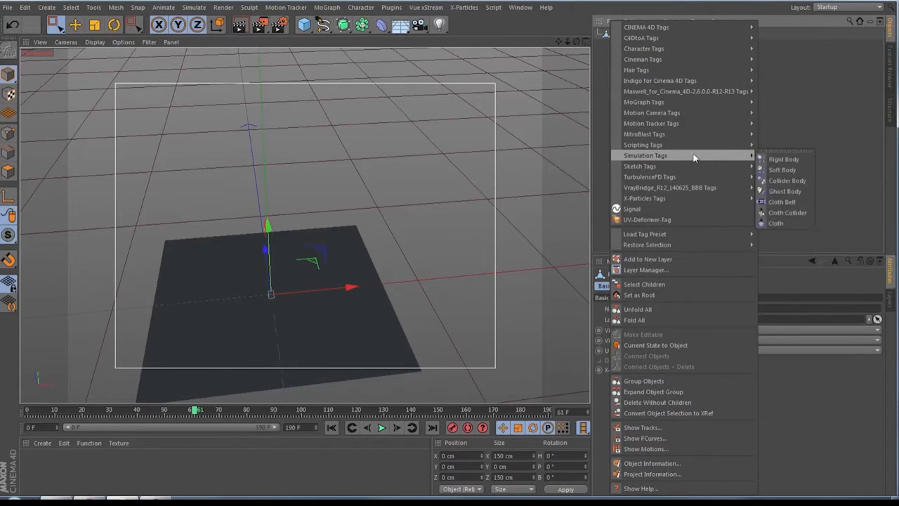
pyautogui.click(775, 224)
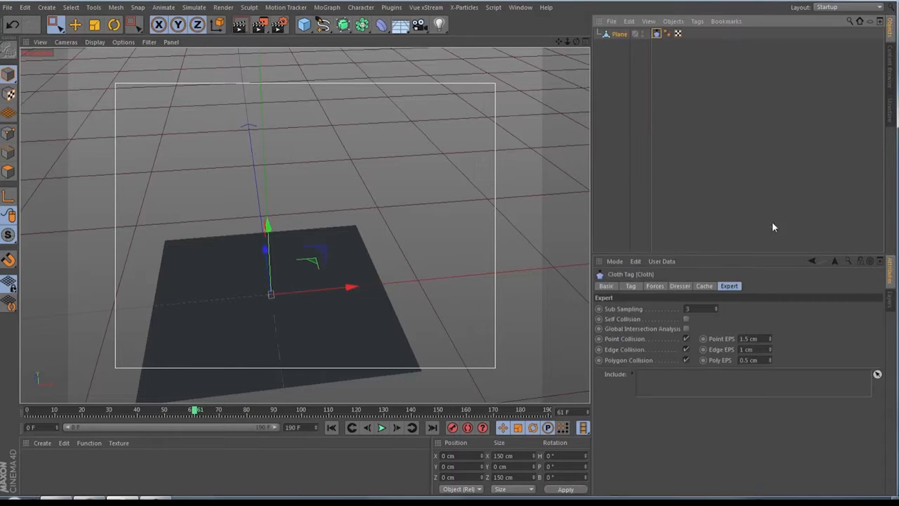
pyautogui.click(654, 286)
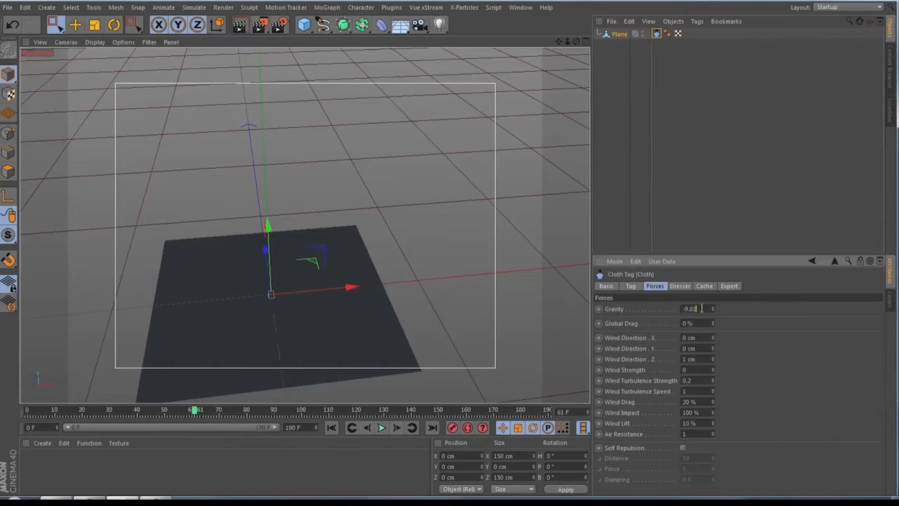
pyautogui.doubleClick(696, 308)
pyautogui.write('0')
pyautogui.click(626, 102)
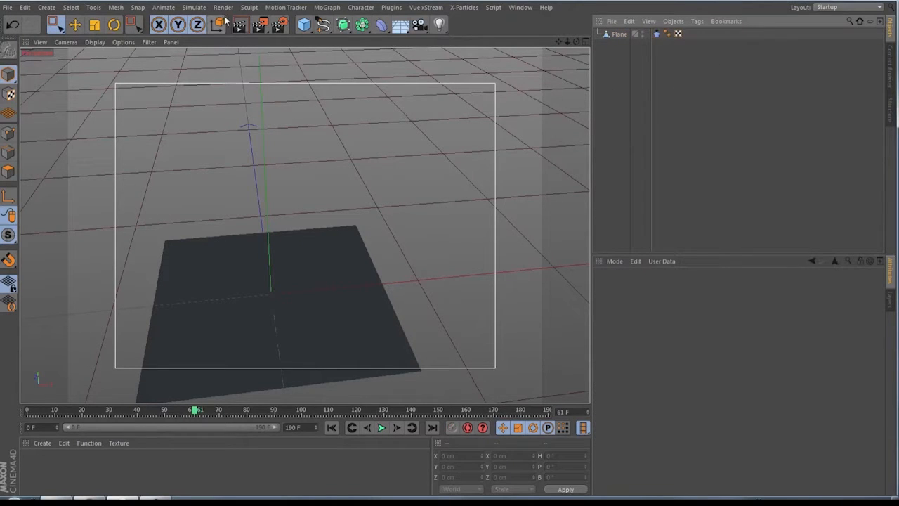
# Step: Add Attractor, Rotation and Turbulence particle forces to the scene
pyautogui.click(193, 8)
pyautogui.moveTo(210, 49)
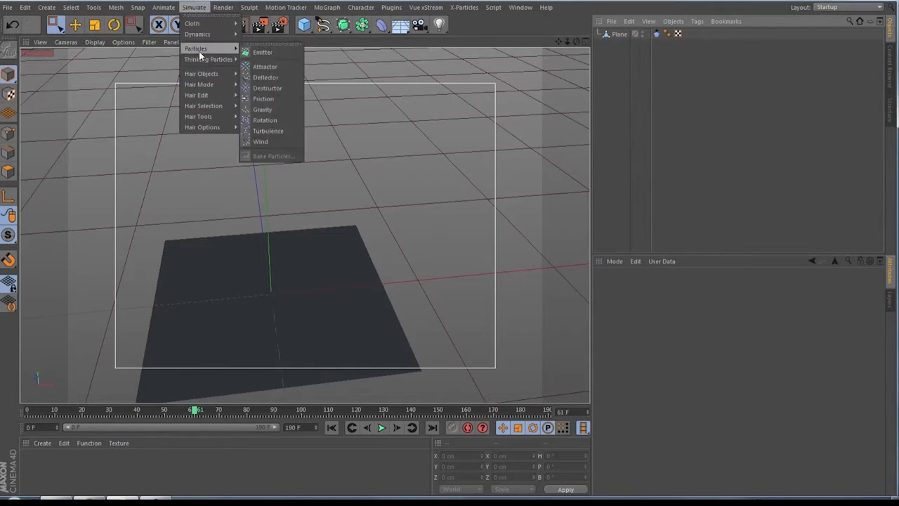
pyautogui.click(273, 66)
pyautogui.click(194, 7)
pyautogui.moveTo(204, 48)
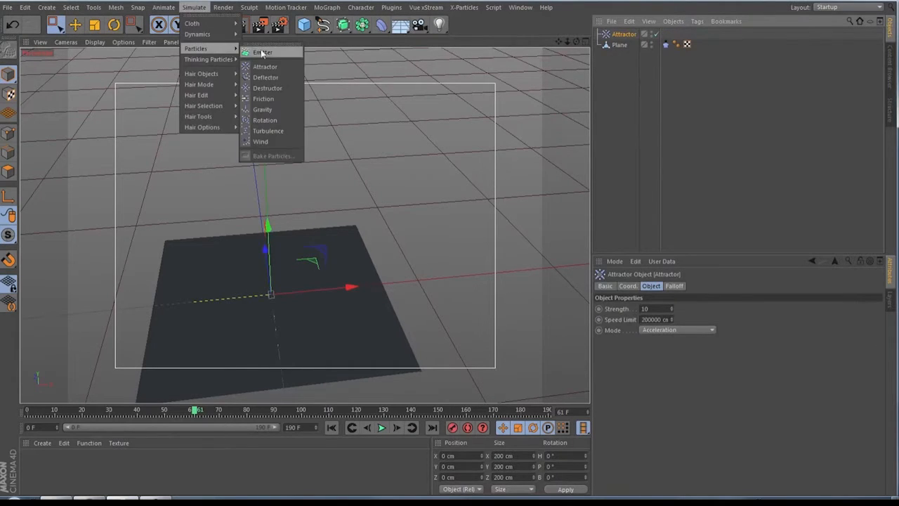
pyautogui.click(265, 120)
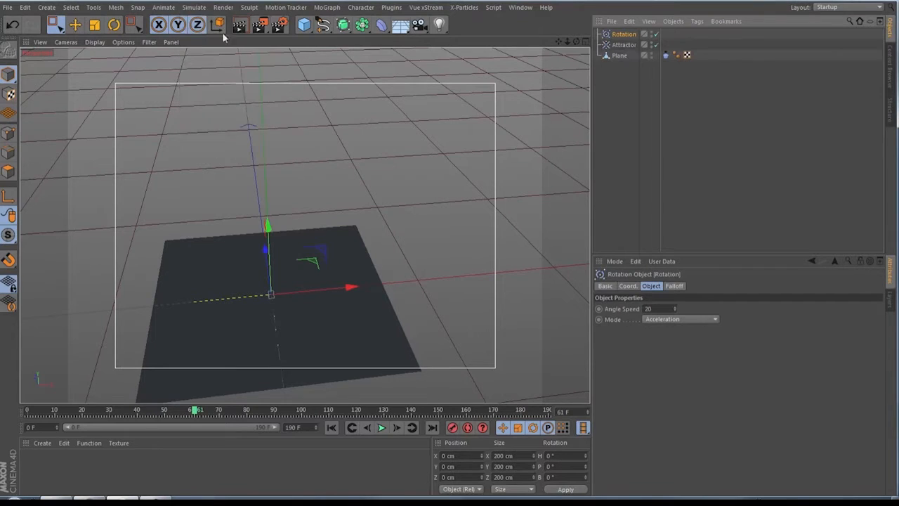
pyautogui.click(194, 7)
pyautogui.moveTo(208, 49)
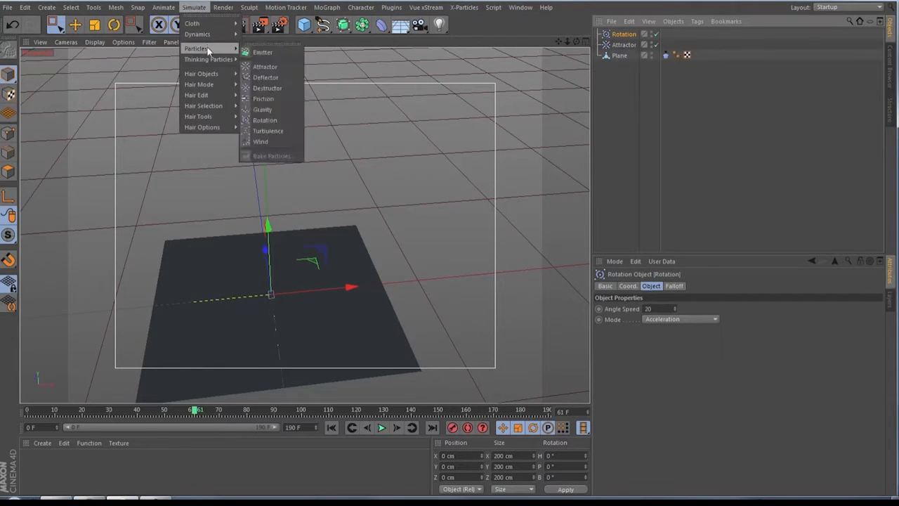
pyautogui.click(268, 132)
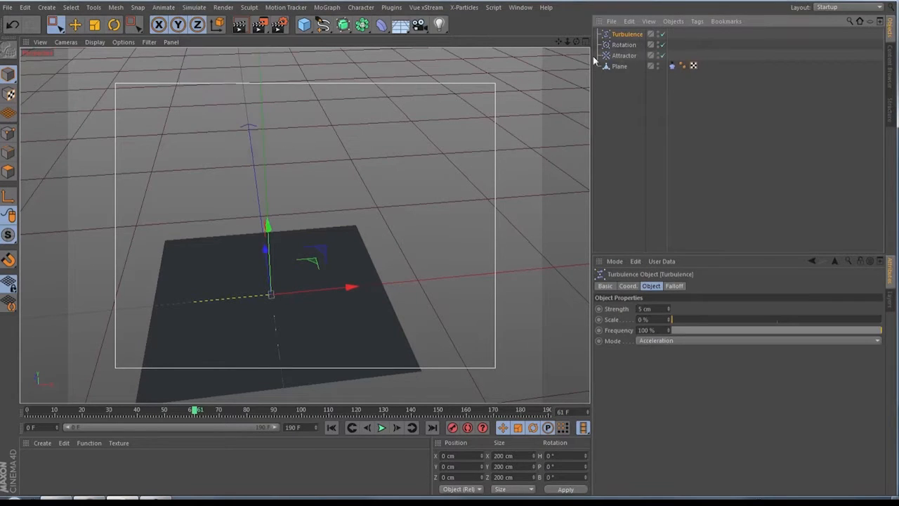
# Step: Include the Turbulence, Rotation and Attractor forces in the expert settings of the plane's Cloth tag
pyautogui.click(672, 66)
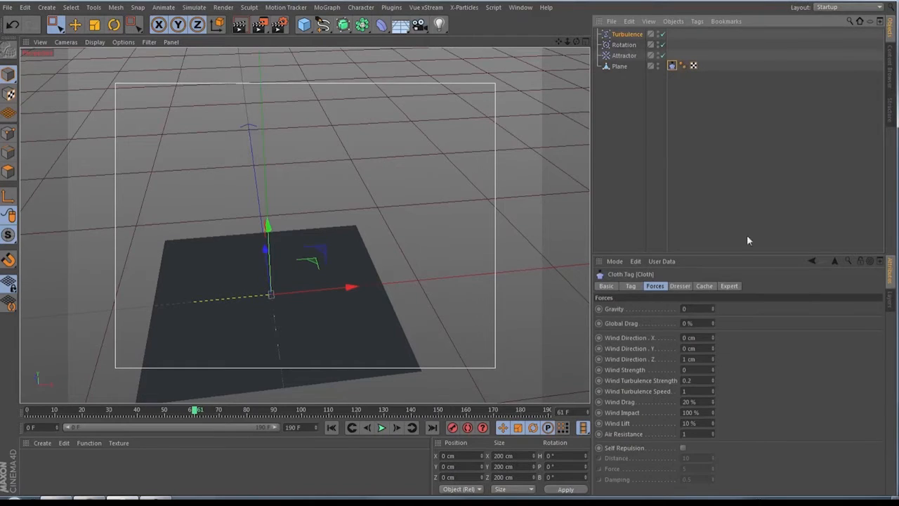
pyautogui.click(731, 286)
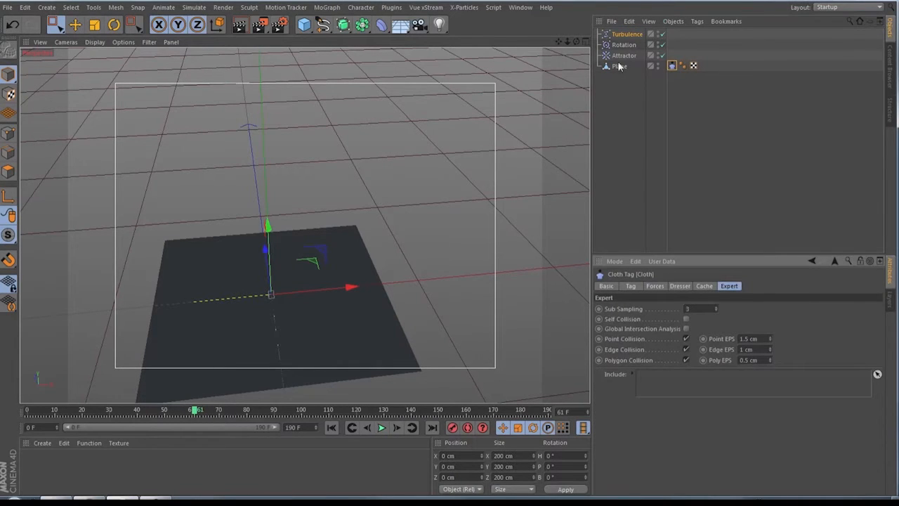
pyautogui.moveTo(625, 35); pyautogui.dragTo(695, 386)
pyautogui.moveTo(624, 44); pyautogui.dragTo(680, 389)
pyautogui.moveTo(623, 56)
pyautogui.mouseDown()
pyautogui.moveTo(703, 404)
pyautogui.moveTo(680, 377)
pyautogui.mouseUp()
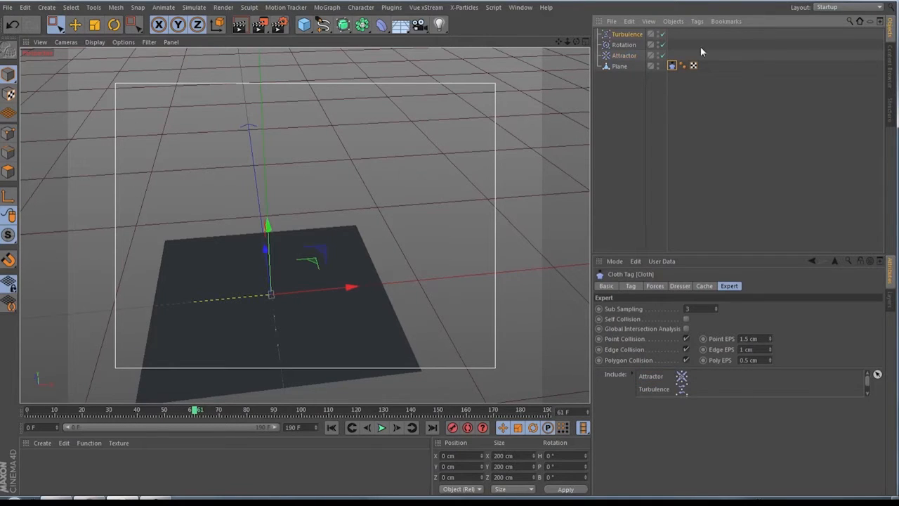
# Step: Turn the Rotation force to a pitch of 90° and disable it
pyautogui.click(624, 45)
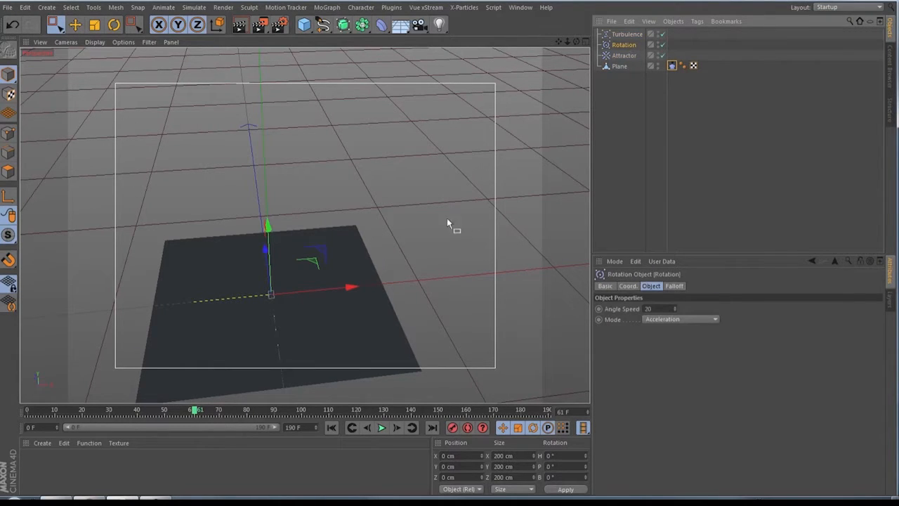
pyautogui.click(115, 25)
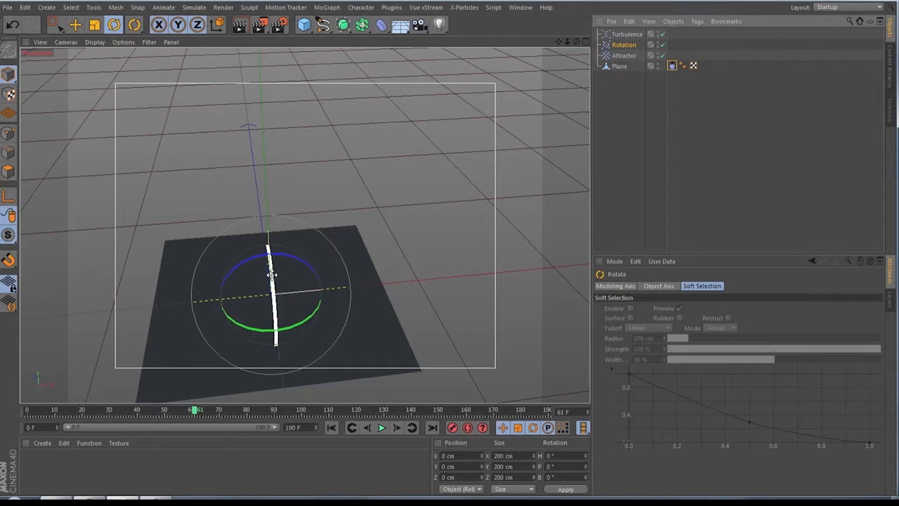
pyautogui.moveTo(272, 271); pyautogui.dragTo(285, 390)
pyautogui.click(682, 141)
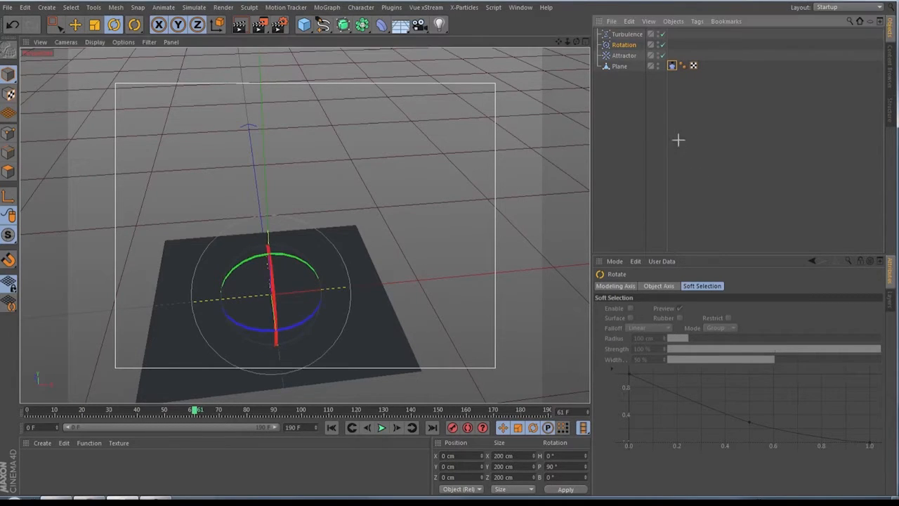
pyautogui.click(661, 44)
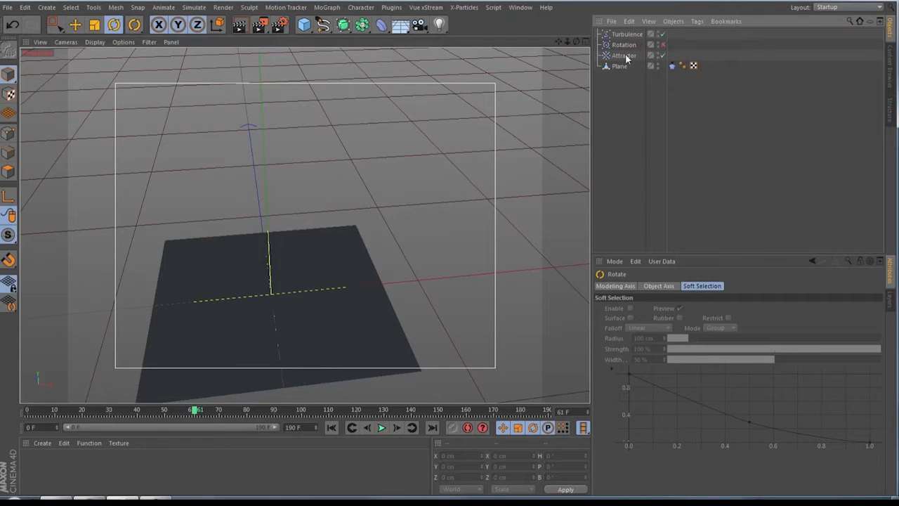
# Step: Move the Attractor straight up to about 126 cm above the plane
pyautogui.click(625, 55)
pyautogui.click(76, 25)
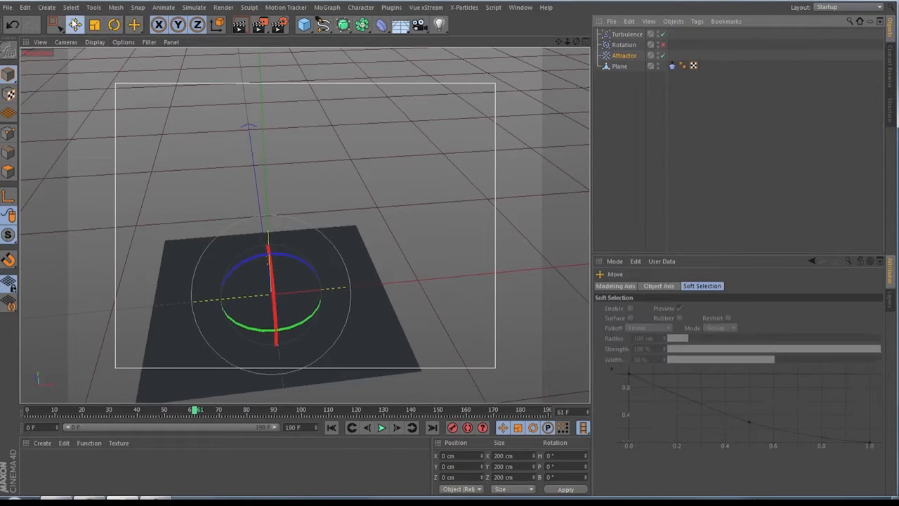
pyautogui.moveTo(267, 225); pyautogui.dragTo(259, 58)
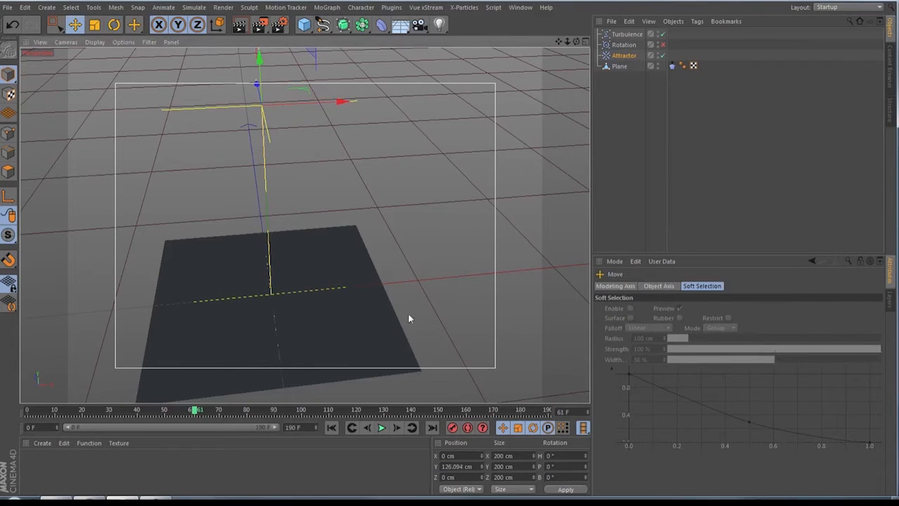
# Step: Set the Attractor's strength to 800 and raise the Turbulence force's scale to about 75%
pyautogui.click(625, 56)
pyautogui.click(659, 309)
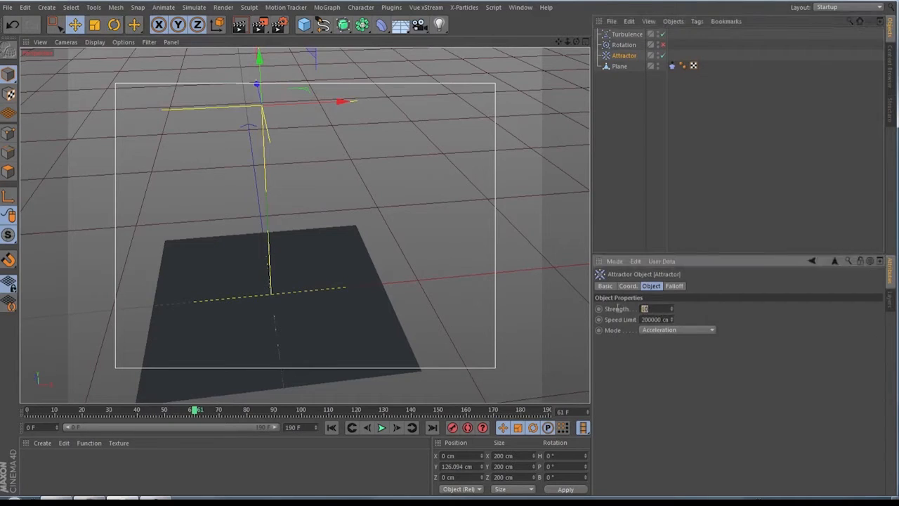
pyautogui.write('800')
pyautogui.click(621, 37)
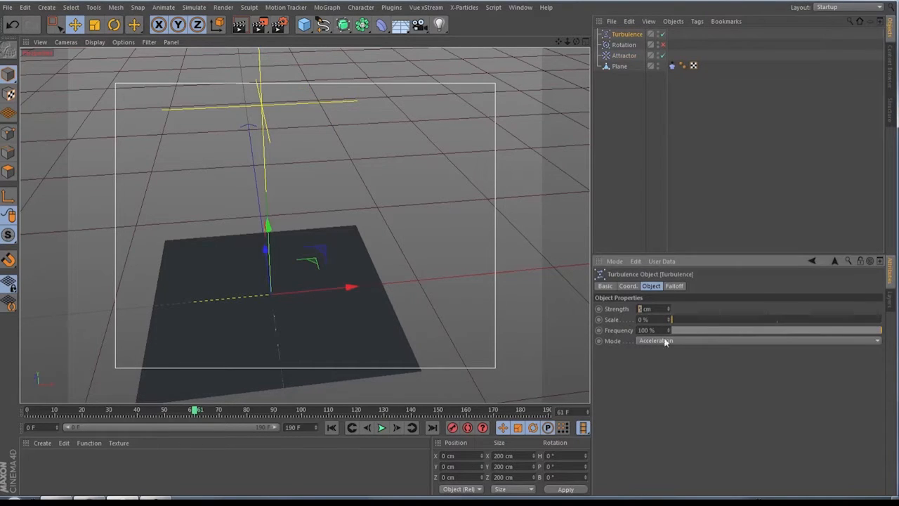
pyautogui.moveTo(693, 320); pyautogui.dragTo(687, 323)
# Step: Play the cloth simulation from the first frame to check how the forces pull the plane, and rewind it
pyautogui.click(332, 428)
pyautogui.click(381, 428)
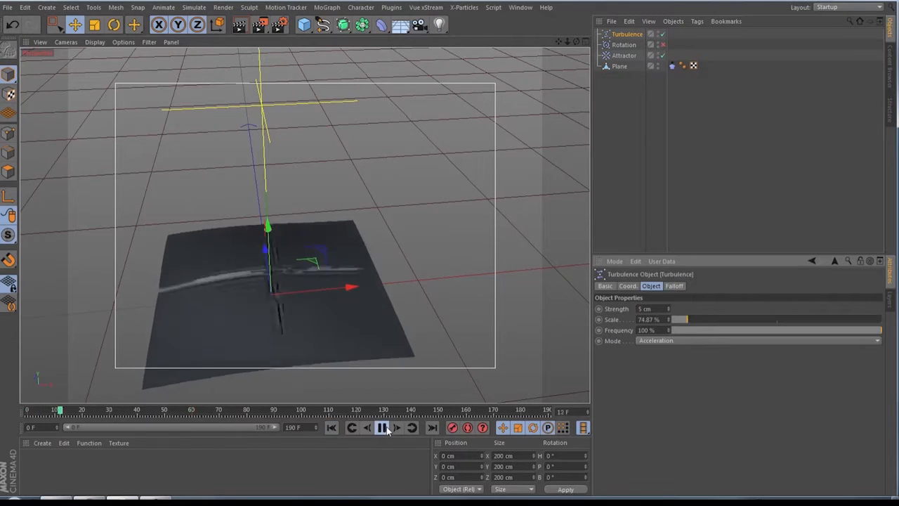
pyautogui.click(382, 428)
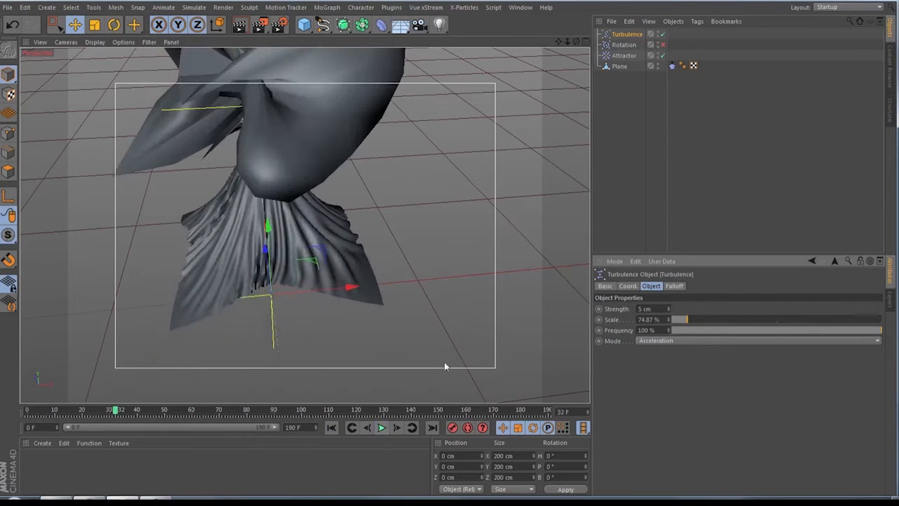
pyautogui.click(332, 428)
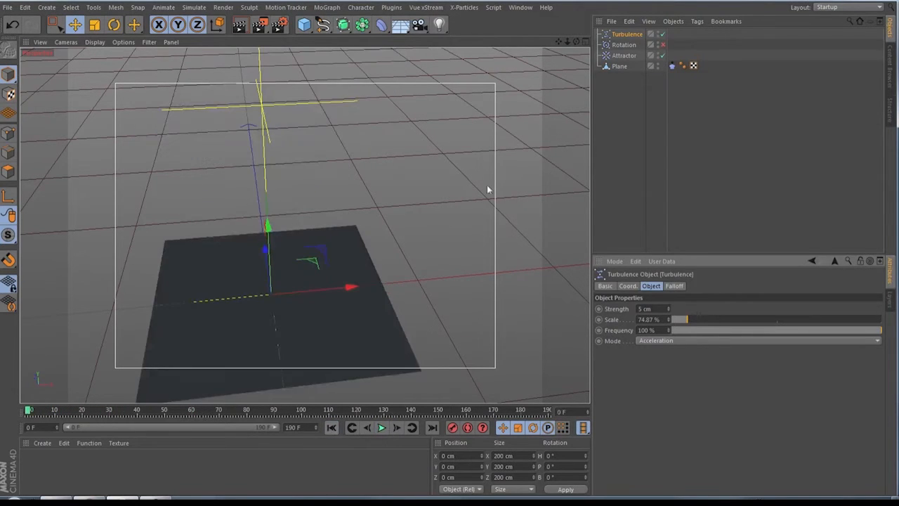
# Step: Raise the Attractor to a height of about 146 cm above the plane and start a simulation preview
pyautogui.click(621, 56)
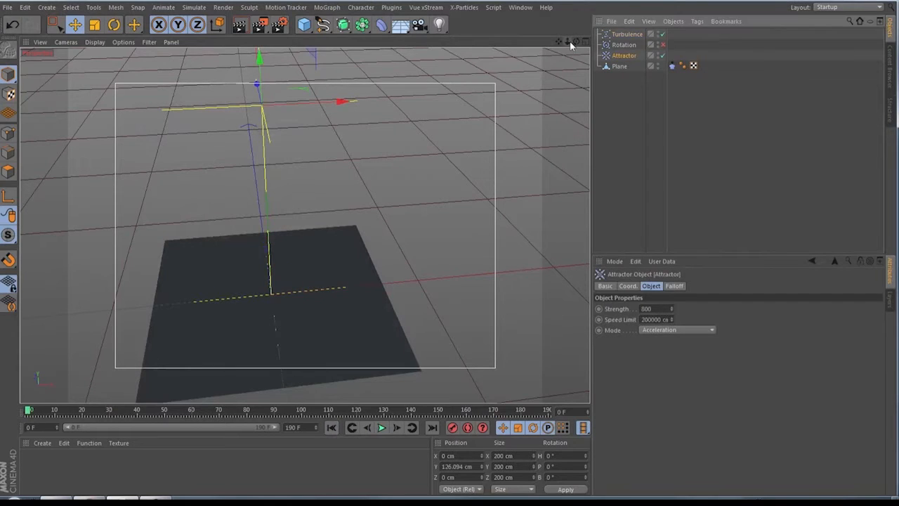
pyautogui.moveTo(568, 41); pyautogui.dragTo(546, 45)
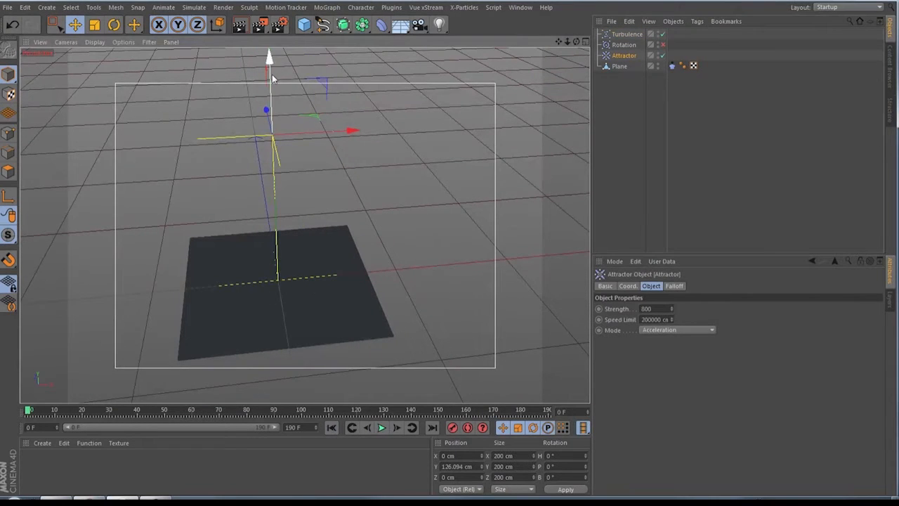
pyautogui.moveTo(273, 79); pyautogui.dragTo(274, 48)
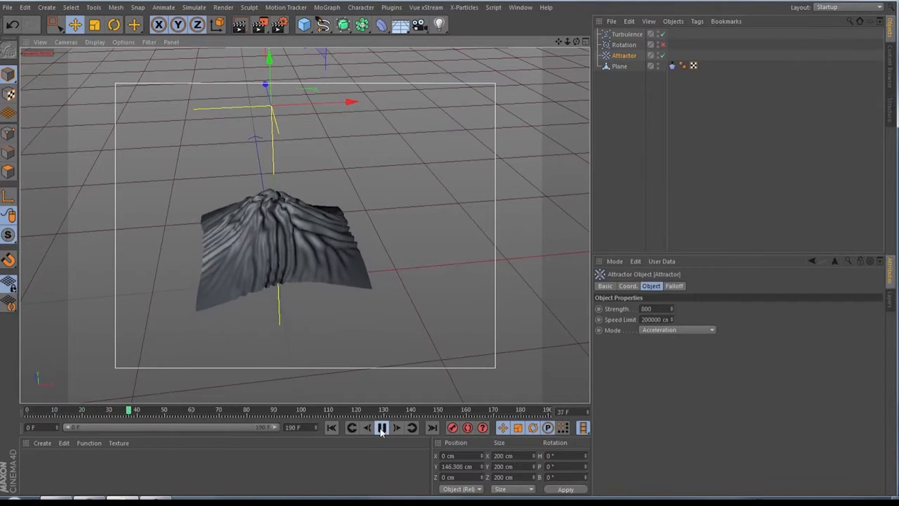
# Step: Stop and rewind the preview, and enable the Rotation force with an angle speed of 3
pyautogui.click(381, 429)
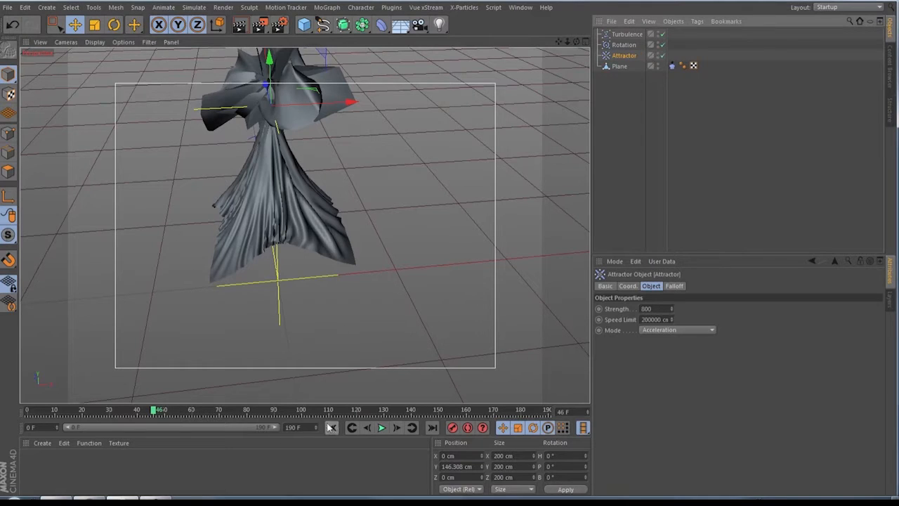
pyautogui.click(332, 427)
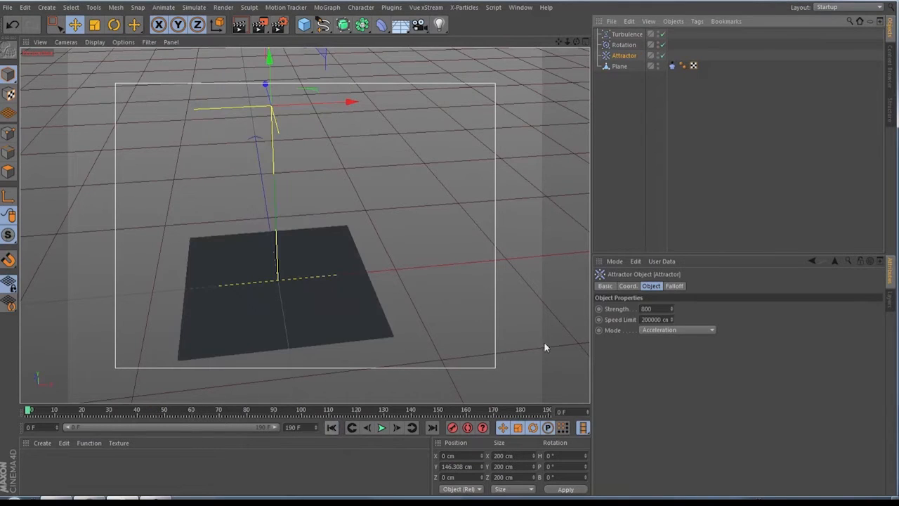
pyautogui.click(625, 45)
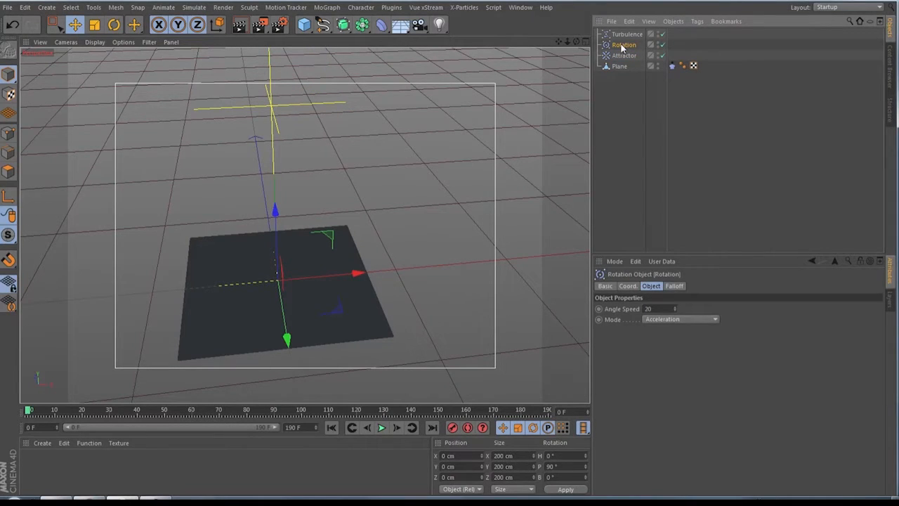
pyautogui.doubleClick(657, 309)
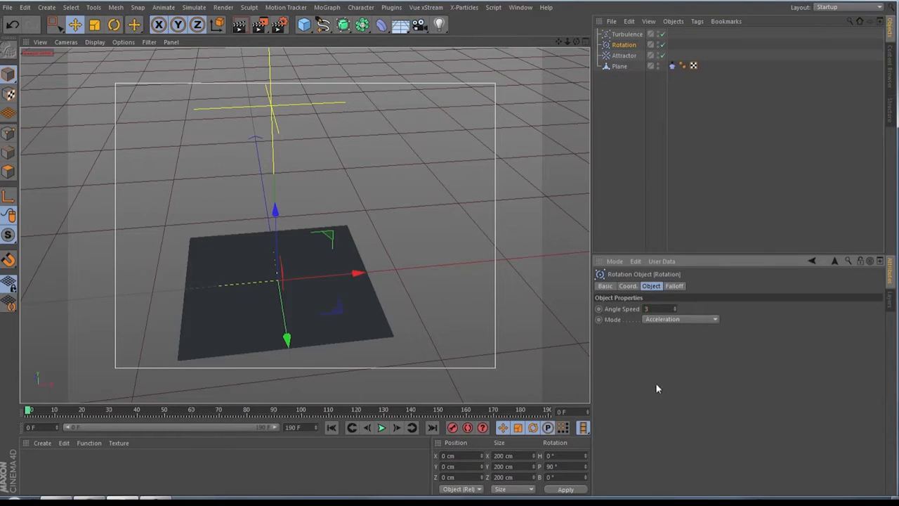
# Step: Replay the simulation to about frame 55, examine the twisted cloth from another angle, and return to the first frame
pyautogui.click(381, 427)
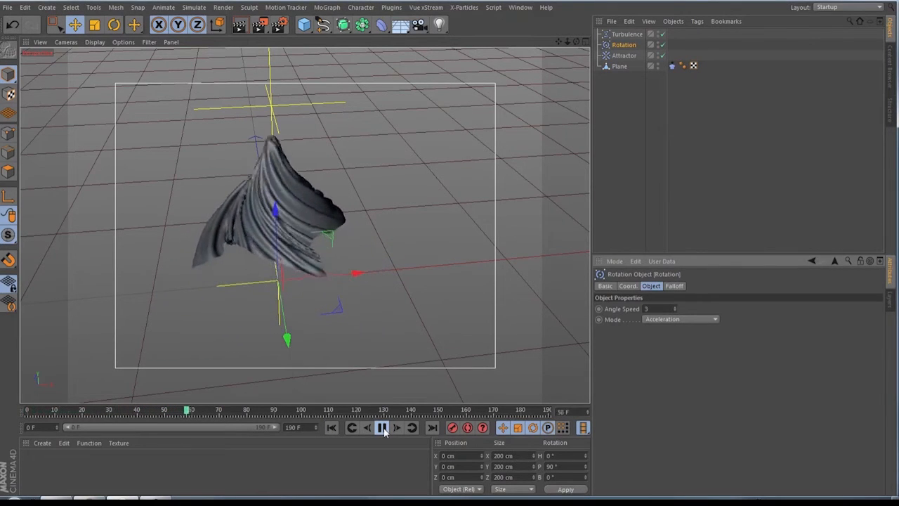
pyautogui.click(332, 428)
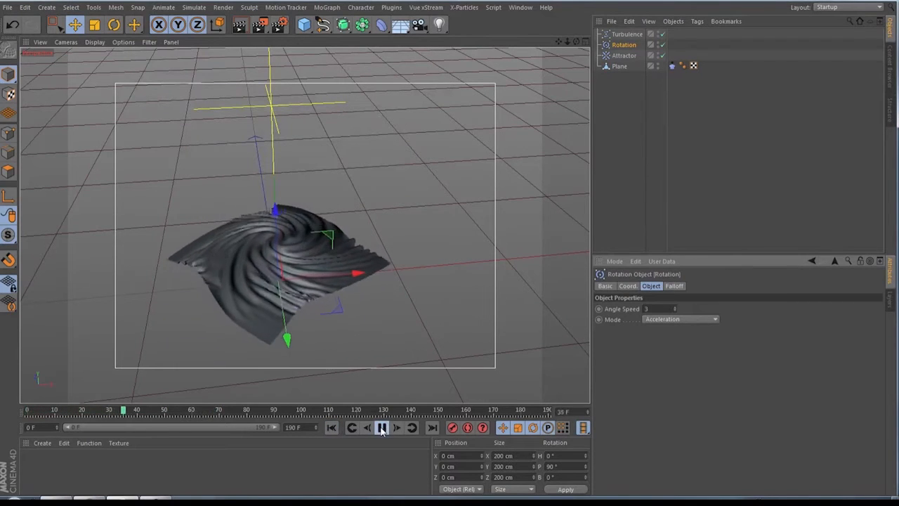
pyautogui.click(382, 428)
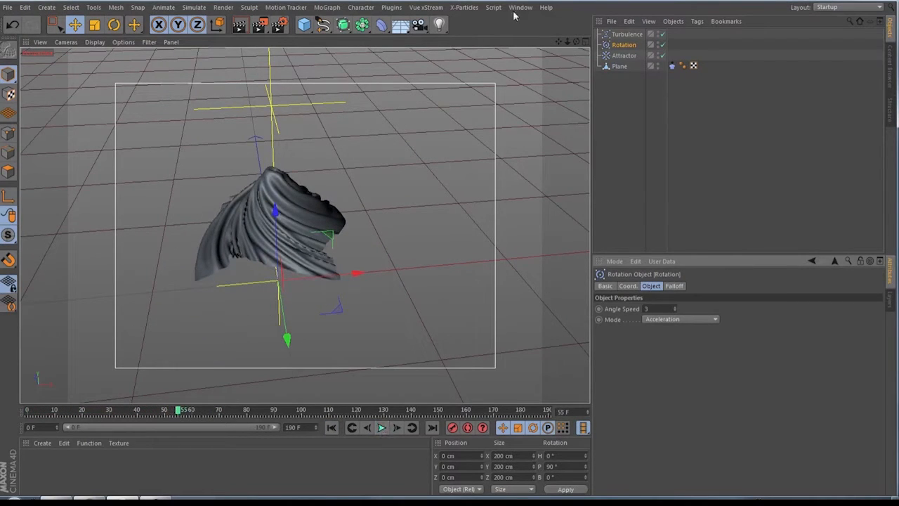
pyautogui.moveTo(576, 42); pyautogui.dragTo(577, 70)
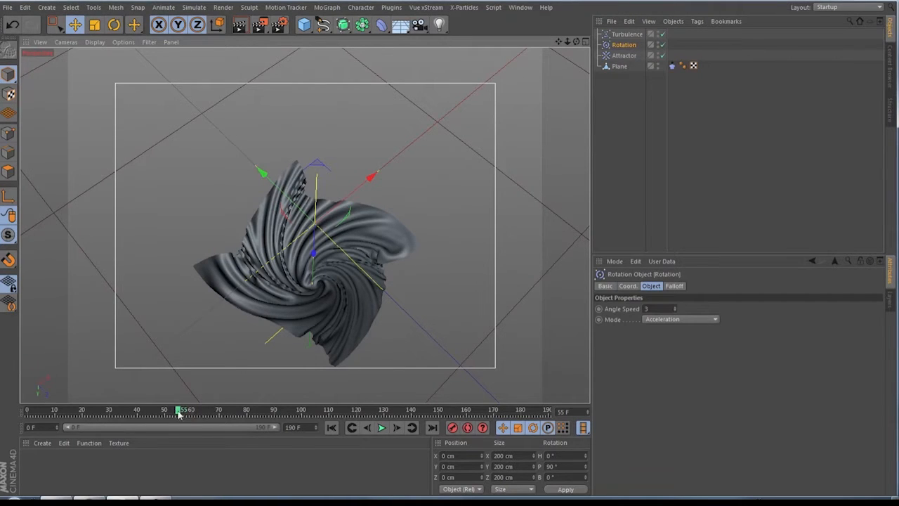
pyautogui.click(331, 428)
# Step: Delete an irregular border of polygons around the plane's edges and corners, selecting them with Live Selection at radius 65
pyautogui.click(621, 67)
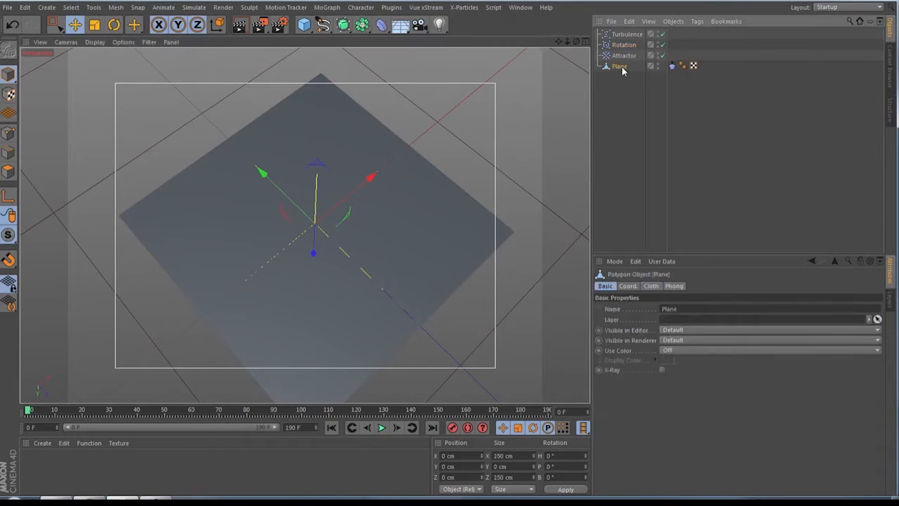
pyautogui.click(9, 171)
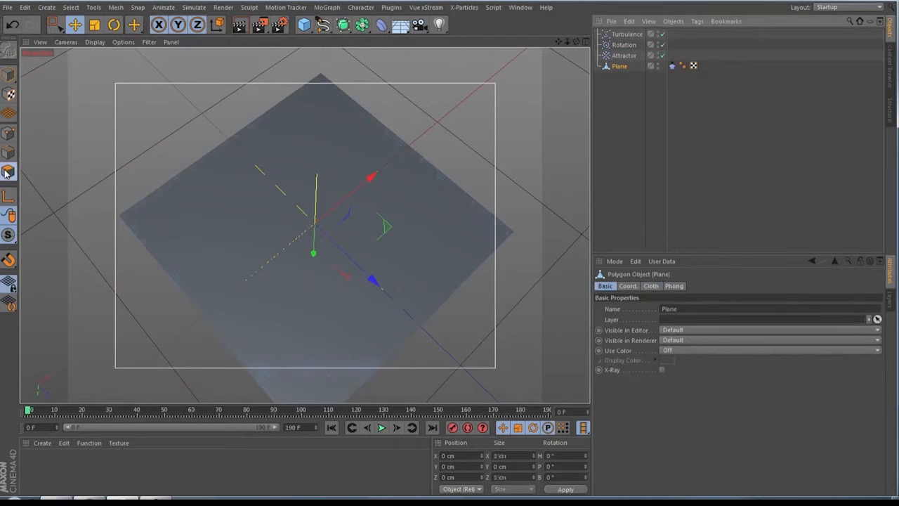
pyautogui.click(55, 25)
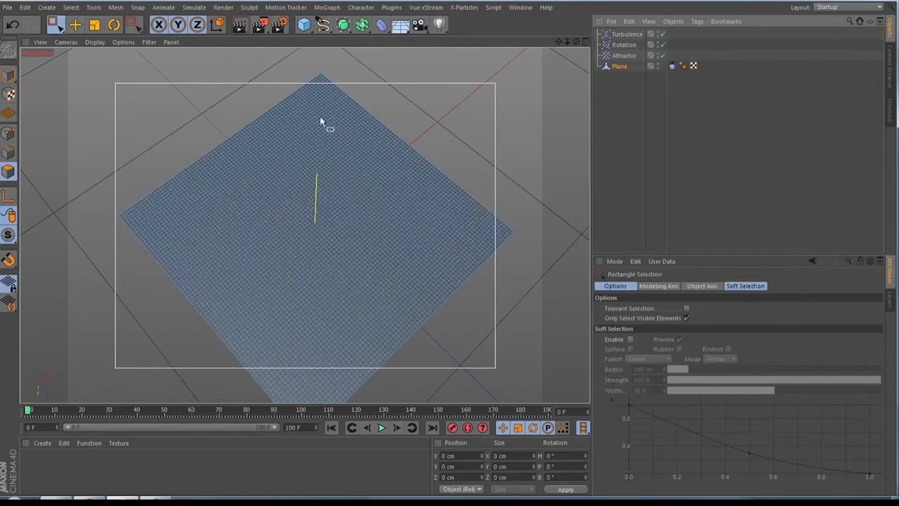
pyautogui.moveTo(55, 25); pyautogui.dragTo(92, 36)
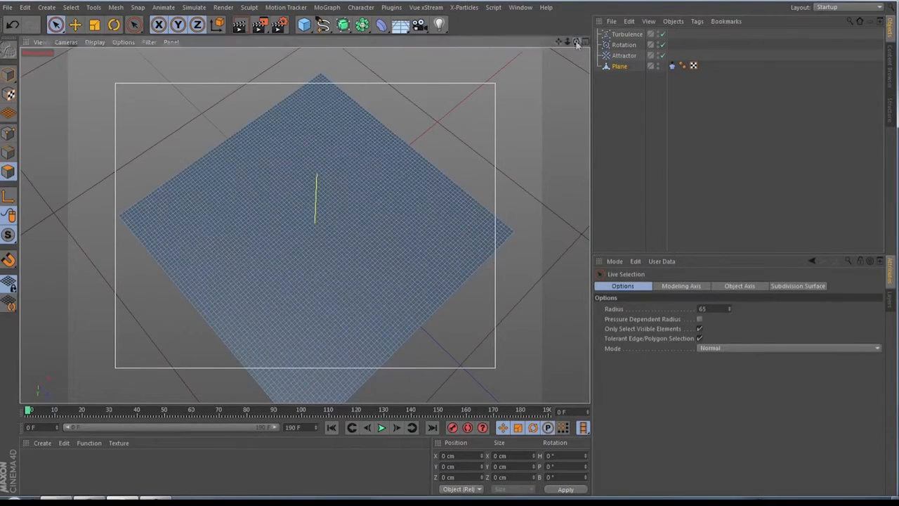
pyautogui.moveTo(576, 42); pyautogui.dragTo(696, 233)
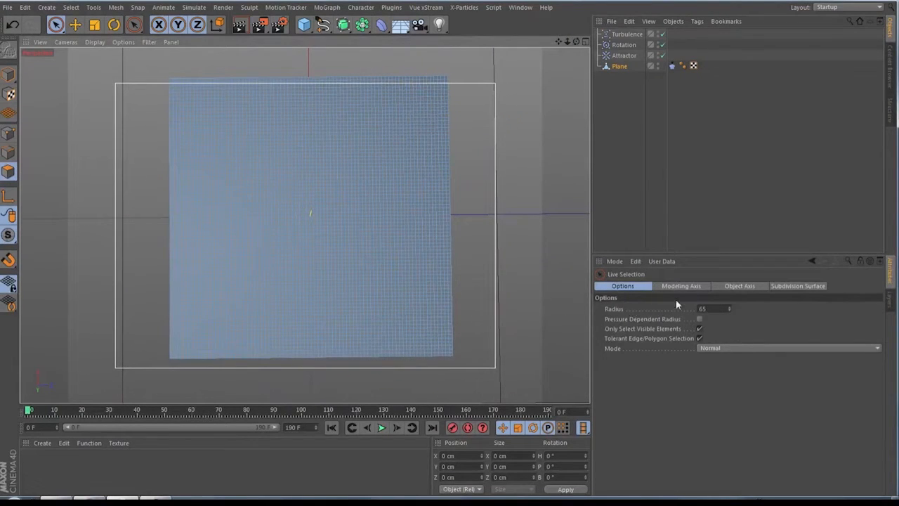
pyautogui.moveTo(472, 86)
pyautogui.mouseDown()
pyautogui.moveTo(383, 72)
pyautogui.moveTo(464, 84)
pyautogui.moveTo(497, 117)
pyautogui.moveTo(498, 146)
pyautogui.mouseUp()
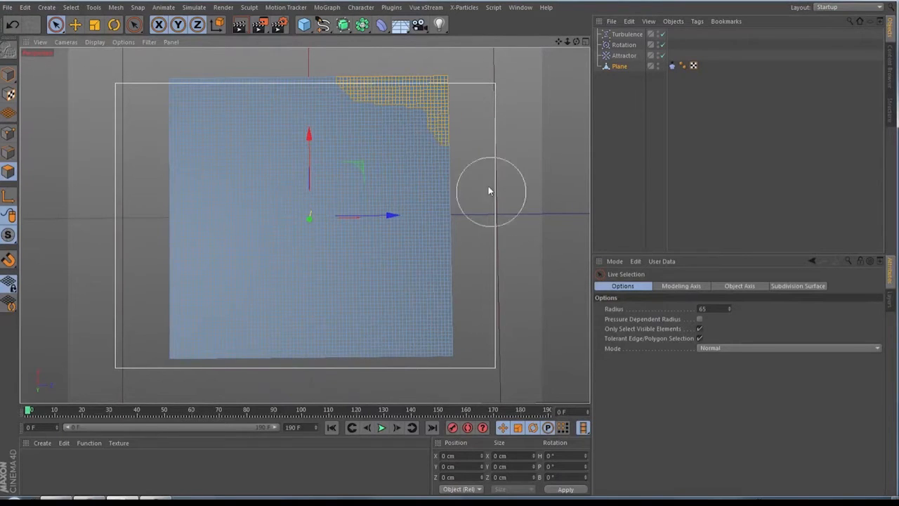
pyautogui.moveTo(490, 190)
pyautogui.mouseDown()
pyautogui.moveTo(475, 331)
pyautogui.moveTo(415, 393)
pyautogui.moveTo(443, 367)
pyautogui.moveTo(385, 385)
pyautogui.moveTo(409, 394)
pyautogui.moveTo(416, 376)
pyautogui.moveTo(249, 387)
pyautogui.moveTo(128, 344)
pyautogui.moveTo(181, 365)
pyautogui.moveTo(214, 362)
pyautogui.moveTo(134, 313)
pyautogui.moveTo(147, 300)
pyautogui.moveTo(137, 127)
pyautogui.moveTo(195, 75)
pyautogui.moveTo(184, 113)
pyautogui.moveTo(136, 125)
pyautogui.moveTo(139, 200)
pyautogui.moveTo(226, 33)
pyautogui.moveTo(223, 56)
pyautogui.moveTo(371, 55)
pyautogui.mouseUp()
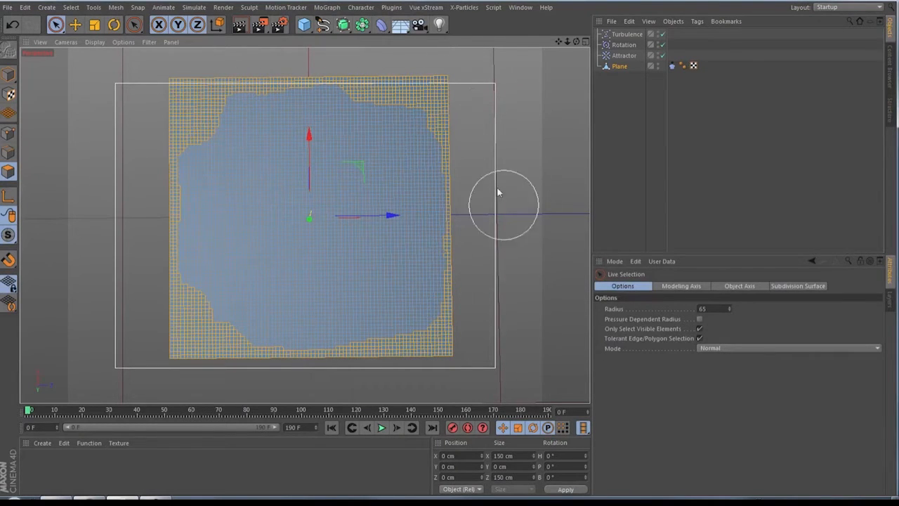
pyautogui.press('Delete')
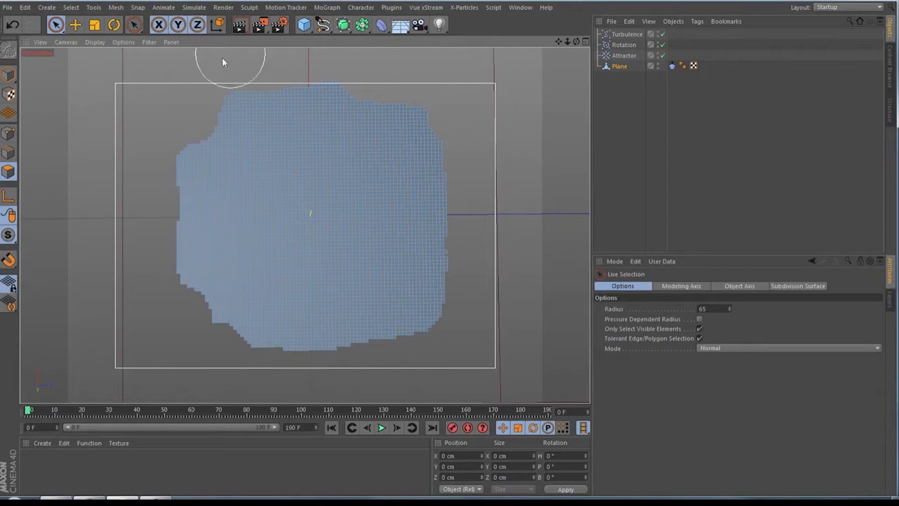
# Step: Add a Cloth Surface as the parent of the plane and set its thickness to 1.5 cm
pyautogui.click(620, 68)
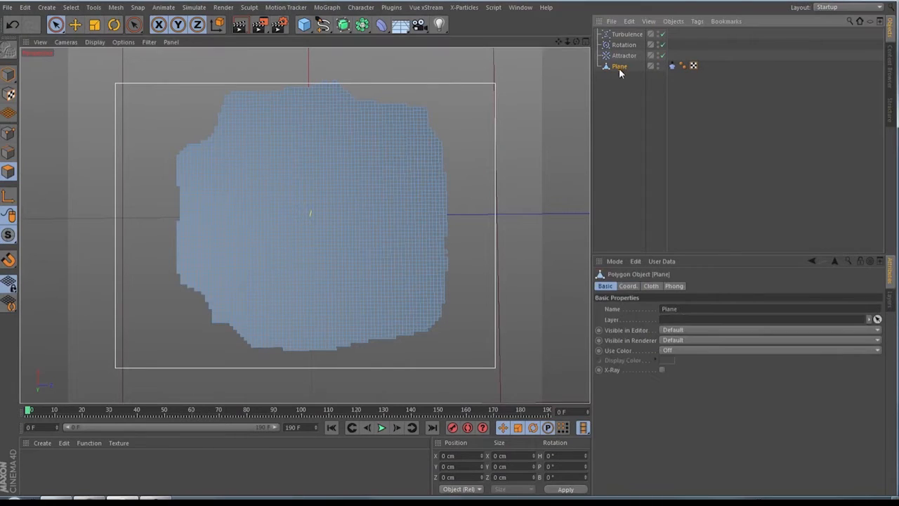
pyautogui.click(193, 7)
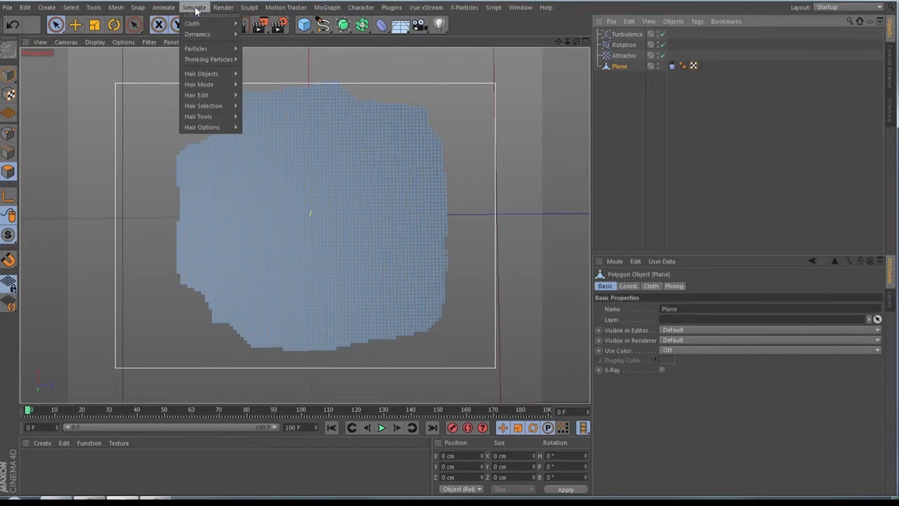
pyautogui.moveTo(207, 25)
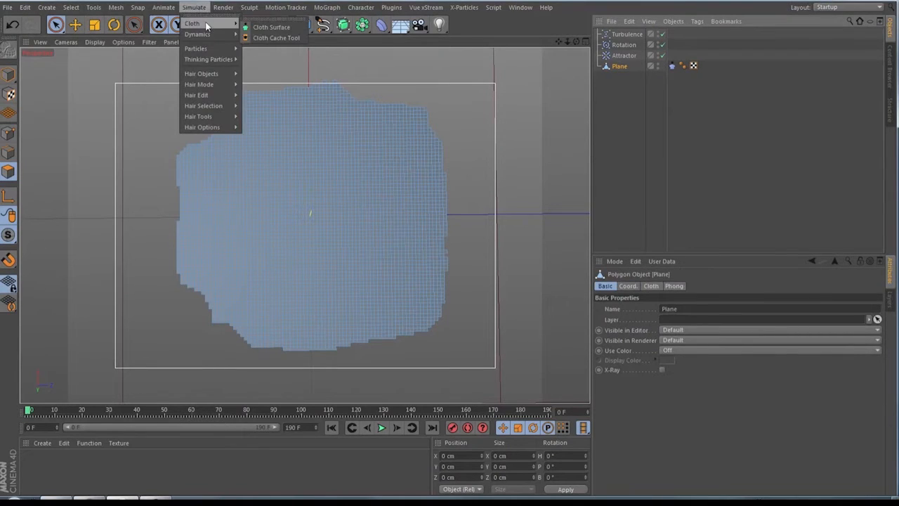
pyautogui.keyDown('alt'); pyautogui.click(281, 29); pyautogui.keyUp('alt')
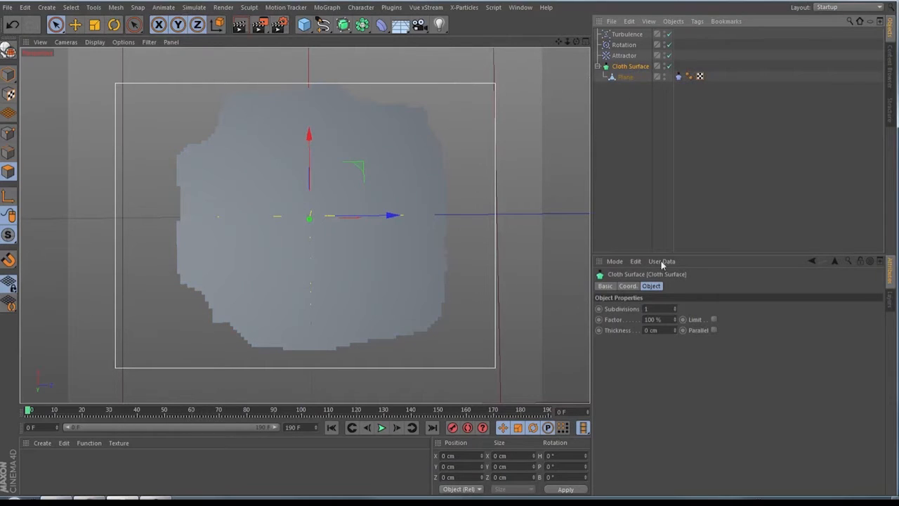
pyautogui.click(652, 331)
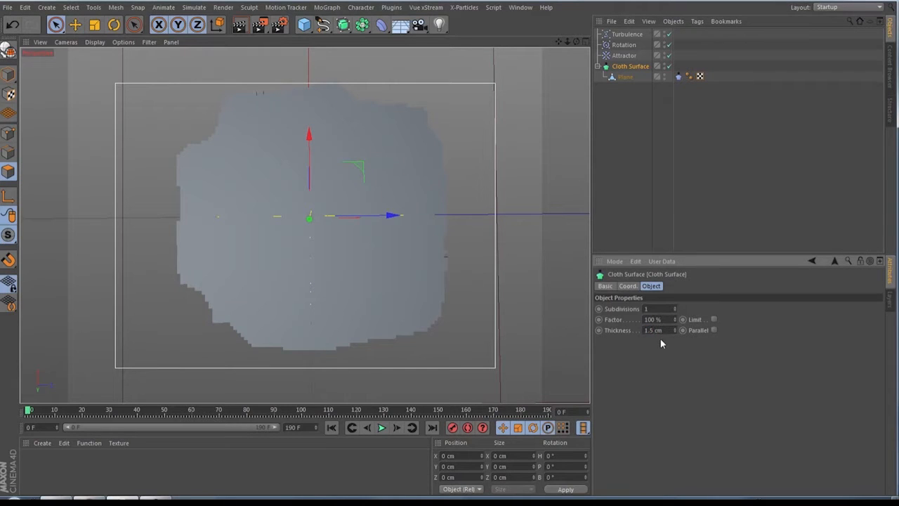
# Step: Run the simulation of the thickened cloth and stop it at frame 53 to inspect the swirled folds
pyautogui.moveTo(576, 42); pyautogui.dragTo(566, 44)
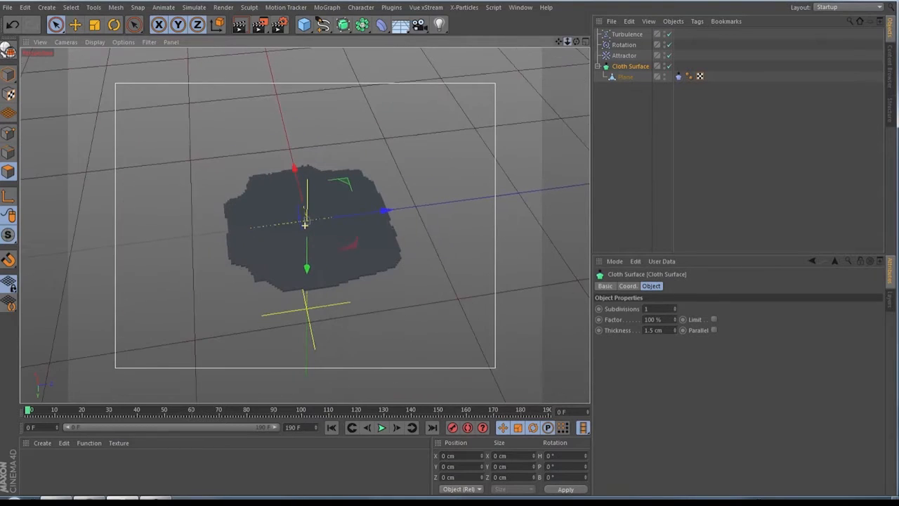
pyautogui.click(381, 428)
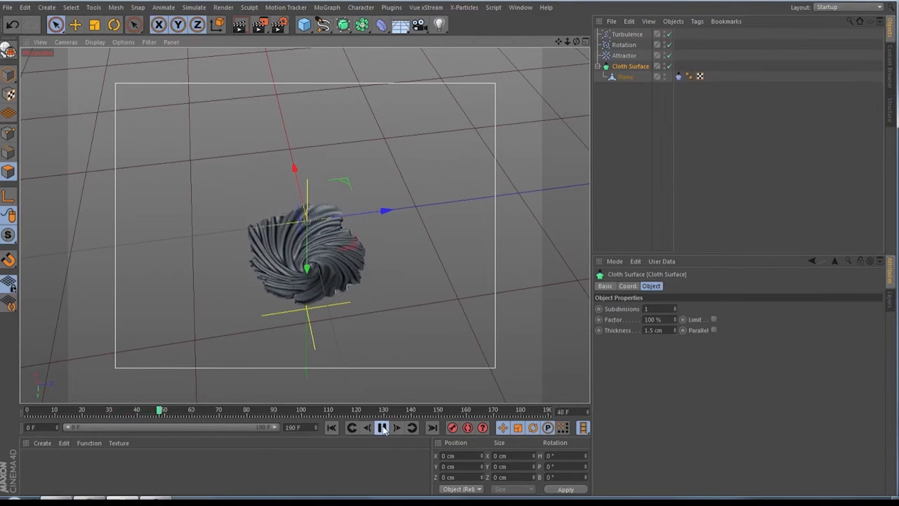
pyautogui.click(382, 428)
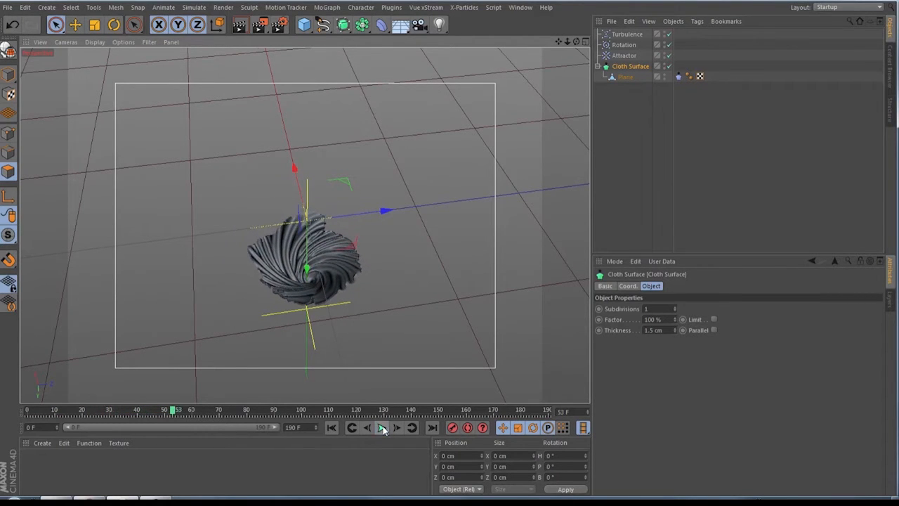
pyautogui.scroll(6, 266, 303)
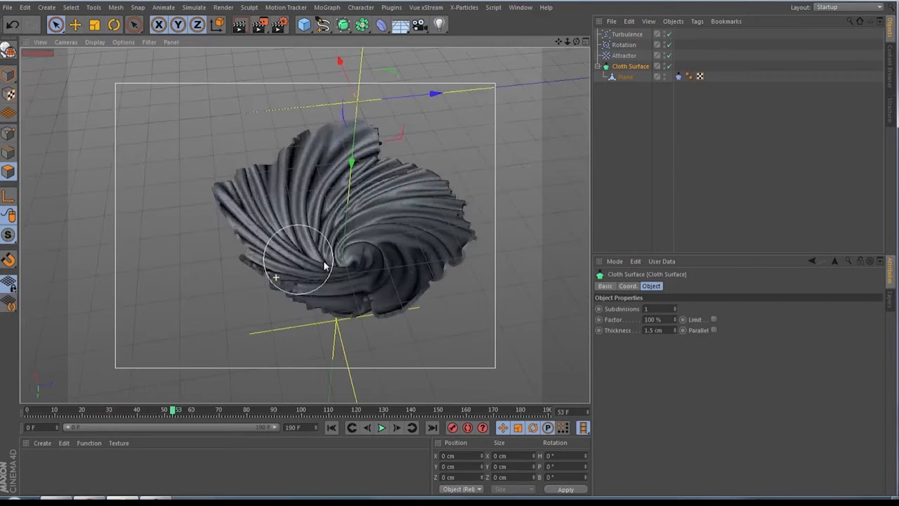
# Step: Convert the Cloth Surface to an editable object and move the thickened plane out of the resulting null to the top level
pyautogui.click(75, 24)
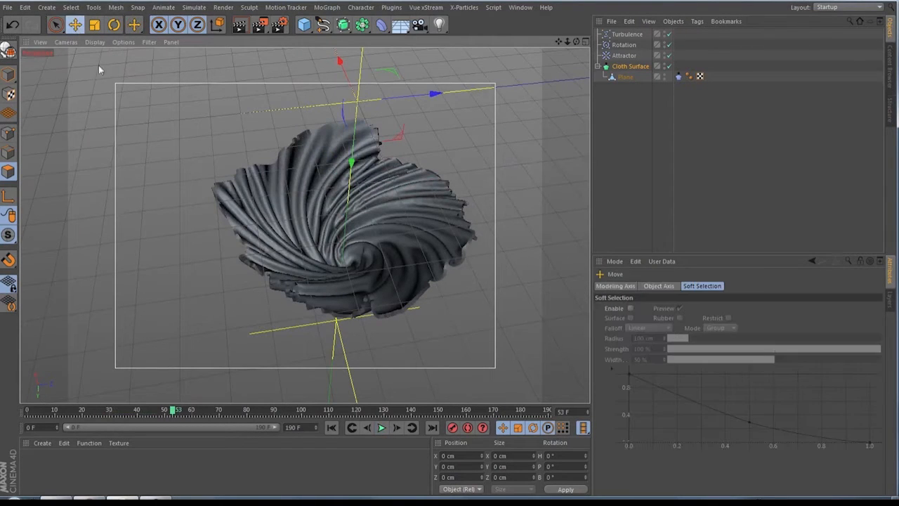
pyautogui.click(620, 66)
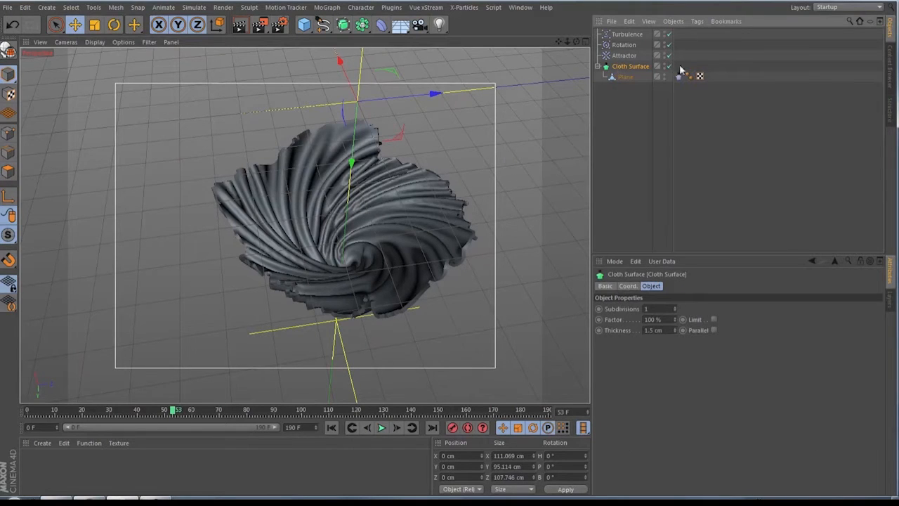
pyautogui.press('c')
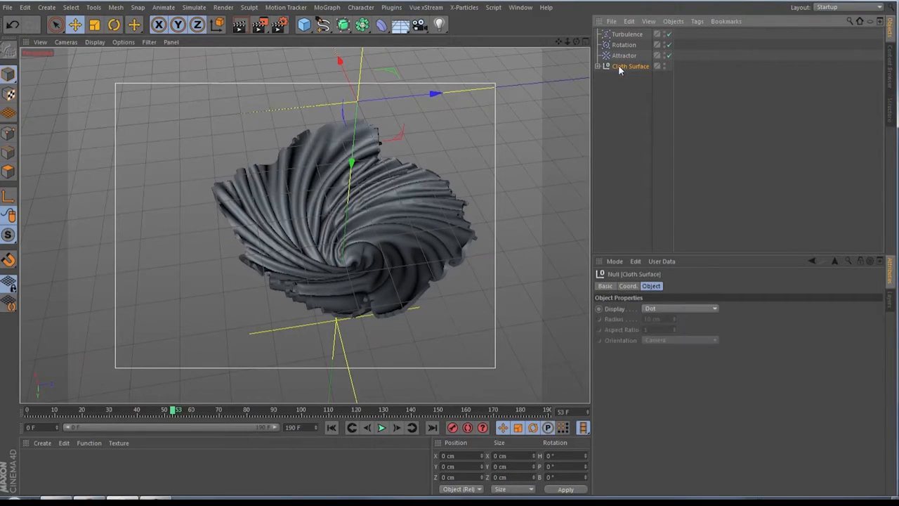
pyautogui.click(597, 66)
pyautogui.moveTo(616, 78); pyautogui.dragTo(622, 126)
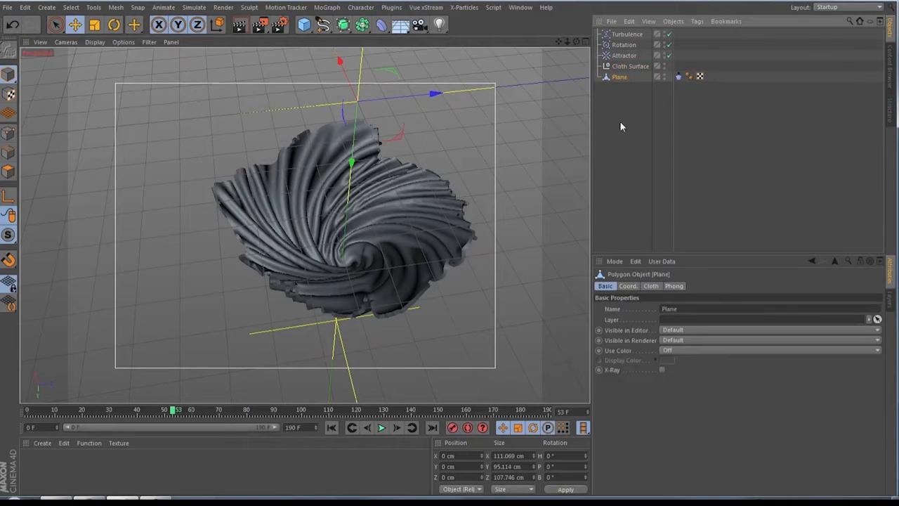
# Step: Delete the empty Cloth Surface null, the Turbulence, Rotation and Attractor forces, and the cloth tag on the plane
pyautogui.click(627, 66)
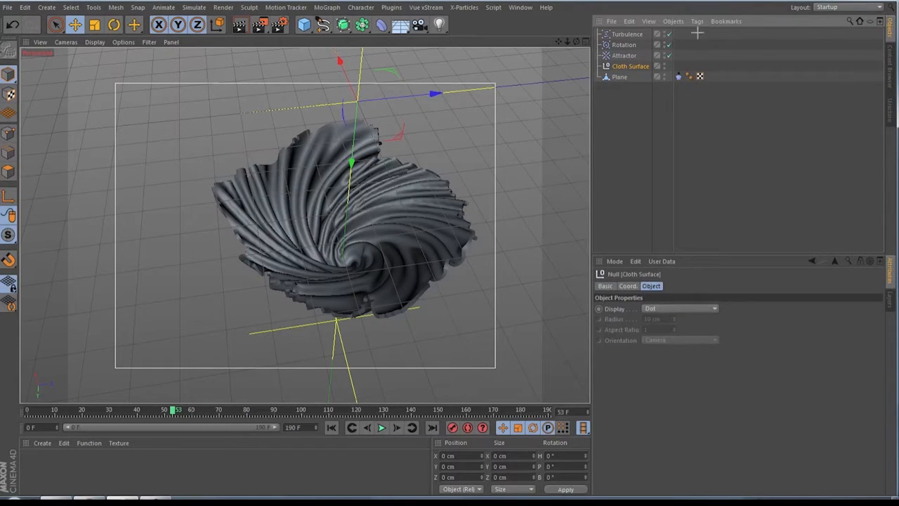
pyautogui.moveTo(699, 30); pyautogui.dragTo(627, 71)
pyautogui.press('Delete')
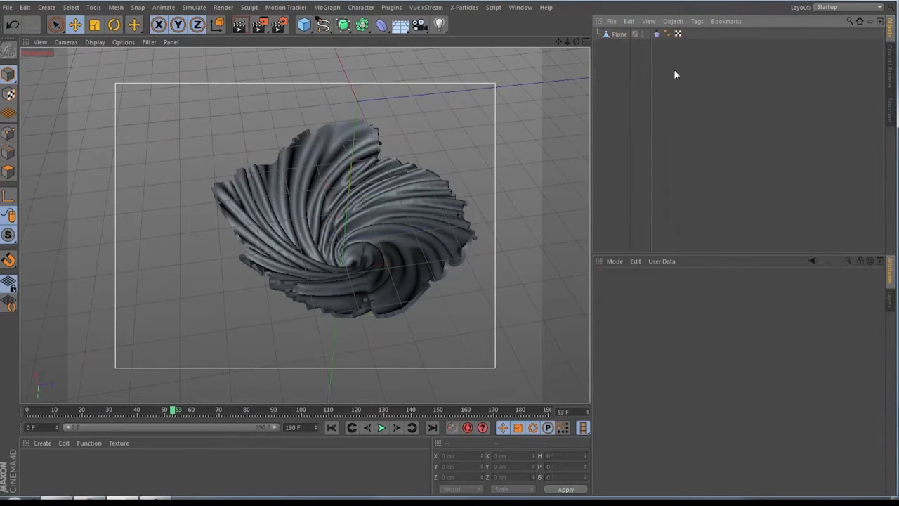
pyautogui.click(656, 34)
pyautogui.press('Delete')
# Step: Add a Subdivision Surface as the parent of the plane to preview the smoothing, and take the plane back out of it
pyautogui.moveTo(560, 43); pyautogui.dragTo(520, 80)
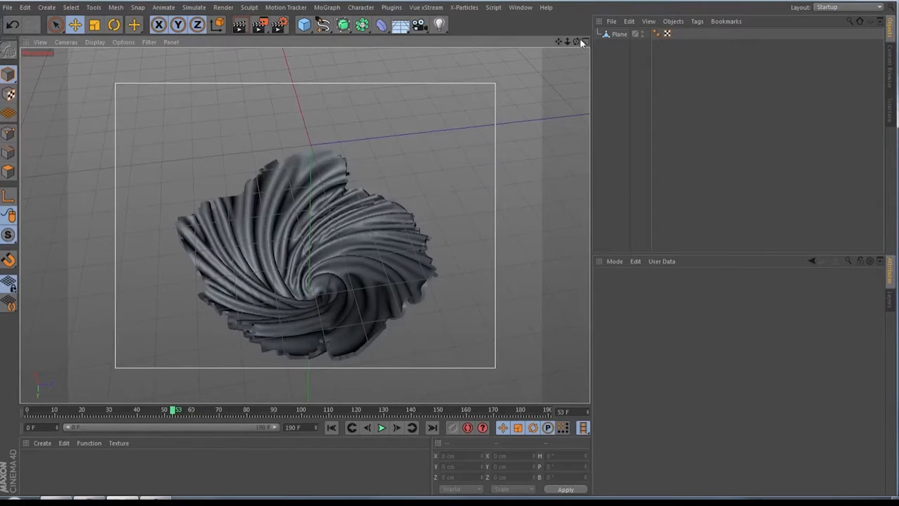
pyautogui.scroll(3, 324, 355)
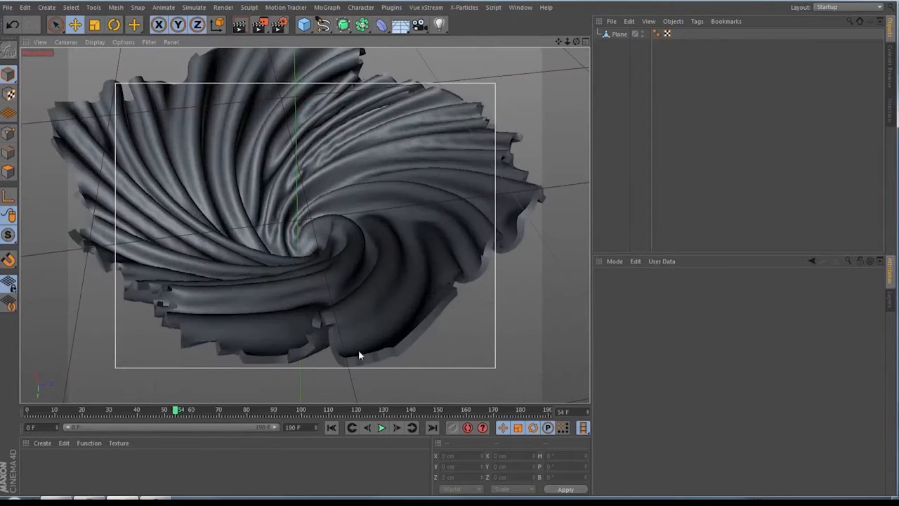
pyautogui.click(616, 34)
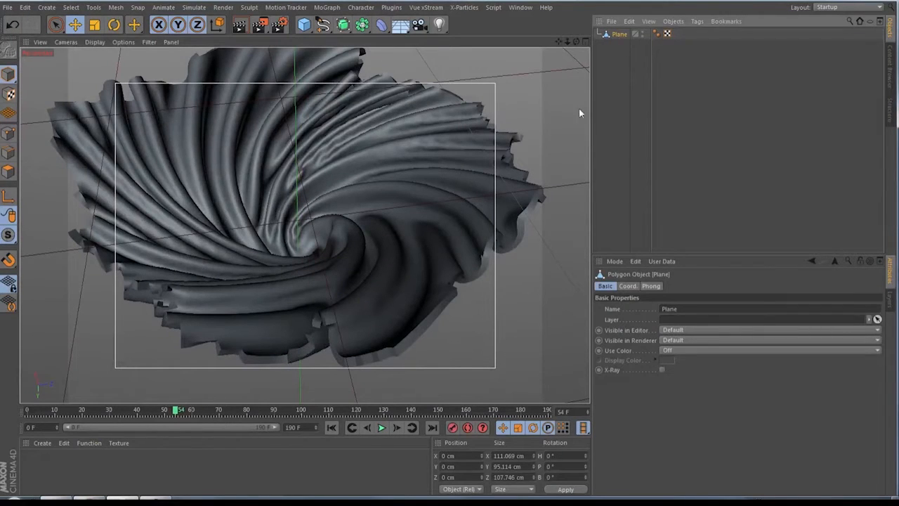
pyautogui.keyDown('alt'); pyautogui.click(342, 25); pyautogui.keyUp('alt')
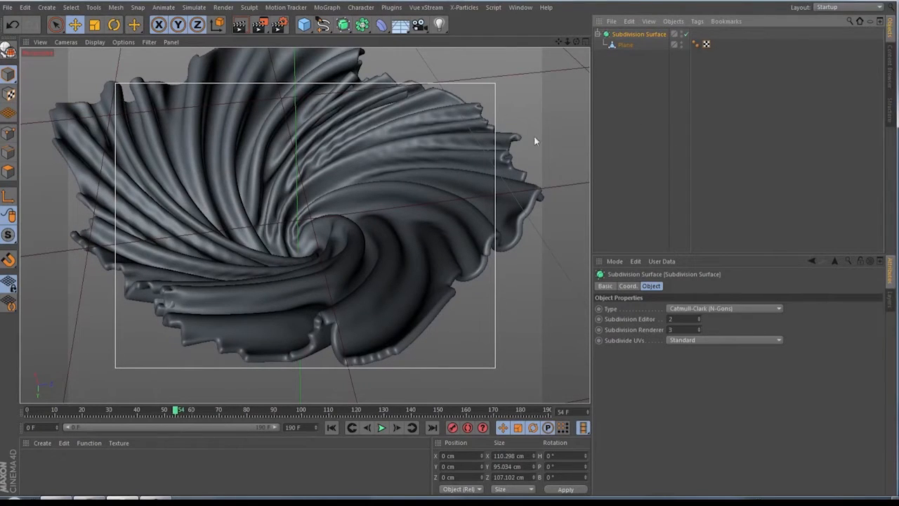
pyautogui.click(622, 45)
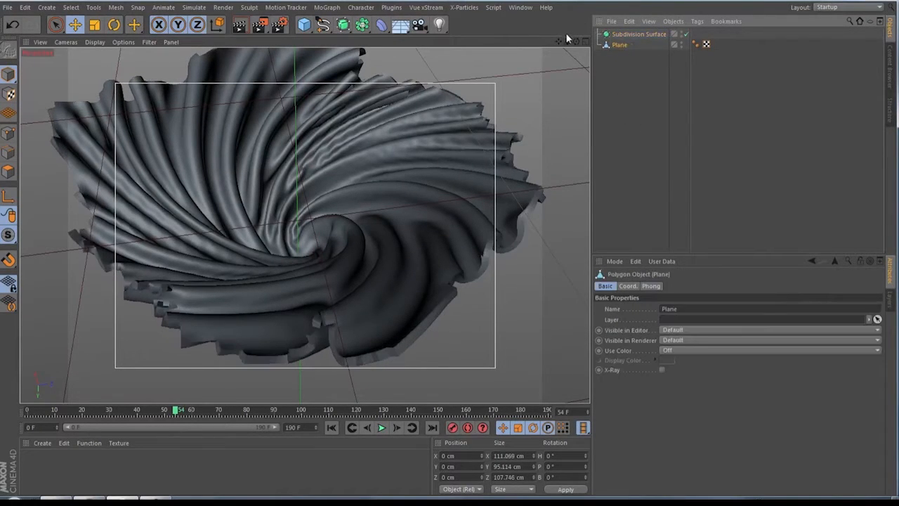
# Step: Turn the plane upside down with a pitch rotation of 180° and place it on the ground with Drop To Floor
pyautogui.moveTo(568, 41)
pyautogui.mouseDown()
pyautogui.moveTo(541, 41)
pyautogui.moveTo(589, 42)
pyautogui.moveTo(576, 68)
pyautogui.moveTo(574, 21)
pyautogui.moveTo(573, 81)
pyautogui.moveTo(555, 99)
pyautogui.moveTo(555, 122)
pyautogui.moveTo(567, 42)
pyautogui.moveTo(534, 41)
pyautogui.moveTo(571, 44)
pyautogui.mouseUp()
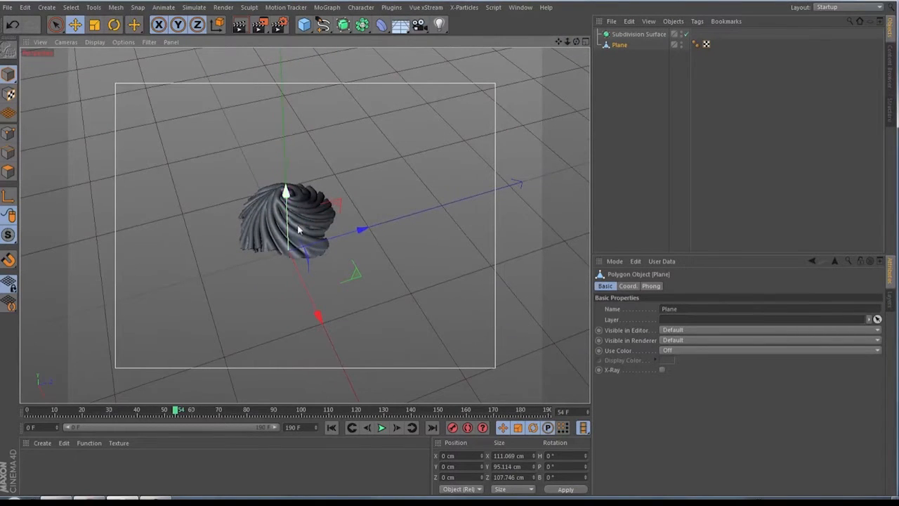
pyautogui.click(628, 286)
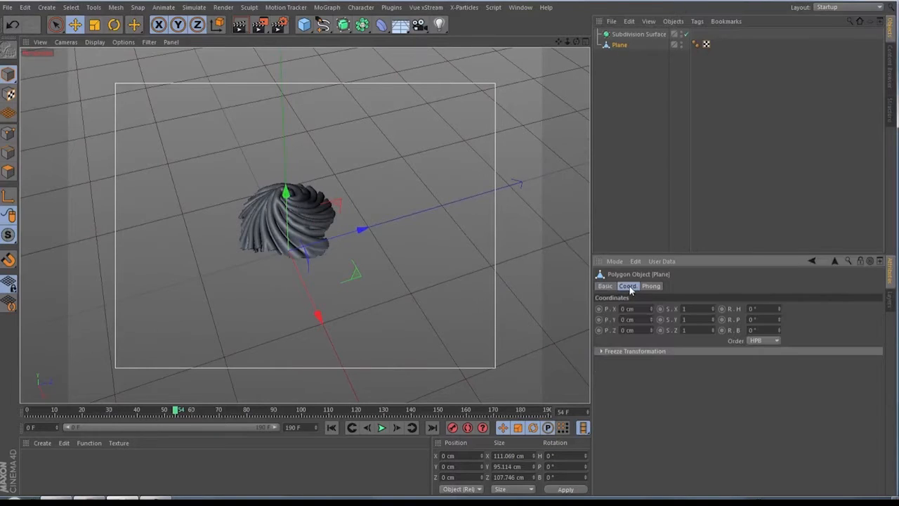
pyautogui.click(757, 319)
pyautogui.press('Return')
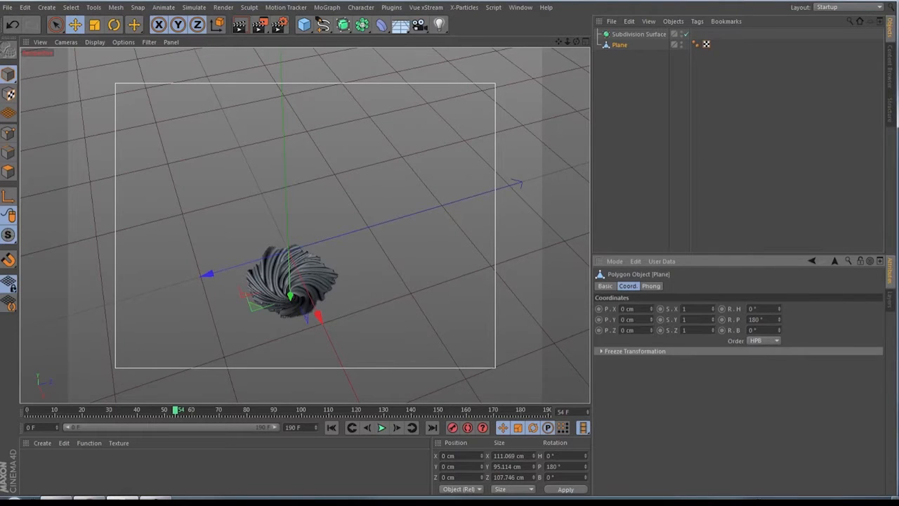
pyautogui.click(392, 7)
pyautogui.click(421, 156)
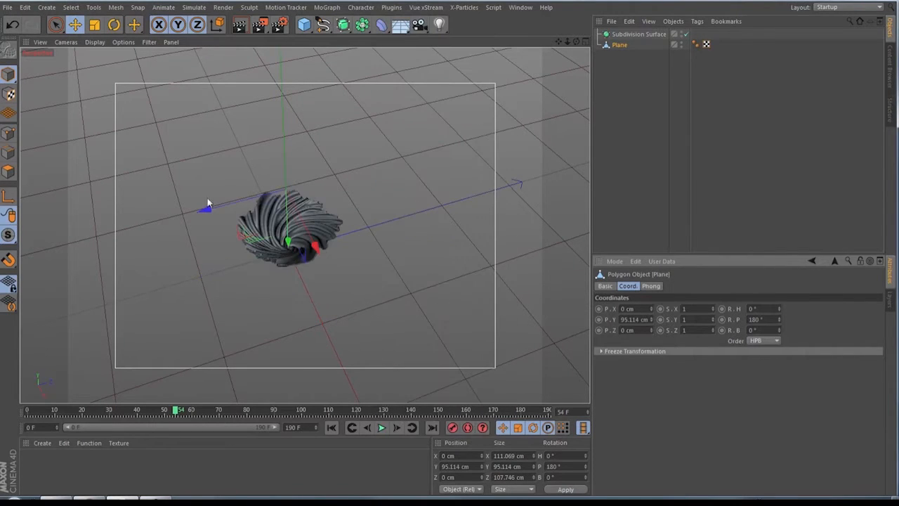
# Step: Return from the browser's umami plugin search to Cinema 4D and add an Umami spline object to the scene
pyautogui.scroll(5, 276, 251)
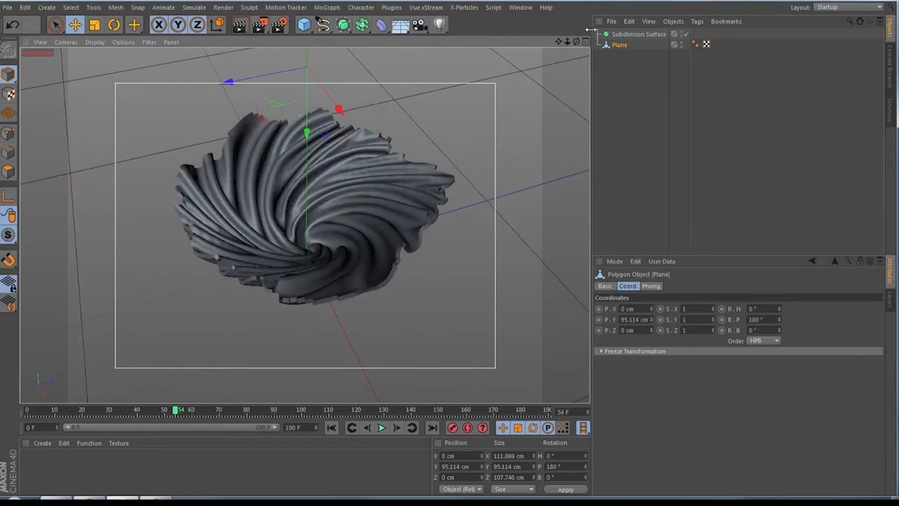
pyautogui.moveTo(576, 42); pyautogui.dragTo(528, 44)
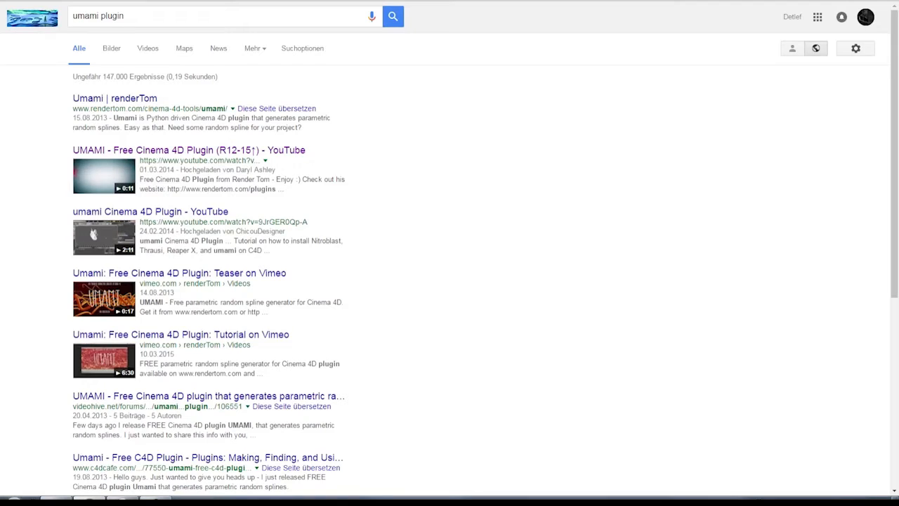
pyautogui.click(139, 487)
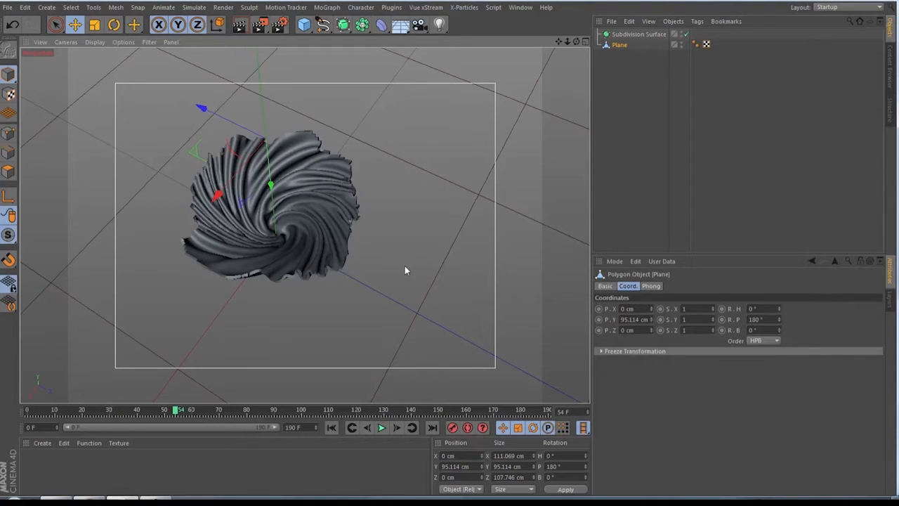
pyautogui.click(391, 7)
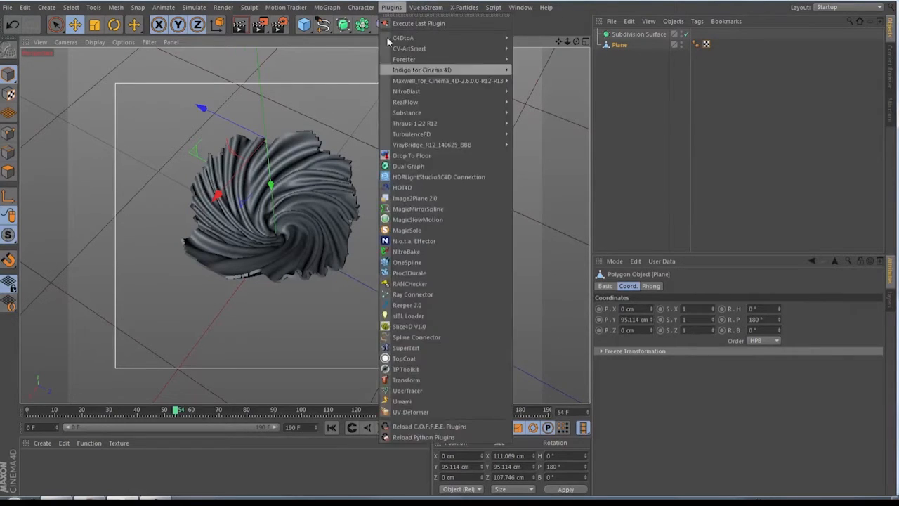
pyautogui.click(402, 402)
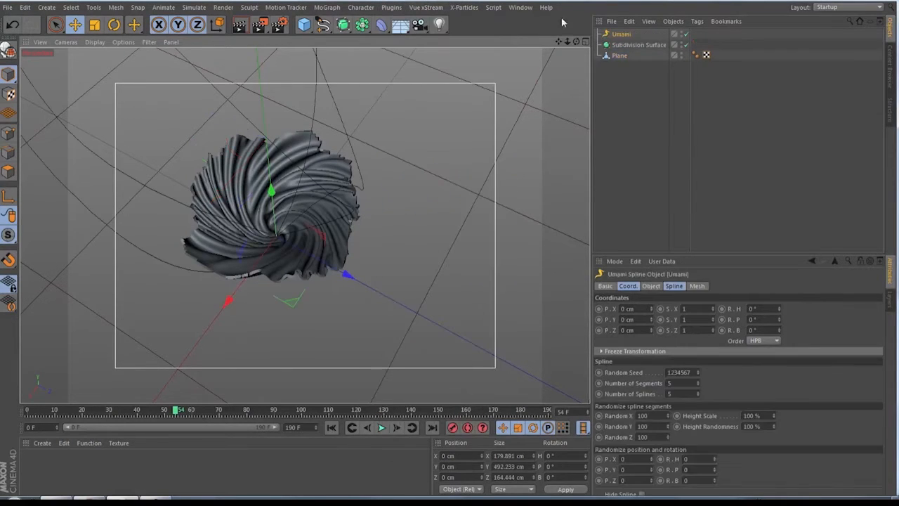
# Step: Try a higher spline count on the Umami object and set its number of splines to 6
pyautogui.moveTo(576, 43); pyautogui.dragTo(556, 58)
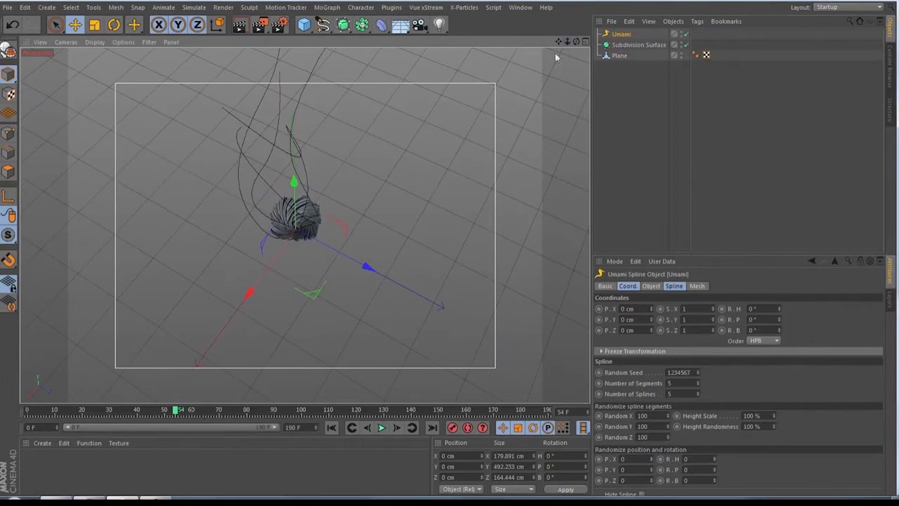
pyautogui.click(674, 286)
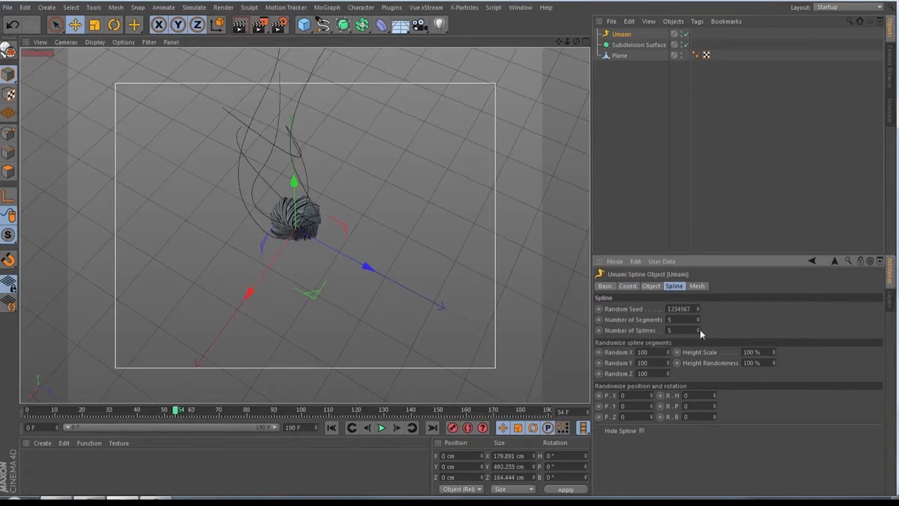
pyautogui.moveTo(698, 330); pyautogui.dragTo(681, 316)
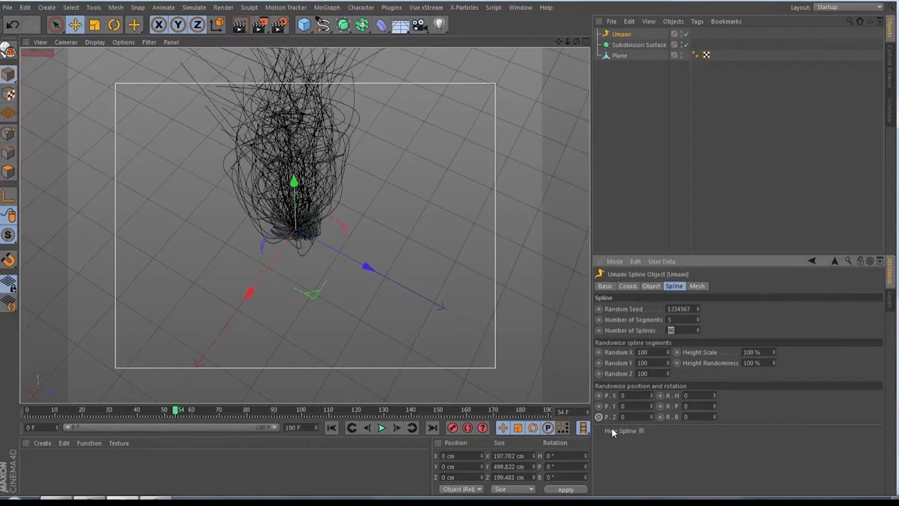
pyautogui.press('Return')
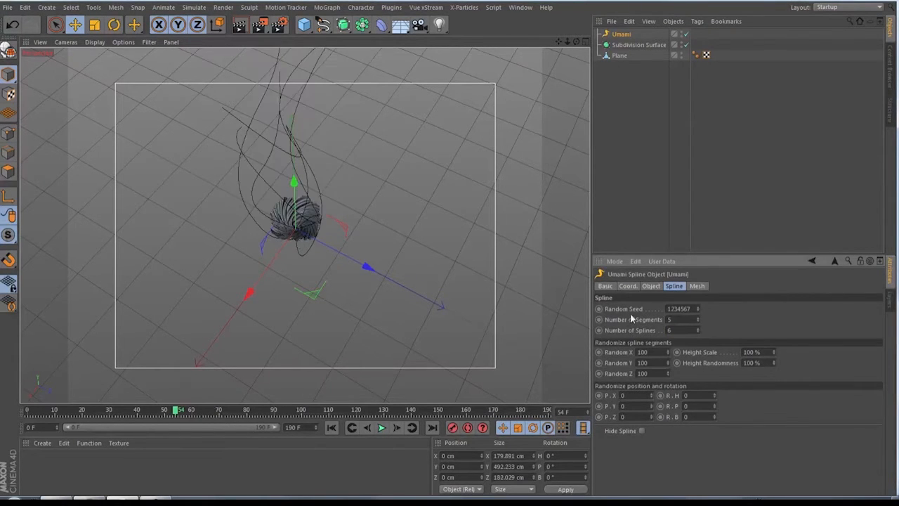
# Step: Set the Umami segment randomization to 20 for Random X, Random Y and Random Z
pyautogui.doubleClick(652, 353)
pyautogui.write('20')
pyautogui.press('Return')
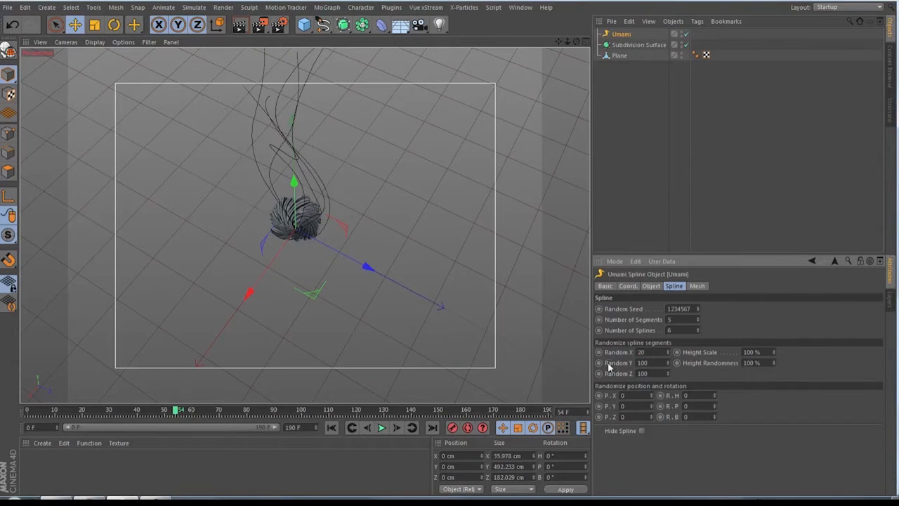
pyautogui.press('0')
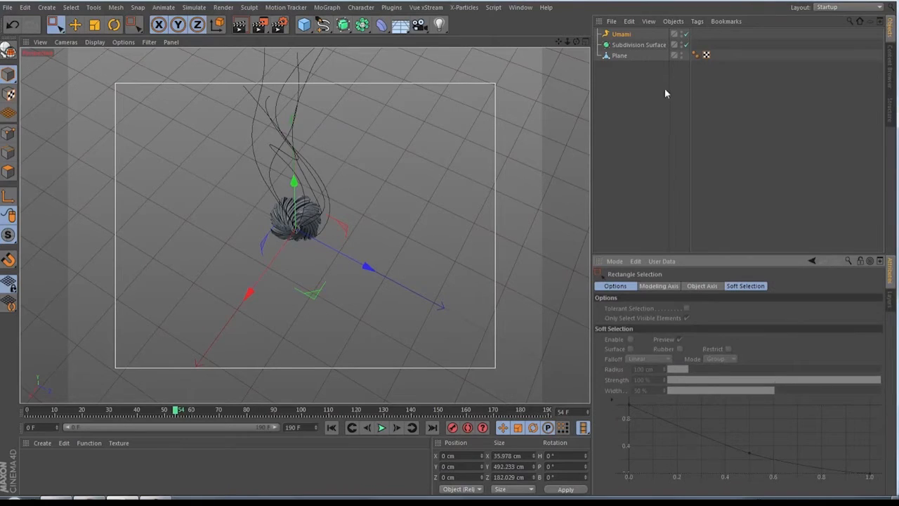
pyautogui.click(609, 36)
pyautogui.doubleClick(642, 362)
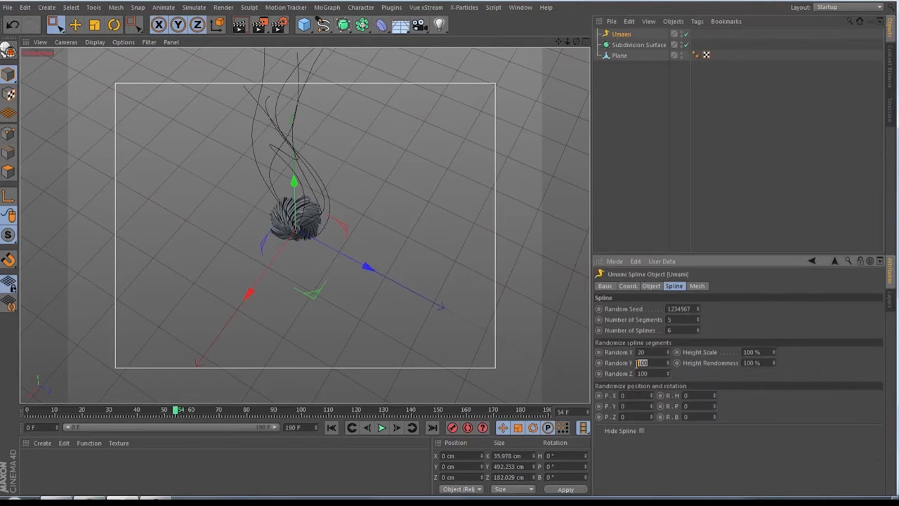
pyautogui.write('20')
pyautogui.doubleClick(650, 373)
pyautogui.write('20')
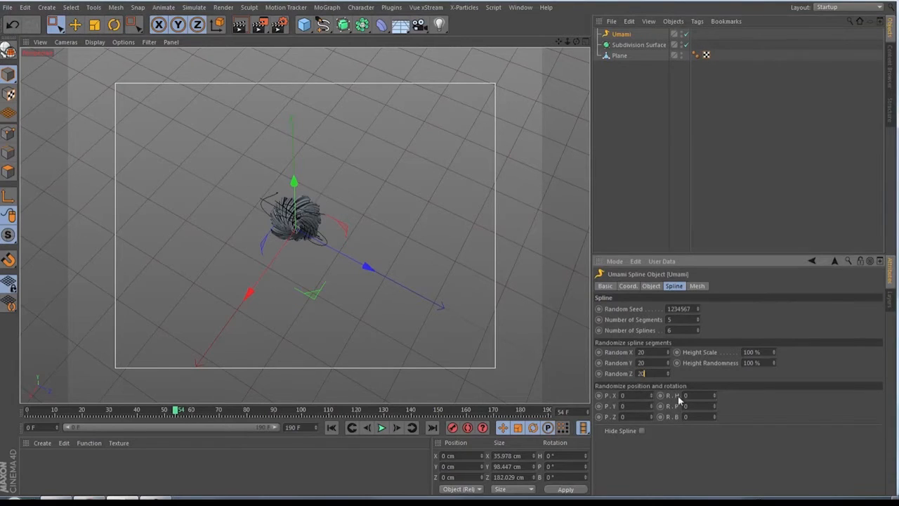
pyautogui.press('Return')
# Step: Raise the Umami splines along the Y axis to about 24.6 cm so they rise out of the cloth's centre
pyautogui.scroll(3, 281, 251)
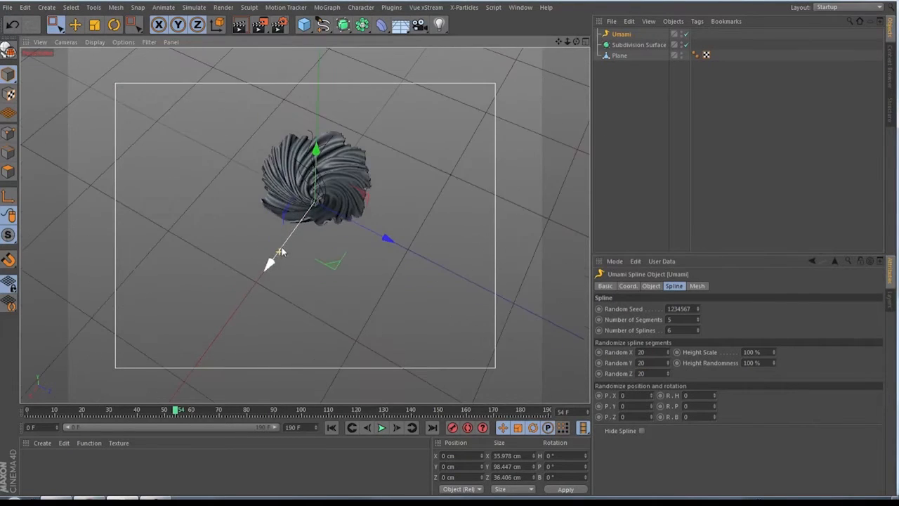
pyautogui.scroll(2, 281, 252)
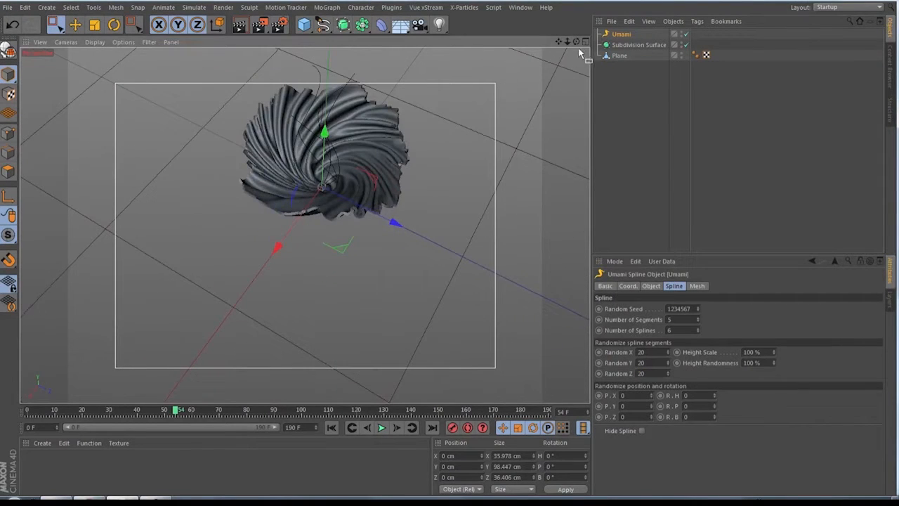
pyautogui.moveTo(576, 42); pyautogui.dragTo(577, 11)
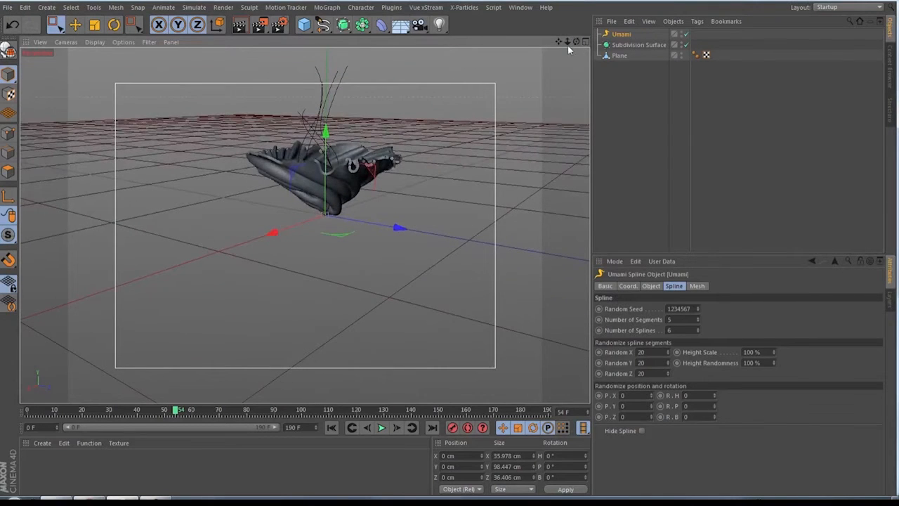
pyautogui.moveTo(568, 42); pyautogui.dragTo(553, 47)
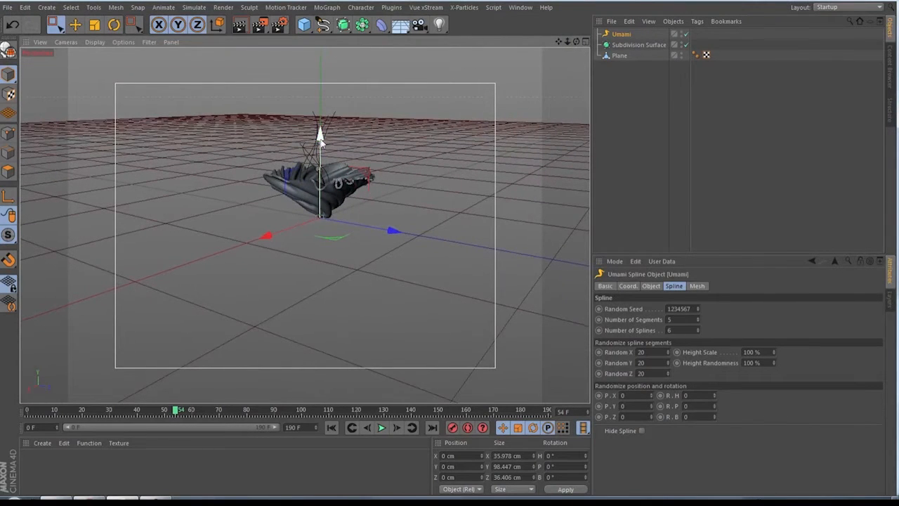
pyautogui.moveTo(322, 136); pyautogui.dragTo(320, 115)
pyautogui.moveTo(573, 41)
pyautogui.mouseDown()
pyautogui.moveTo(541, 43)
pyautogui.moveTo(574, 41)
pyautogui.mouseUp()
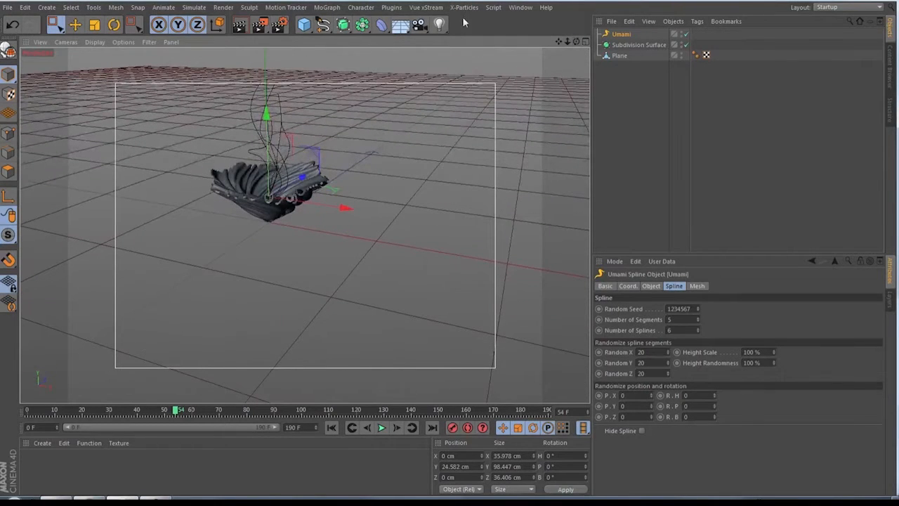
# Step: Add a circle spline with a 1 cm radius and nest it inside a new Sweep object
pyautogui.moveTo(323, 24); pyautogui.dragTo(422, 81)
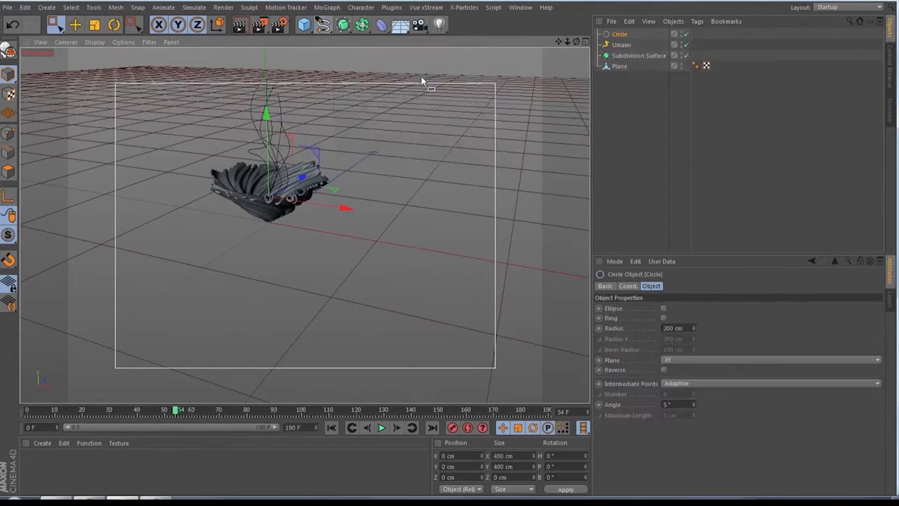
pyautogui.doubleClick(667, 329)
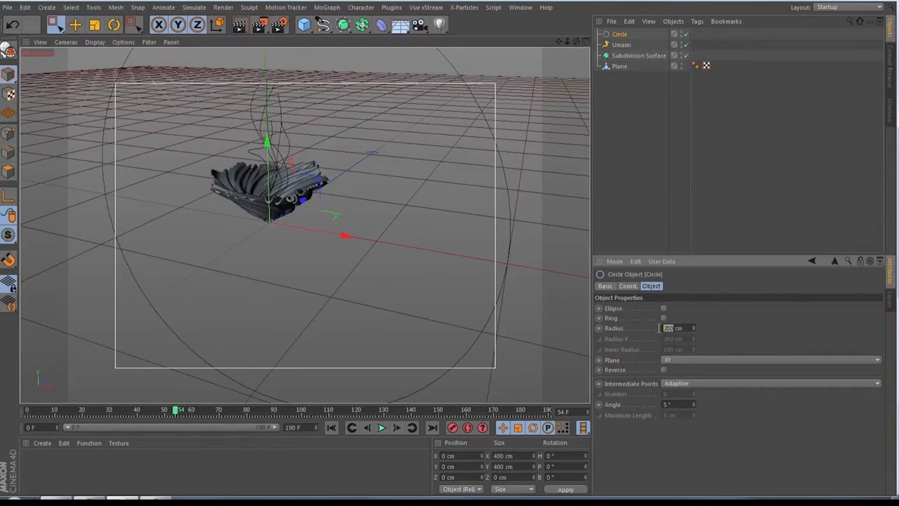
pyautogui.press('Return')
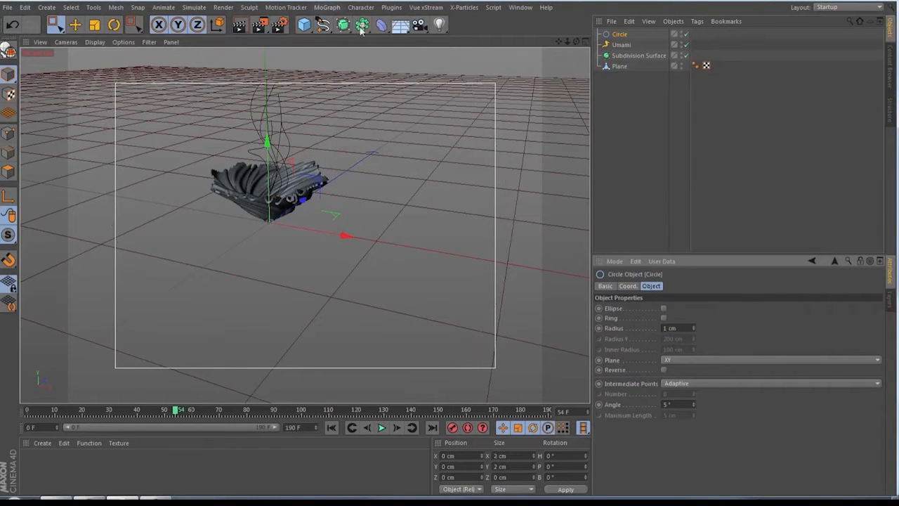
pyautogui.moveTo(361, 29); pyautogui.dragTo(382, 79)
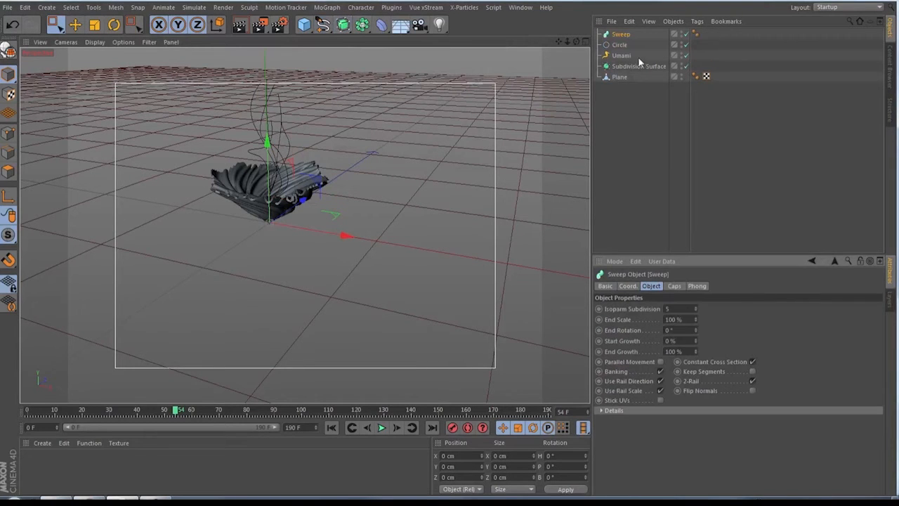
pyautogui.moveTo(620, 45); pyautogui.dragTo(624, 35)
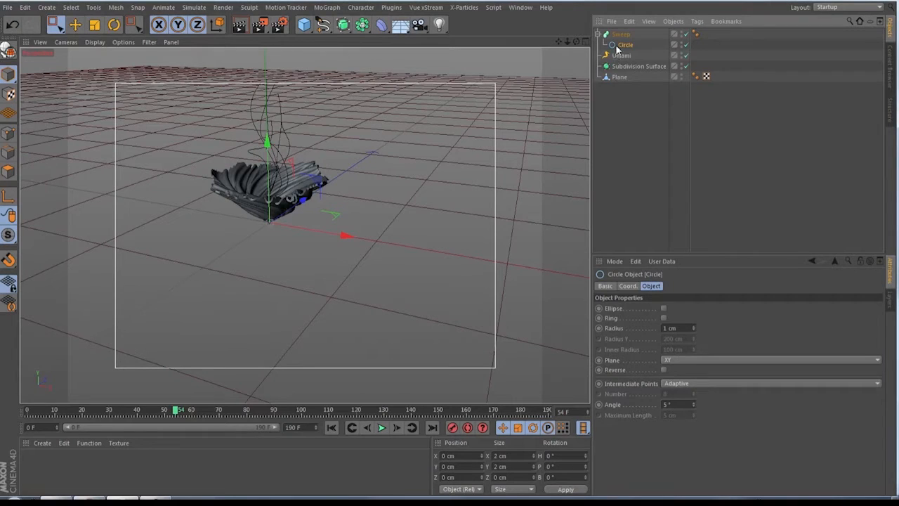
# Step: Make the Umami object editable and merge its six splines into one with Connect Objects + Delete
pyautogui.moveTo(615, 54); pyautogui.dragTo(615, 55)
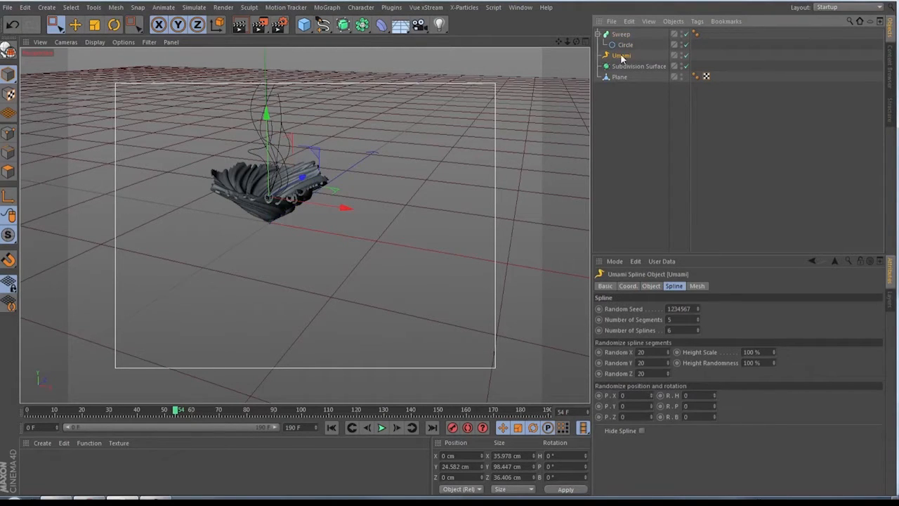
pyautogui.press('c')
pyautogui.click(596, 55)
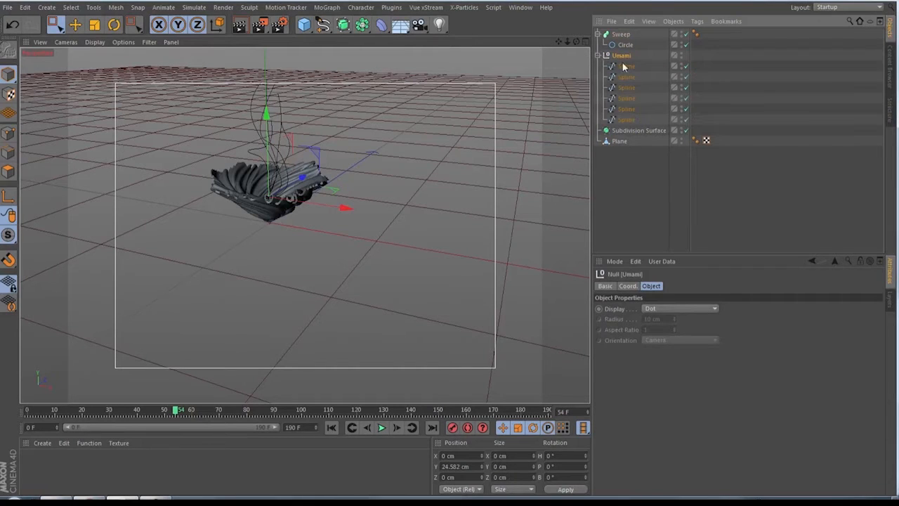
pyautogui.click(628, 65)
pyautogui.keyDown('shift'); pyautogui.click(632, 121); pyautogui.keyUp('shift')
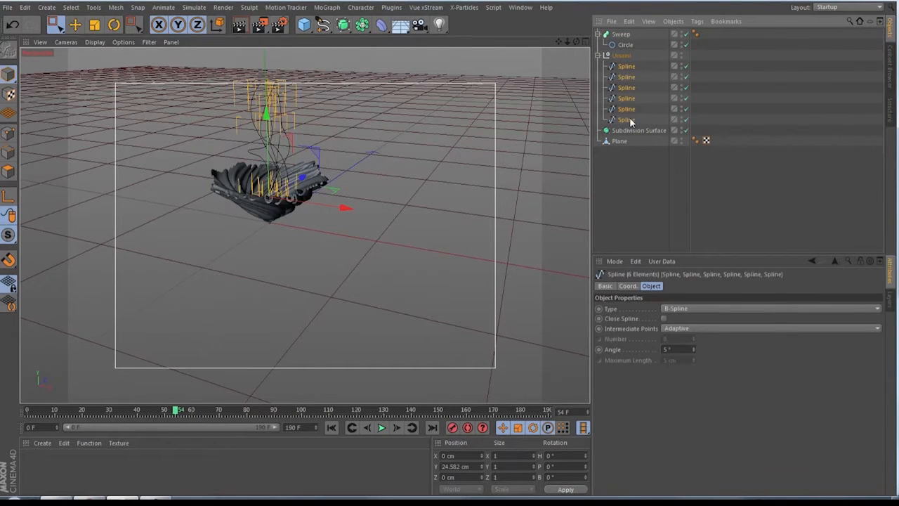
pyautogui.rightClick(633, 120)
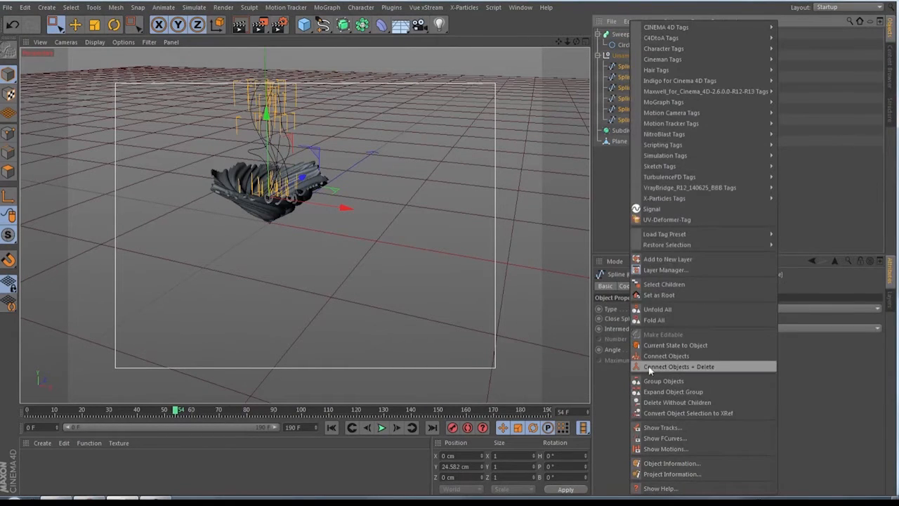
pyautogui.click(685, 367)
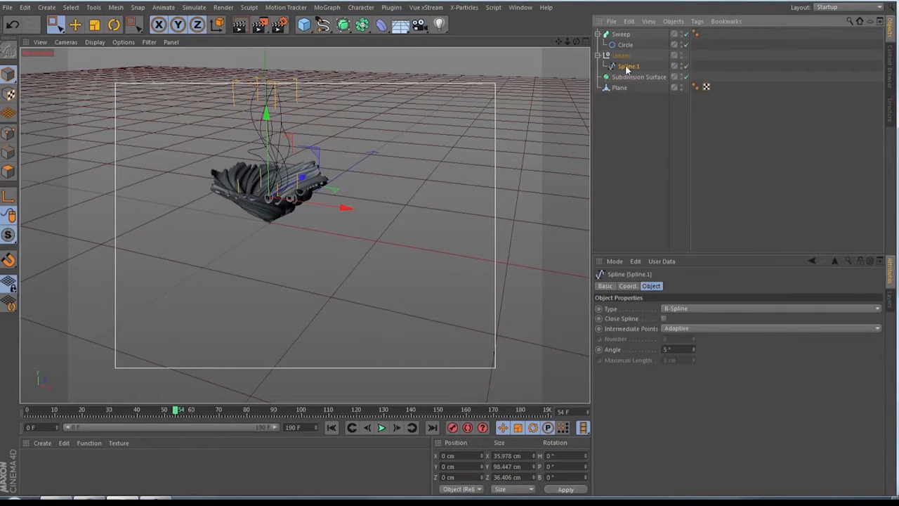
# Step: Place the merged spline below the Circle inside the Sweep and delete the leftover Umami null
pyautogui.moveTo(626, 66); pyautogui.dragTo(623, 47)
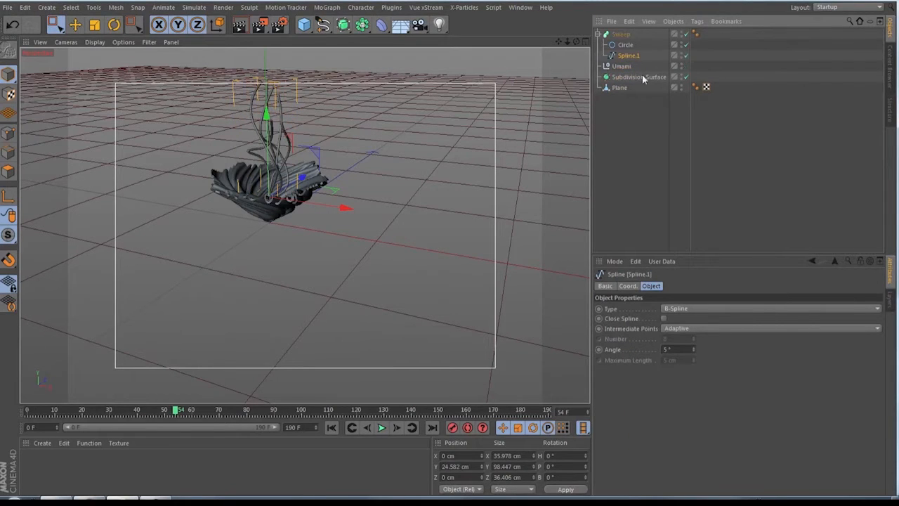
pyautogui.click(622, 66)
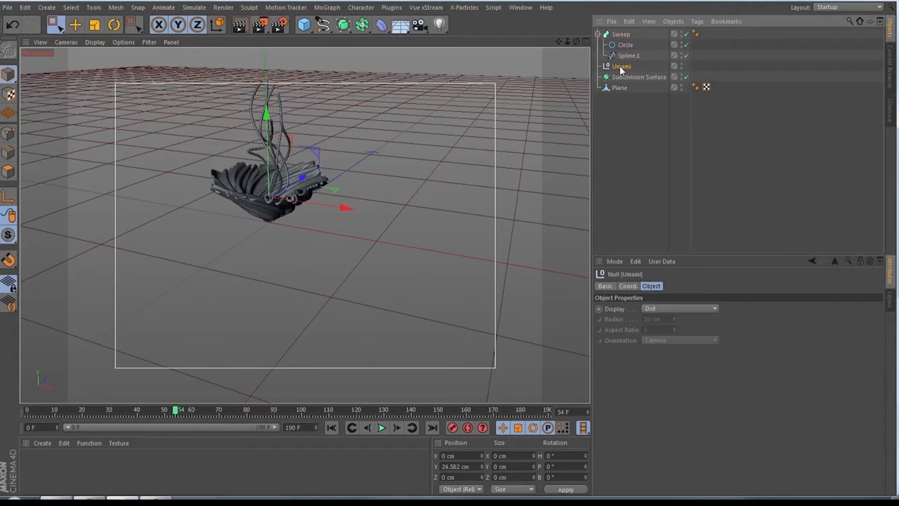
pyautogui.press('Delete')
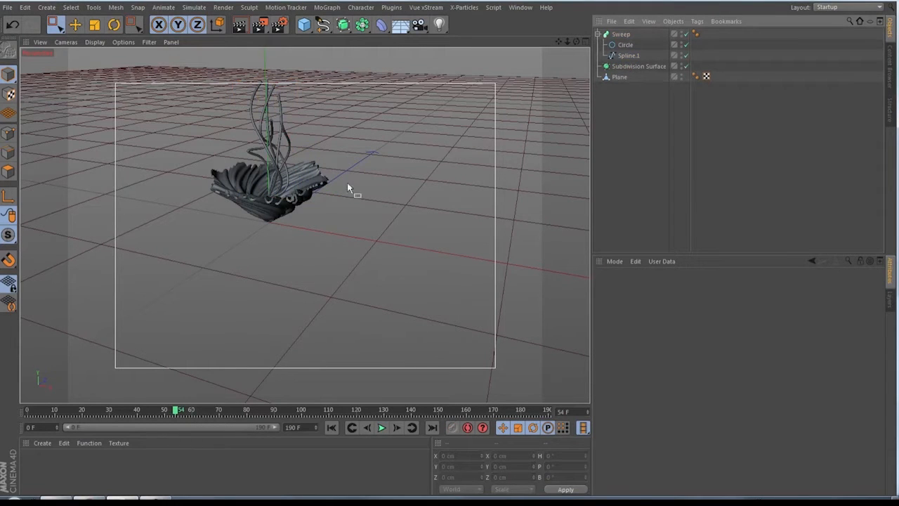
# Step: Examine the swept tendrils and the cloth from several angles, then check the Sweep's contents and the merged spline's settings
pyautogui.scroll(3, 270, 188)
pyautogui.scroll(2, 269, 181)
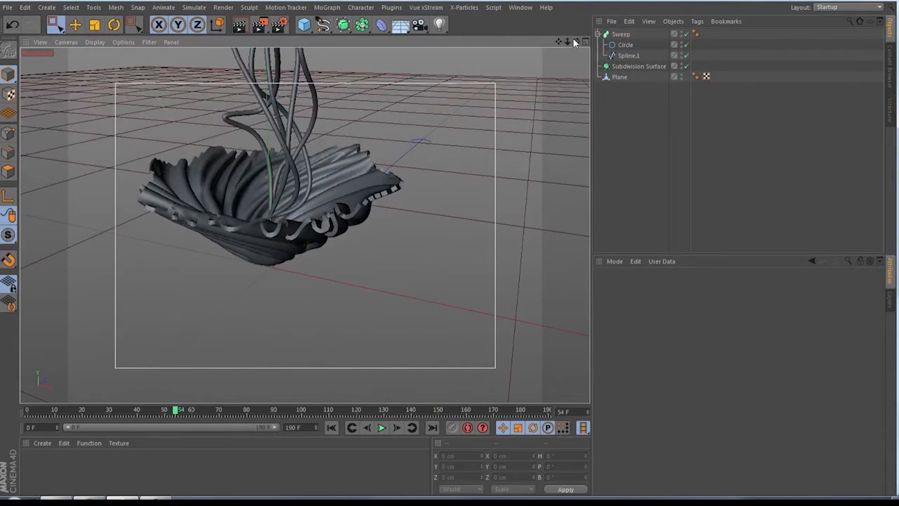
pyautogui.moveTo(576, 42); pyautogui.dragTo(492, 66)
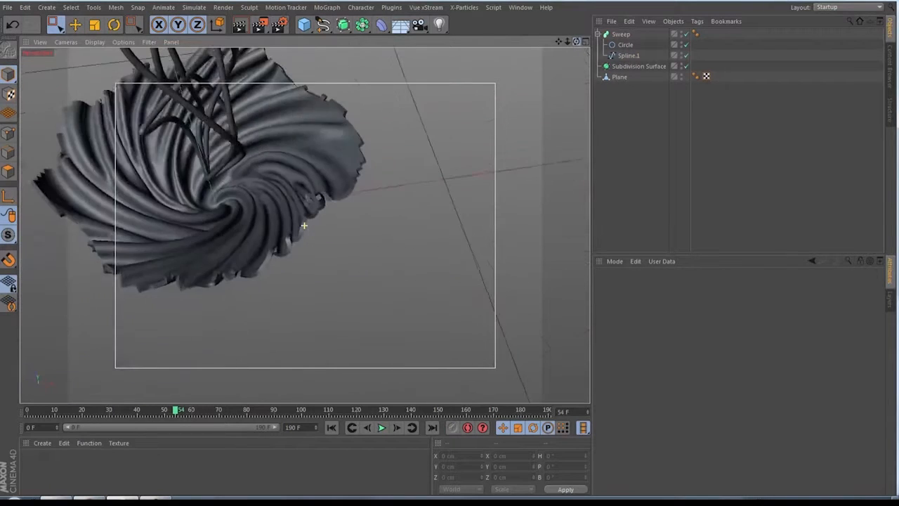
pyautogui.moveTo(304, 225); pyautogui.dragTo(301, 243)
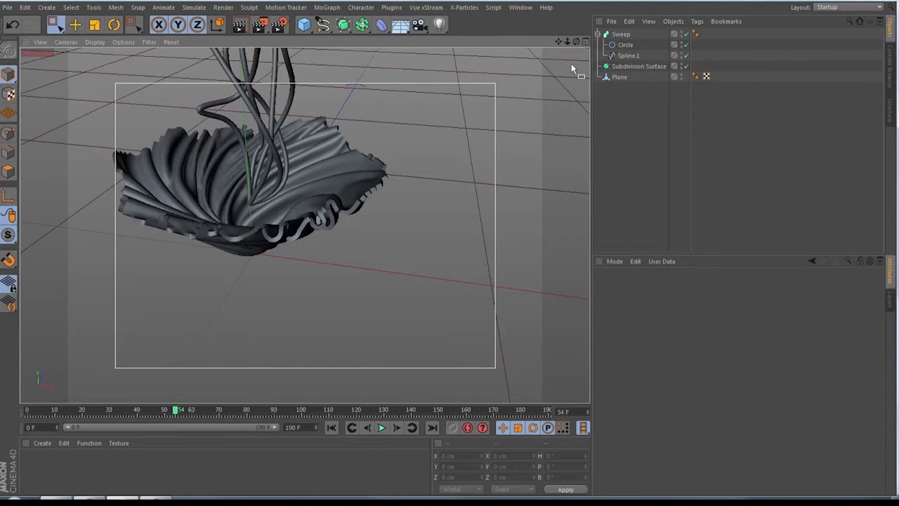
pyautogui.moveTo(569, 42); pyautogui.dragTo(563, 109)
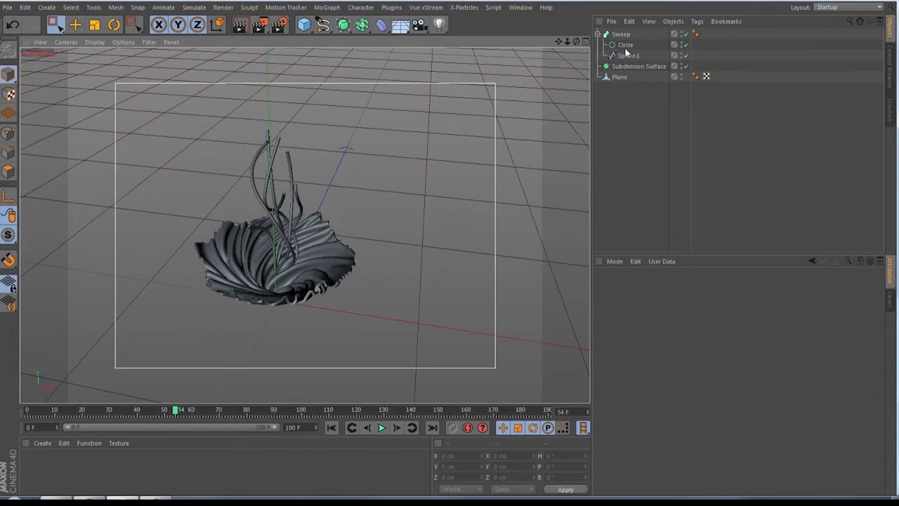
pyautogui.click(599, 35)
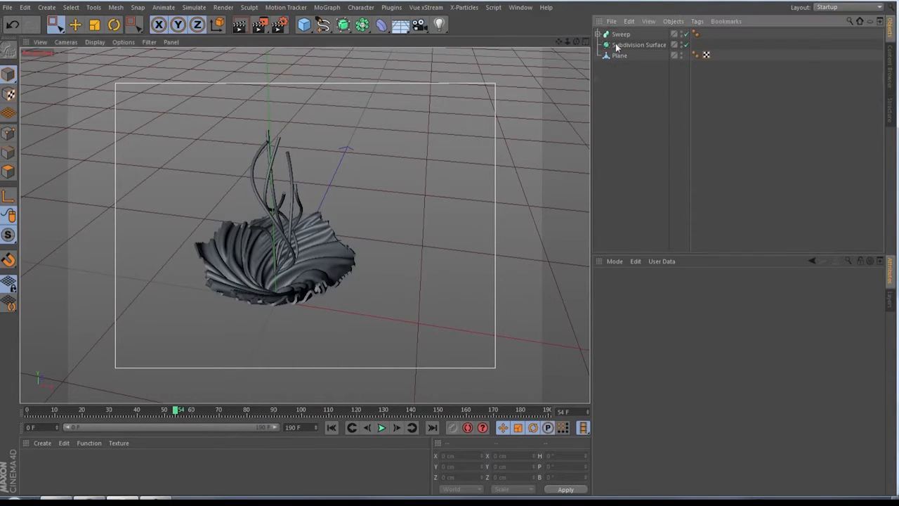
pyautogui.click(600, 35)
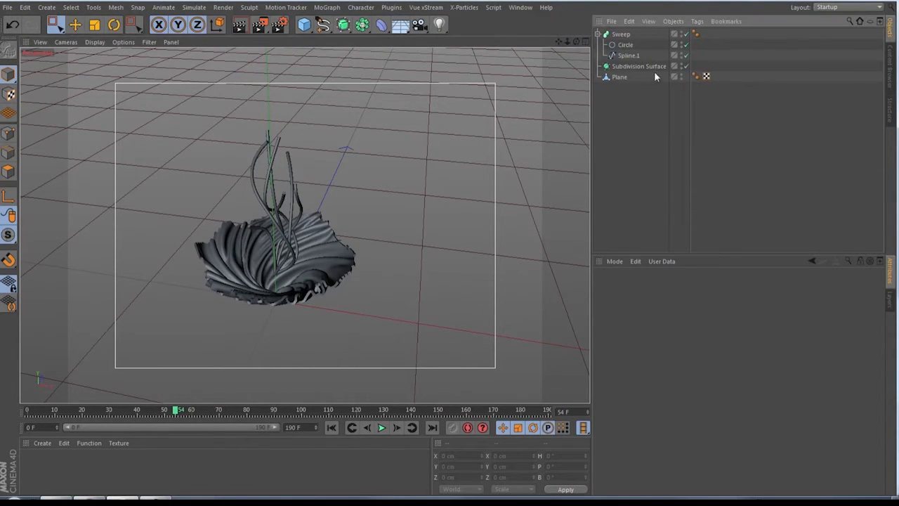
pyautogui.click(615, 56)
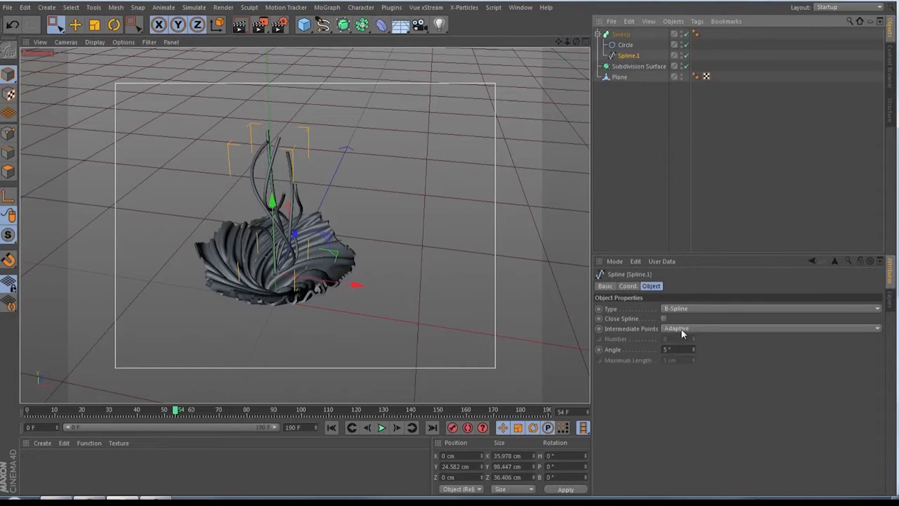
# Step: Add a sphere primitive and set its radius to 5 cm
pyautogui.click(305, 24)
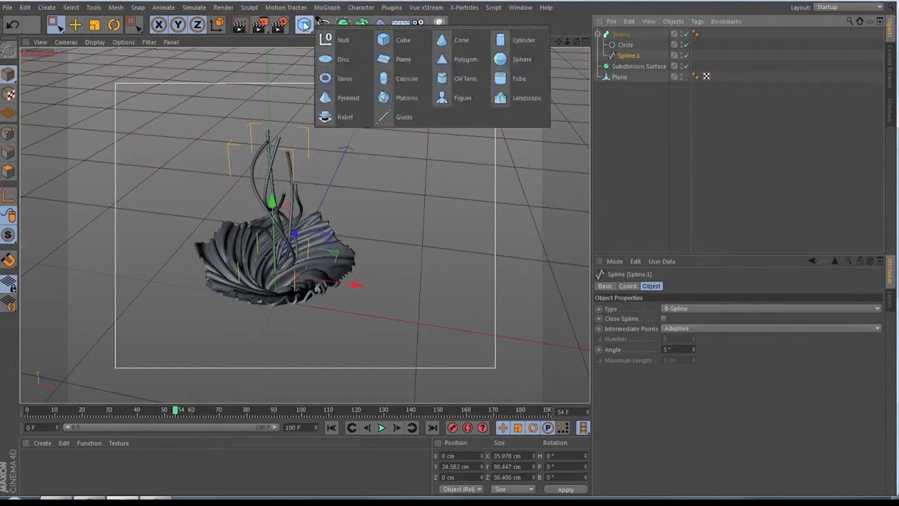
pyautogui.click(506, 61)
pyautogui.moveTo(663, 308); pyautogui.dragTo(611, 310)
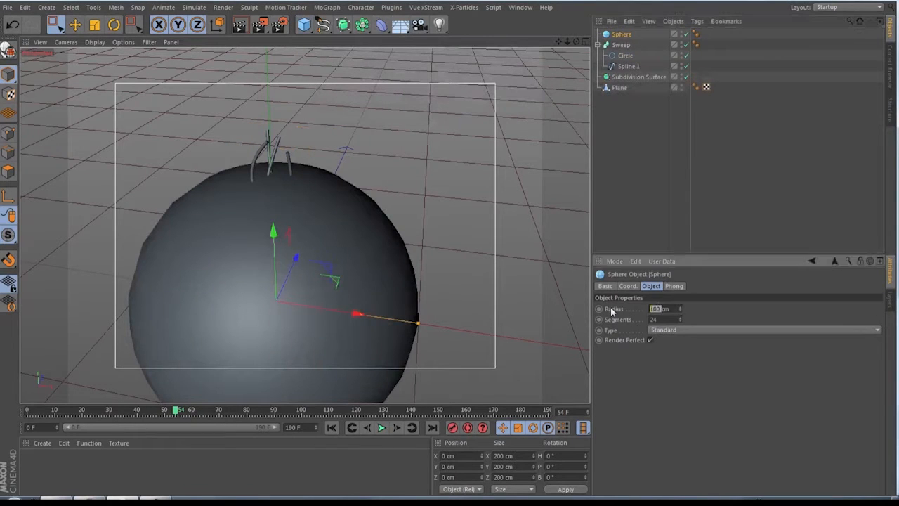
pyautogui.write('5')
pyautogui.press('Return')
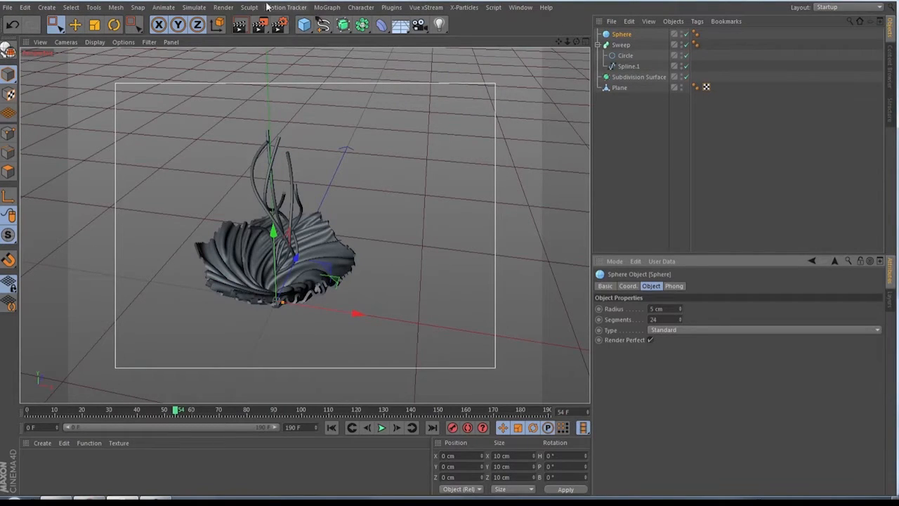
# Step: Put the sphere in a MoGraph Cloner set to Object mode, with Spline.1 as the object to clone onto
pyautogui.click(335, 8)
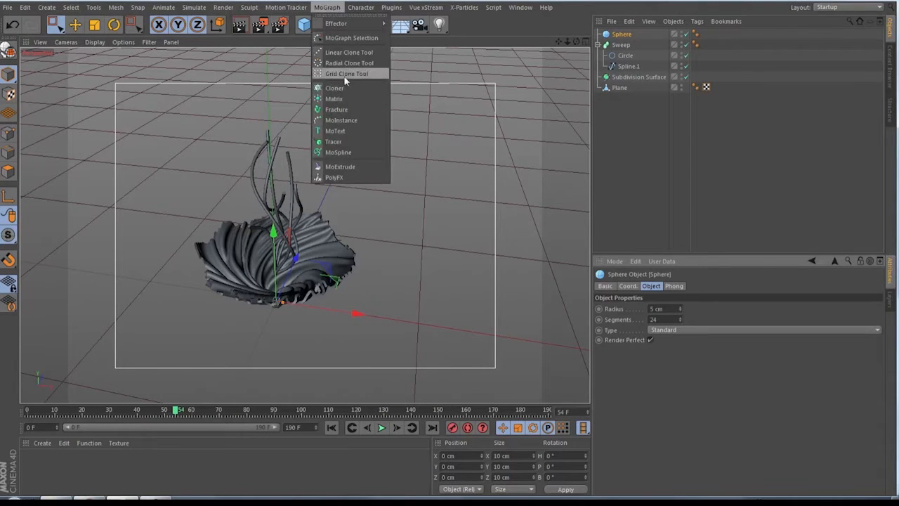
pyautogui.keyDown('alt'); pyautogui.click(343, 90); pyautogui.keyUp('alt')
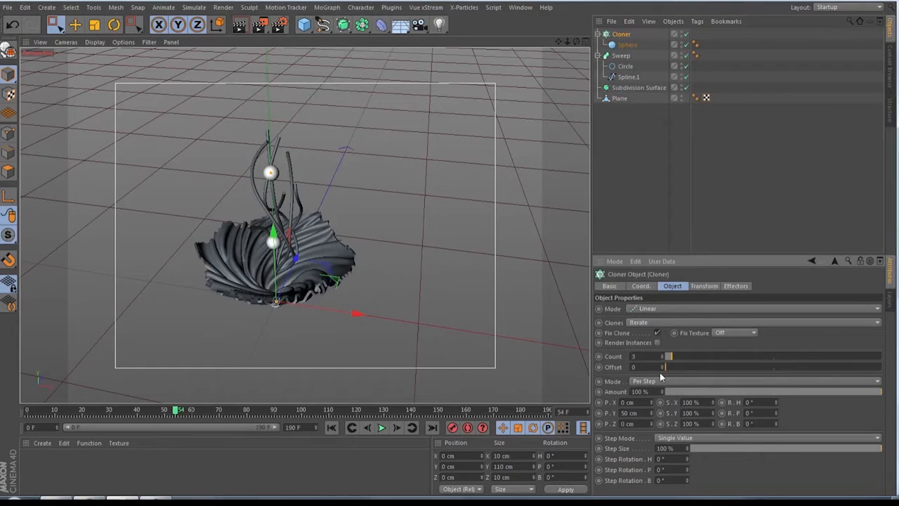
pyautogui.click(657, 309)
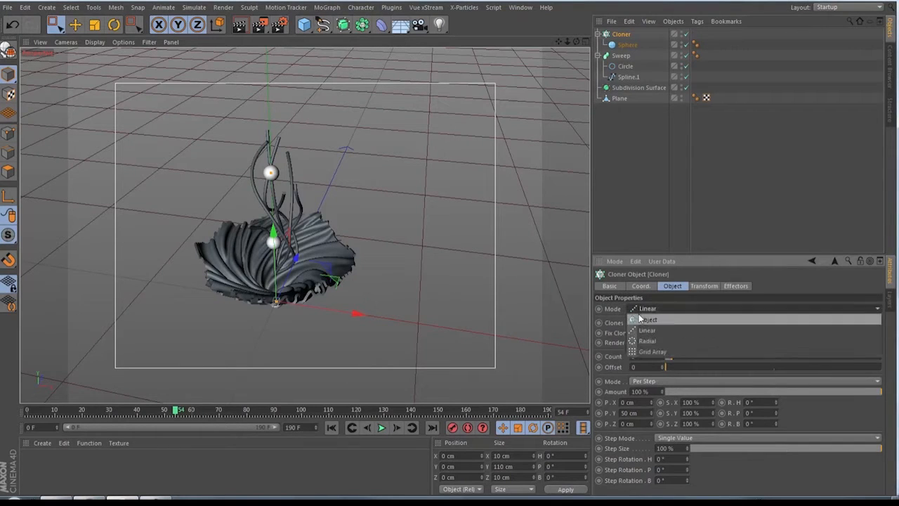
pyautogui.click(639, 317)
pyautogui.moveTo(629, 77); pyautogui.dragTo(708, 359)
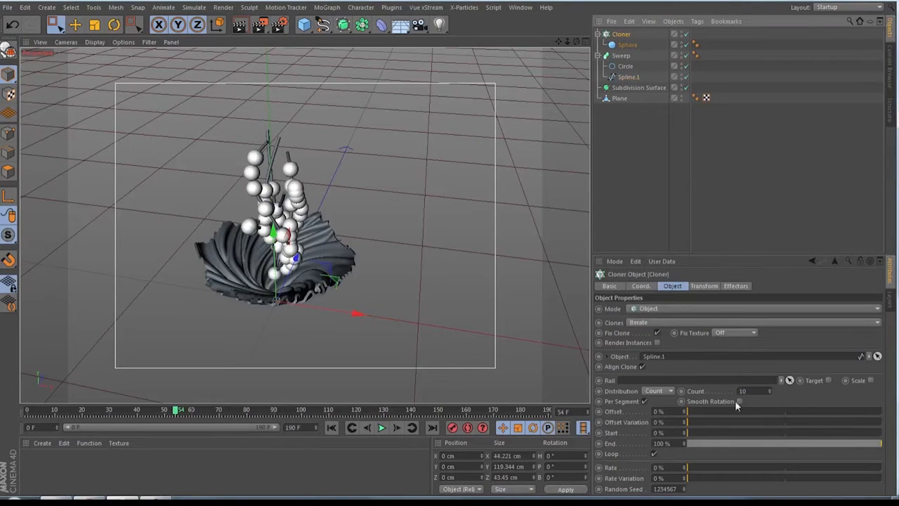
# Step: Set the Cloner's count to 1 and its offset to 99% to place one sphere at each tendril's tip
pyautogui.moveTo(757, 391); pyautogui.dragTo(725, 402)
pyautogui.write('1')
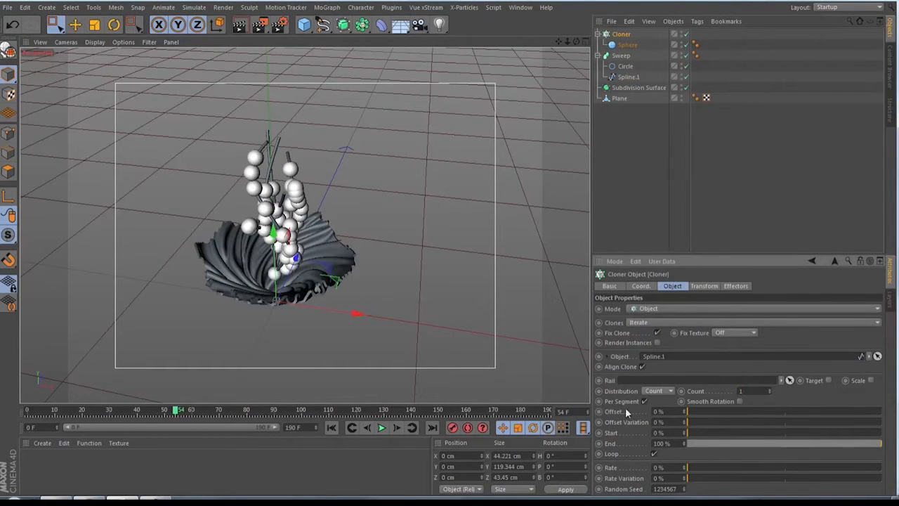
pyautogui.press('Tab')
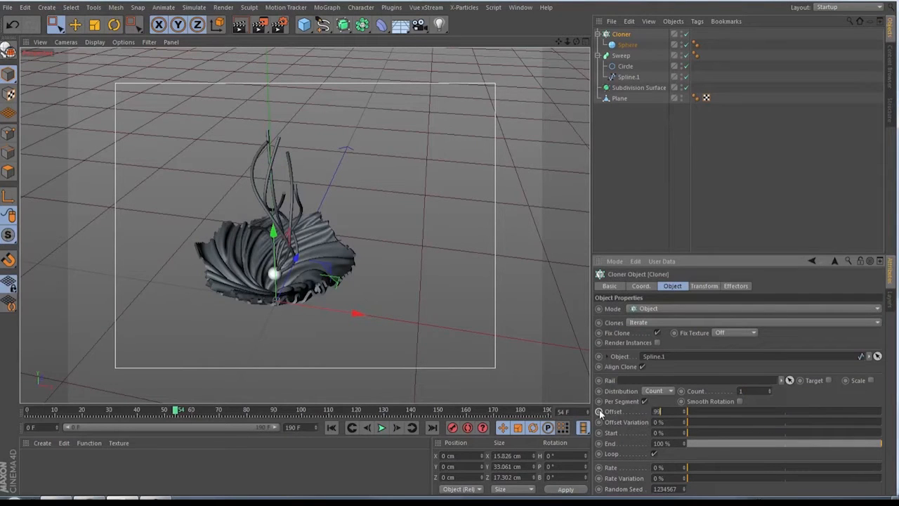
pyautogui.press('Return')
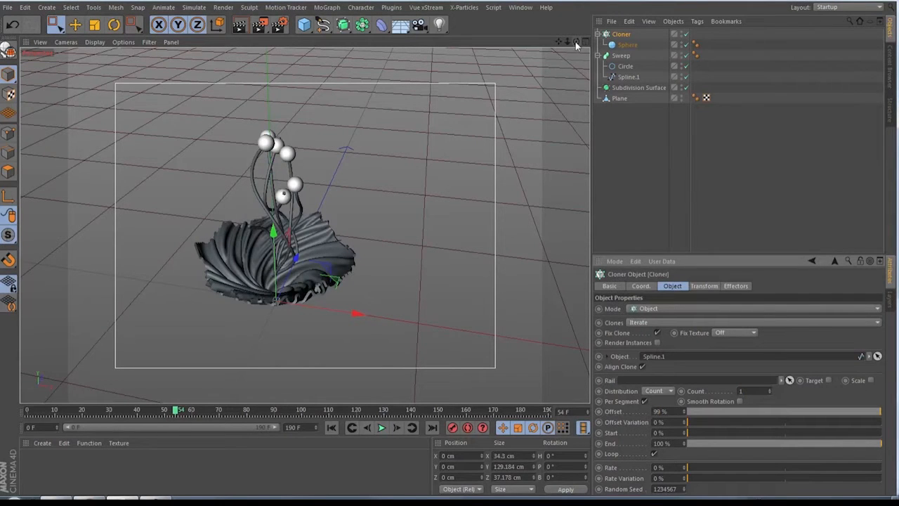
# Step: Return the timeline to frame 0
pyautogui.moveTo(576, 43)
pyautogui.mouseDown()
pyautogui.moveTo(633, 74)
pyautogui.moveTo(692, 25)
pyautogui.moveTo(731, 29)
pyautogui.moveTo(495, 212)
pyautogui.mouseUp()
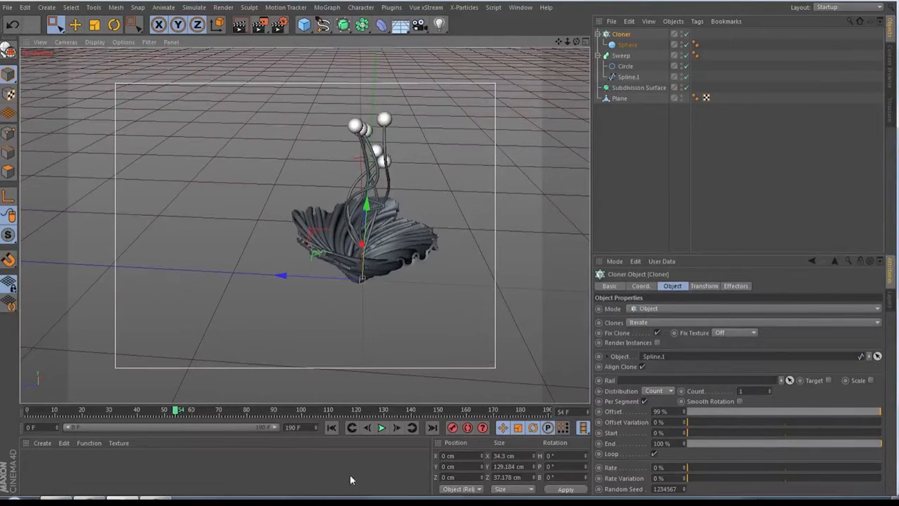
pyautogui.click(332, 428)
pyautogui.moveTo(576, 42); pyautogui.dragTo(311, 222)
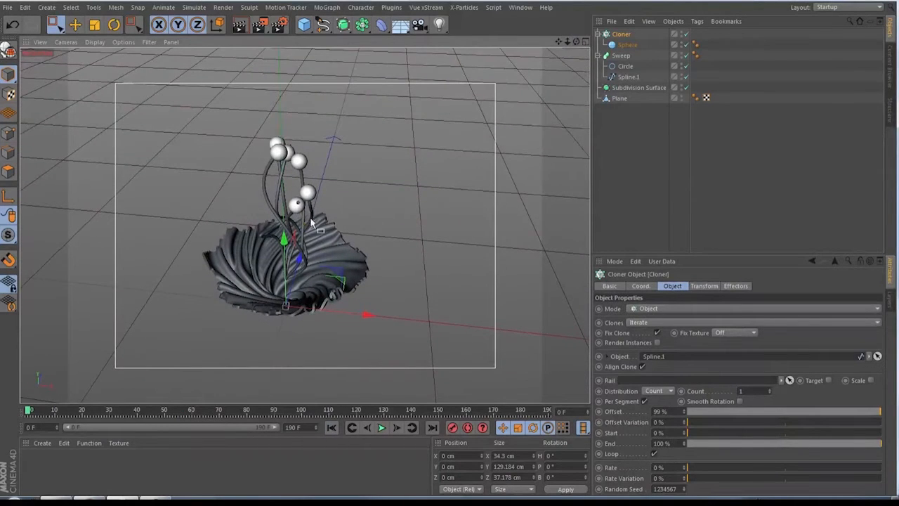
# Step: Change the Intermediate Points of Spline.1 to Uniform
pyautogui.scroll(6, 311, 222)
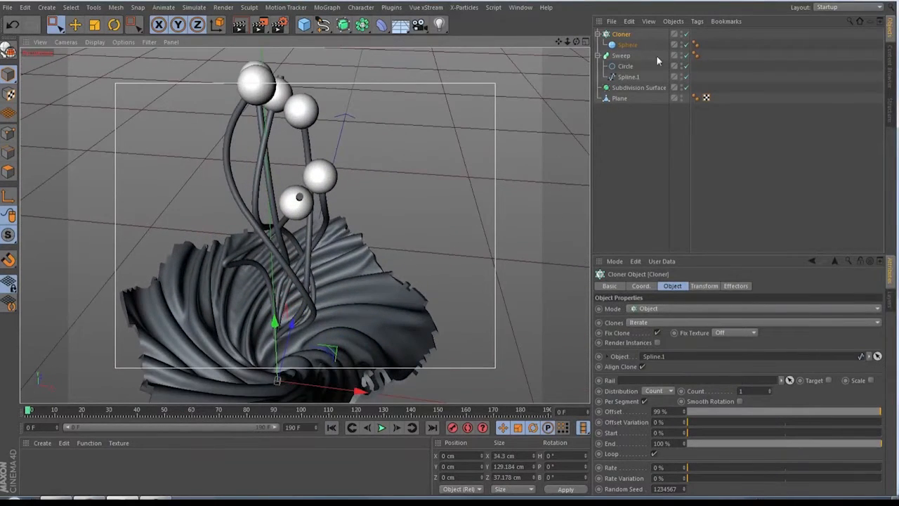
pyautogui.click(628, 77)
pyautogui.click(704, 332)
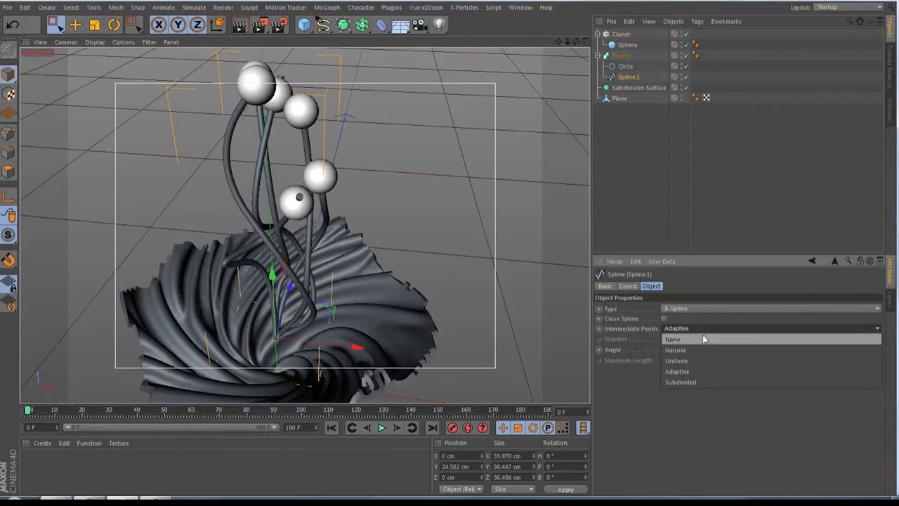
pyautogui.click(695, 350)
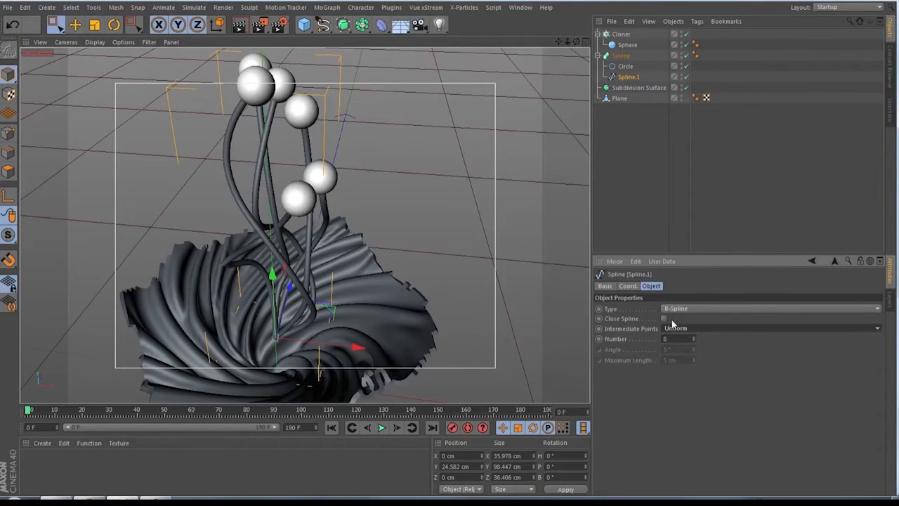
# Step: Inspect the flower from further away and compare it with the reference picture on Instagram in the browser
pyautogui.moveTo(568, 43); pyautogui.dragTo(471, 42)
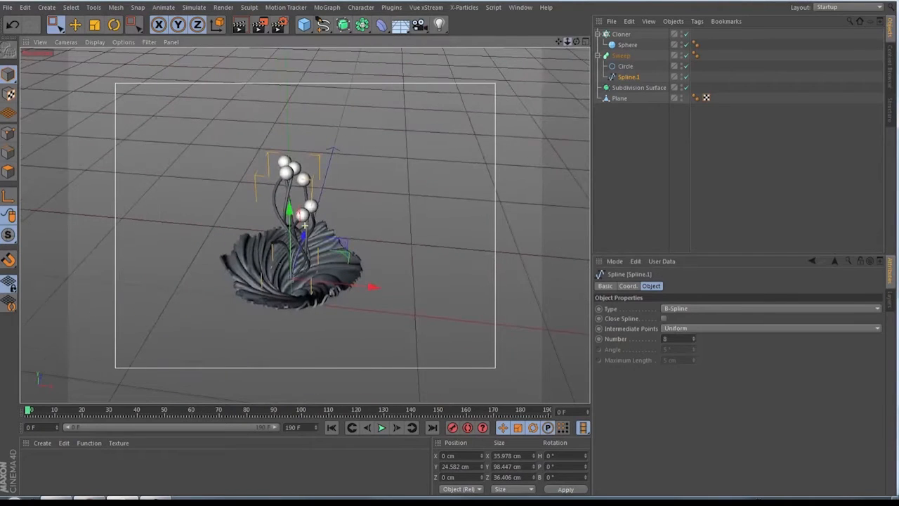
pyautogui.moveTo(577, 41); pyautogui.dragTo(558, 33)
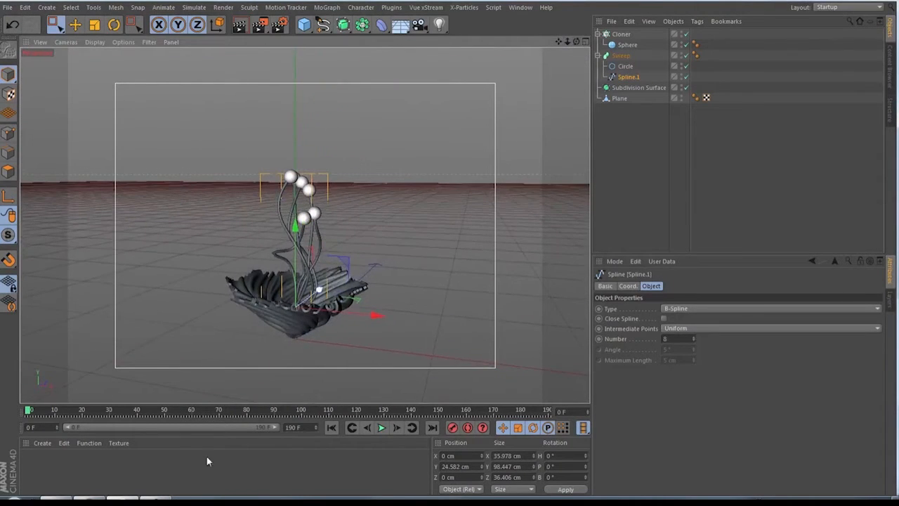
pyautogui.click(94, 498)
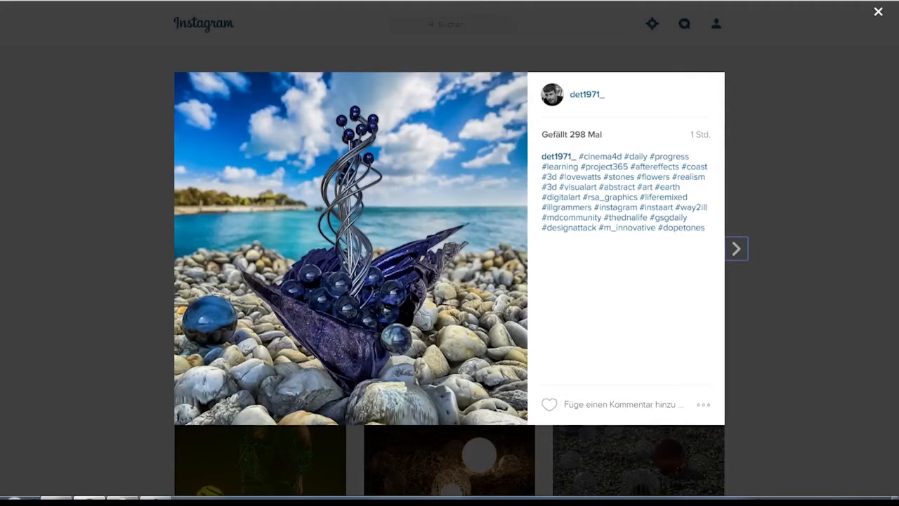
pyautogui.click(122, 499)
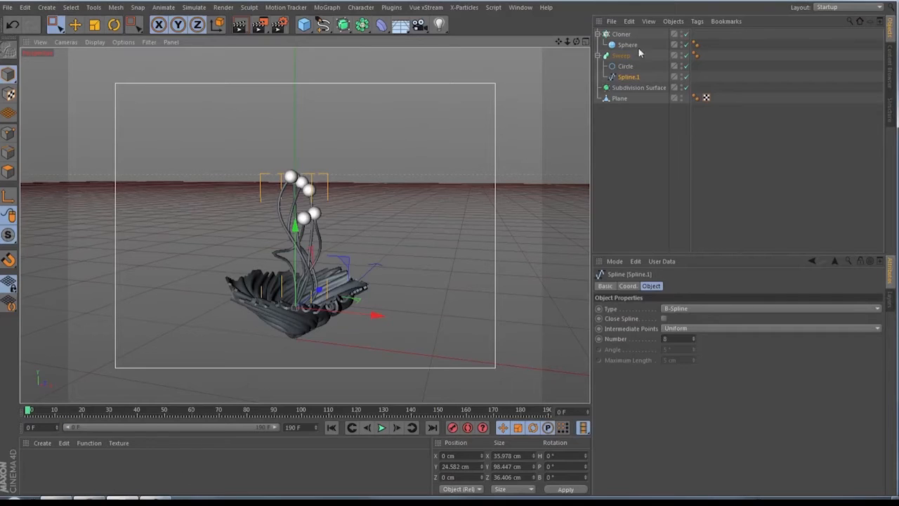
# Step: Add a new sphere with a radius of 6 cm and 18 segments
pyautogui.moveTo(577, 41); pyautogui.dragTo(569, 119)
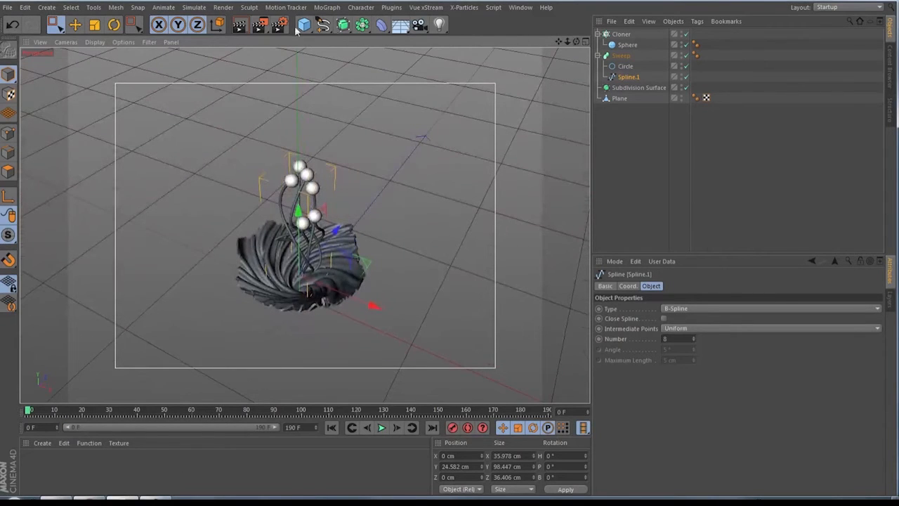
pyautogui.click(304, 25)
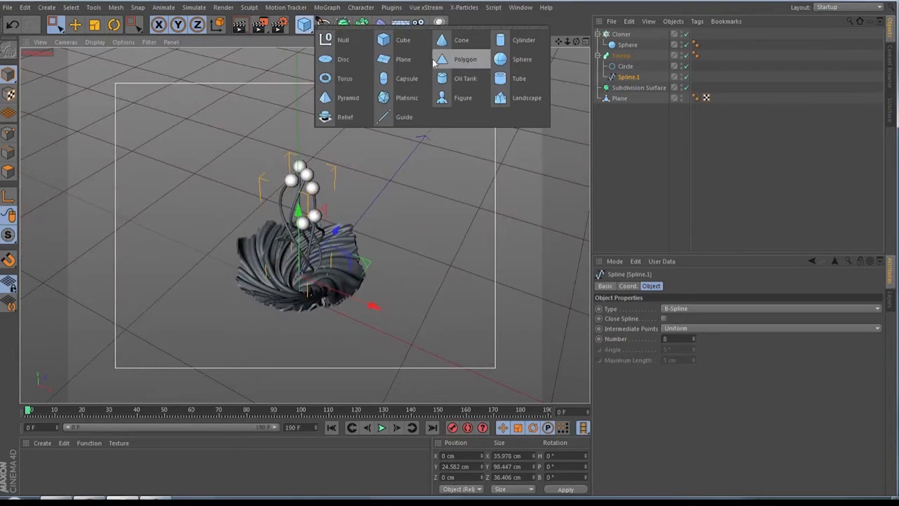
pyautogui.click(519, 60)
pyautogui.click(676, 310)
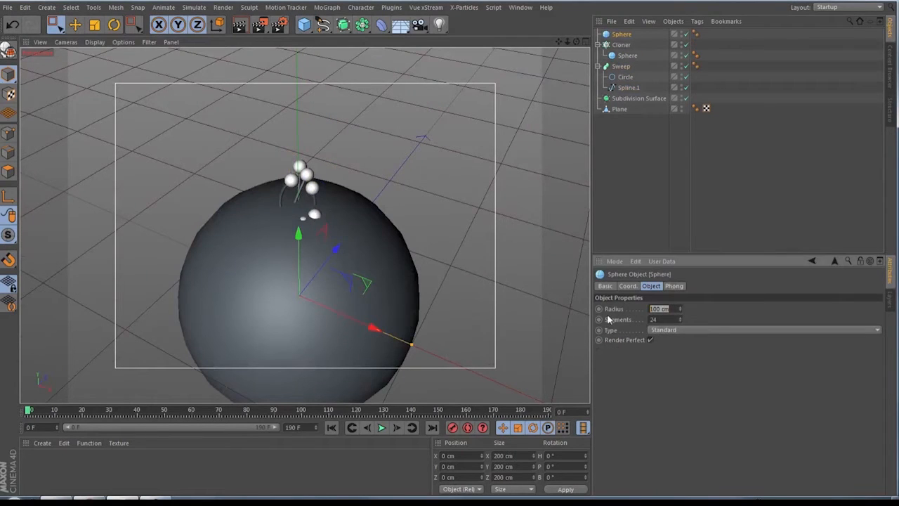
pyautogui.write('5')
pyautogui.press('Tab')
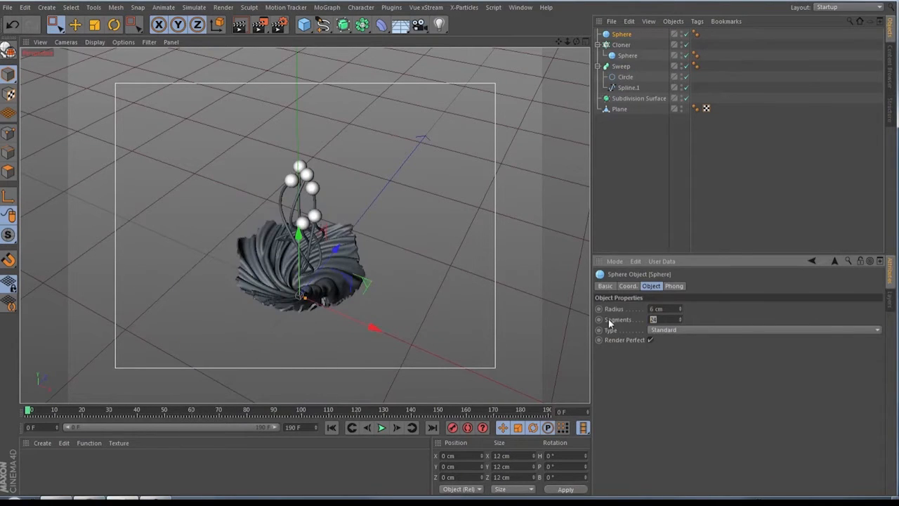
pyautogui.write('18')
pyautogui.press('Return')
# Step: Raise the new sphere to about 43 cm in Y and put it in a MoGraph Cloner set to Grid Array mode
pyautogui.click(75, 25)
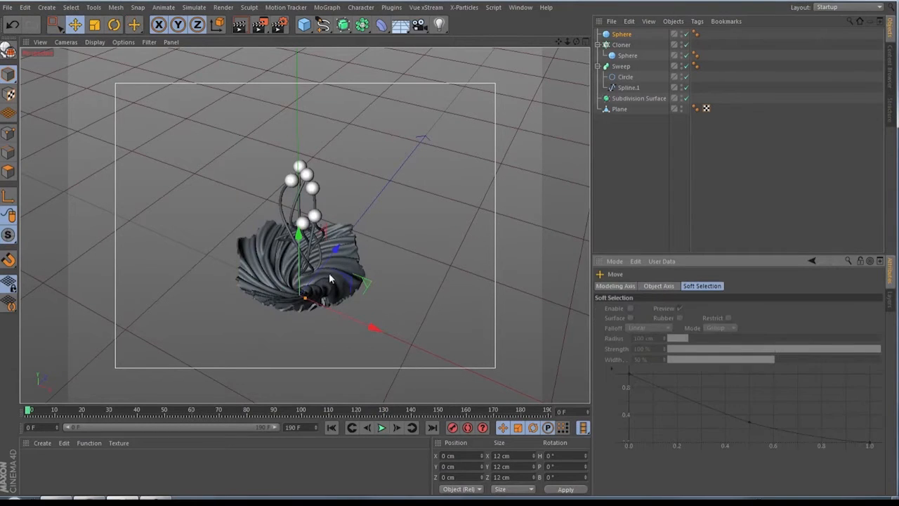
pyautogui.moveTo(295, 258); pyautogui.dragTo(299, 207)
pyautogui.click(335, 9)
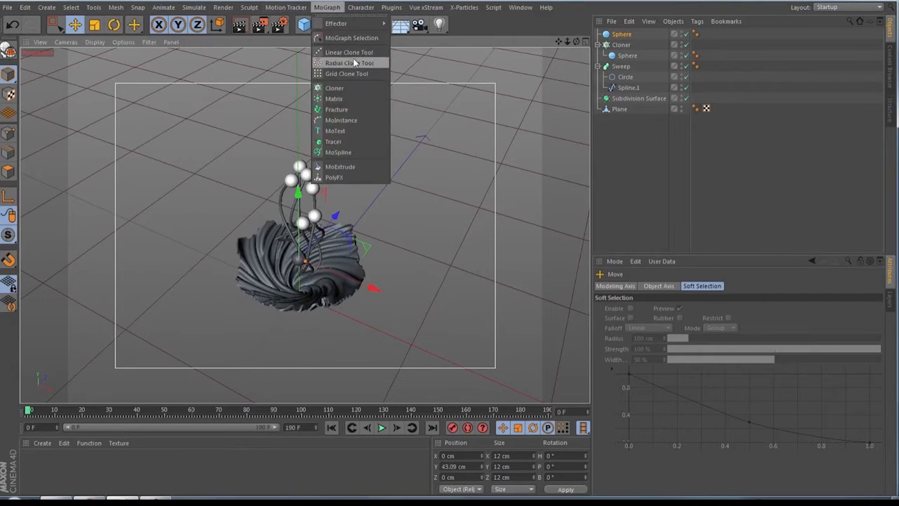
pyautogui.keyDown('alt'); pyautogui.click(347, 87); pyautogui.keyUp('alt')
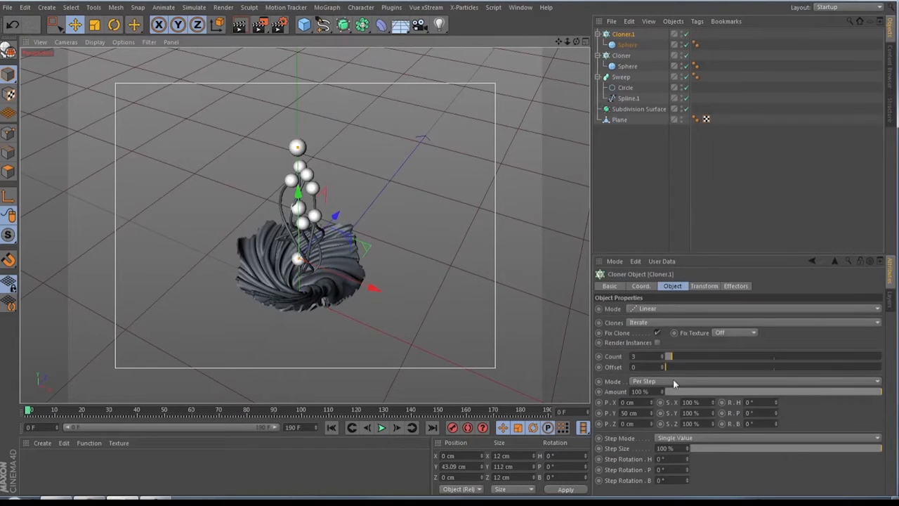
pyautogui.click(648, 309)
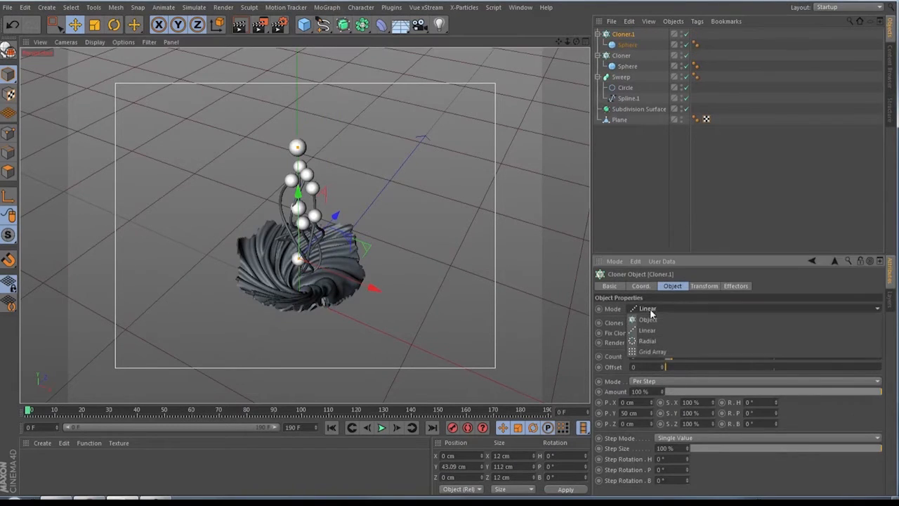
pyautogui.click(650, 352)
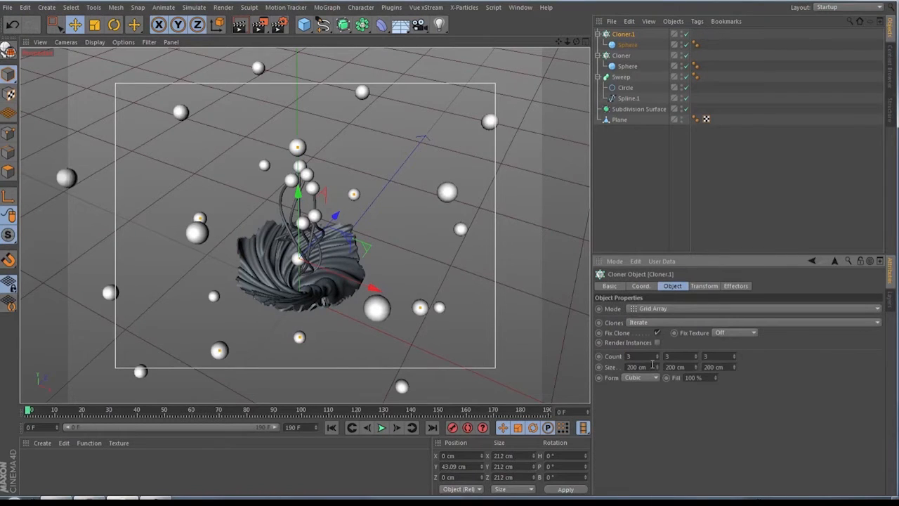
# Step: Set the grid cloner's size to 20 cm in all three directions
pyautogui.click(652, 365)
pyautogui.write('20')
pyautogui.press('Tab')
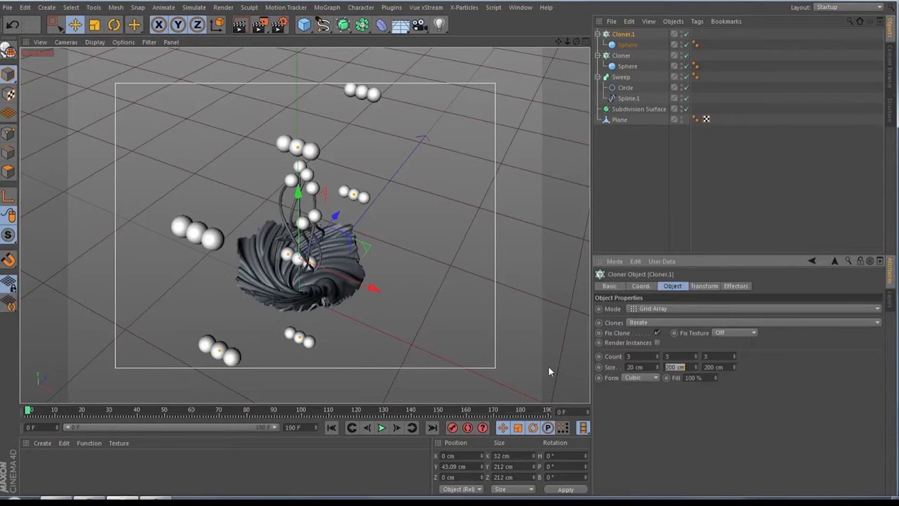
pyautogui.write('20')
pyautogui.press('Tab')
pyautogui.write('20')
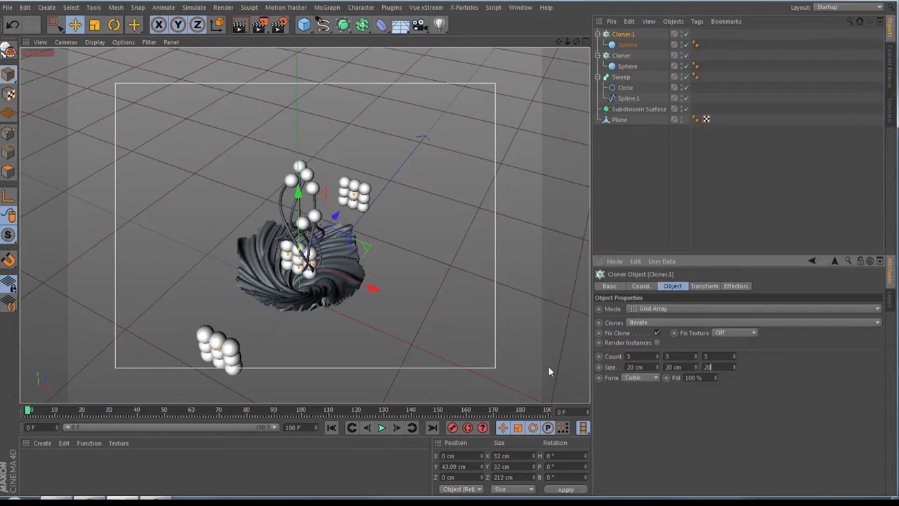
pyautogui.press('Return')
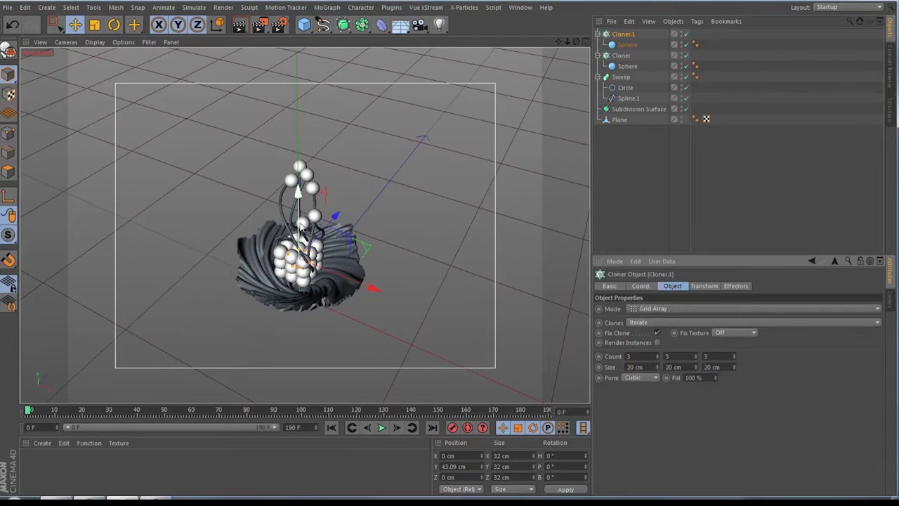
# Step: Raise the grid cloner to about 51 cm in Y and stretch its grid to about 26.4 × 22.8 × 21.6 cm
pyautogui.moveTo(301, 226); pyautogui.dragTo(303, 221)
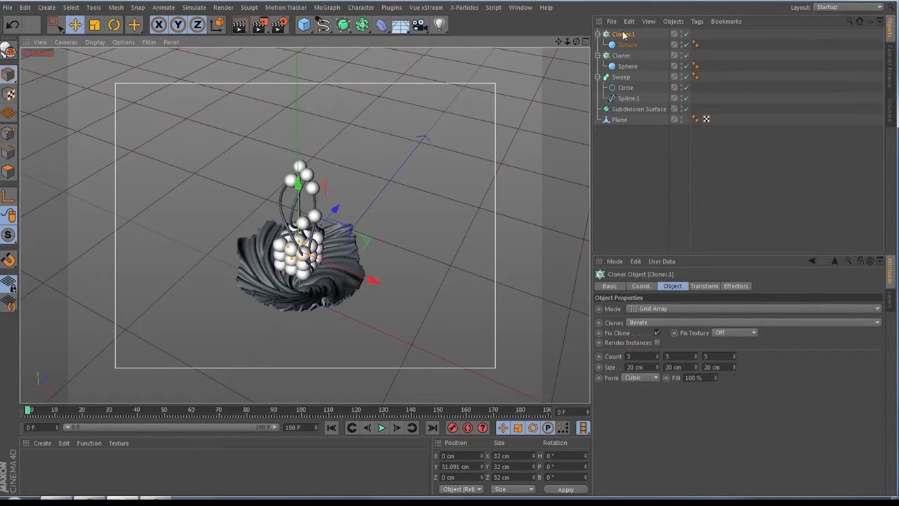
pyautogui.moveTo(577, 42); pyautogui.dragTo(559, 13)
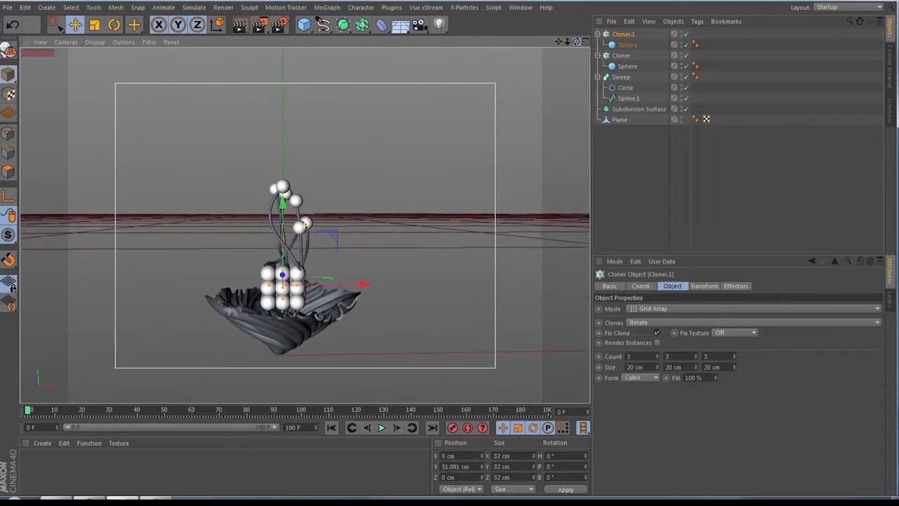
pyautogui.moveTo(297, 285); pyautogui.dragTo(281, 301)
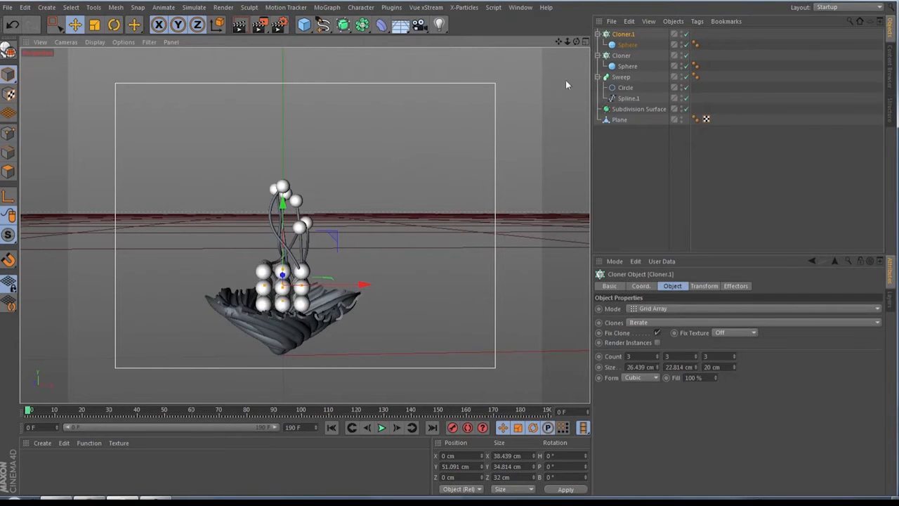
pyautogui.moveTo(577, 41); pyautogui.dragTo(435, 81)
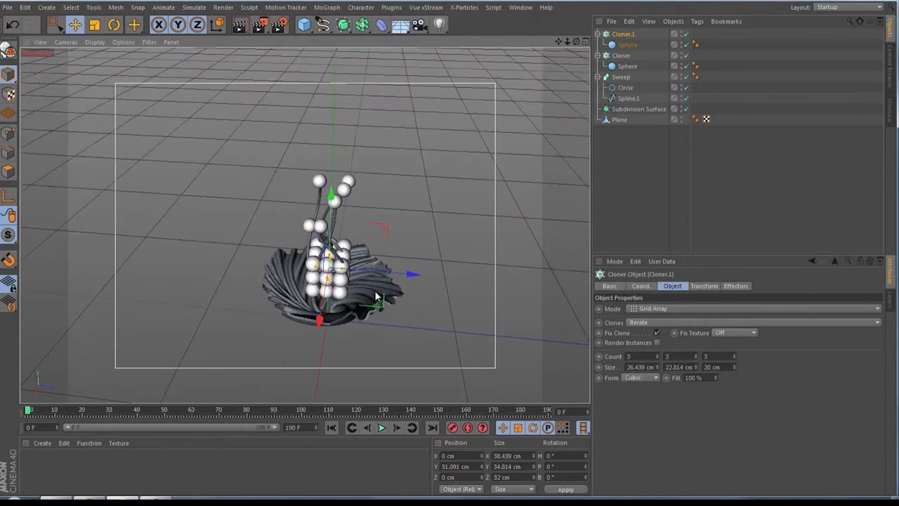
pyautogui.moveTo(344, 273); pyautogui.dragTo(347, 275)
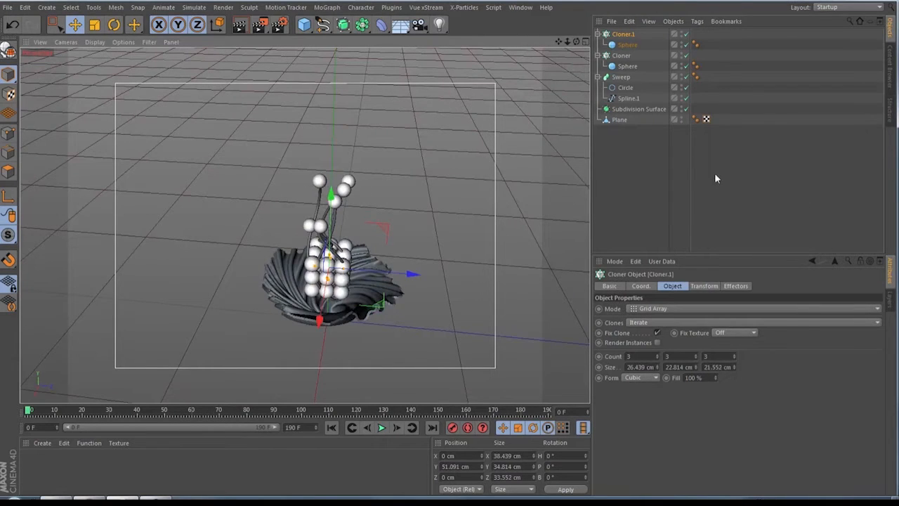
# Step: Collapse the Cloner and Sweep hierarchies in the object list
pyautogui.click(634, 155)
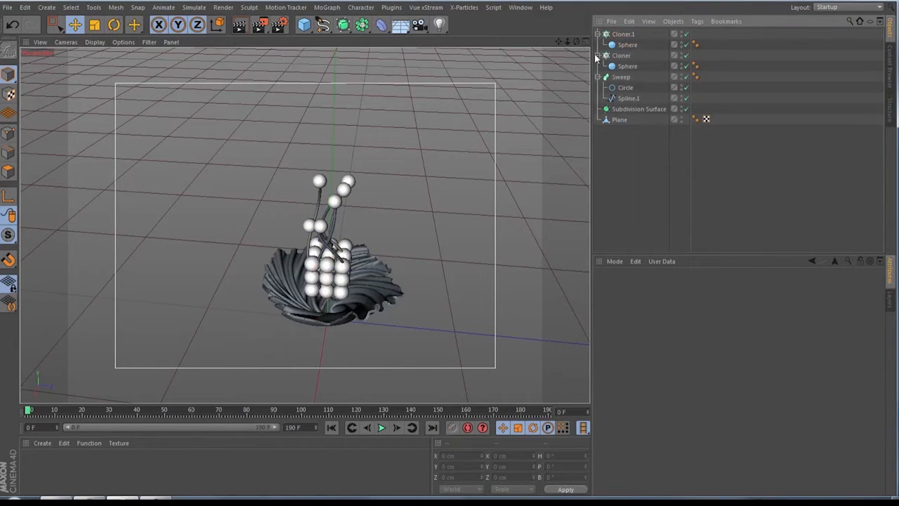
pyautogui.click(597, 56)
pyautogui.click(598, 66)
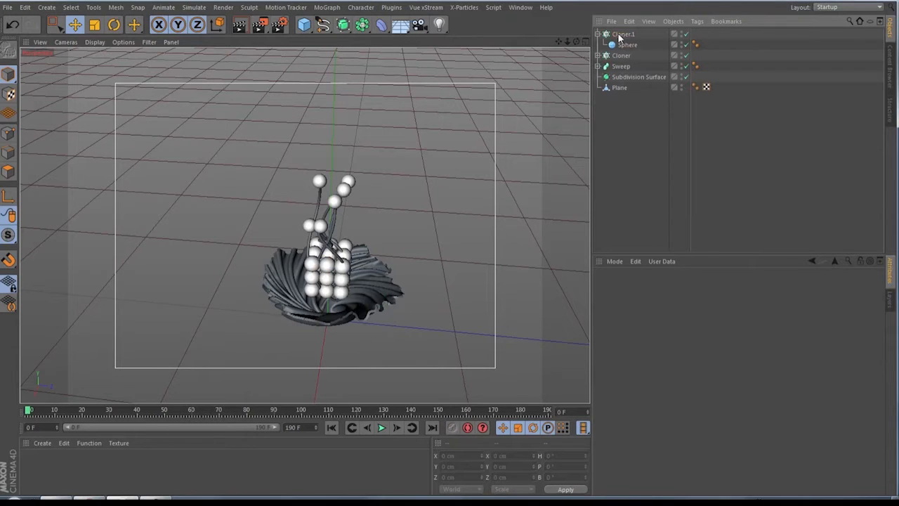
# Step: Add a Rigid Body simulation tag to Cloner.1
pyautogui.click(621, 35)
pyautogui.rightClick(618, 36)
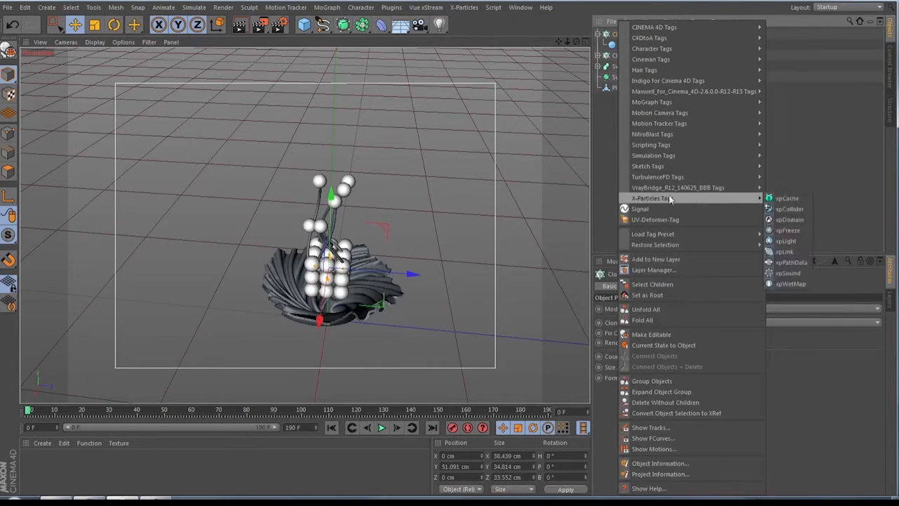
pyautogui.moveTo(689, 163)
pyautogui.click(780, 155)
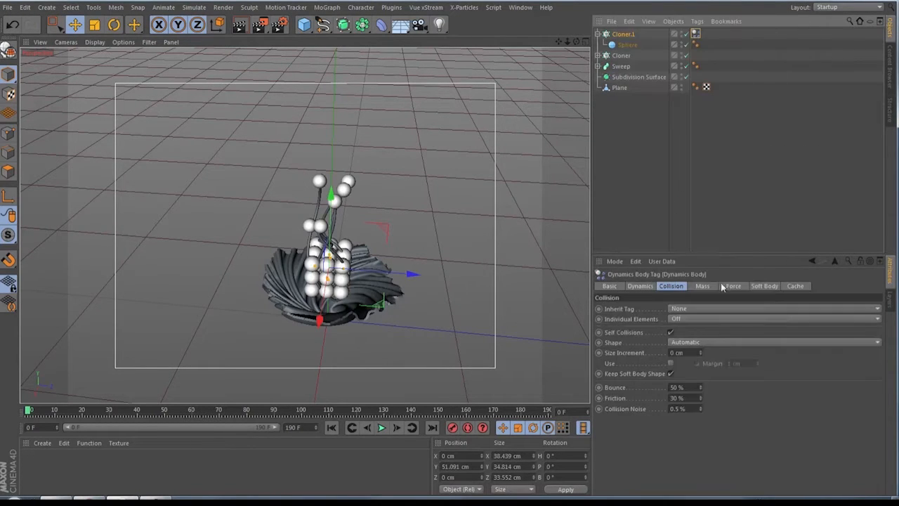
# Step: Configure the rigid body's collision with Apply Tag to Children, Individual Elements set to All, and shape Automatic (MoDynamics)
pyautogui.click(690, 309)
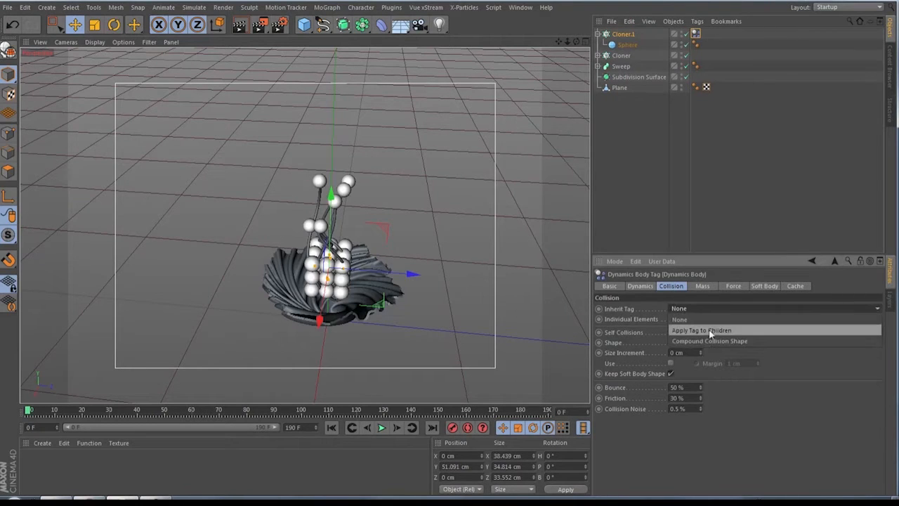
pyautogui.click(704, 330)
pyautogui.click(685, 319)
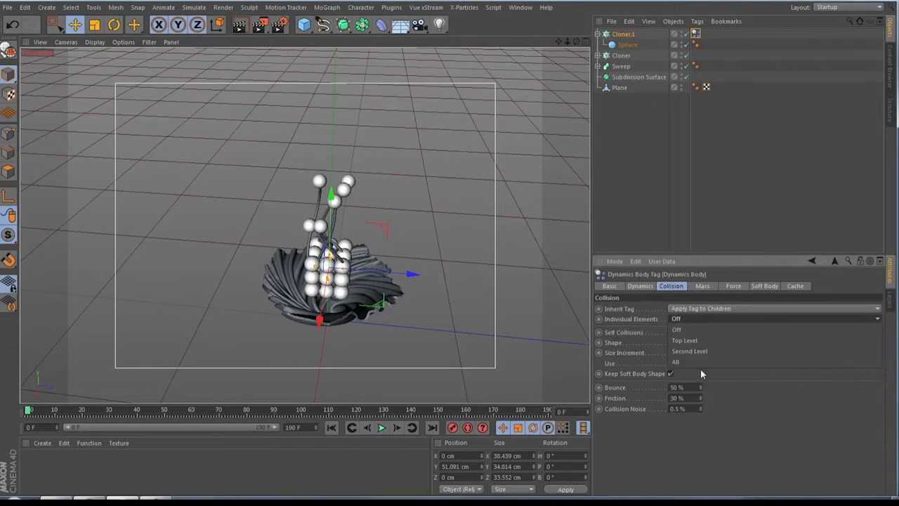
pyautogui.click(695, 362)
pyautogui.click(692, 342)
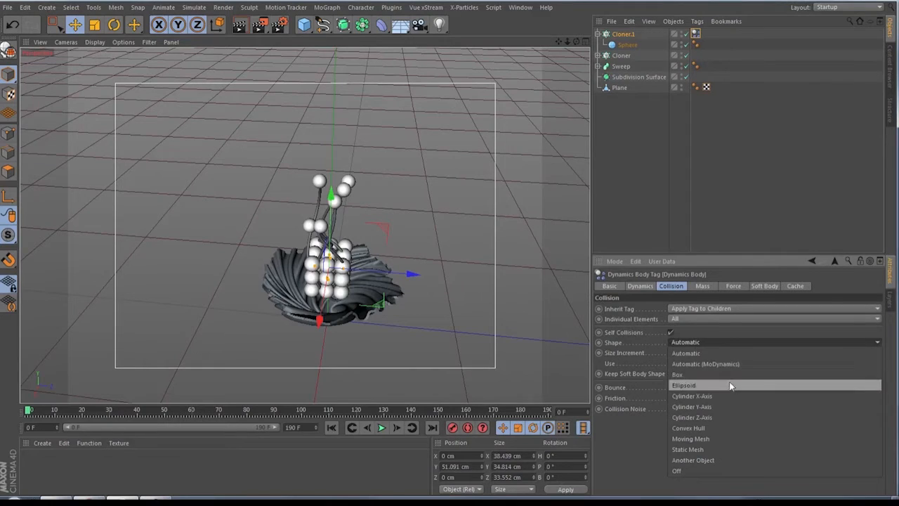
pyautogui.click(705, 364)
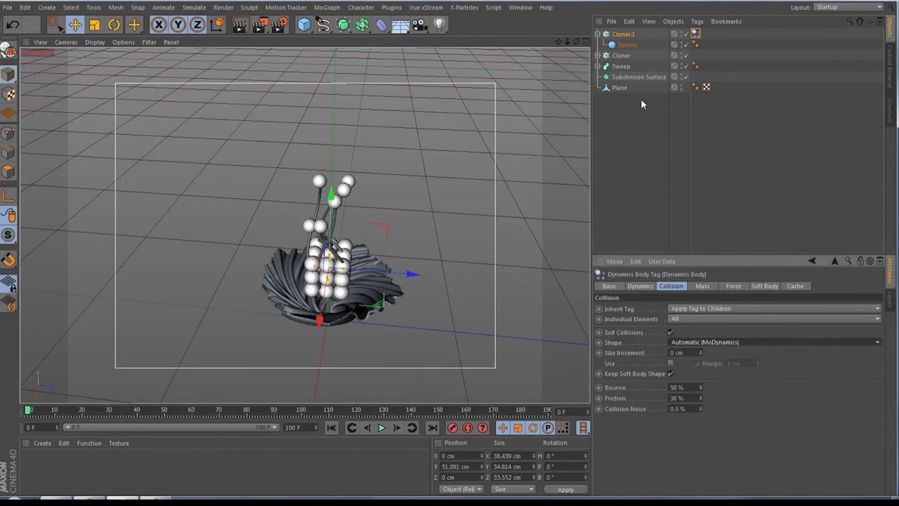
# Step: Add a Collider Body tag to the Plane and set its collision shape to Static Mesh
pyautogui.click(618, 88)
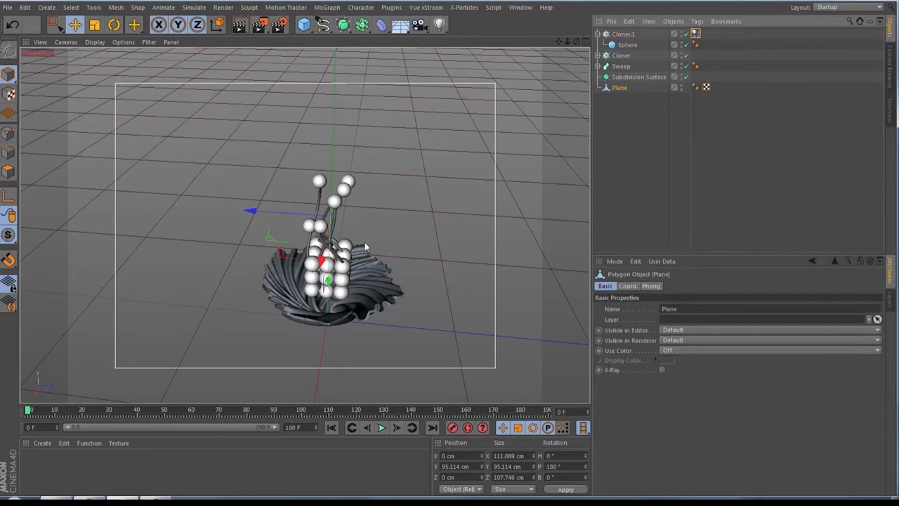
pyautogui.rightClick(623, 89)
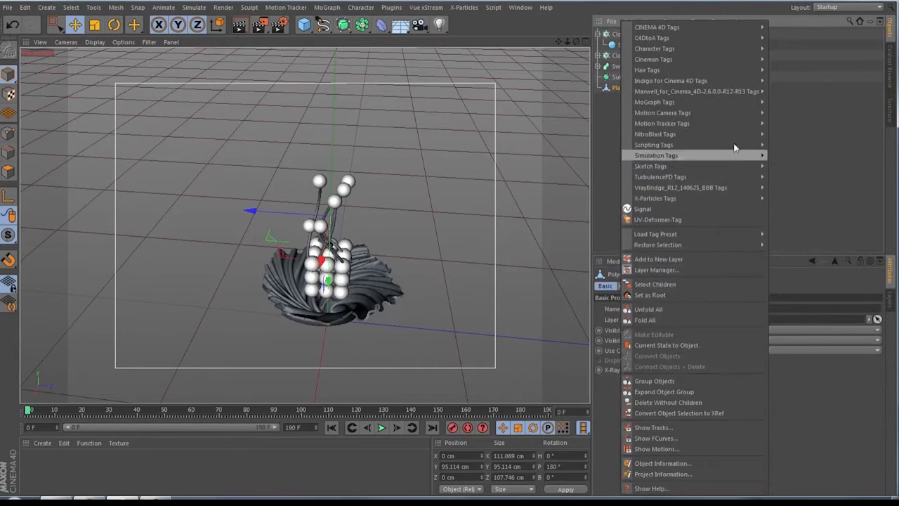
pyautogui.moveTo(724, 158)
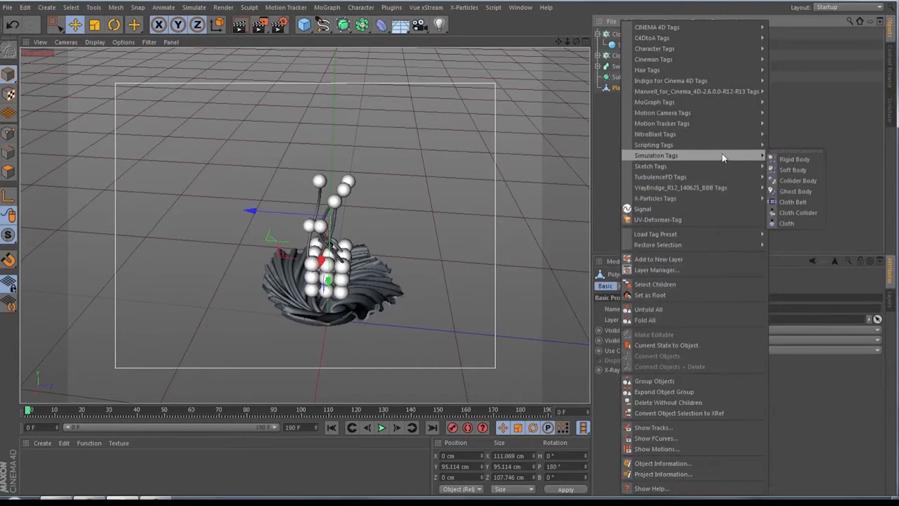
pyautogui.click(798, 181)
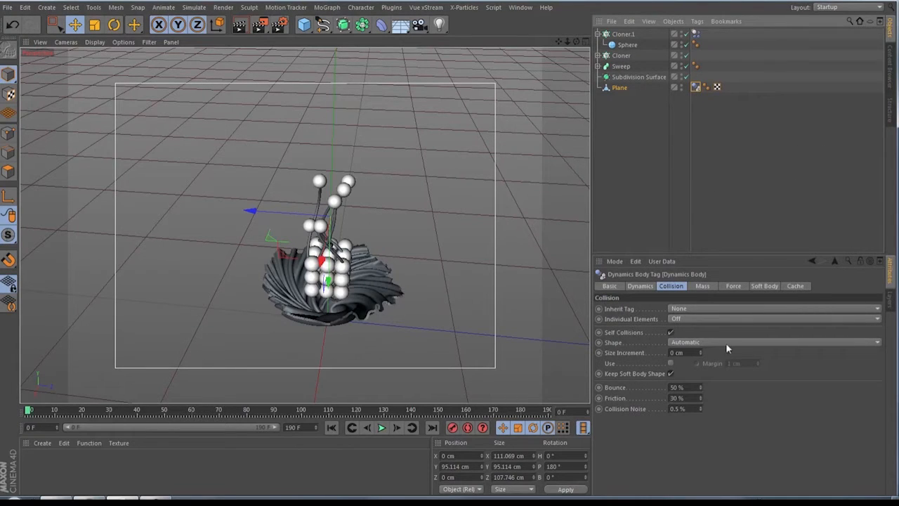
pyautogui.click(692, 343)
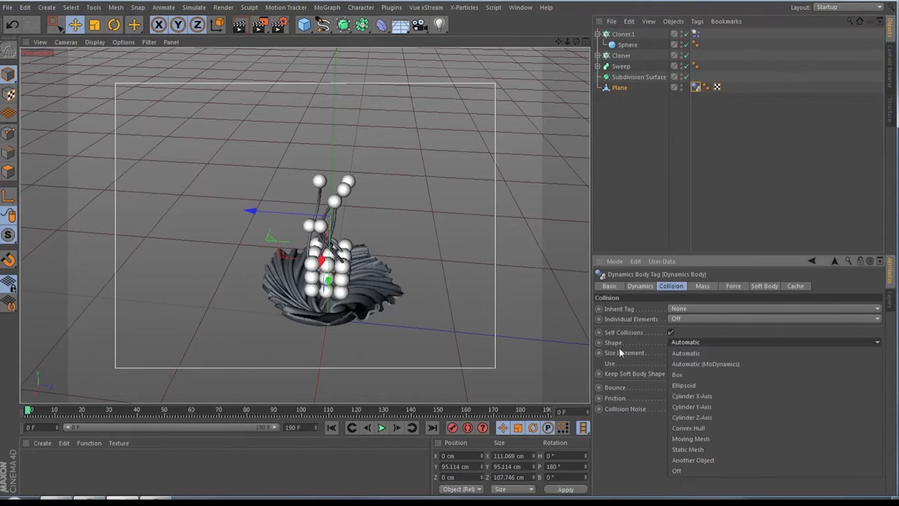
pyautogui.click(703, 450)
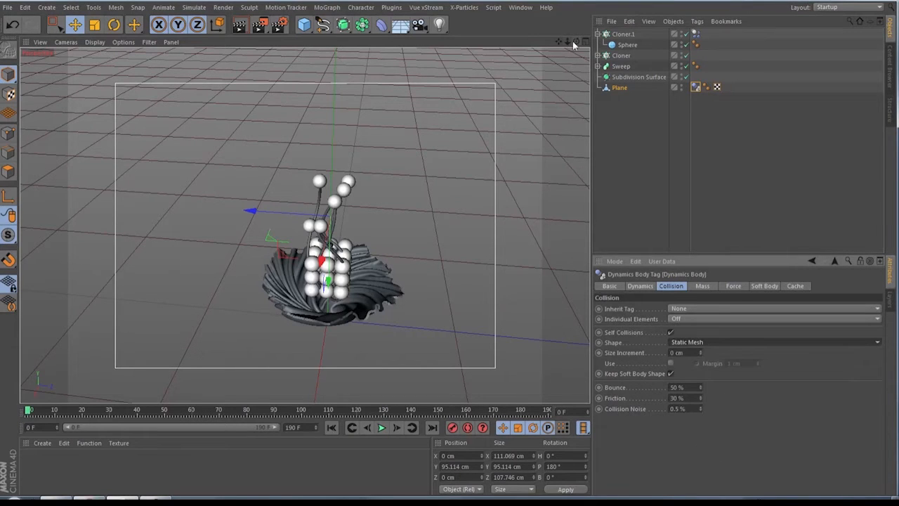
# Step: Play the dynamics simulation to examine how the cloned spheres settle in the bowl, and return to the first frame
pyautogui.moveTo(576, 42); pyautogui.dragTo(577, 5)
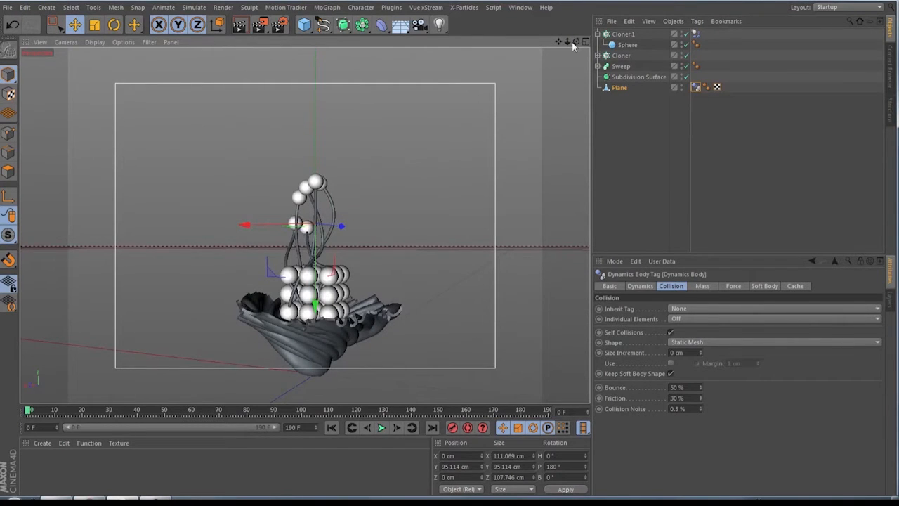
pyautogui.moveTo(574, 45); pyautogui.dragTo(359, 256)
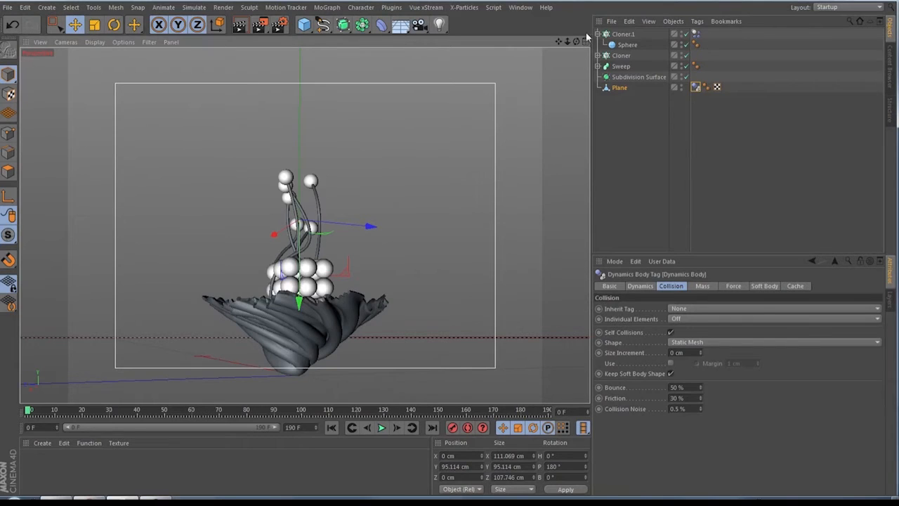
pyautogui.moveTo(577, 44); pyautogui.dragTo(492, 105)
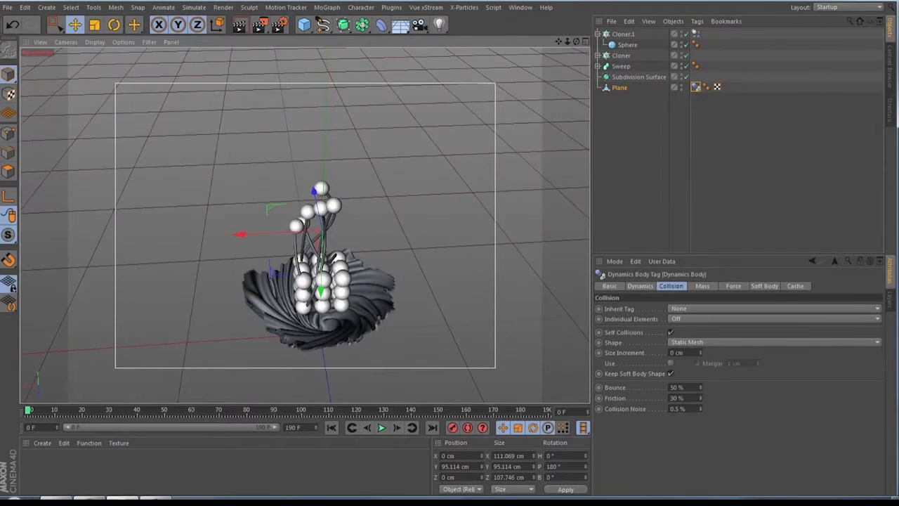
pyautogui.click(381, 428)
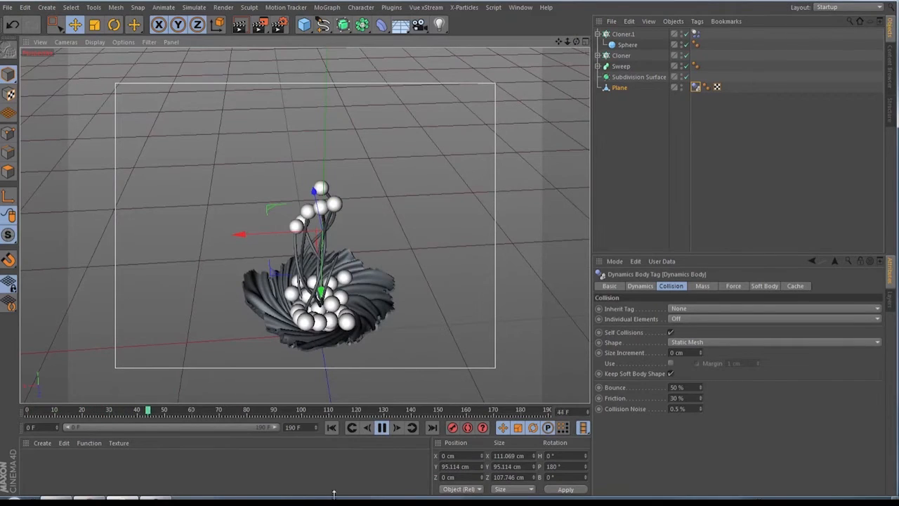
pyautogui.click(383, 428)
pyautogui.click(332, 428)
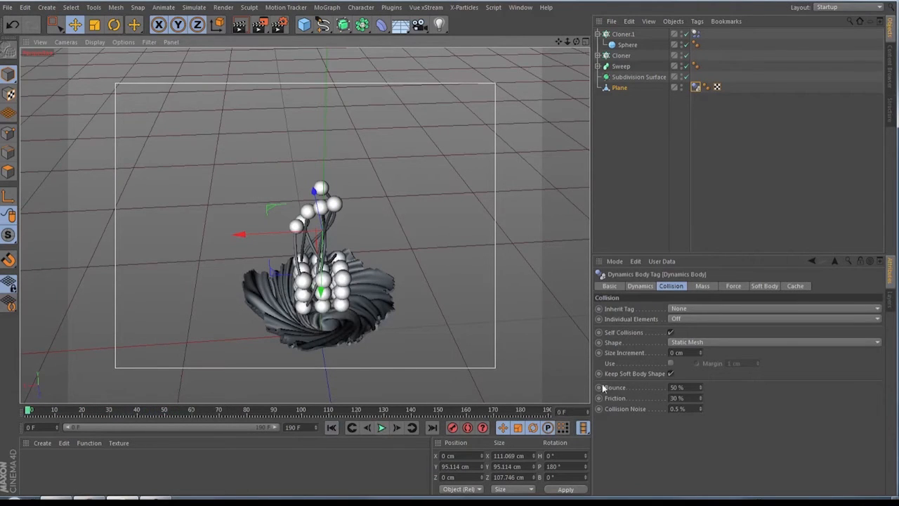
# Step: Increase Cloner.1's second grid count value to 4 and play the simulation with the extra spheres
pyautogui.click(623, 34)
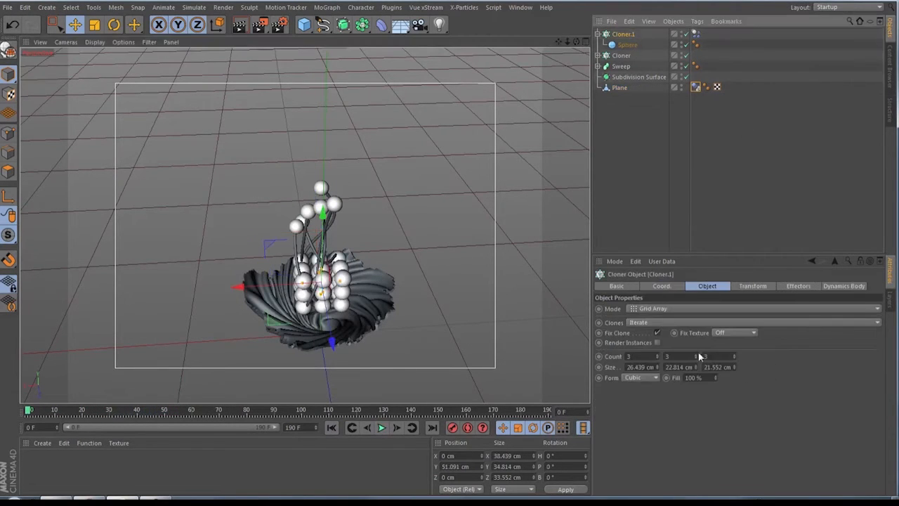
pyautogui.click(698, 355)
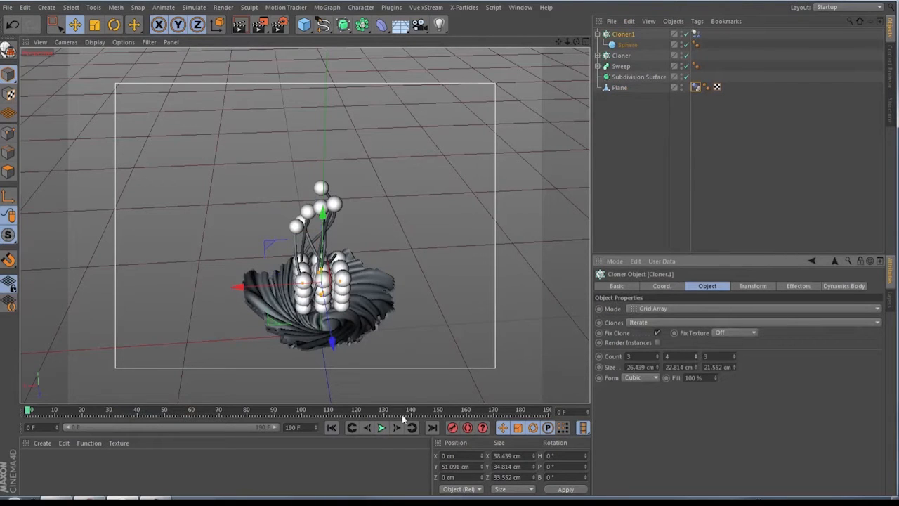
pyautogui.click(382, 429)
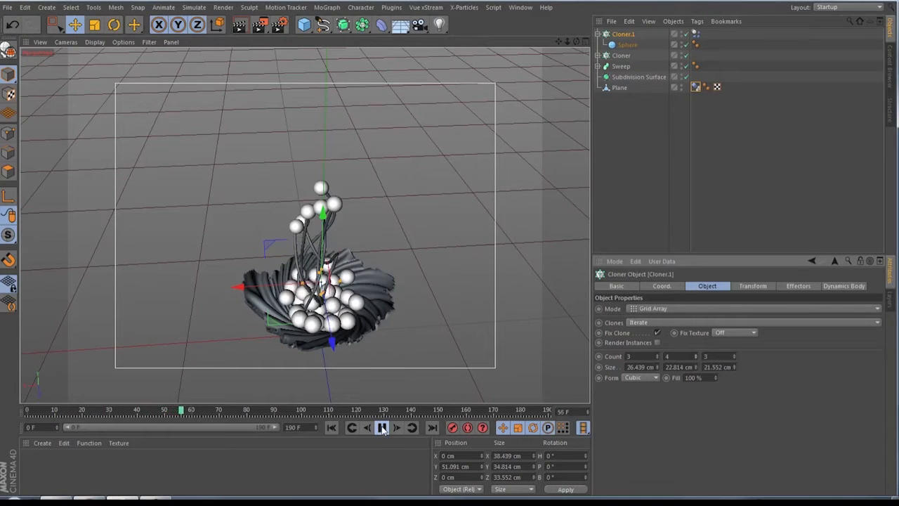
pyautogui.click(382, 428)
pyautogui.moveTo(577, 41)
pyautogui.mouseDown()
pyautogui.moveTo(575, 56)
pyautogui.moveTo(570, 31)
pyautogui.moveTo(588, 24)
pyautogui.moveTo(543, 57)
pyautogui.moveTo(559, 45)
pyautogui.moveTo(571, 51)
pyautogui.moveTo(566, 59)
pyautogui.moveTo(575, 43)
pyautogui.mouseUp()
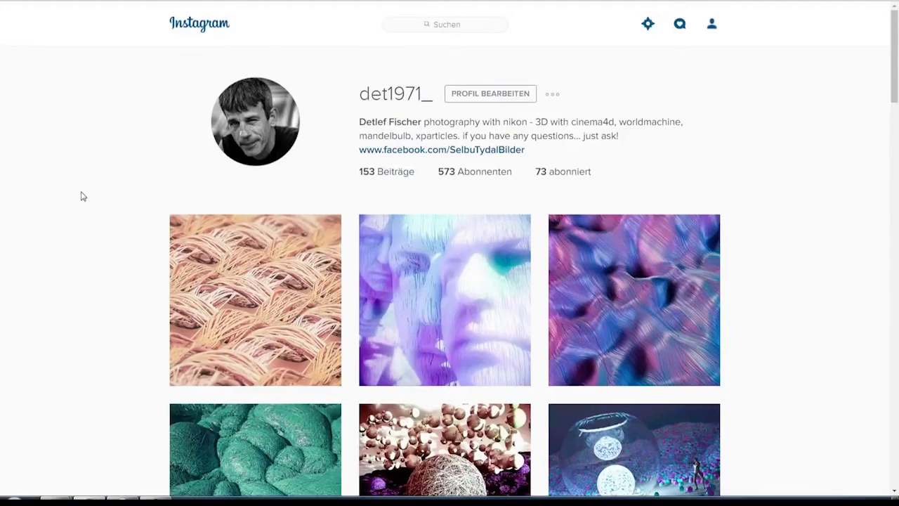
# Step: Switch to the Instagram profile and view the post of the flower render on the pebble beach
pyautogui.scroll(-5, 98, 200)
pyautogui.click(636, 369)
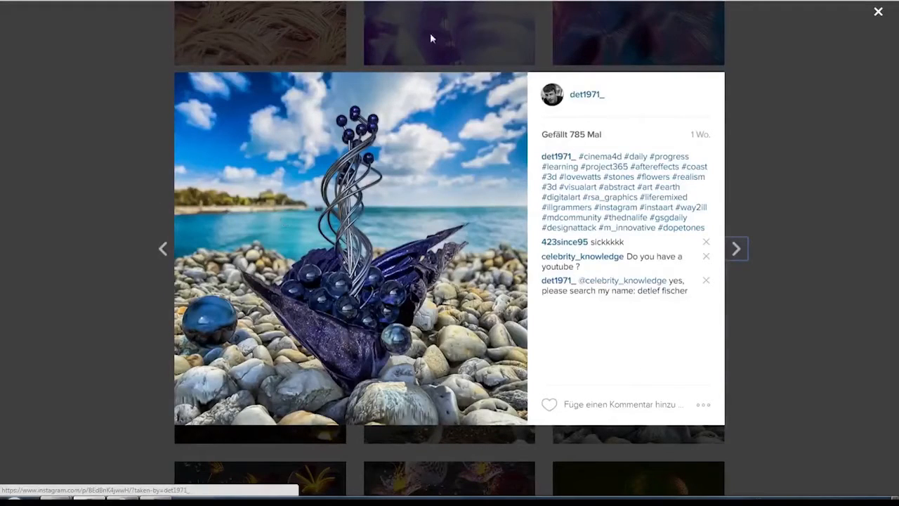
pyautogui.click(57, 52)
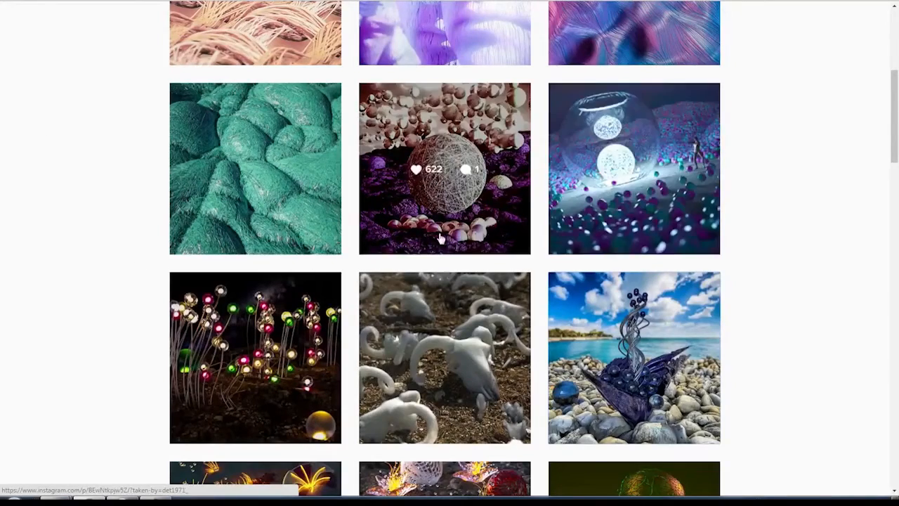
# Step: View the wire-sphere post, page through the newer posts up to the woven-strand render, and close the viewer
pyautogui.scroll(3, 443, 232)
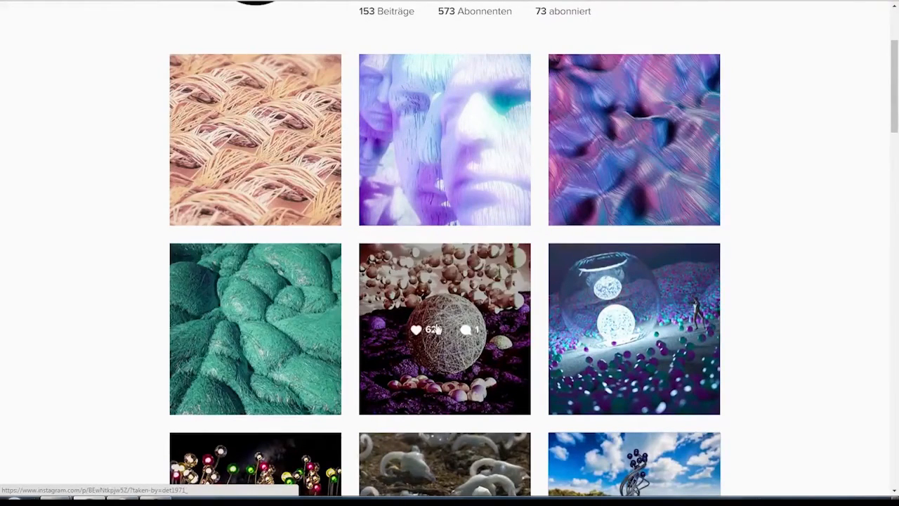
pyautogui.click(444, 294)
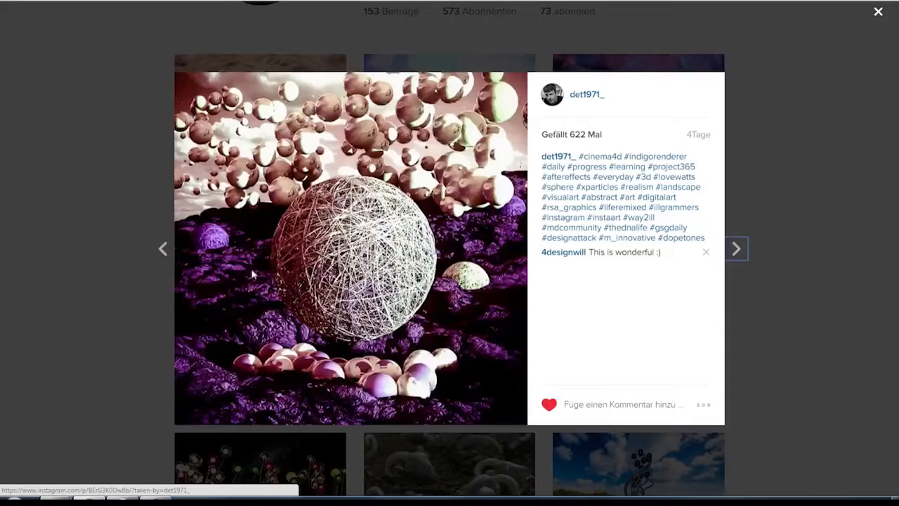
pyautogui.click(163, 249)
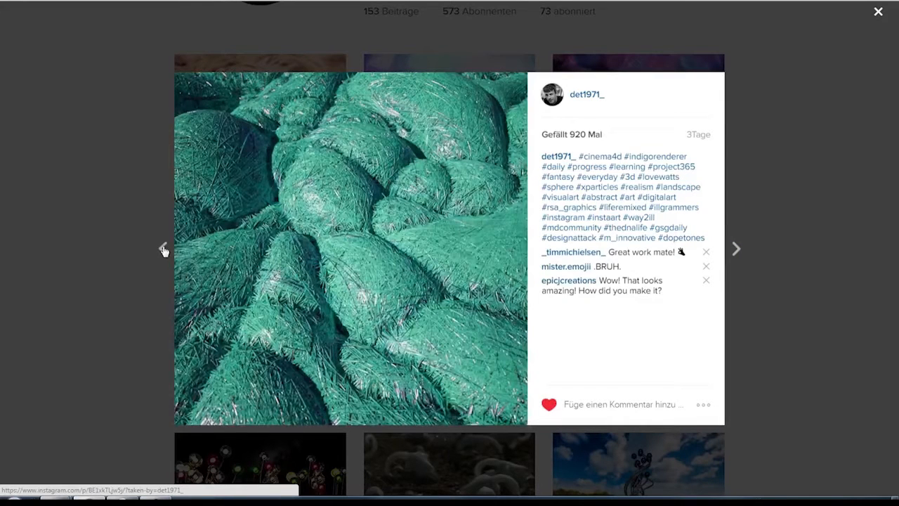
pyautogui.click(163, 250)
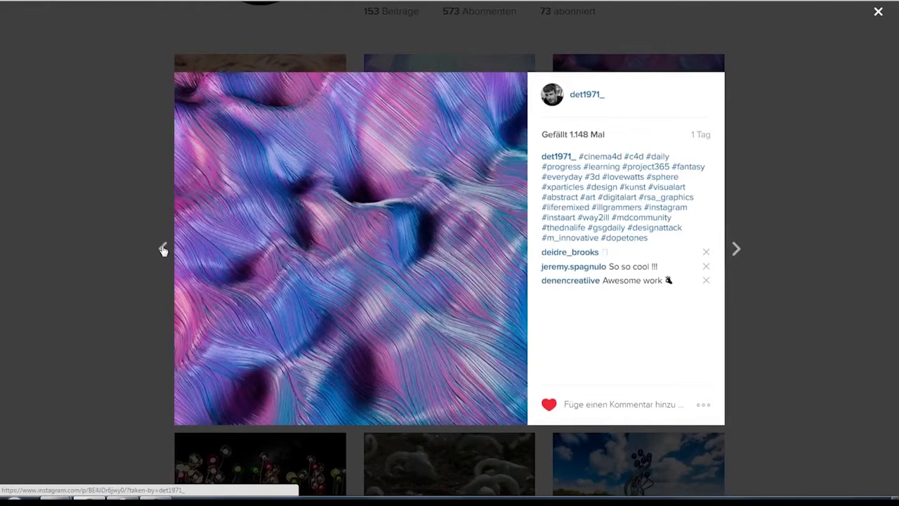
pyautogui.click(163, 249)
pyautogui.click(163, 249)
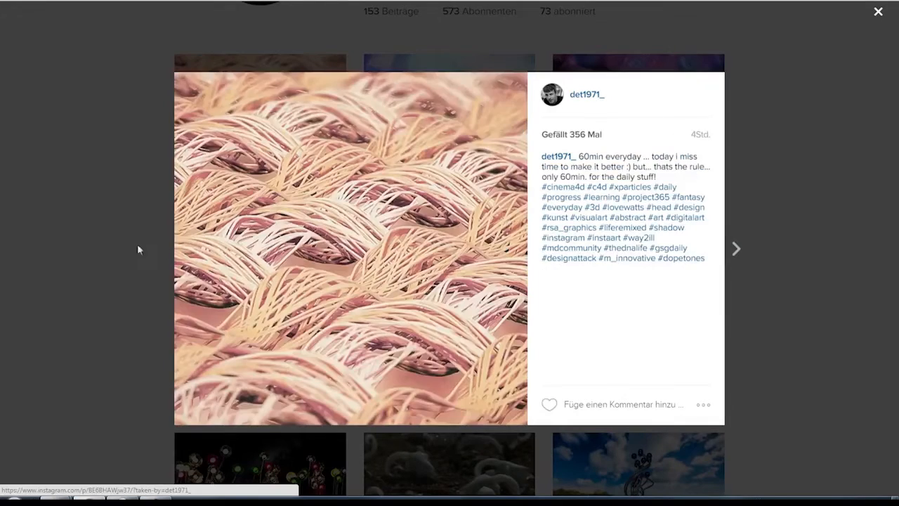
pyautogui.click(82, 233)
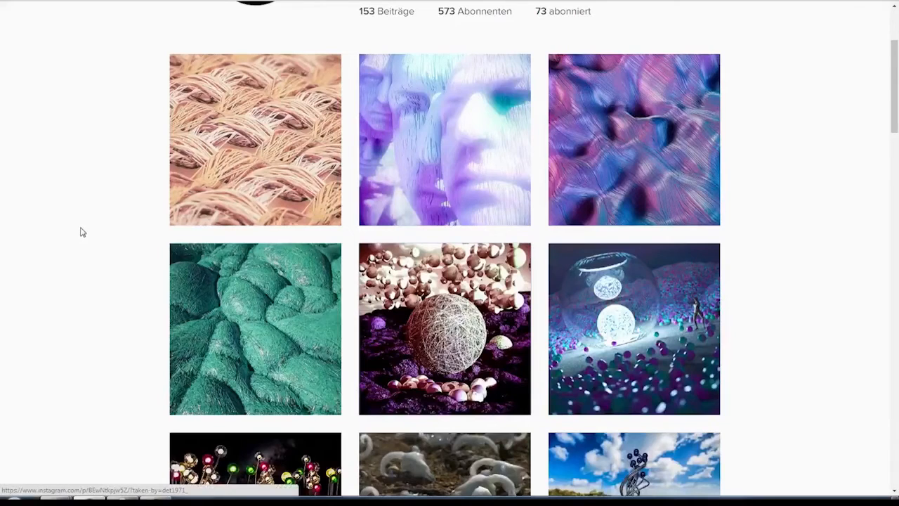
# Step: Look over the profile, reopen the woven-strand post, compare it with the following posts, and close the viewer
pyautogui.scroll(2, 82, 233)
pyautogui.scroll(-2, 82, 233)
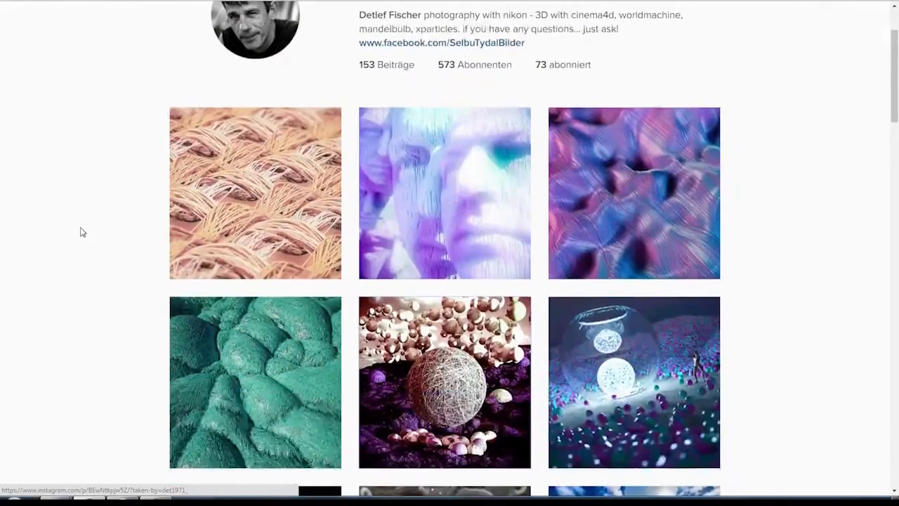
pyautogui.scroll(2, 82, 233)
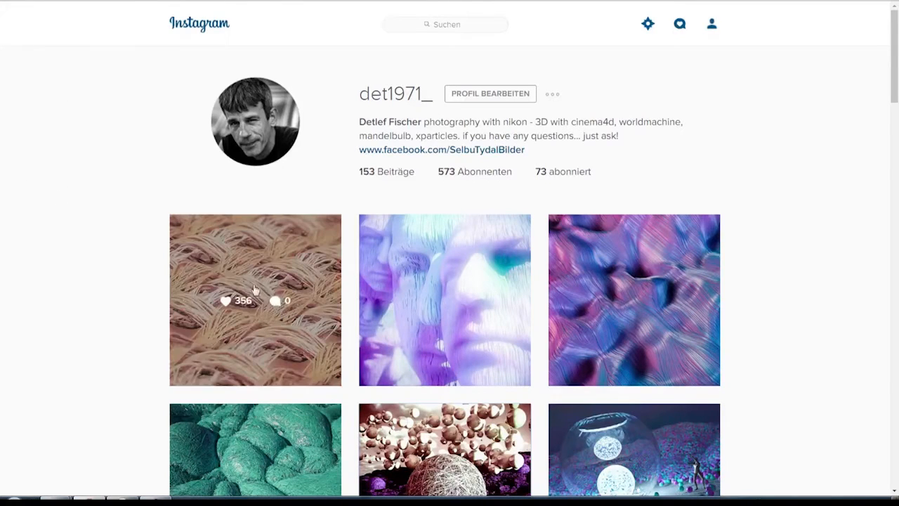
pyautogui.click(235, 244)
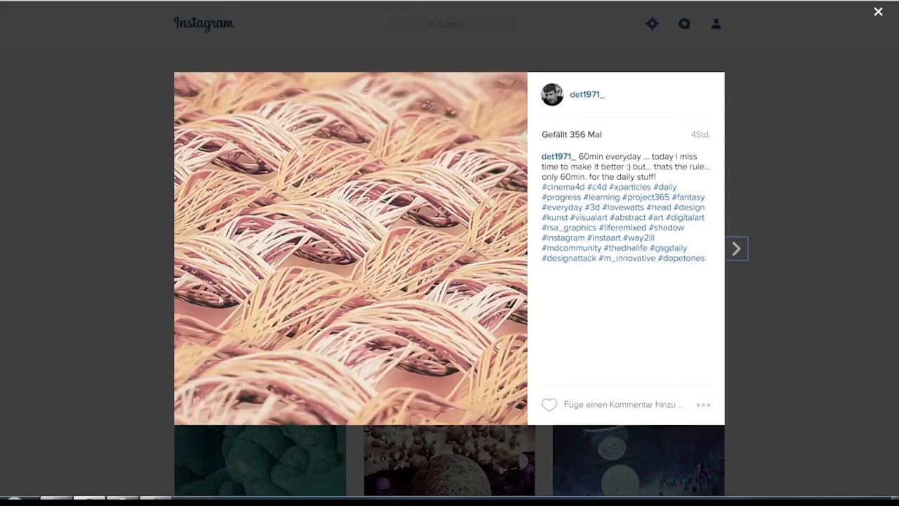
pyautogui.click(736, 249)
pyautogui.click(736, 250)
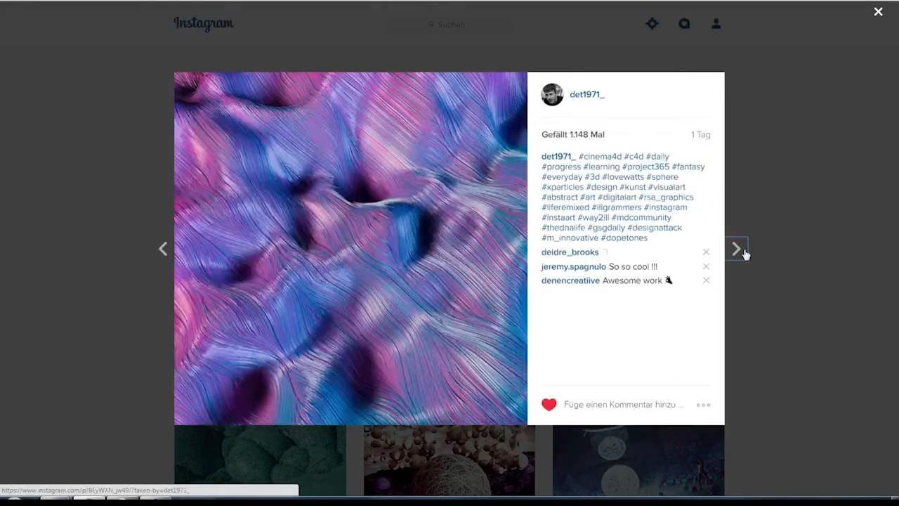
pyautogui.click(163, 249)
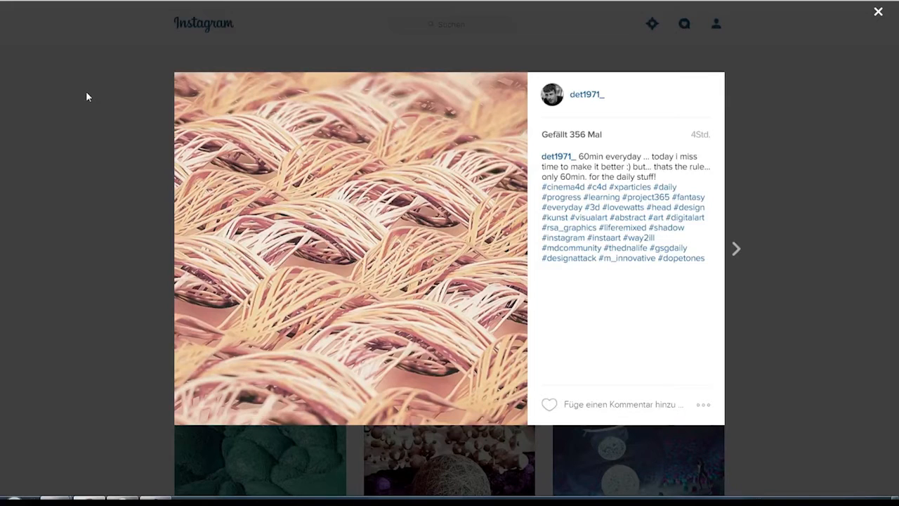
pyautogui.click(86, 94)
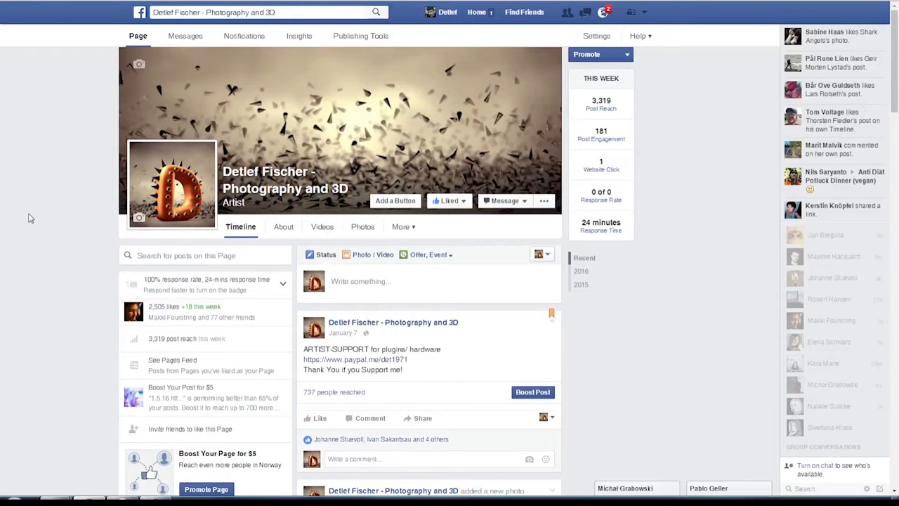
# Step: Switch to the artist's Facebook page and look at its message options
pyautogui.click(501, 202)
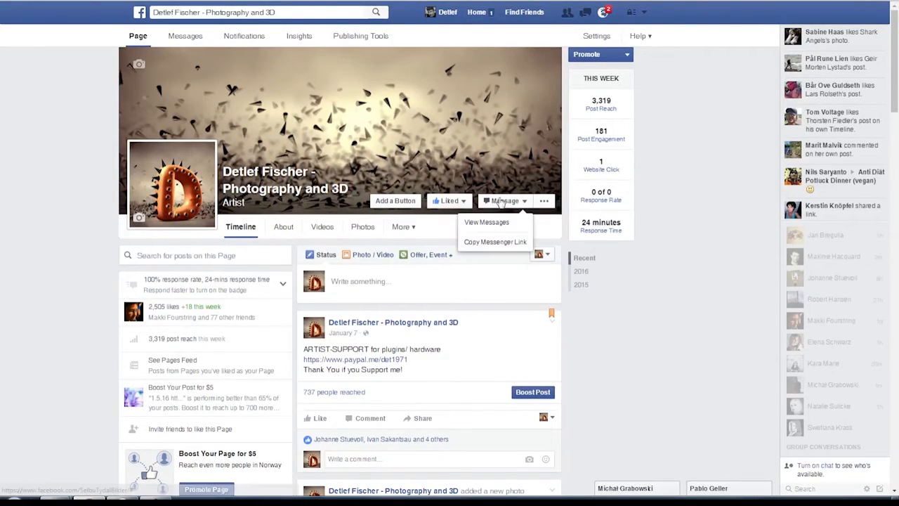
pyautogui.click(506, 202)
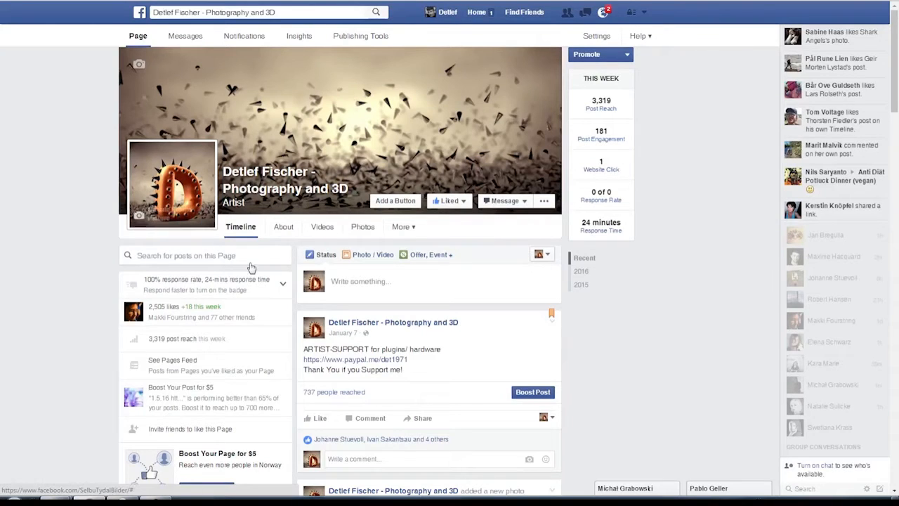
pyautogui.click(486, 201)
pyautogui.click(501, 203)
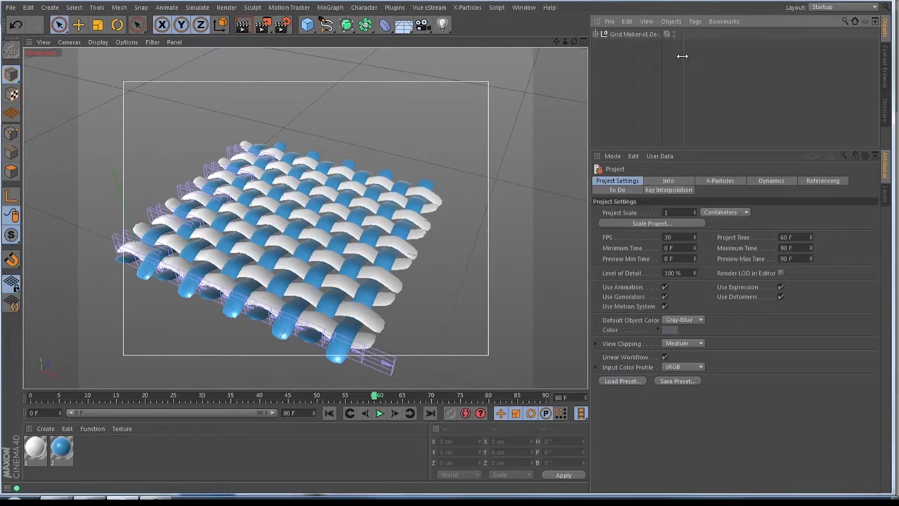
# Step: Switch to the woven grid project in Cinema 4D and set the Grid Maker's Rows(H) to 1 and Column(V) to 0
pyautogui.moveTo(684, 56); pyautogui.dragTo(727, 57)
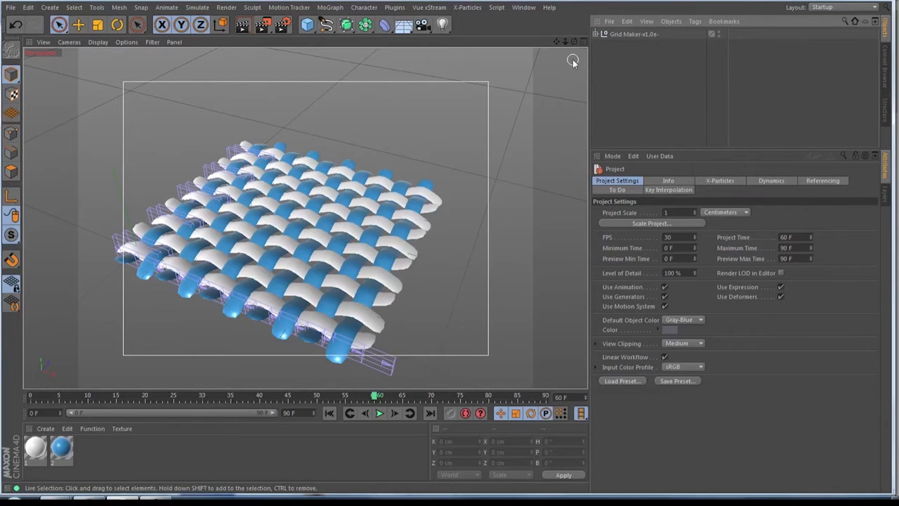
pyautogui.click(619, 33)
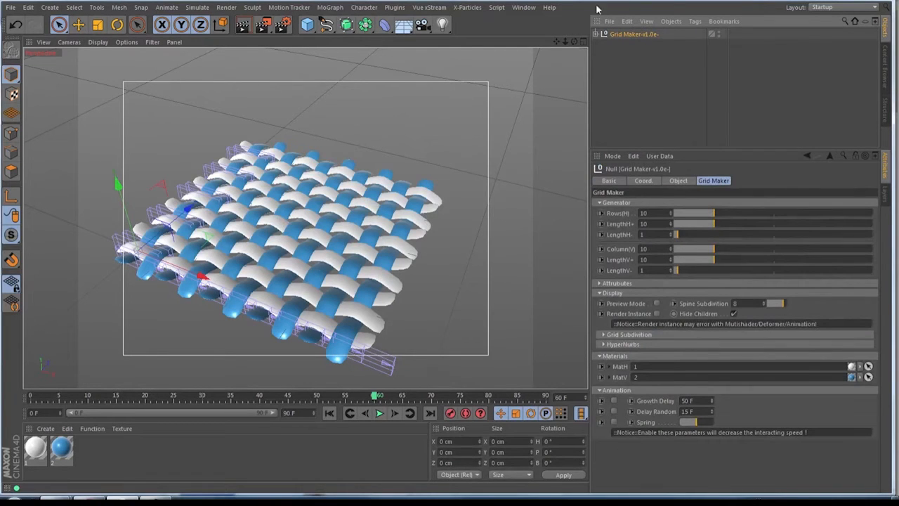
pyautogui.moveTo(555, 43); pyautogui.dragTo(550, 20)
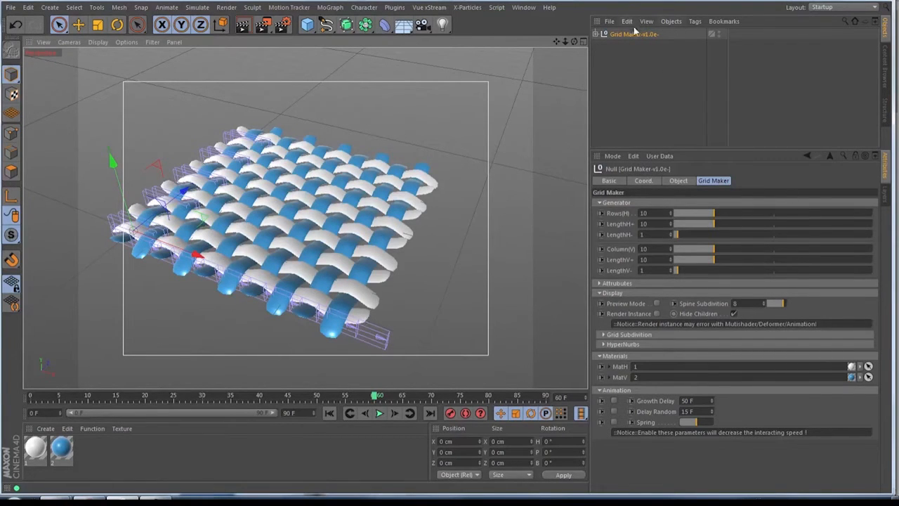
pyautogui.click(644, 213)
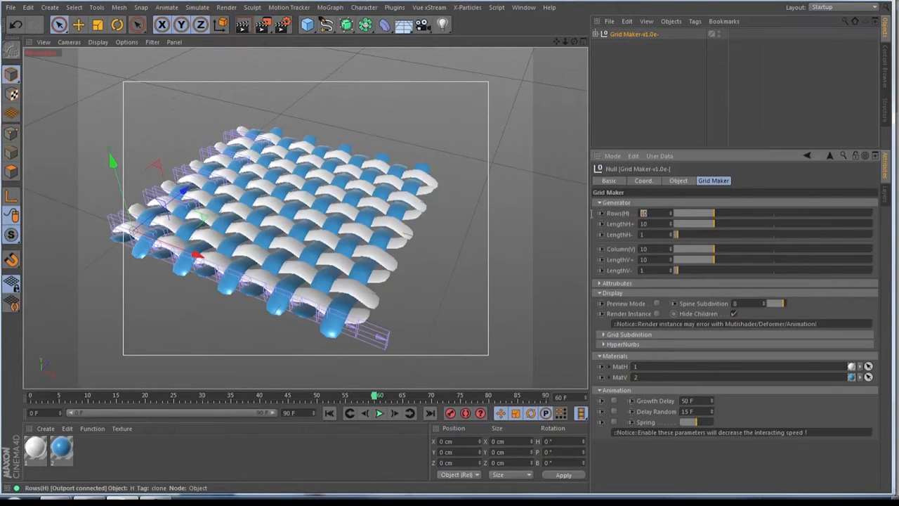
pyautogui.write('1')
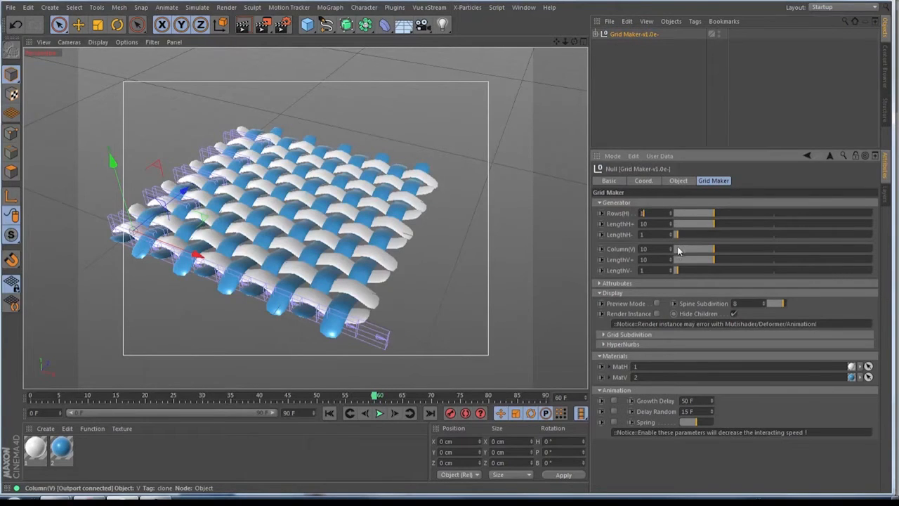
pyautogui.click(645, 248)
pyautogui.write('0')
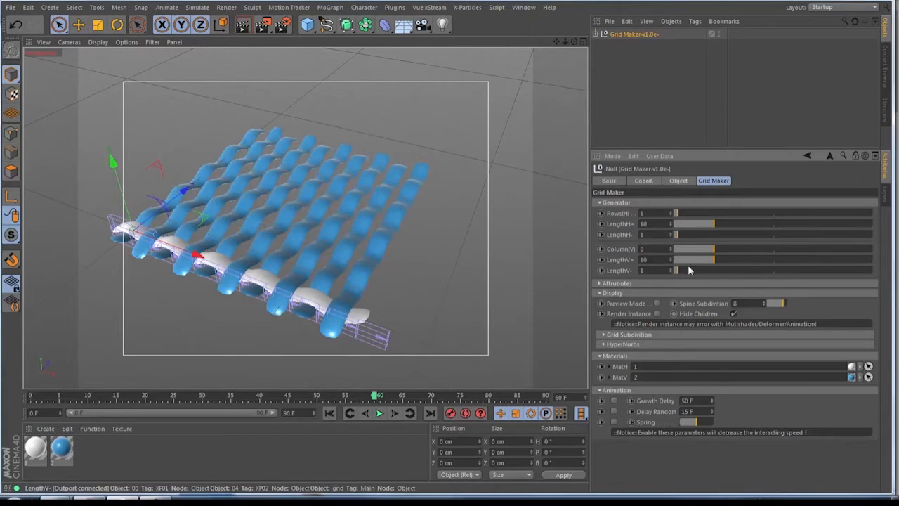
pyautogui.press('Return')
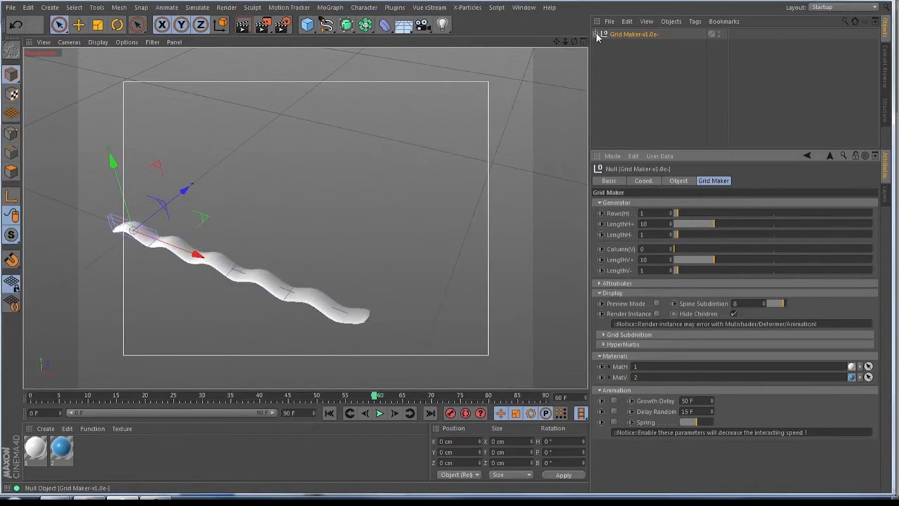
# Step: Duplicate the Grid Maker null and place the original inside a new Connect object
pyautogui.keyDown('ctrl'); pyautogui.moveTo(614, 33); pyautogui.dragTo(621, 97); pyautogui.keyUp('ctrl')
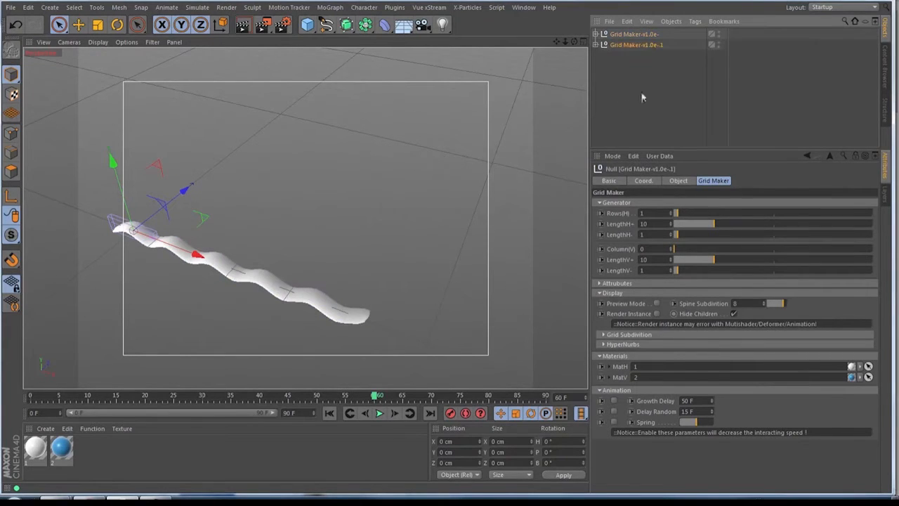
pyautogui.moveTo(365, 25); pyautogui.dragTo(491, 65)
pyautogui.click(627, 47)
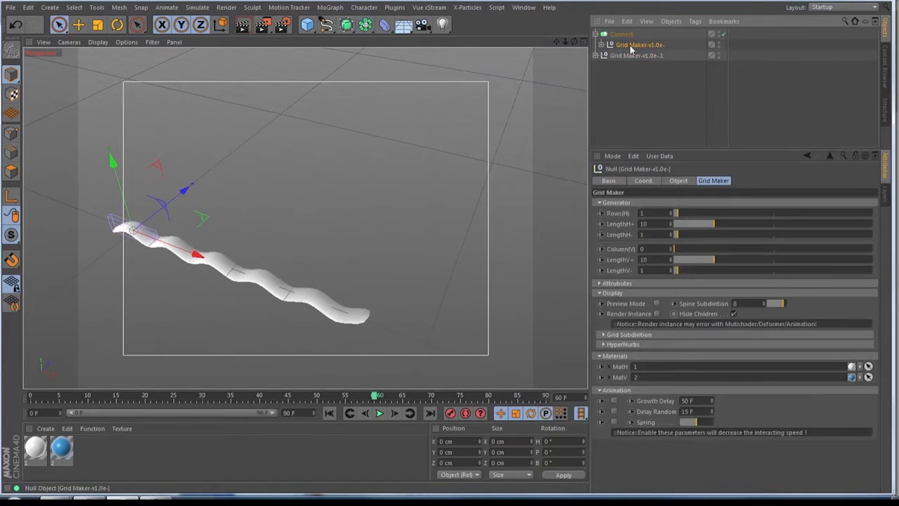
# Step: Make the Connect object editable and move its polygon mesh out to the top level of the hierarchy
pyautogui.click(614, 35)
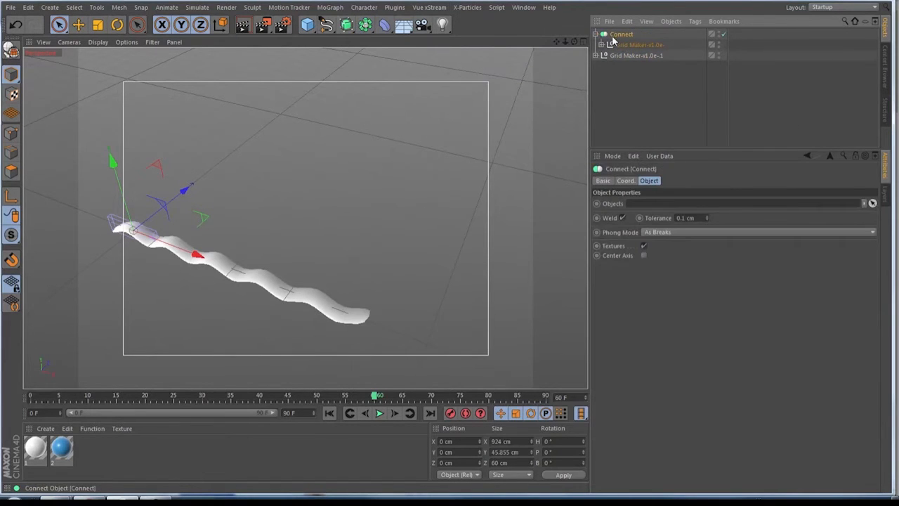
pyautogui.press('c')
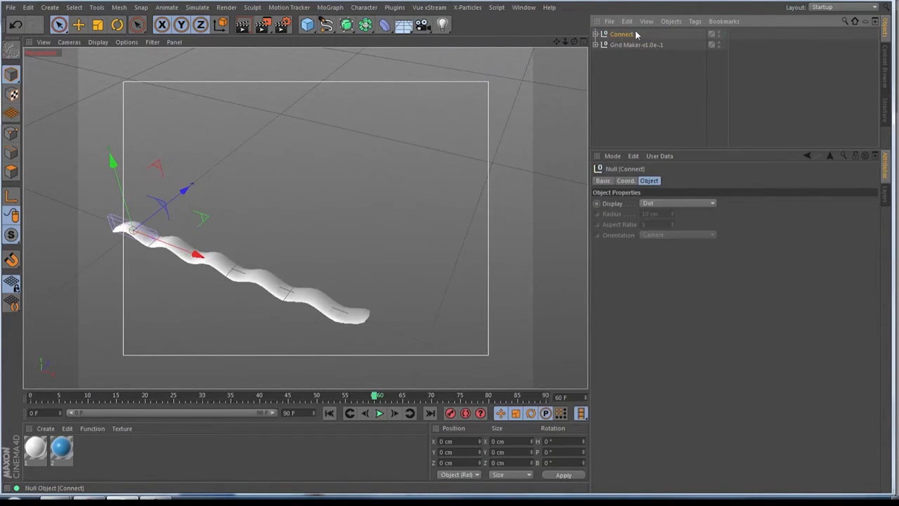
pyautogui.click(597, 34)
pyautogui.moveTo(618, 45); pyautogui.dragTo(632, 72)
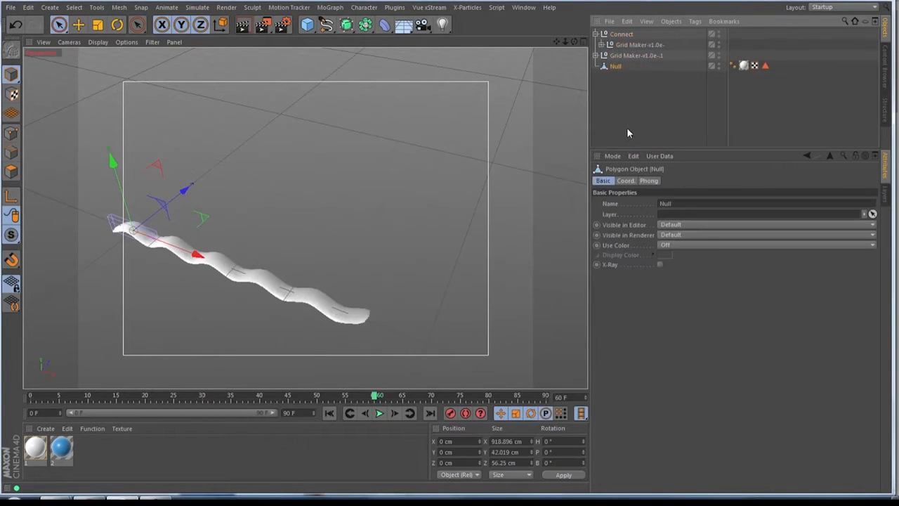
# Step: Rename the extracted white strand mesh as 1 and delete the leftover Connect group
pyautogui.doubleClick(616, 66)
pyautogui.write('1')
pyautogui.press('Return')
pyautogui.click(596, 56)
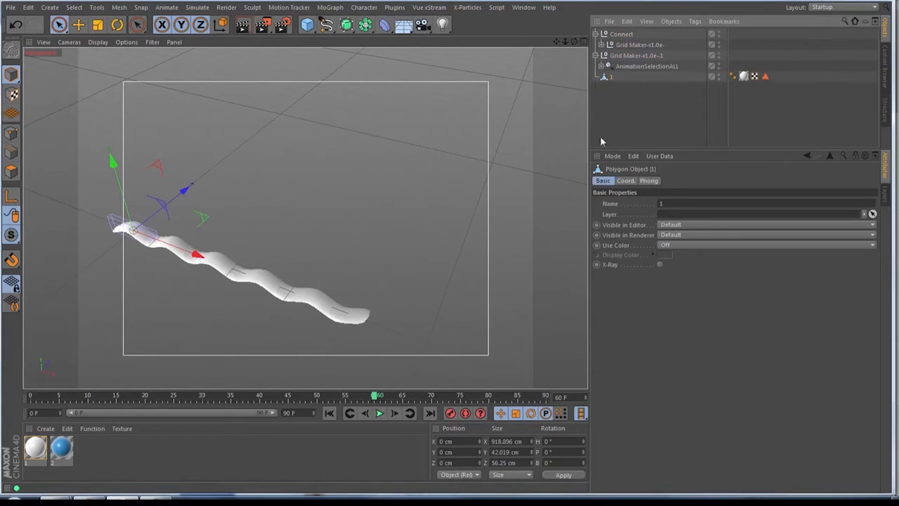
pyautogui.click(596, 57)
pyautogui.click(621, 35)
pyautogui.press('Delete')
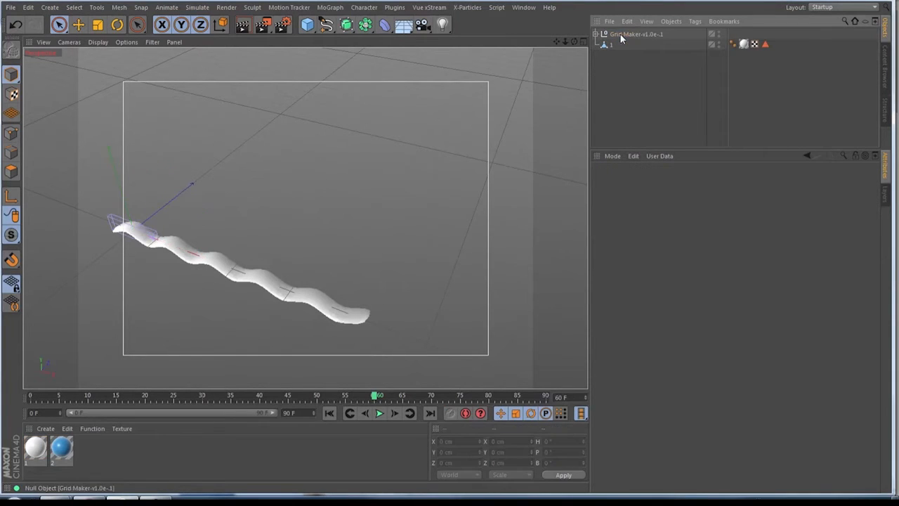
# Step: Set the remaining Grid Maker's Rows(H) to 0 and Column(V) to 1
pyautogui.click(631, 35)
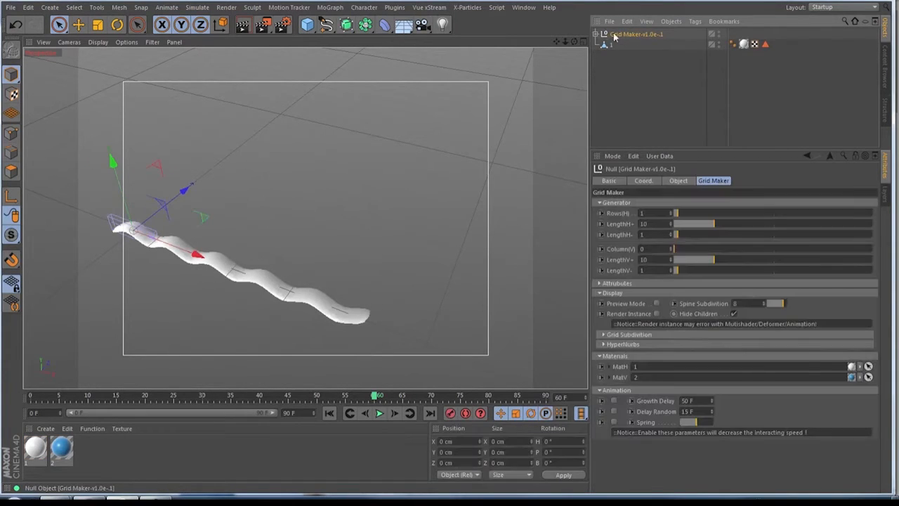
pyautogui.click(596, 34)
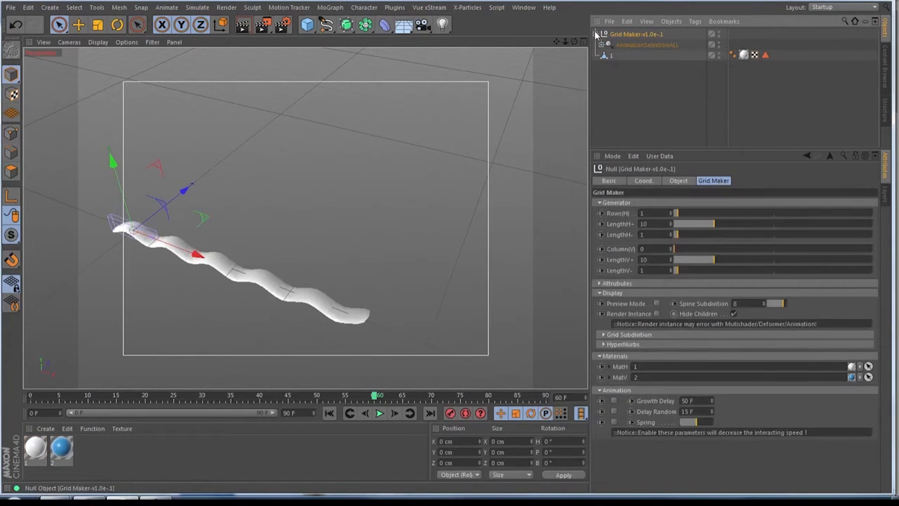
pyautogui.click(653, 214)
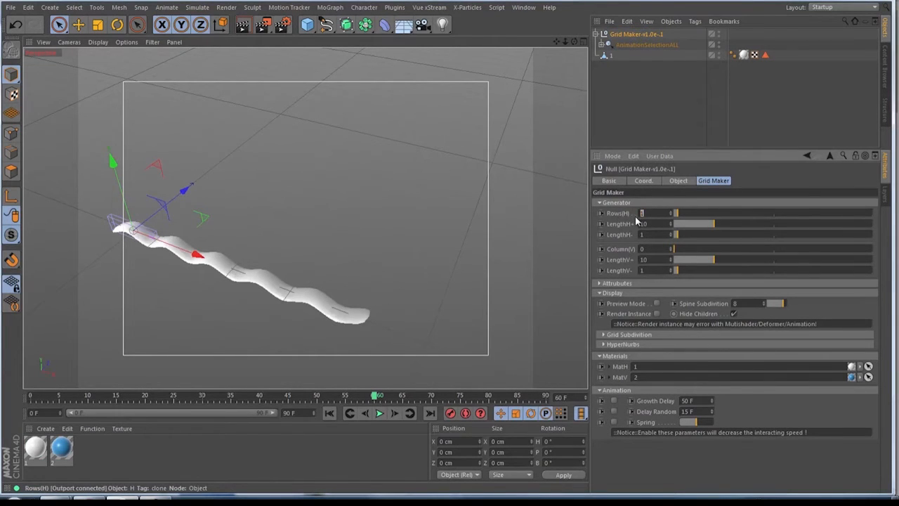
pyautogui.doubleClick(656, 249)
pyautogui.write('1')
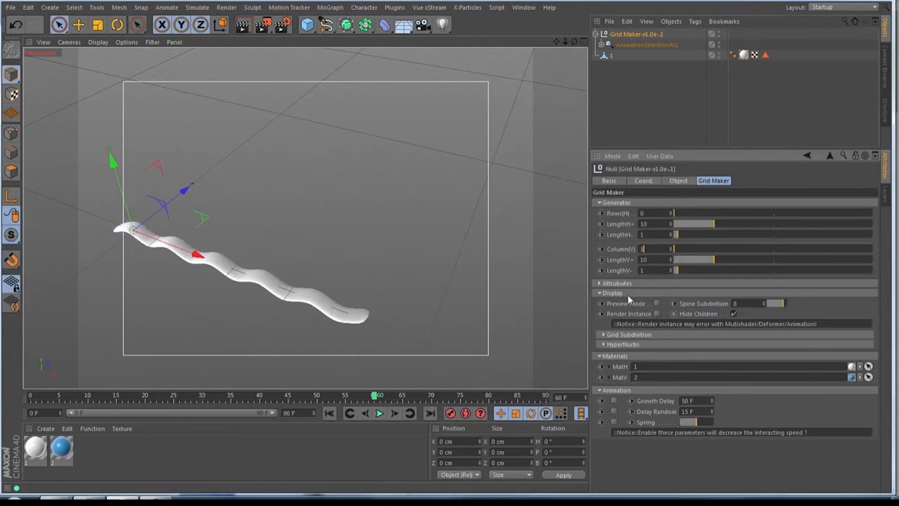
pyautogui.click(745, 450)
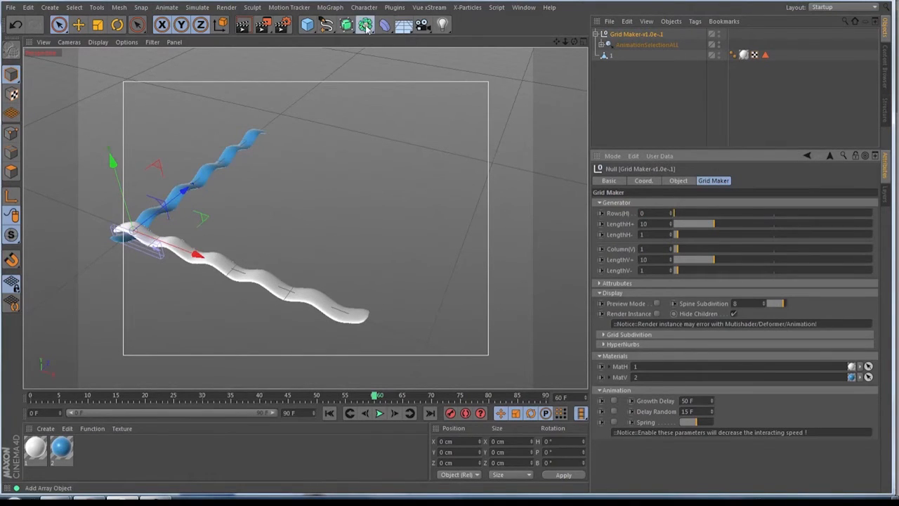
# Step: Convert the blue strand to an editable mesh through a new Connect object and move it to the top level
pyautogui.moveTo(366, 24); pyautogui.dragTo(489, 66)
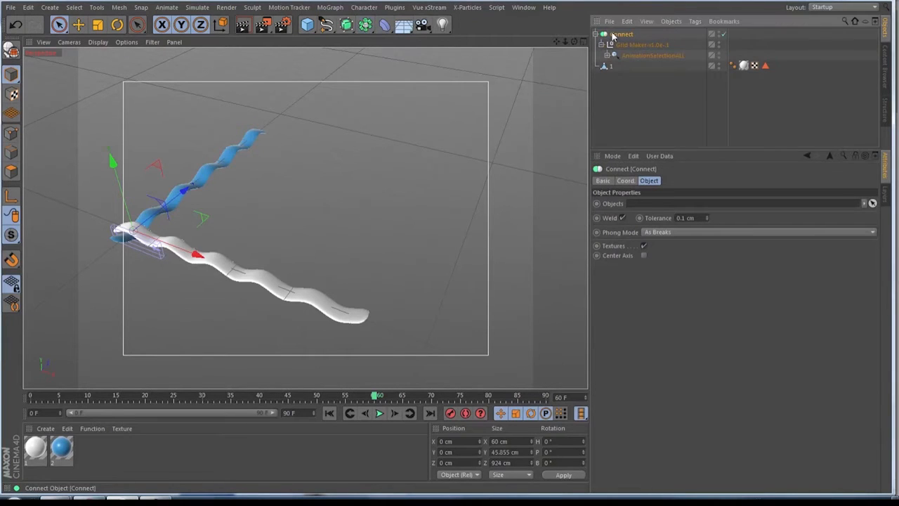
pyautogui.press('c')
pyautogui.click(596, 34)
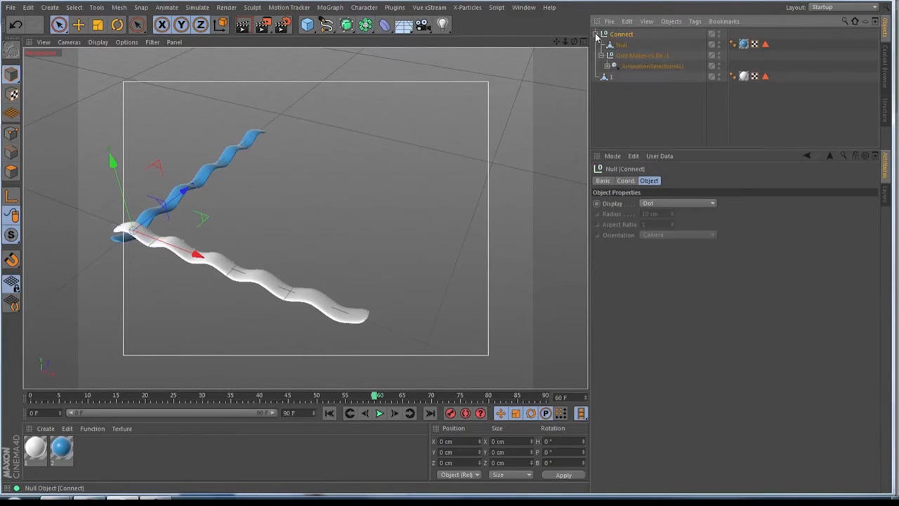
pyautogui.moveTo(641, 128); pyautogui.dragTo(640, 125)
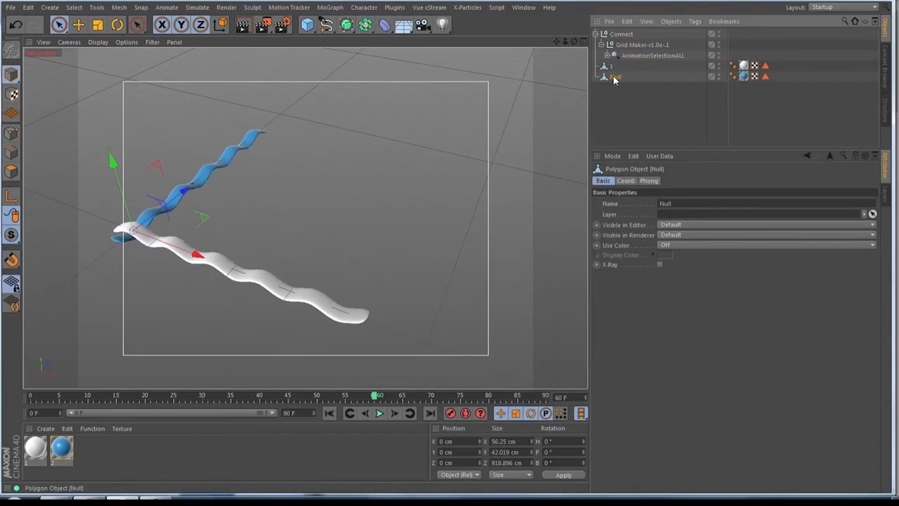
# Step: Rename the blue strand mesh as 2 and delete the leftover Connect group with the Grid Maker
pyautogui.doubleClick(617, 76)
pyautogui.press('Return')
pyautogui.click(608, 35)
pyautogui.press('Delete')
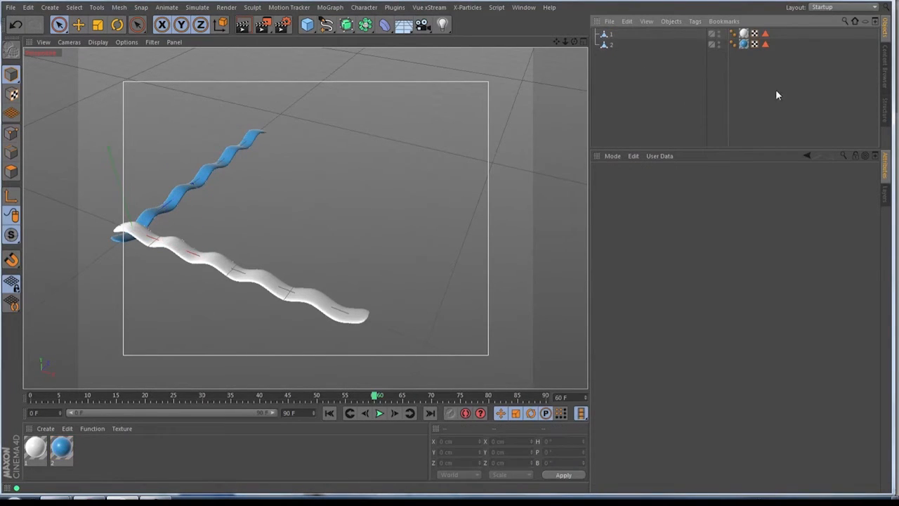
# Step: Delete the polygon selection and material tags from both strands, and remove the unused materials
pyautogui.click(765, 34)
pyautogui.keyDown('ctrl'); pyautogui.click(765, 45); pyautogui.keyUp('ctrl')
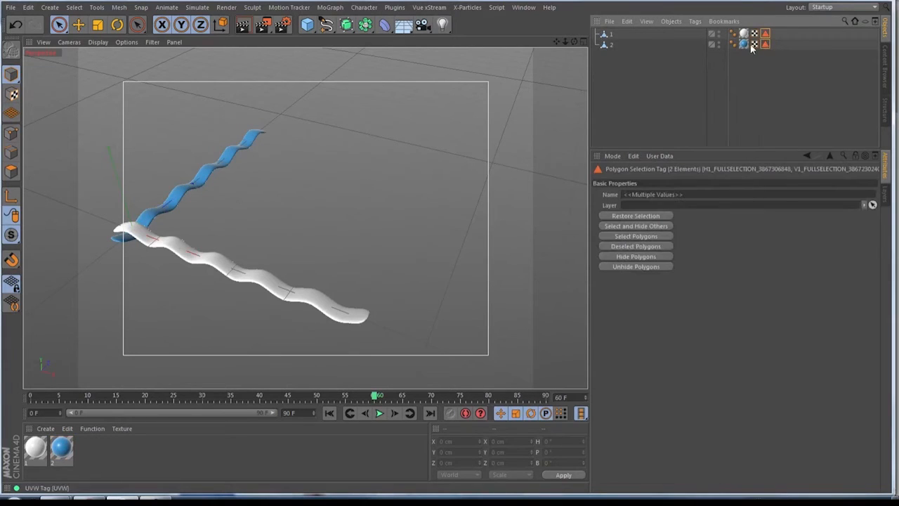
pyautogui.keyDown('ctrl'); pyautogui.click(745, 45); pyautogui.keyUp('ctrl')
pyautogui.keyDown('ctrl'); pyautogui.click(744, 34); pyautogui.keyUp('ctrl')
pyautogui.press('Delete')
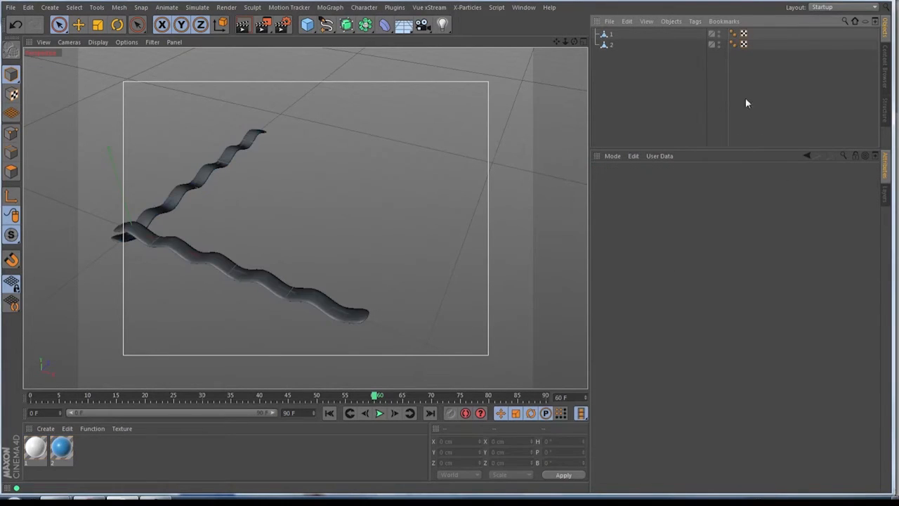
pyautogui.click(91, 432)
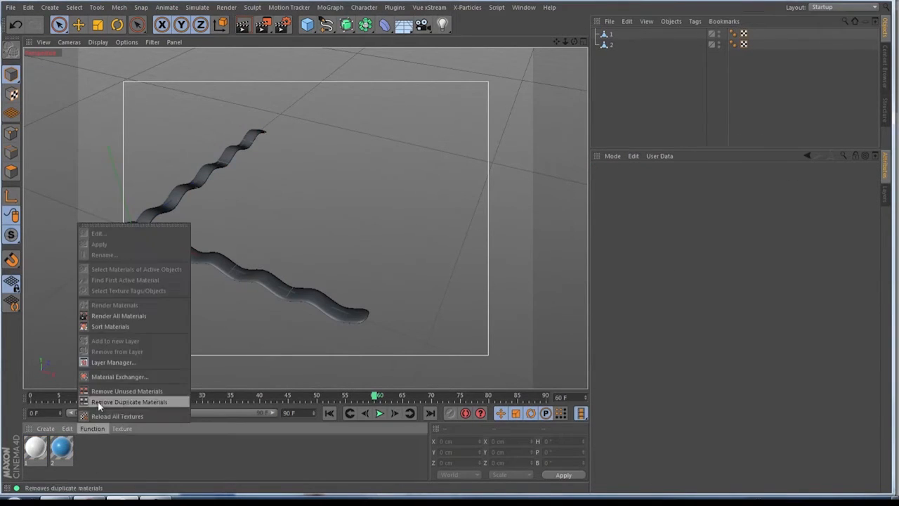
pyautogui.click(119, 390)
# Step: Switch to a full-size Top view and hide strand 2 in the editor
pyautogui.moveTo(574, 42)
pyautogui.mouseDown()
pyautogui.moveTo(577, 63)
pyautogui.moveTo(653, 35)
pyautogui.moveTo(632, 56)
pyautogui.mouseUp()
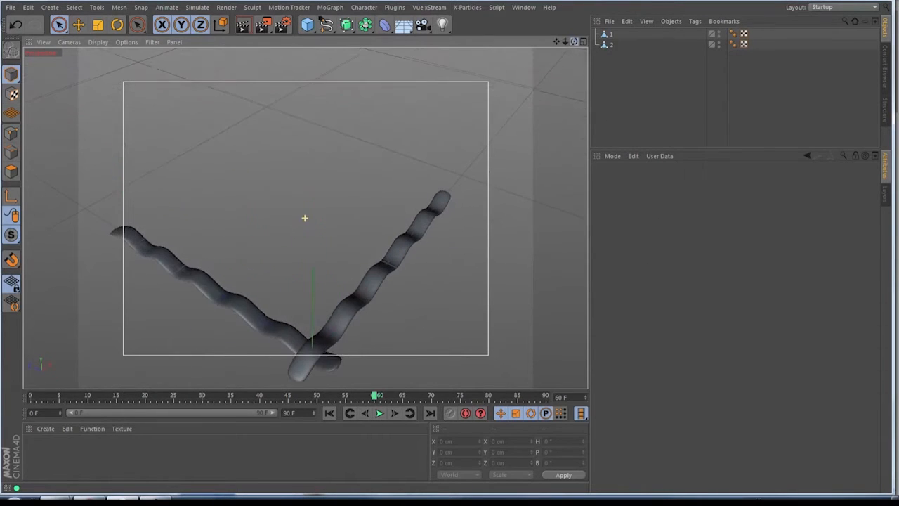
pyautogui.click(584, 44)
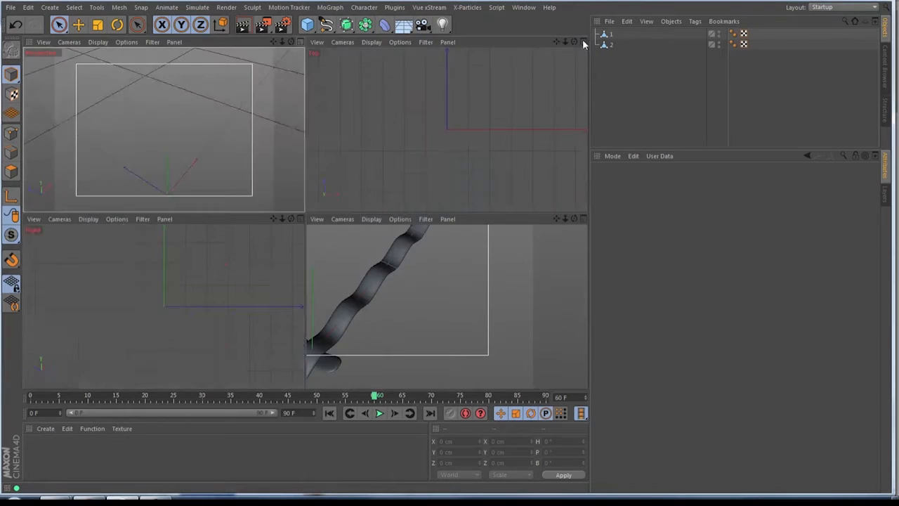
pyautogui.click(585, 44)
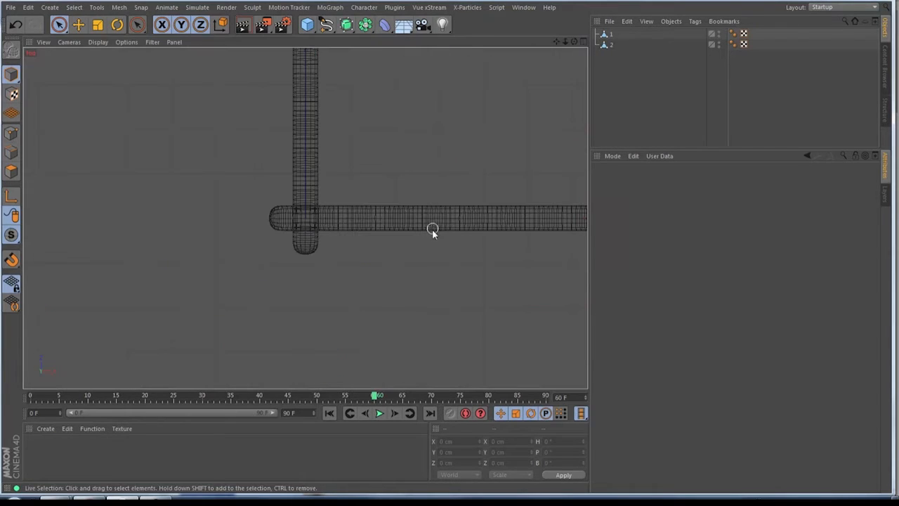
pyautogui.click(719, 44)
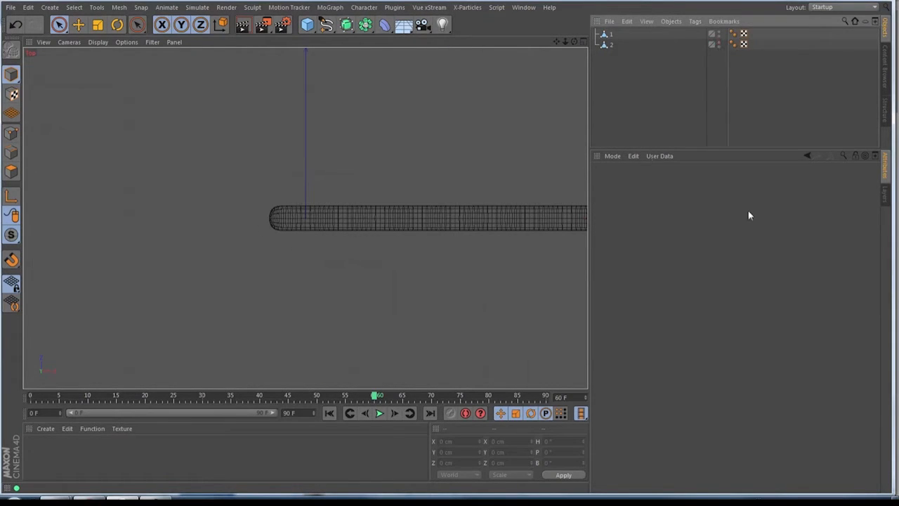
# Step: Set up Live Selection for the polygons of strand 1 with Only Select Visible Elements turned off
pyautogui.click(611, 34)
pyautogui.click(9, 173)
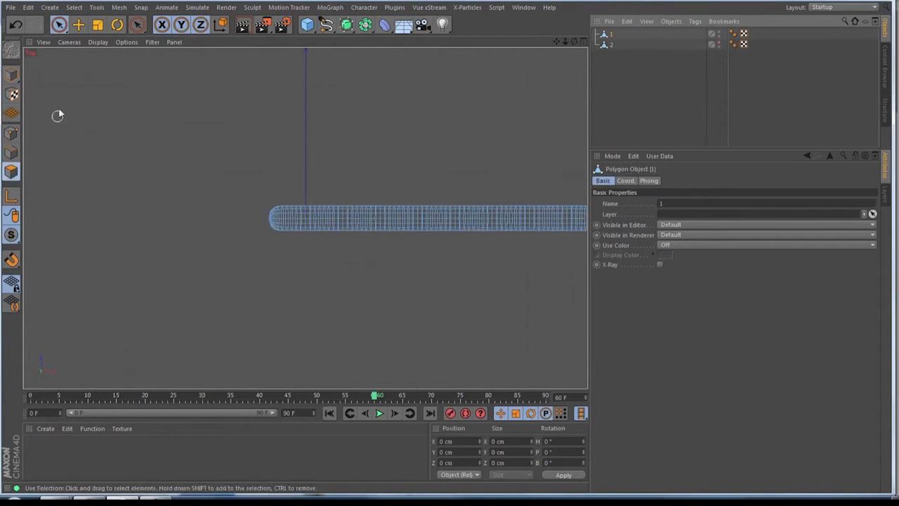
pyautogui.click(59, 25)
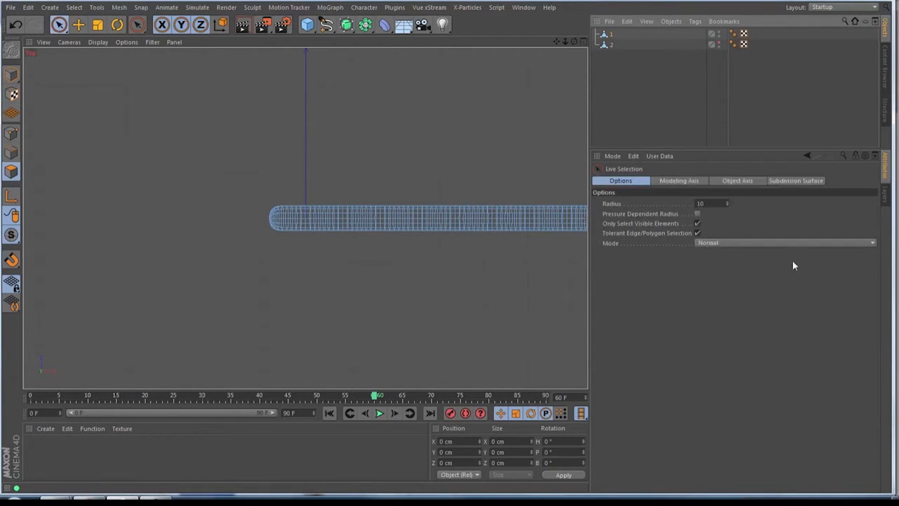
pyautogui.click(697, 224)
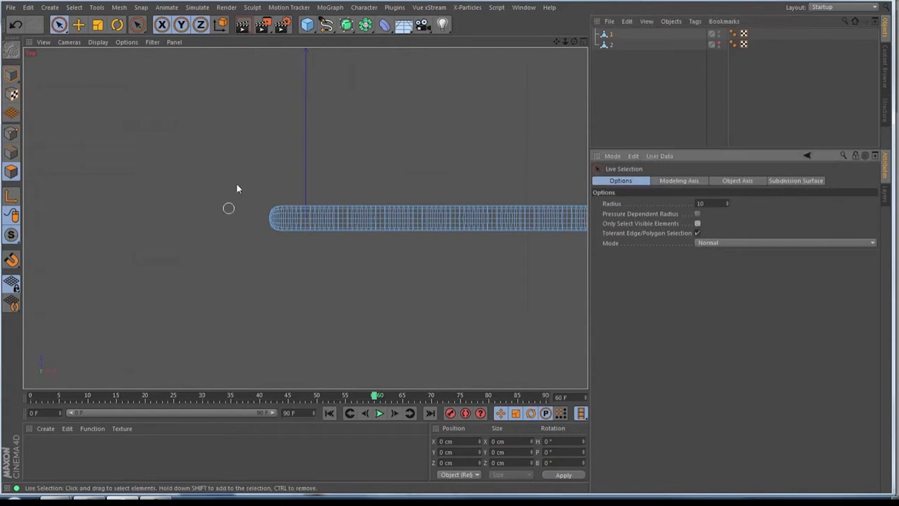
# Step: Select the polygons of strand 1's rounded end near the origin and store them with Set Selection
pyautogui.scroll(5, 274, 223)
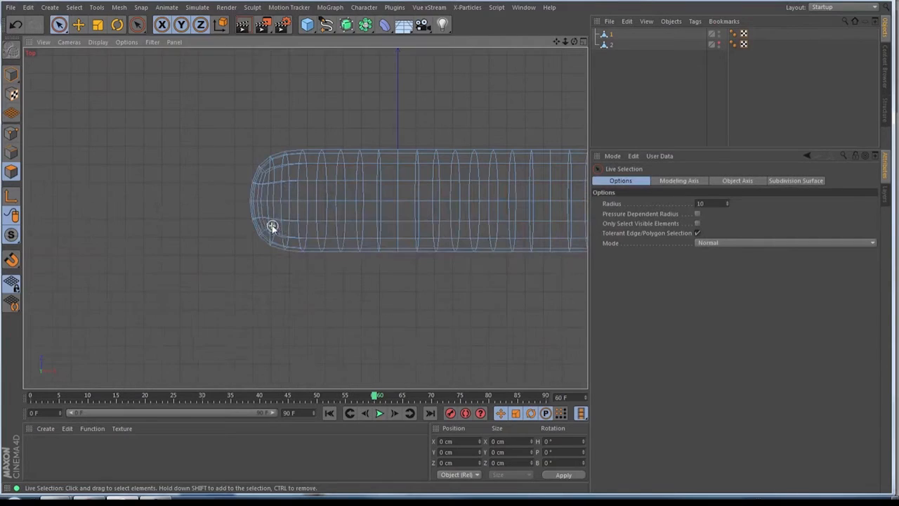
pyautogui.moveTo(249, 149)
pyautogui.mouseDown()
pyautogui.moveTo(263, 167)
pyautogui.moveTo(259, 229)
pyautogui.mouseUp()
pyautogui.moveTo(261, 172); pyautogui.dragTo(260, 165)
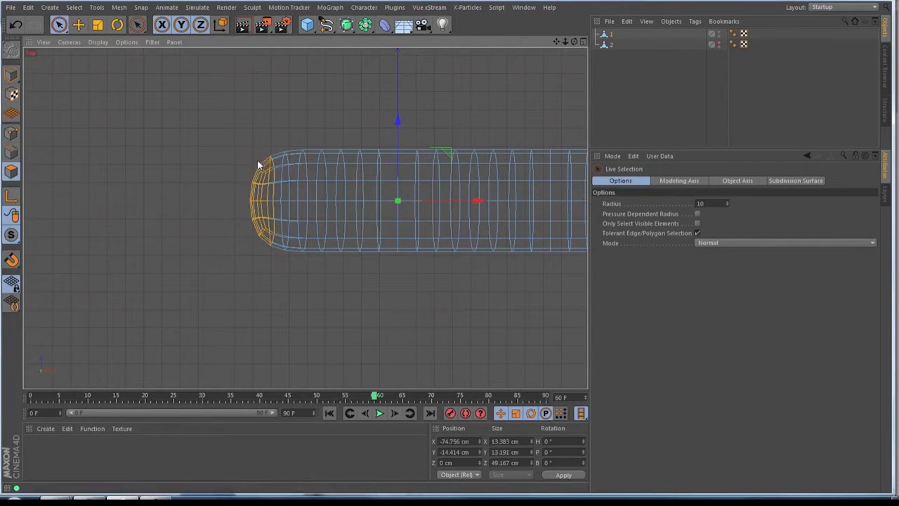
pyautogui.click(73, 7)
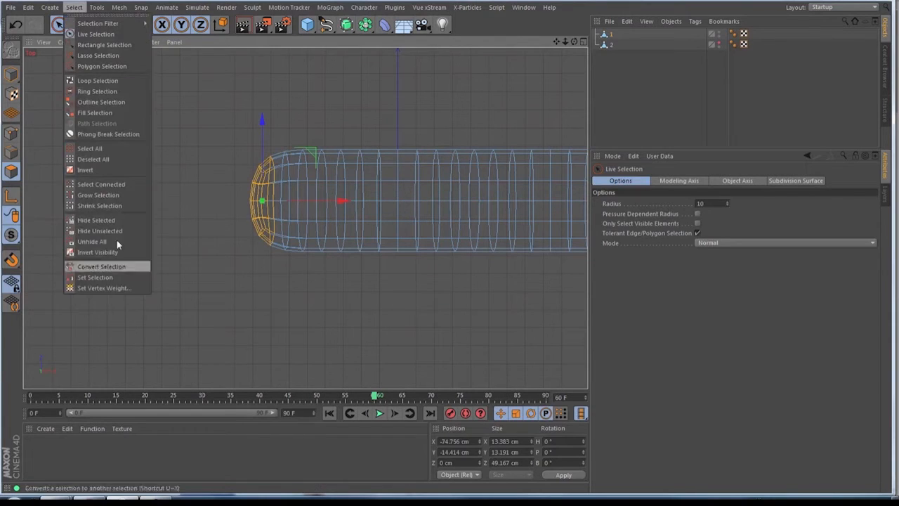
pyautogui.click(83, 279)
# Step: Make strand 2 the active object, hide strand 1 and show strand 2 in the editor
pyautogui.click(610, 45)
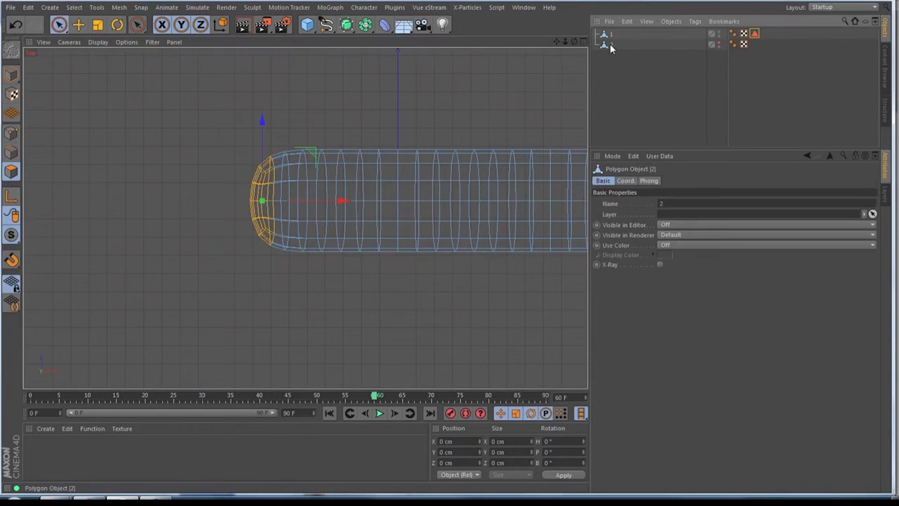
pyautogui.click(718, 31)
pyautogui.click(718, 42)
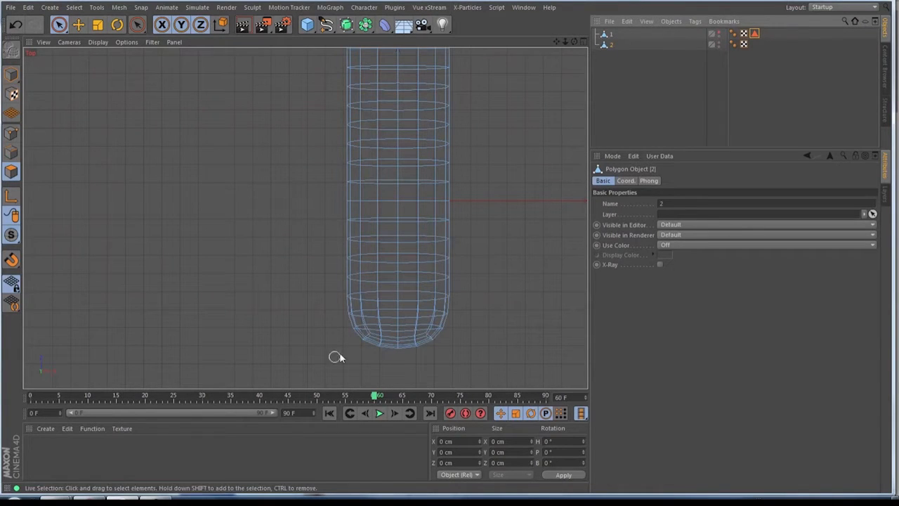
# Step: Select the polygons of strand 2's rounded end near the origin and store them as a polygon selection
pyautogui.moveTo(446, 338); pyautogui.dragTo(359, 338)
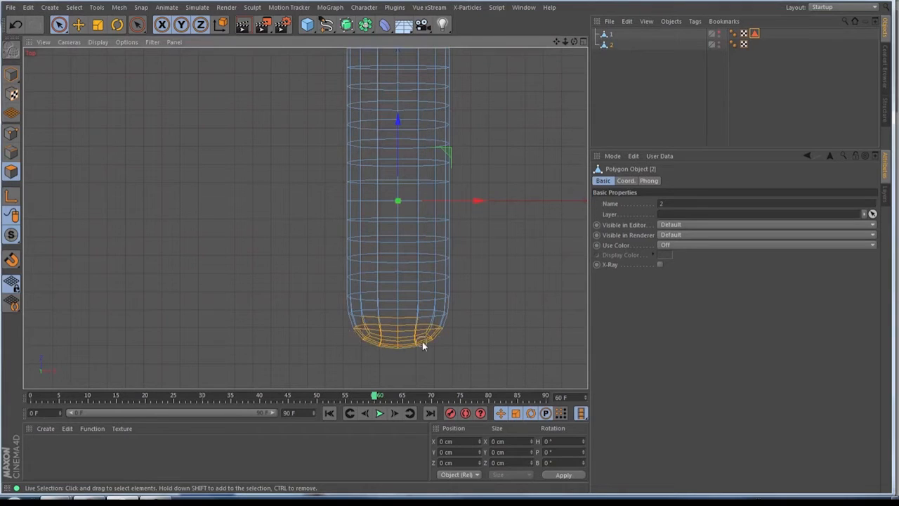
pyautogui.moveTo(422, 343)
pyautogui.mouseDown()
pyautogui.moveTo(480, 326)
pyautogui.moveTo(320, 316)
pyautogui.mouseUp()
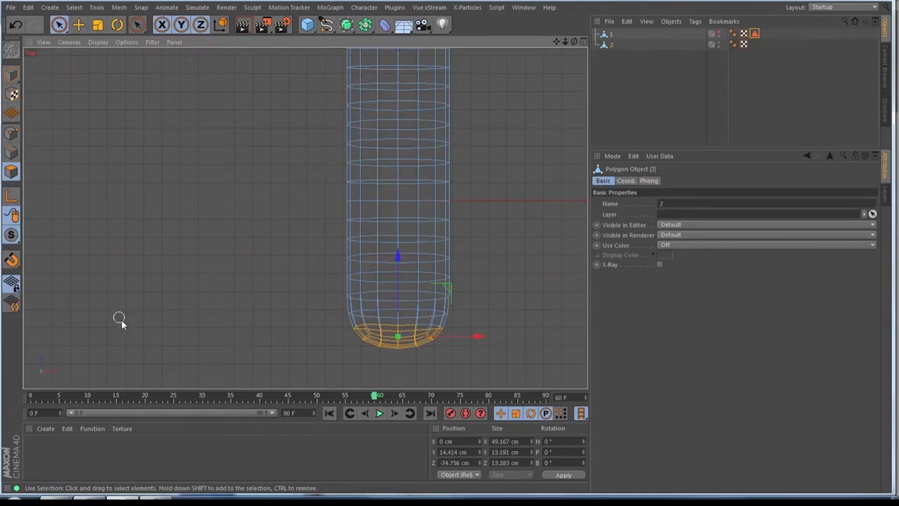
pyautogui.click(72, 8)
pyautogui.click(107, 276)
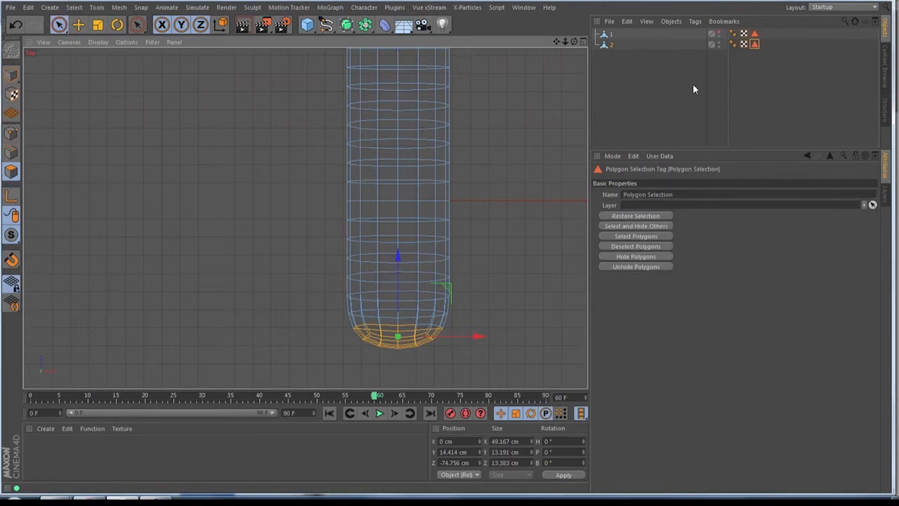
# Step: Deselect strand 2, return to the full-size Perspective view and show strand 1 again
pyautogui.click(675, 111)
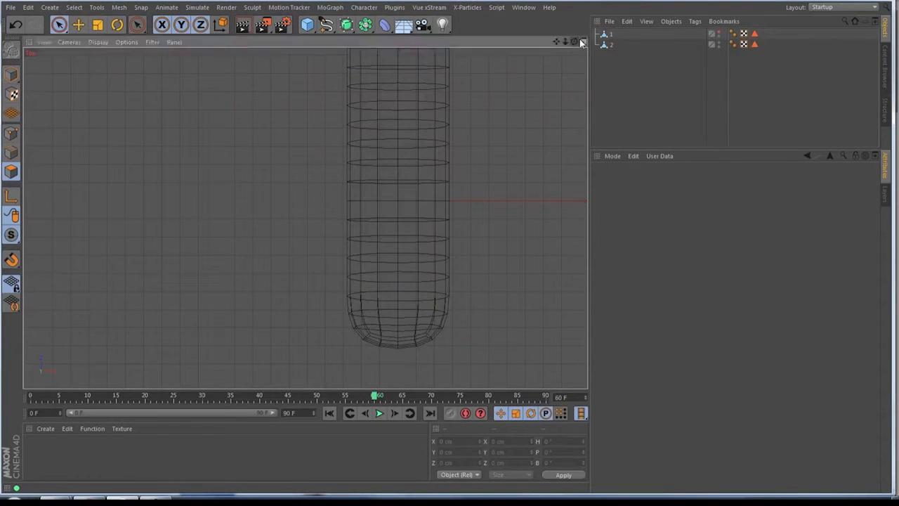
pyautogui.click(583, 41)
pyautogui.click(301, 43)
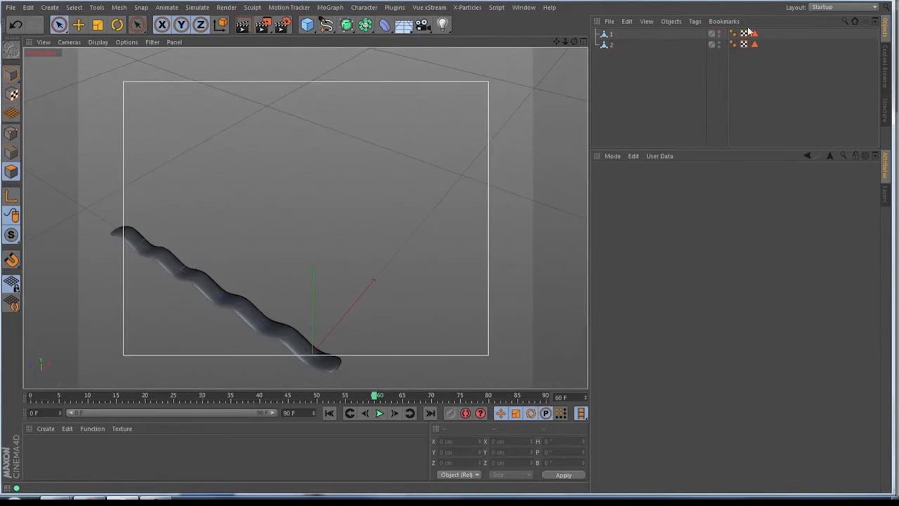
pyautogui.click(720, 32)
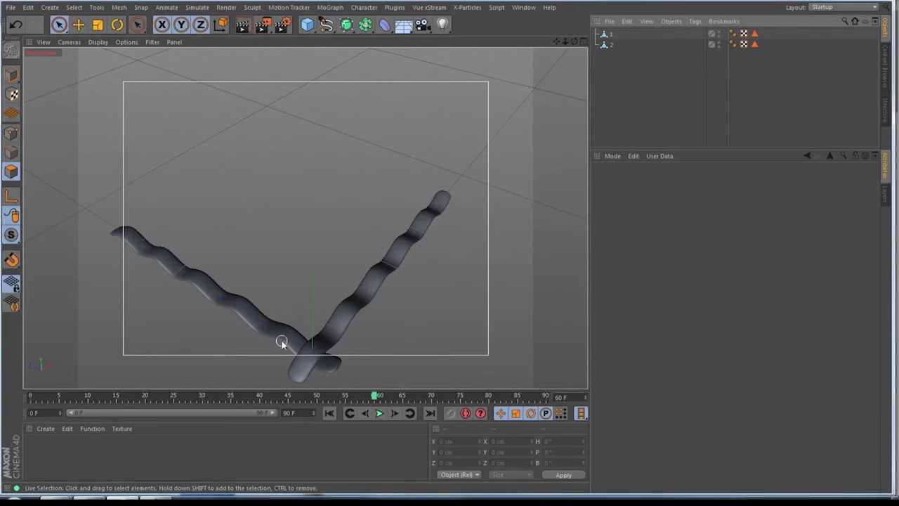
# Step: Hide strand 2 in the editor and make strand 1 the active object
pyautogui.moveTo(556, 43); pyautogui.dragTo(548, 1)
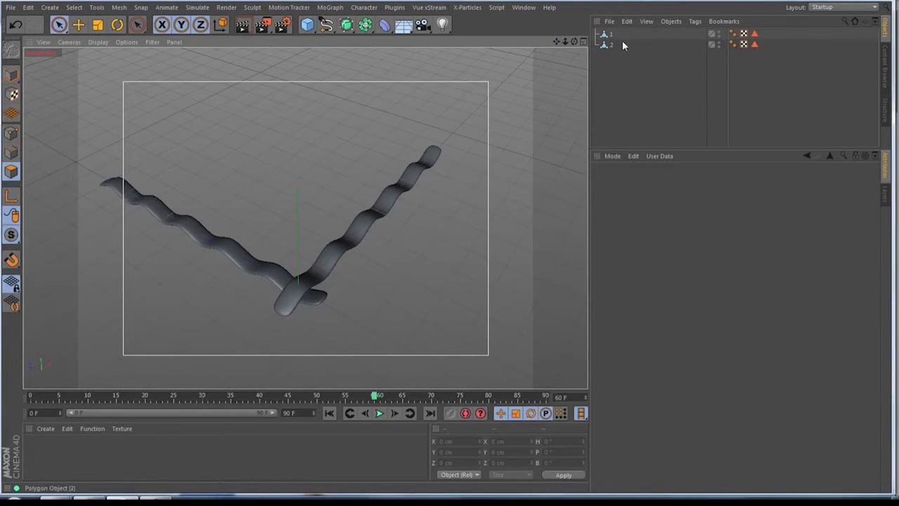
pyautogui.click(719, 42)
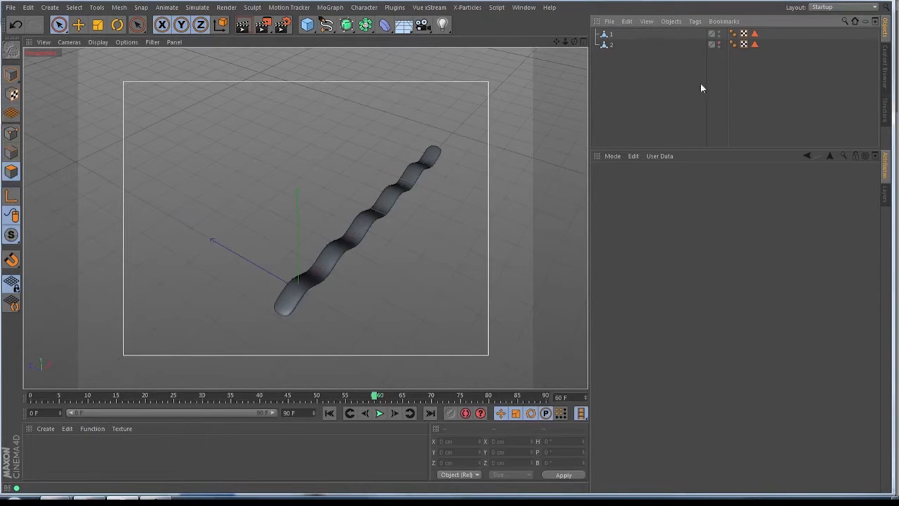
pyautogui.click(607, 35)
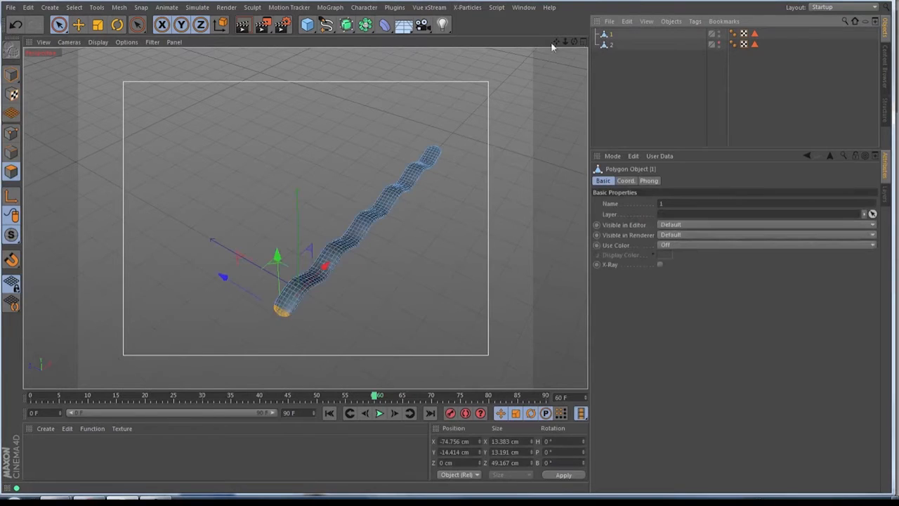
# Step: Add an xpEmitter with the Object emitter shape, using strand 1 and its stored polygon selection as the source
pyautogui.click(467, 8)
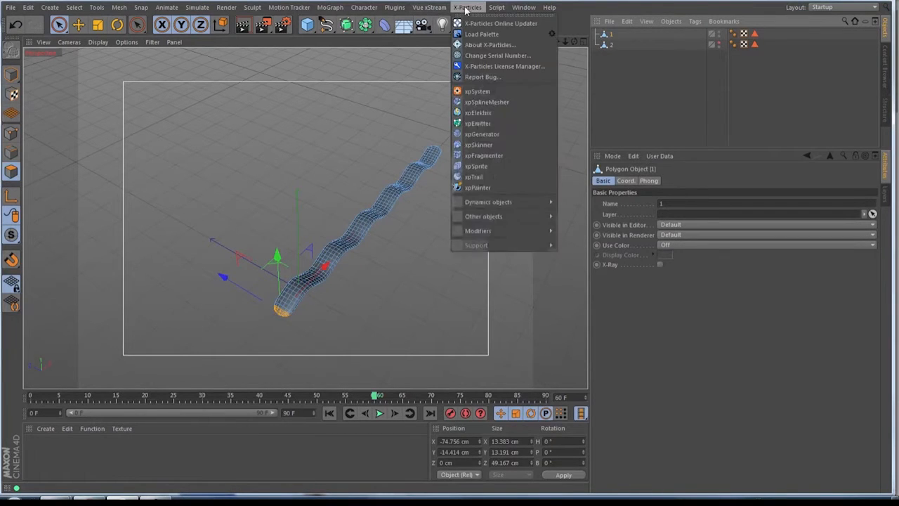
pyautogui.click(484, 125)
pyautogui.click(703, 182)
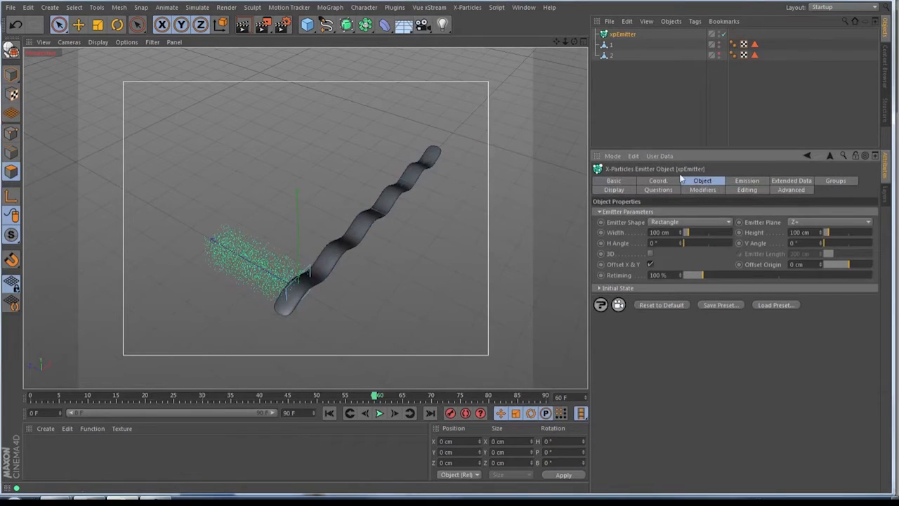
pyautogui.click(664, 223)
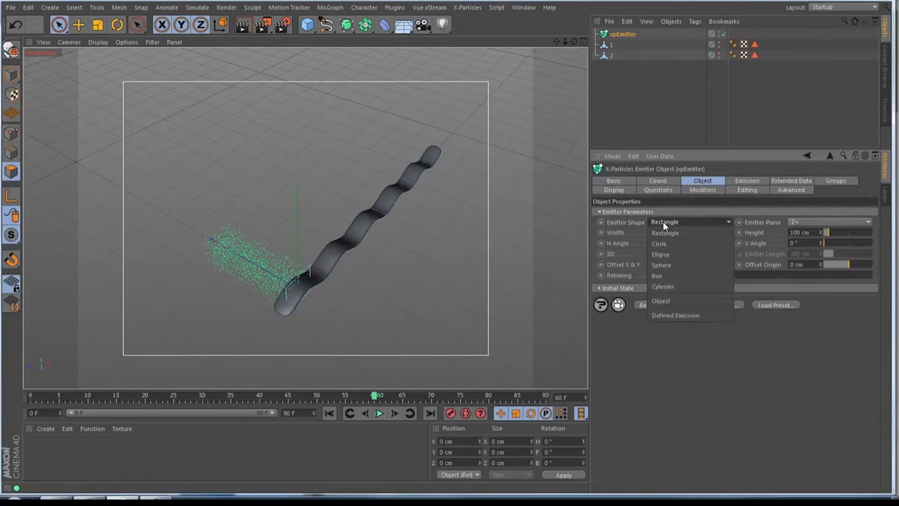
pyautogui.click(669, 304)
pyautogui.moveTo(617, 47); pyautogui.dragTo(679, 255)
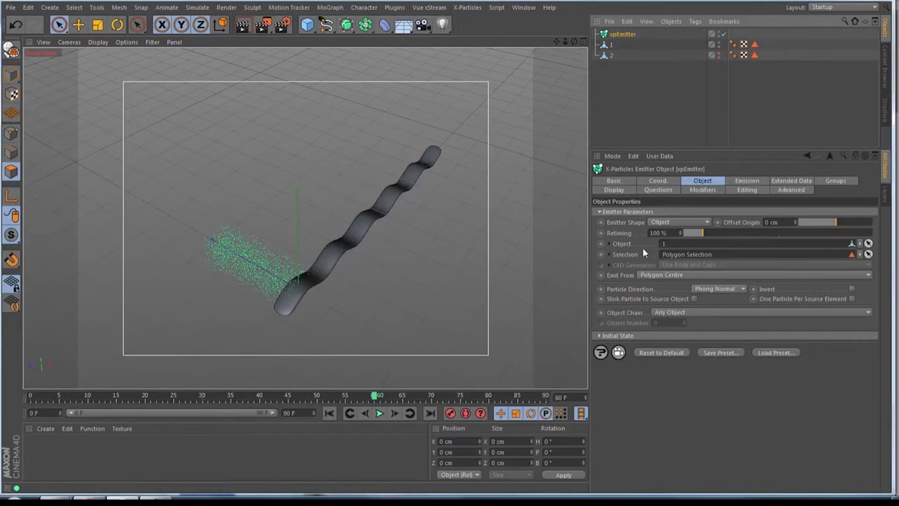
# Step: Set the xpEmitter's emission mode to Shot and deselect the emitter
pyautogui.click(746, 182)
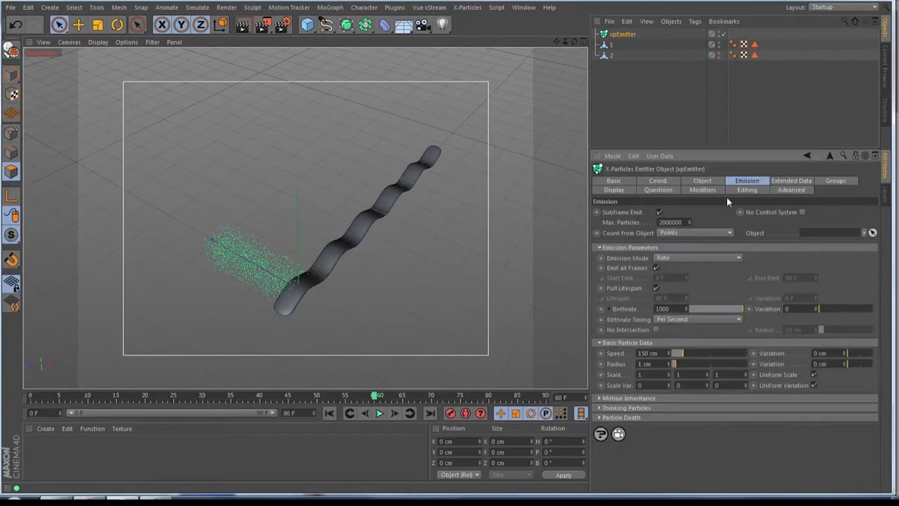
pyautogui.click(675, 257)
pyautogui.click(668, 291)
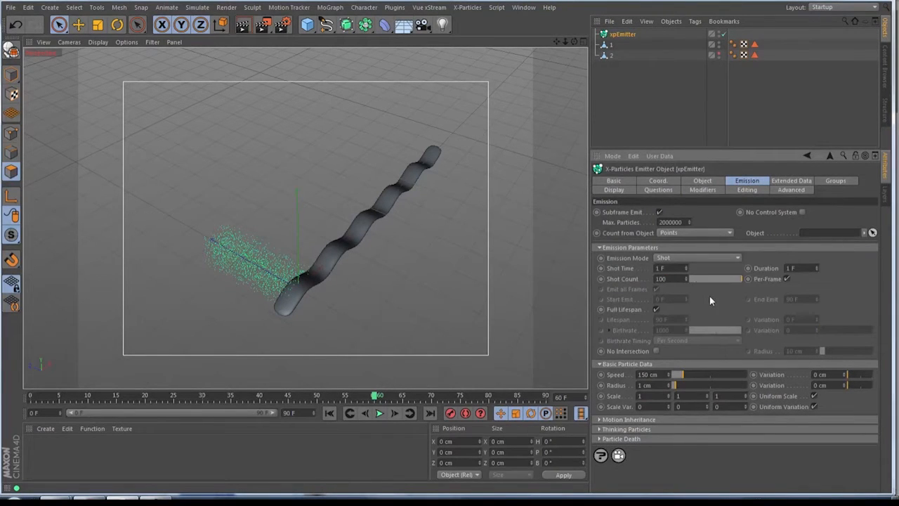
pyautogui.click(685, 112)
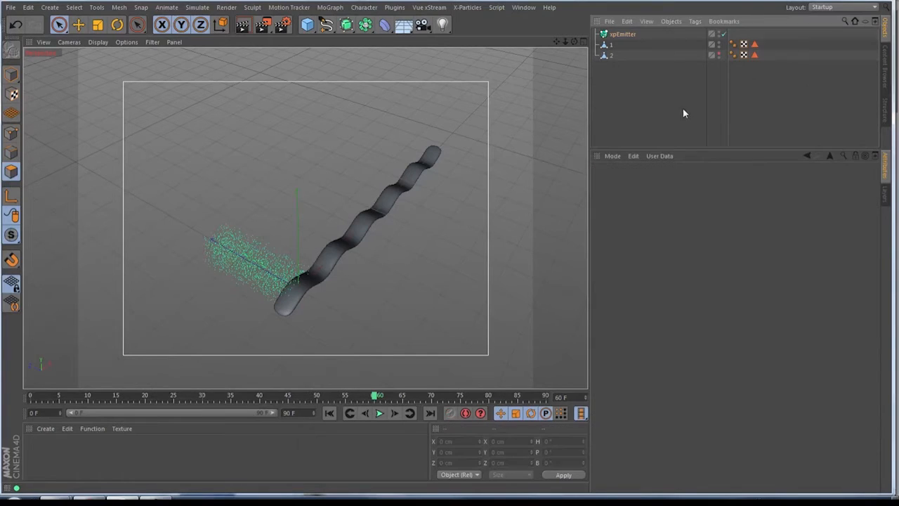
# Step: Add an xpTrail for the emitter with B-Spline type and Adaptive intermediate points
pyautogui.click(655, 34)
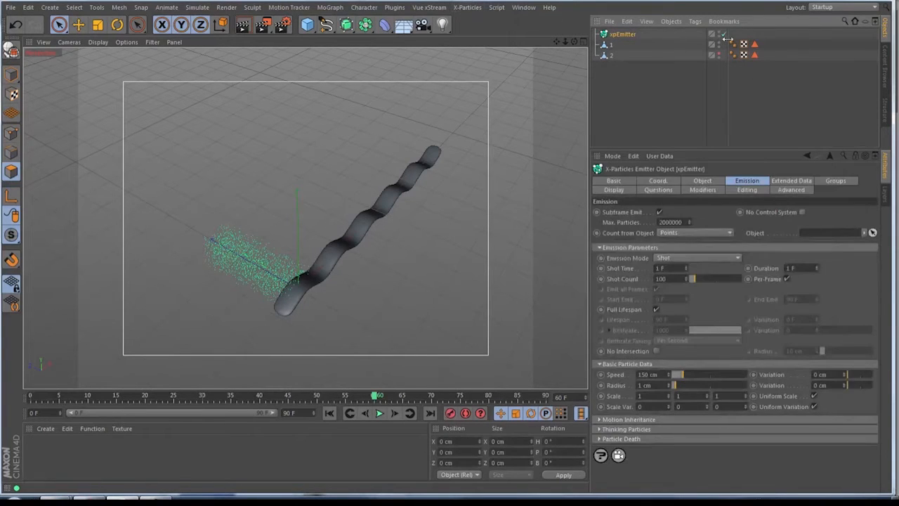
pyautogui.click(467, 7)
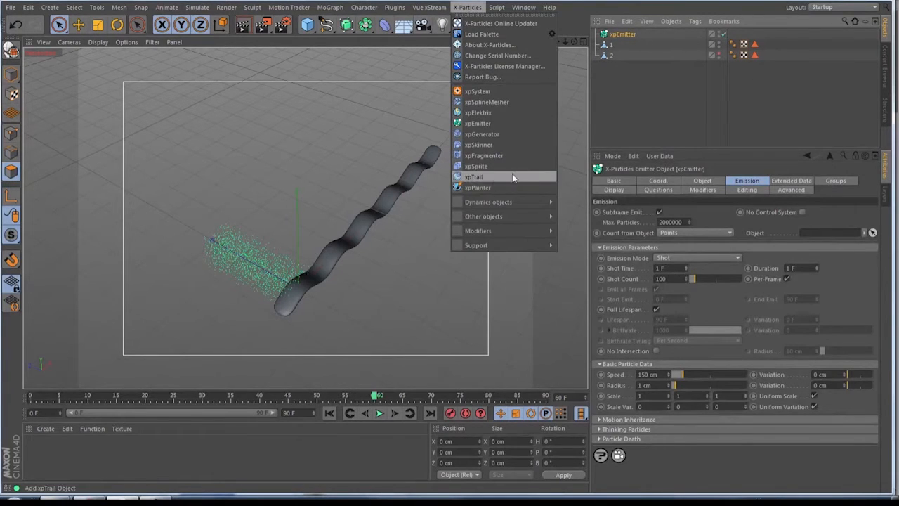
pyautogui.click(472, 179)
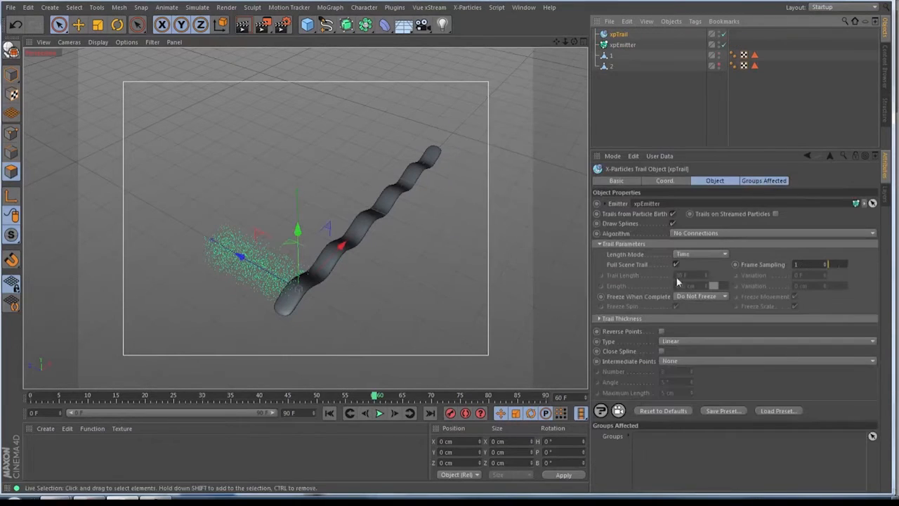
pyautogui.click(685, 341)
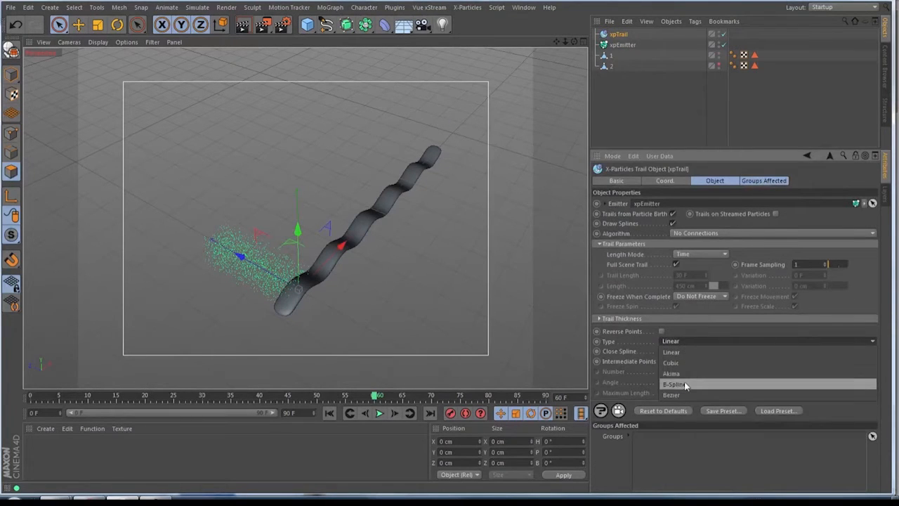
pyautogui.click(687, 384)
pyautogui.click(689, 361)
pyautogui.click(676, 404)
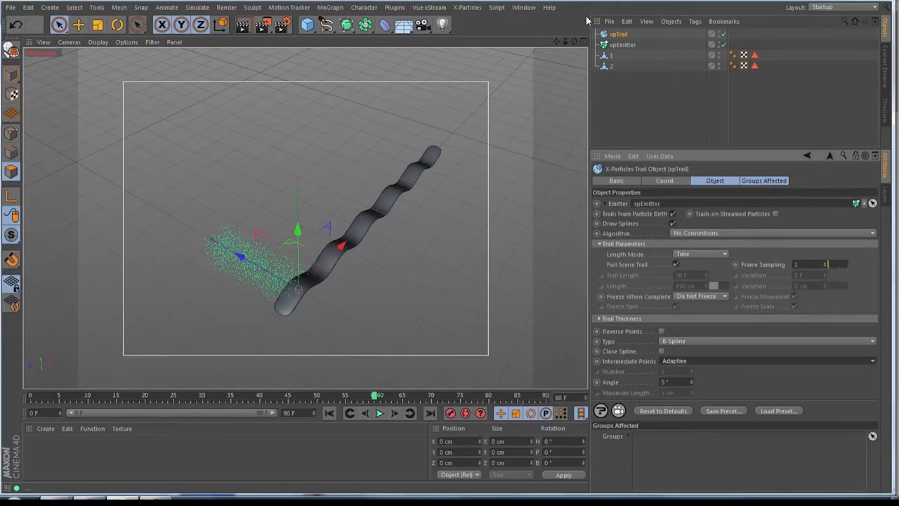
# Step: Add an xpFollowSurface motion modifier and assign strand 1 as its surface object
pyautogui.click(475, 6)
pyautogui.moveTo(505, 230)
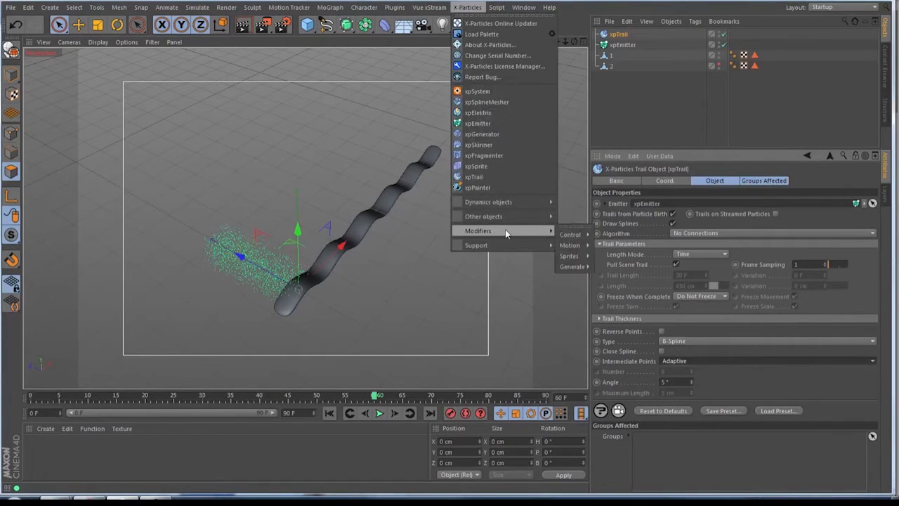
pyautogui.moveTo(575, 243)
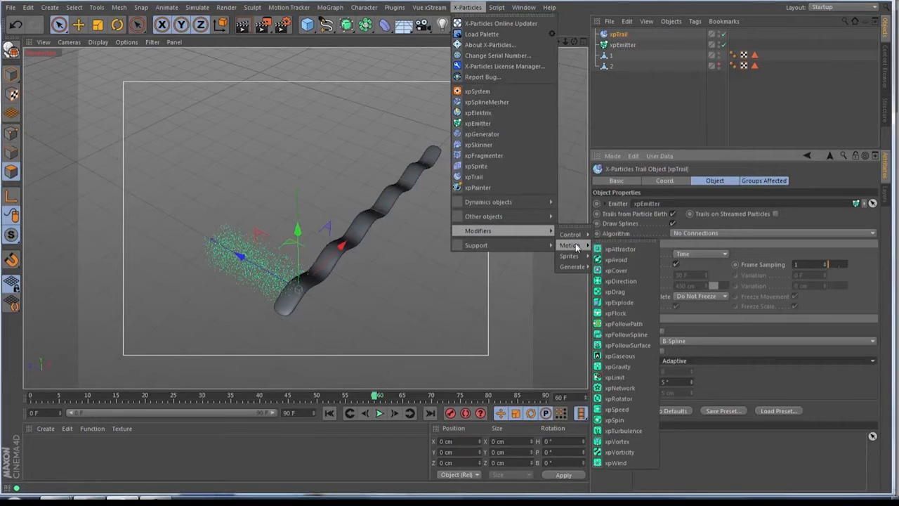
pyautogui.click(627, 345)
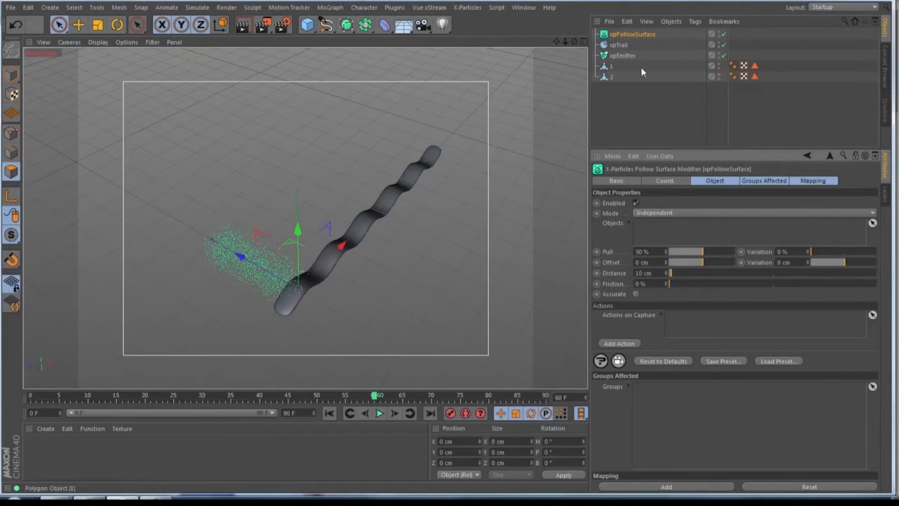
pyautogui.moveTo(610, 66); pyautogui.dragTo(661, 236)
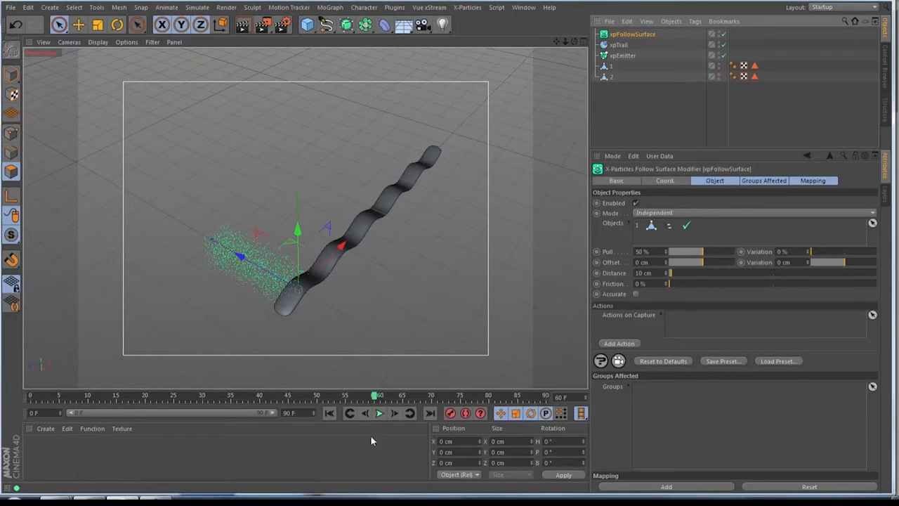
# Step: Play the particle simulation from frame 0 to check how the trails cover strand 1, stopping before frame 90
pyautogui.click(330, 413)
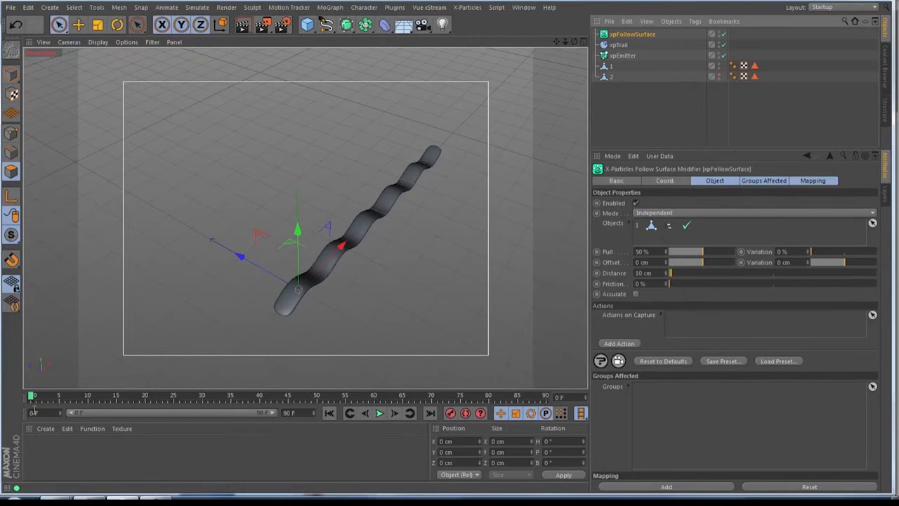
pyautogui.click(378, 413)
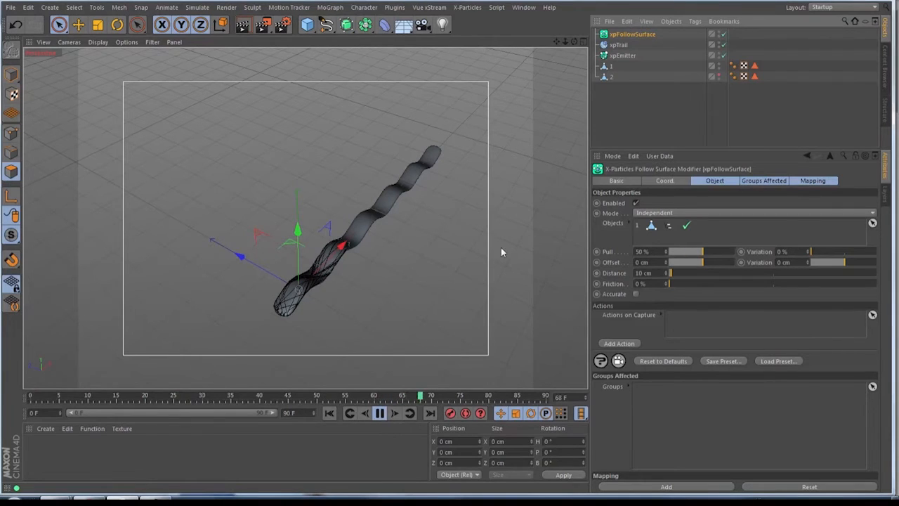
pyautogui.click(379, 413)
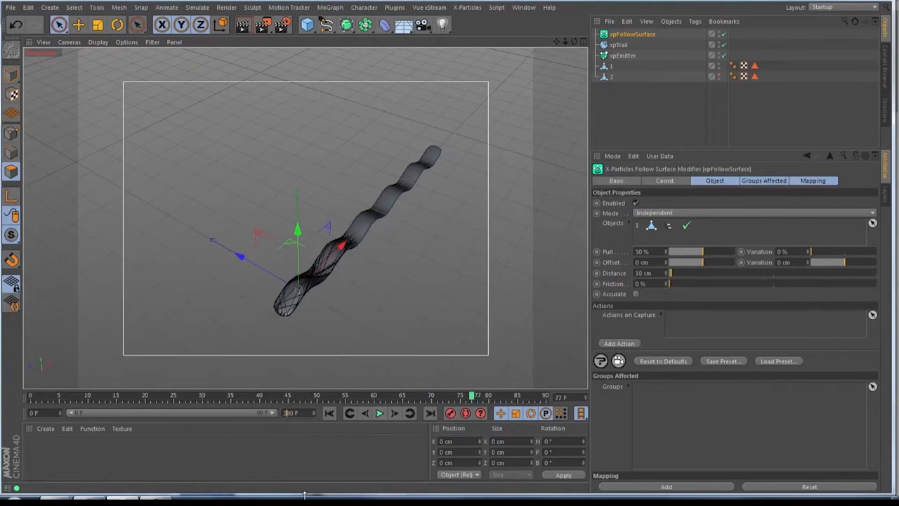
# Step: Extend the timeline's end and its preview range to 290 F
pyautogui.write('2')
pyautogui.press('Return')
pyautogui.moveTo(139, 413); pyautogui.dragTo(272, 412)
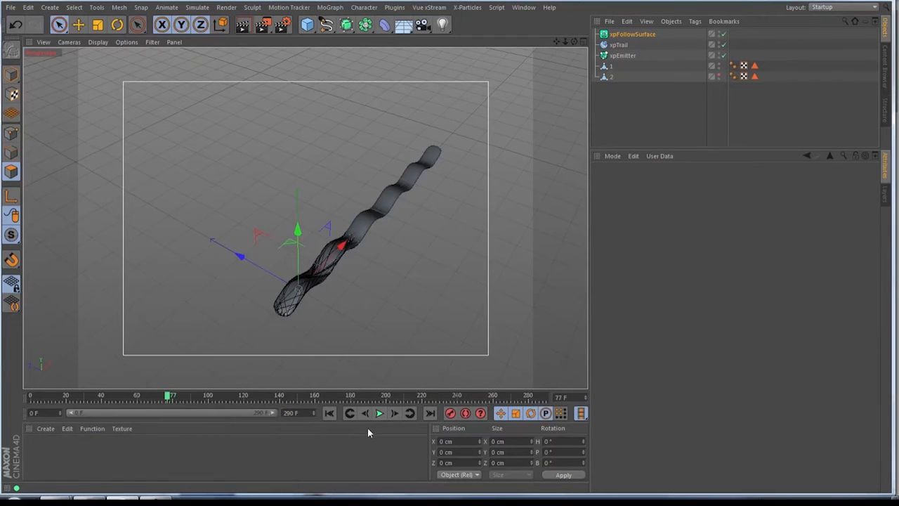
# Step: Replay the simulation from frame 0 and stop it at frame 187
pyautogui.click(330, 413)
pyautogui.click(379, 413)
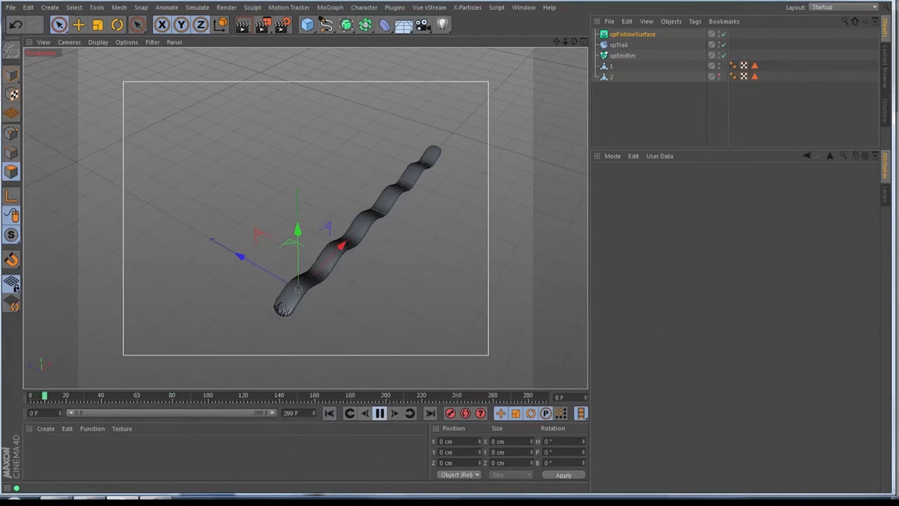
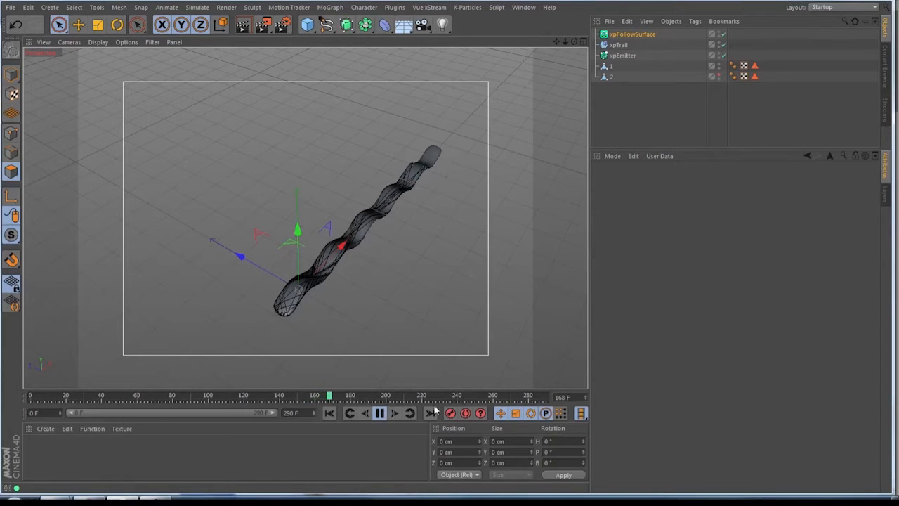
pyautogui.click(379, 414)
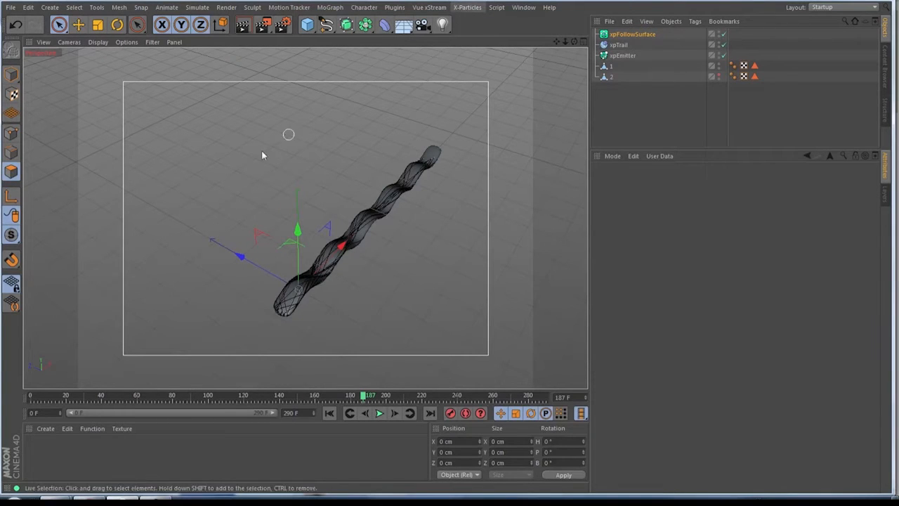
# Step: Convert the xpTrail's current trails into a separate spline with Current State to Object
pyautogui.moveTo(574, 42); pyautogui.dragTo(588, 70)
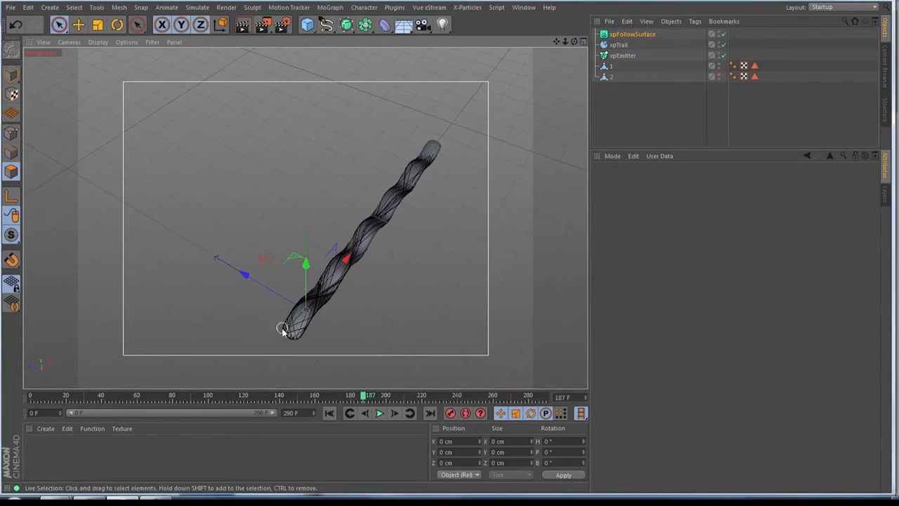
pyautogui.rightClick(614, 48)
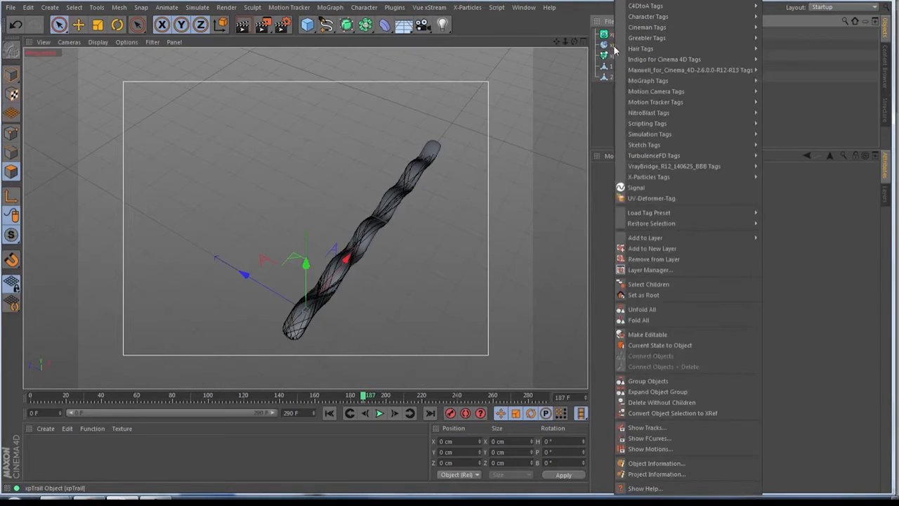
pyautogui.click(645, 346)
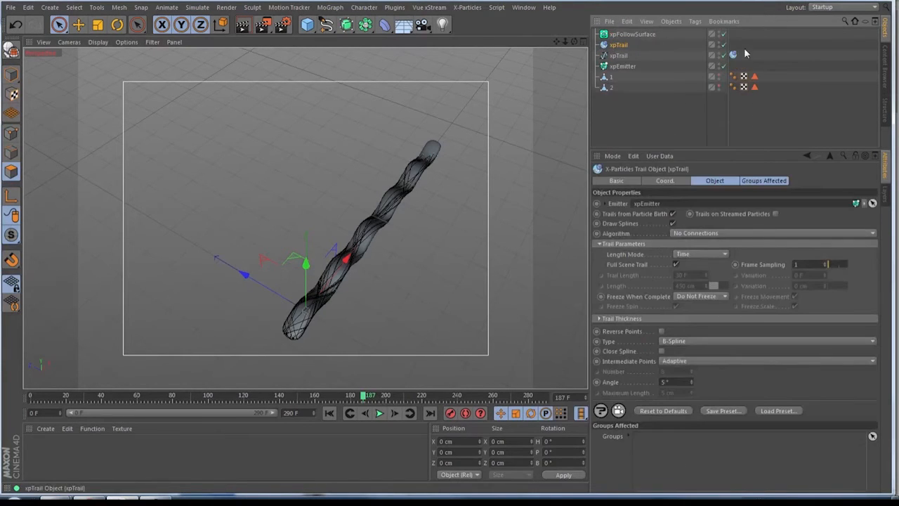
# Step: Open the name of the spline copied from xpTrail for editing
pyautogui.click(620, 55)
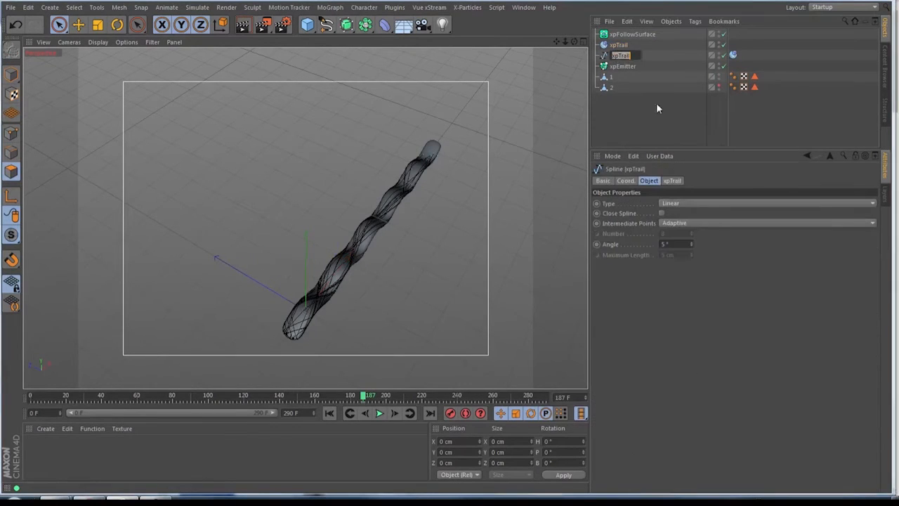
# Step: Rename the converted trail spline as 1 and delete its xpTrail tag
pyautogui.write('1')
pyautogui.press('Return')
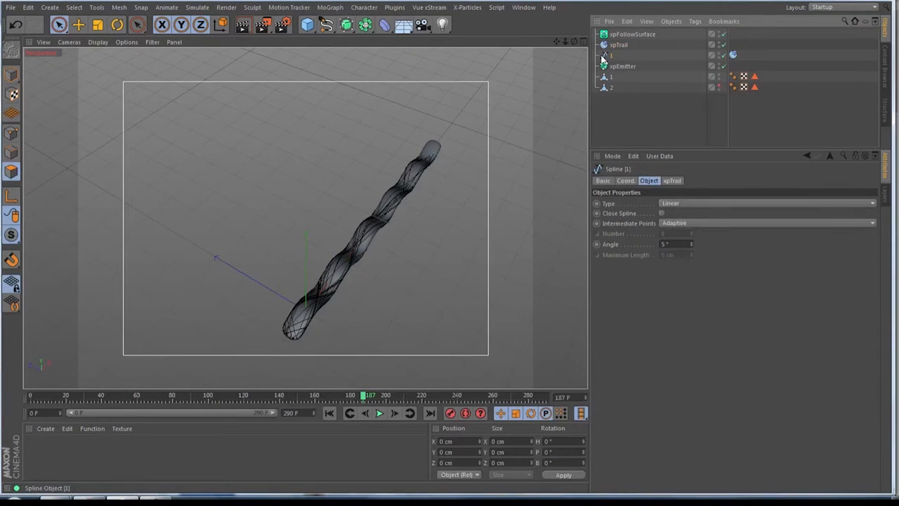
pyautogui.click(734, 54)
pyautogui.press('Delete')
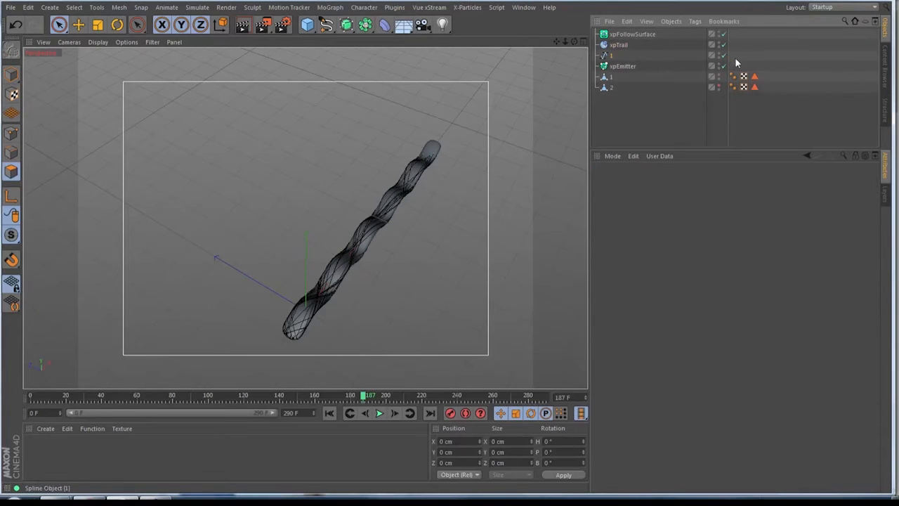
# Step: Hide spline 1 and polygon object 1, show polygon object 2, and return the timeline to the first frame
pyautogui.click(724, 55)
pyautogui.click(719, 75)
pyautogui.click(720, 87)
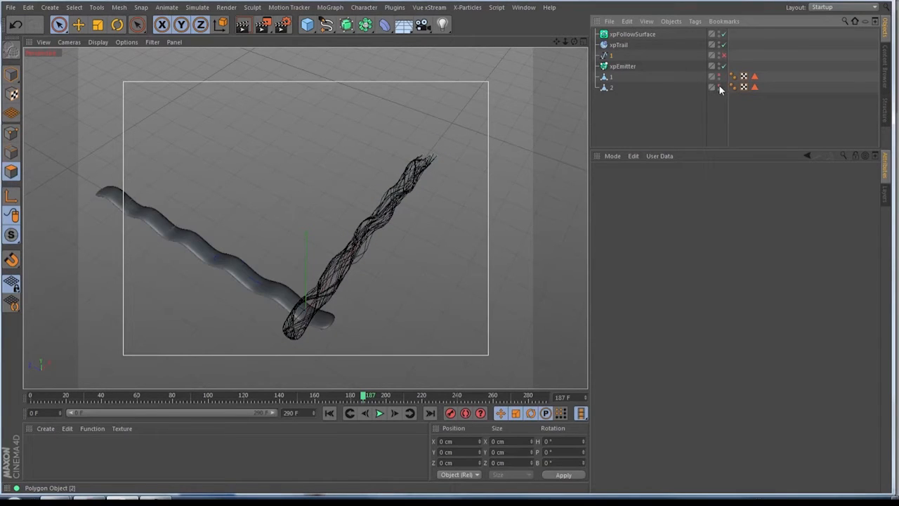
pyautogui.click(330, 413)
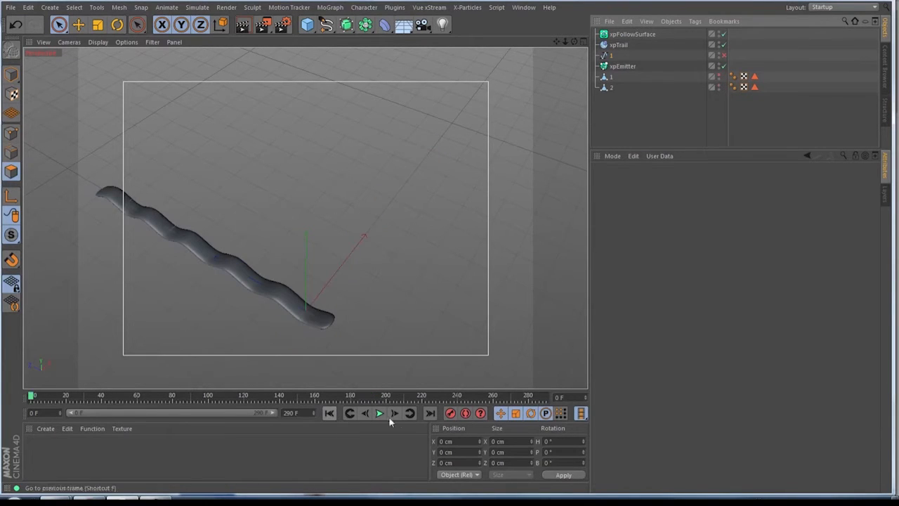
# Step: Set xpEmitter to emit from polygon object 2, restricted to that object's polygon selection
pyautogui.click(622, 67)
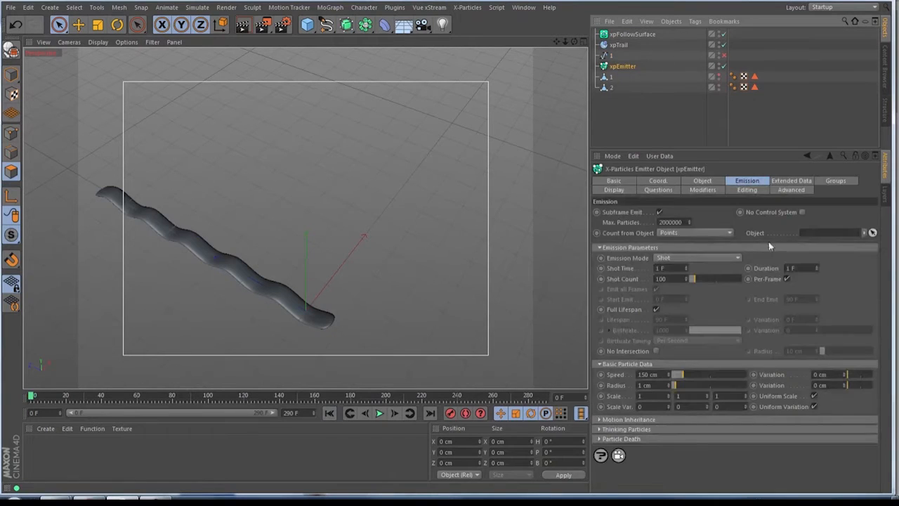
pyautogui.click(703, 181)
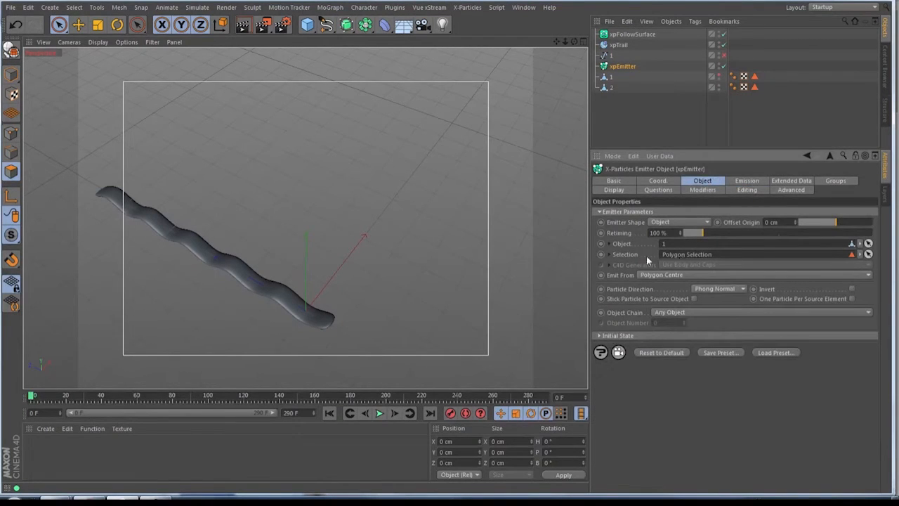
pyautogui.click(610, 88)
pyautogui.moveTo(609, 87); pyautogui.dragTo(674, 247)
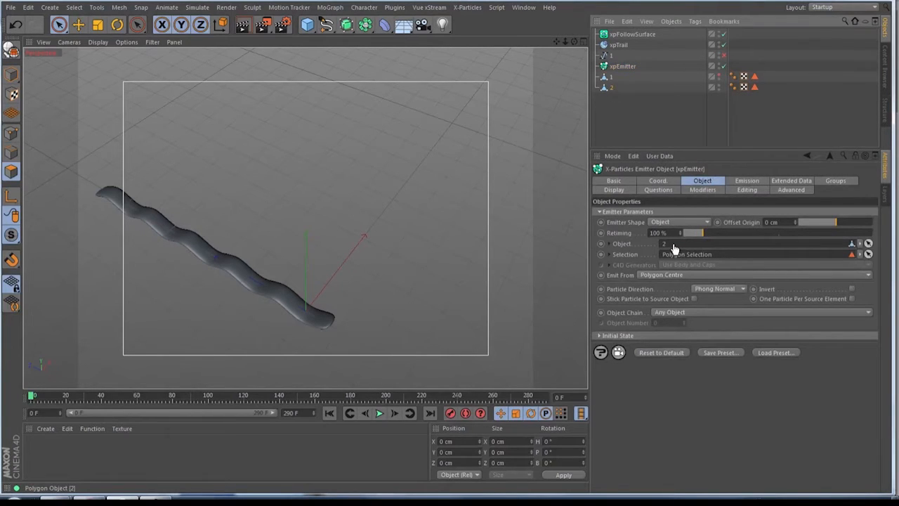
pyautogui.moveTo(755, 87); pyautogui.dragTo(709, 260)
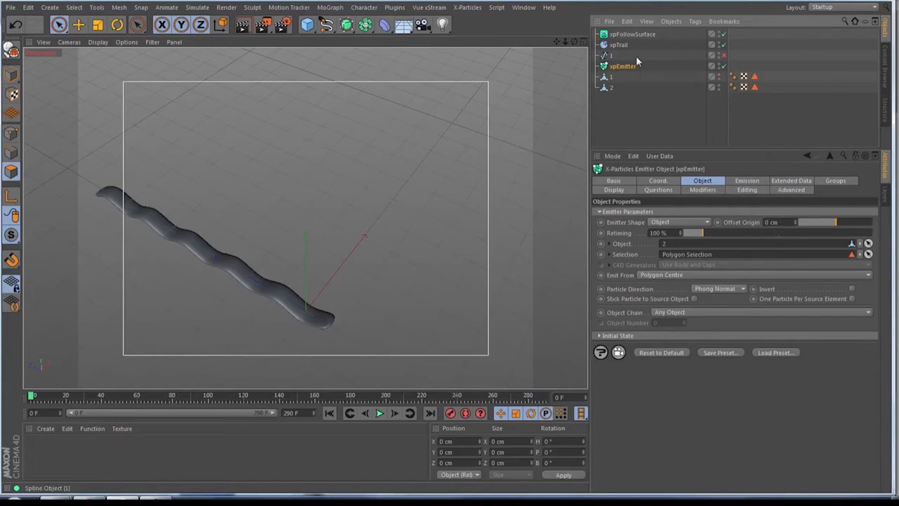
# Step: Assign polygon object 2 to the xpFollowSurface modifier and run the particle simulation to frame 185
pyautogui.click(632, 34)
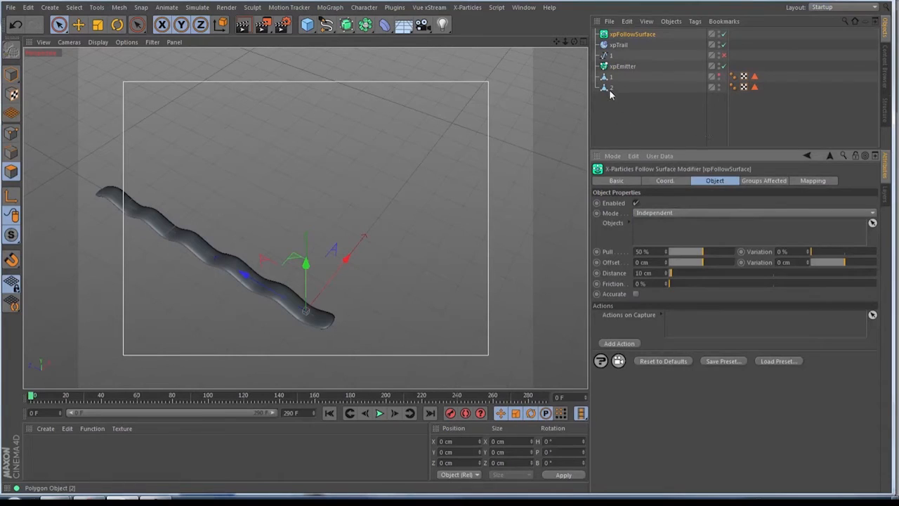
pyautogui.moveTo(612, 87); pyautogui.dragTo(680, 232)
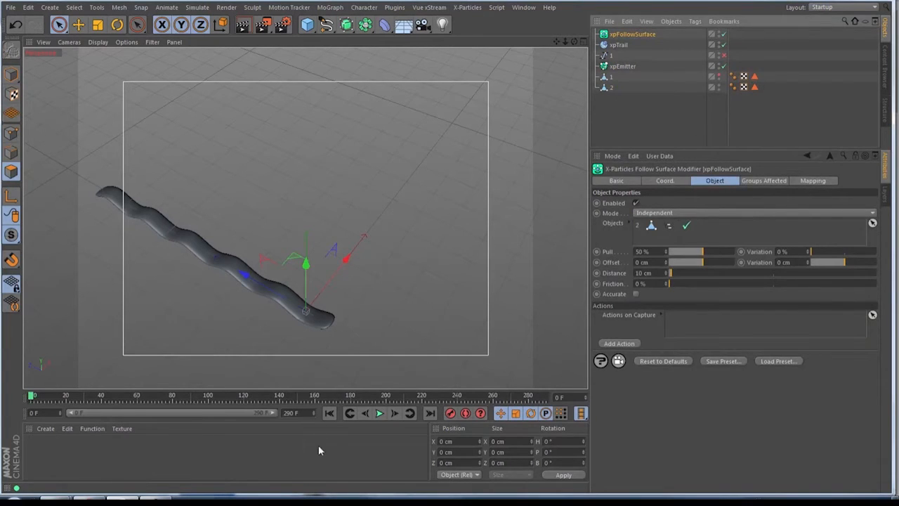
pyautogui.click(378, 413)
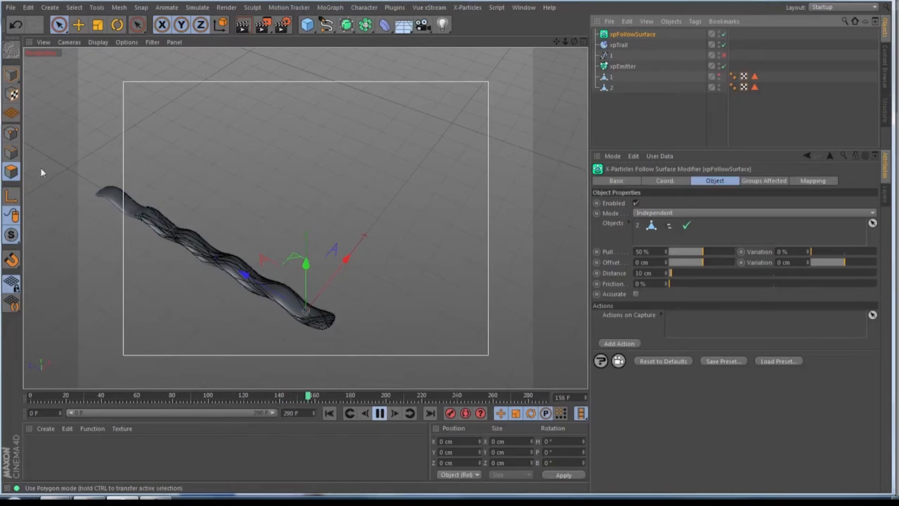
pyautogui.click(379, 414)
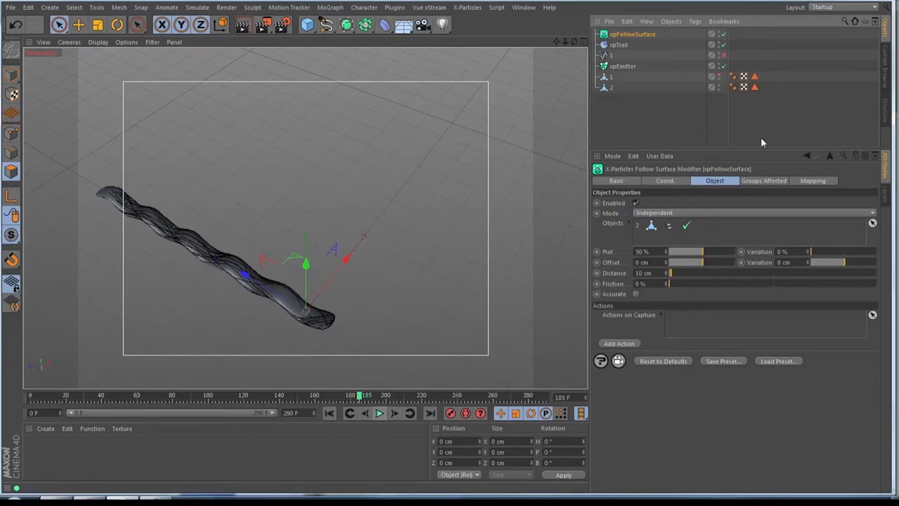
# Step: Convert the current state of xpTrail to a separate spline object and rename it 2
pyautogui.click(618, 45)
pyautogui.rightClick(618, 45)
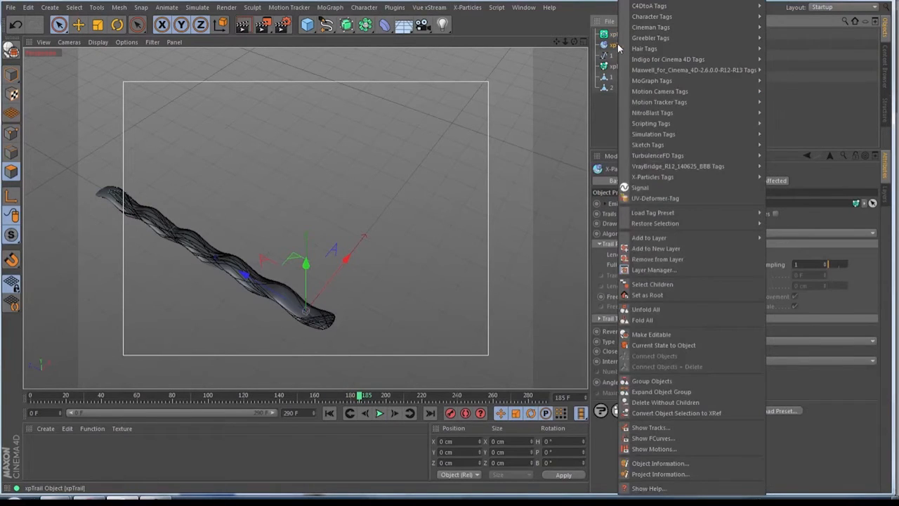
pyautogui.click(643, 345)
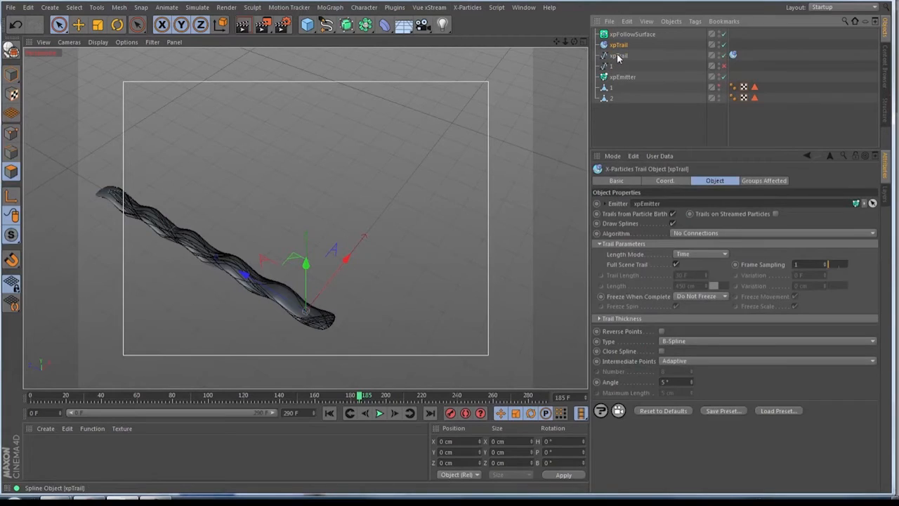
pyautogui.click(618, 57)
pyautogui.write('2')
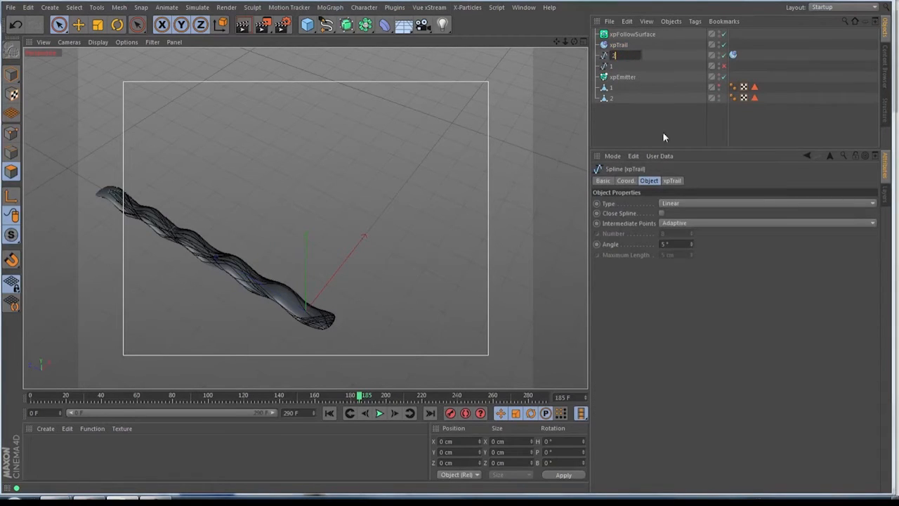
pyautogui.press('Return')
# Step: Delete the xpFollowSurface, xpTrail and xpEmitter objects together with the xpTrail tag on spline 2
pyautogui.click(732, 55)
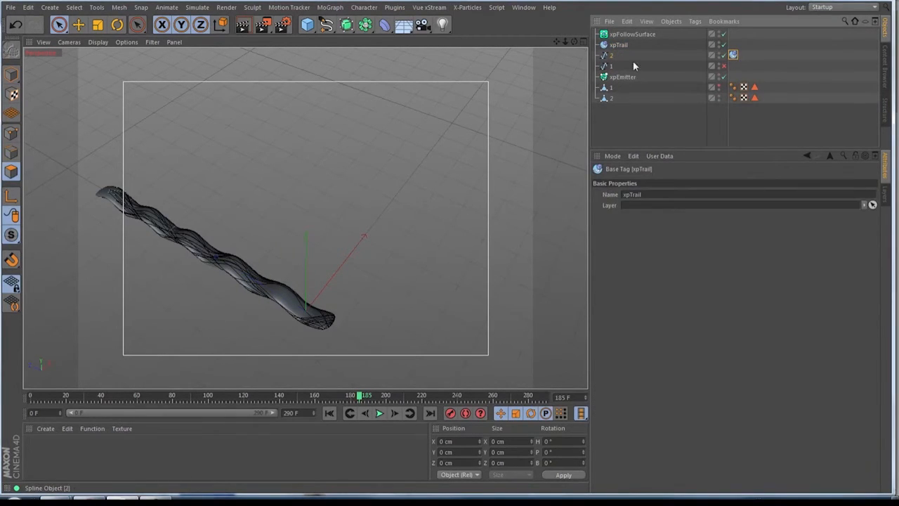
pyautogui.keyDown('shift'); pyautogui.click(621, 44); pyautogui.keyUp('shift')
pyautogui.keyDown('shift'); pyautogui.click(624, 34); pyautogui.keyUp('shift')
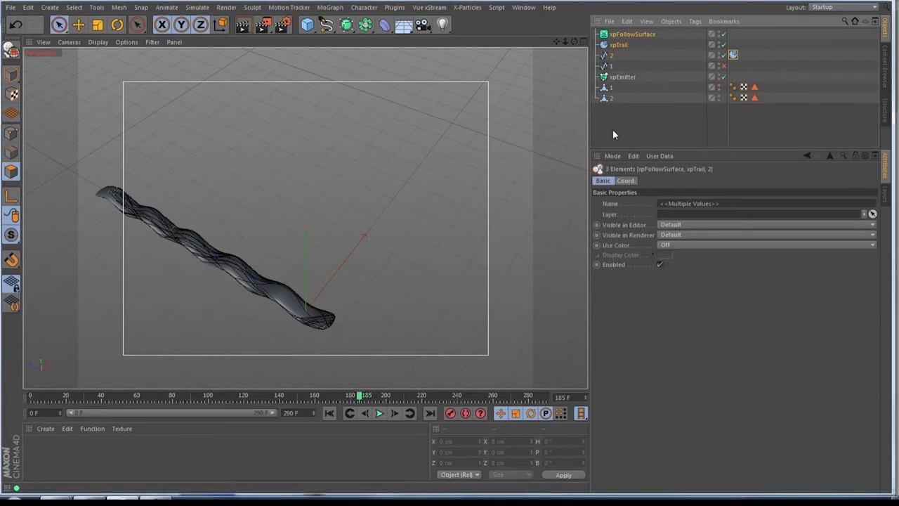
pyautogui.keyDown('shift'); pyautogui.click(623, 77); pyautogui.keyUp('shift')
pyautogui.keyDown('ctrl'); pyautogui.click(627, 55); pyautogui.keyUp('ctrl')
pyautogui.press('Delete')
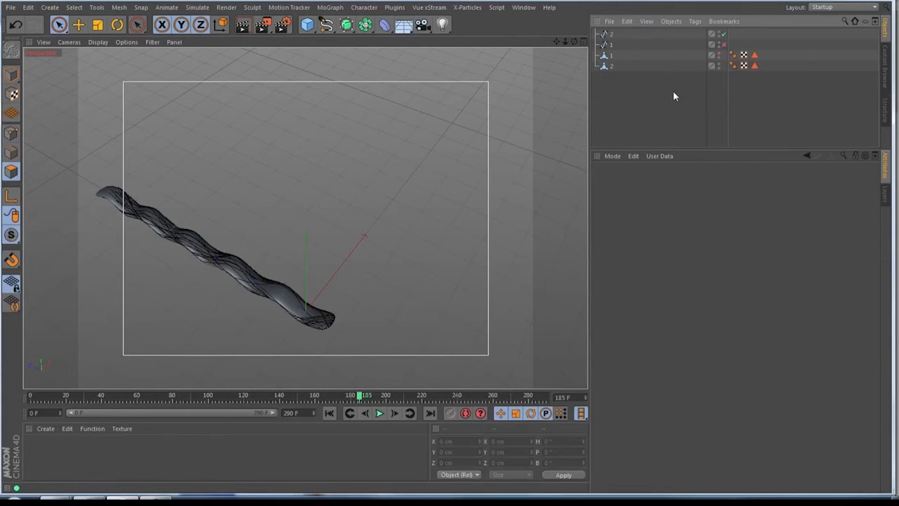
# Step: Enable spline 1 again and delete polygon objects 1 and 2, keeping only the two splines
pyautogui.click(725, 45)
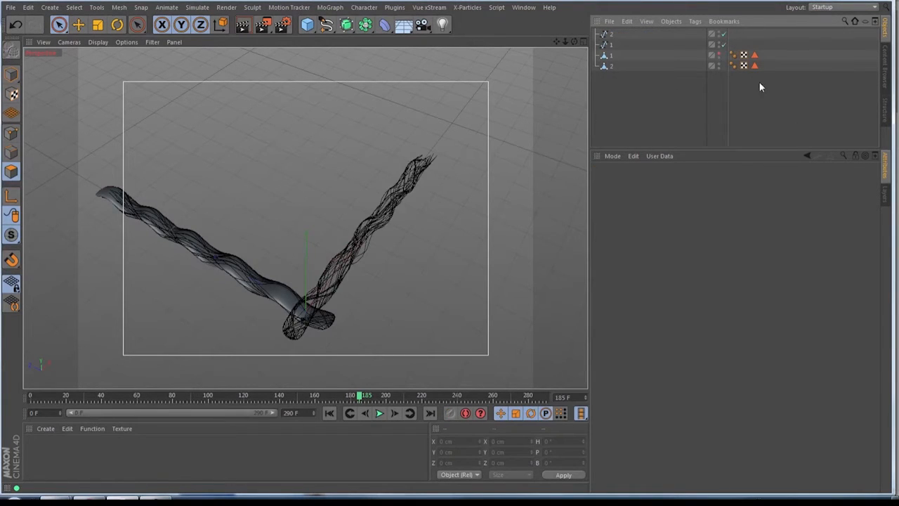
pyautogui.moveTo(624, 79); pyautogui.dragTo(601, 50)
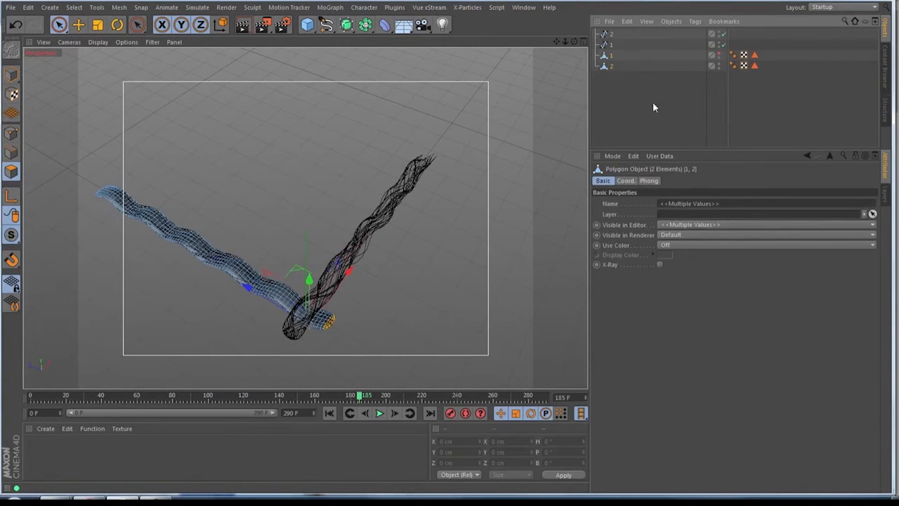
pyautogui.press('Delete')
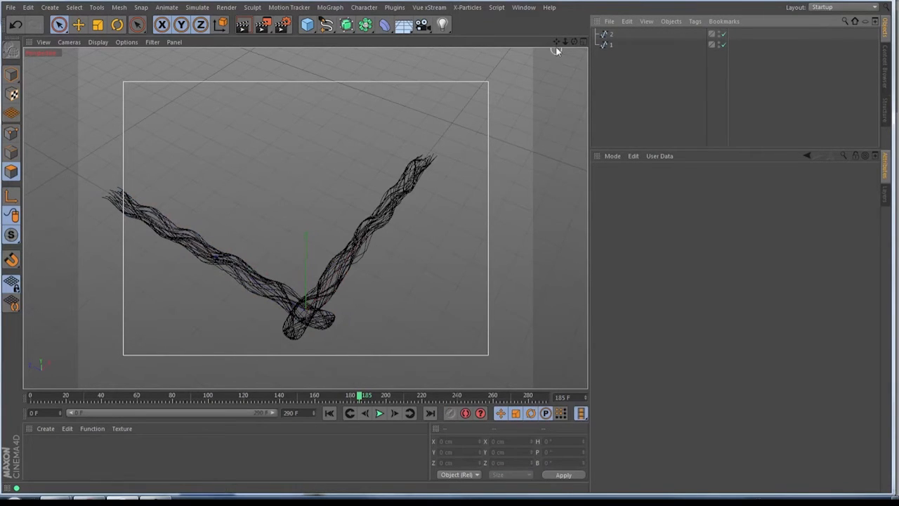
pyautogui.moveTo(556, 41)
pyautogui.mouseDown()
pyautogui.moveTo(561, 72)
pyautogui.moveTo(553, 50)
pyautogui.mouseUp()
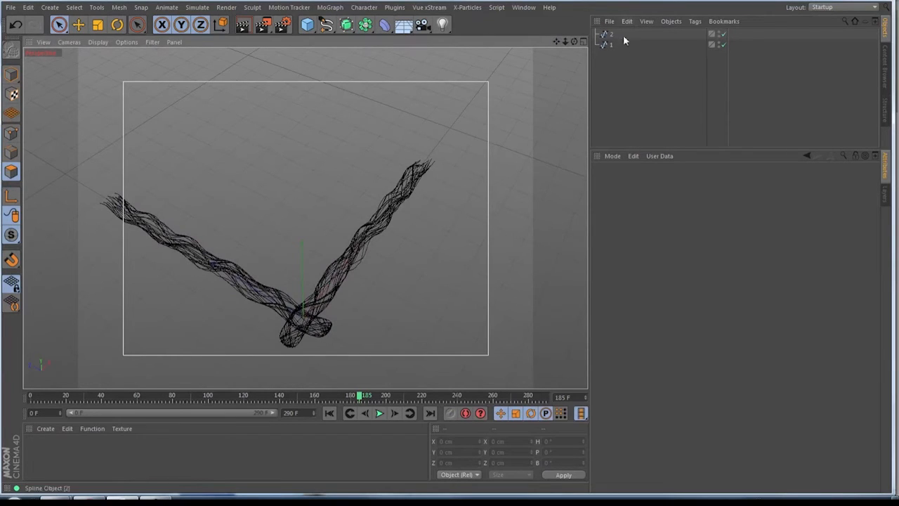
# Step: Add an xpSplineMesher with its size set to 1 cm and joins turned off
pyautogui.click(468, 7)
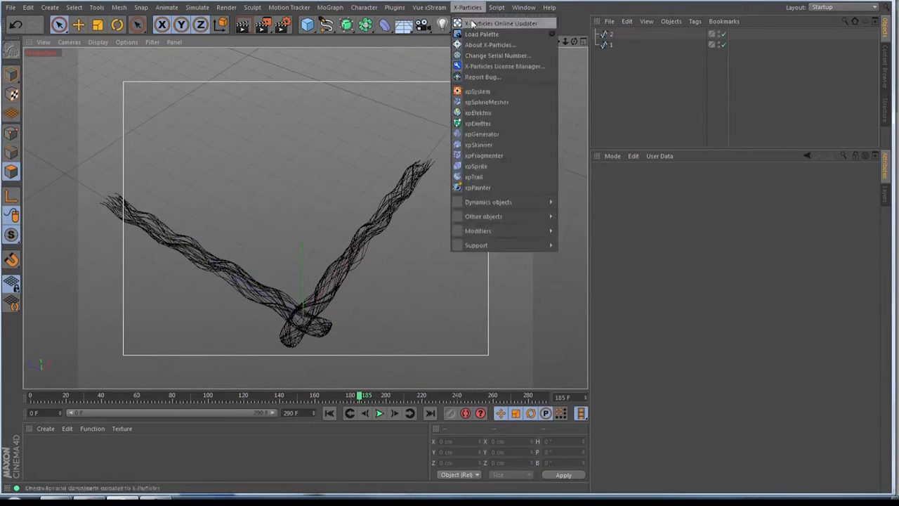
pyautogui.click(517, 105)
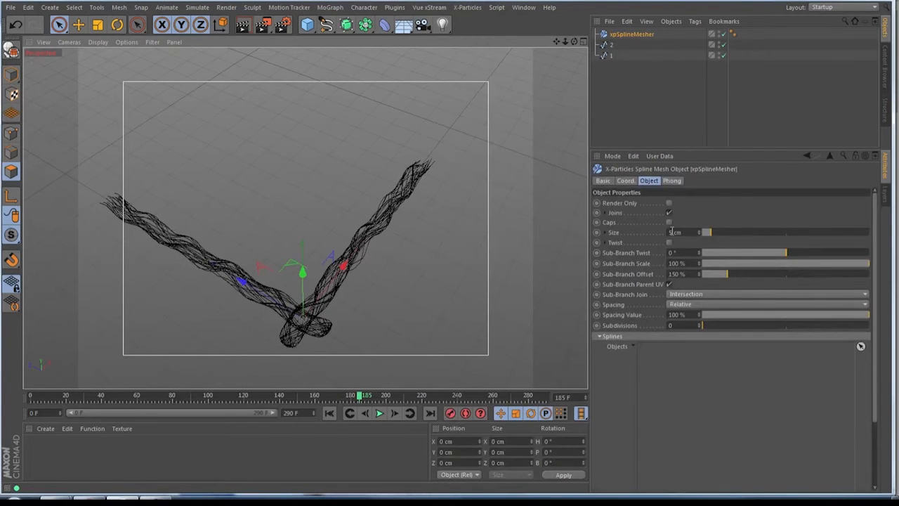
pyautogui.moveTo(672, 232); pyautogui.dragTo(649, 232)
pyautogui.write('1')
pyautogui.click(732, 205)
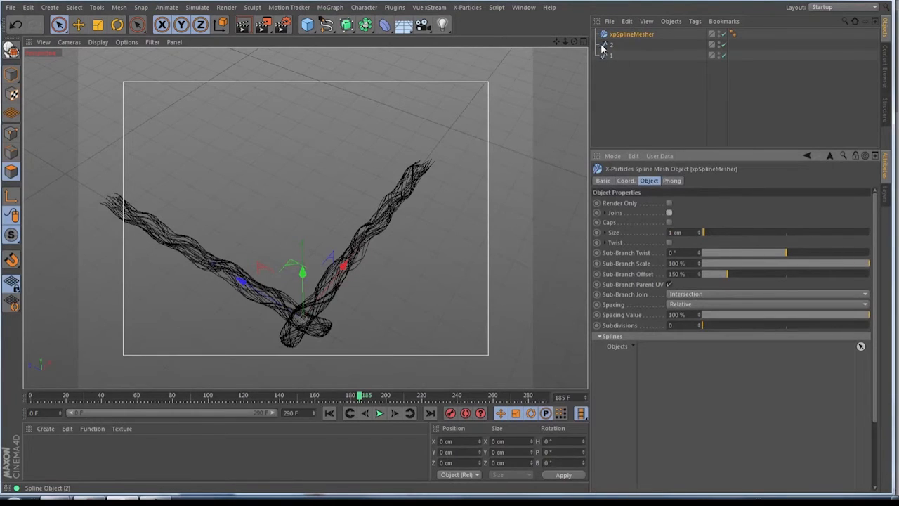
# Step: Assign spline 1 to the spline mesher and convert its current state to a polygon object named 1
pyautogui.moveTo(607, 58); pyautogui.dragTo(673, 371)
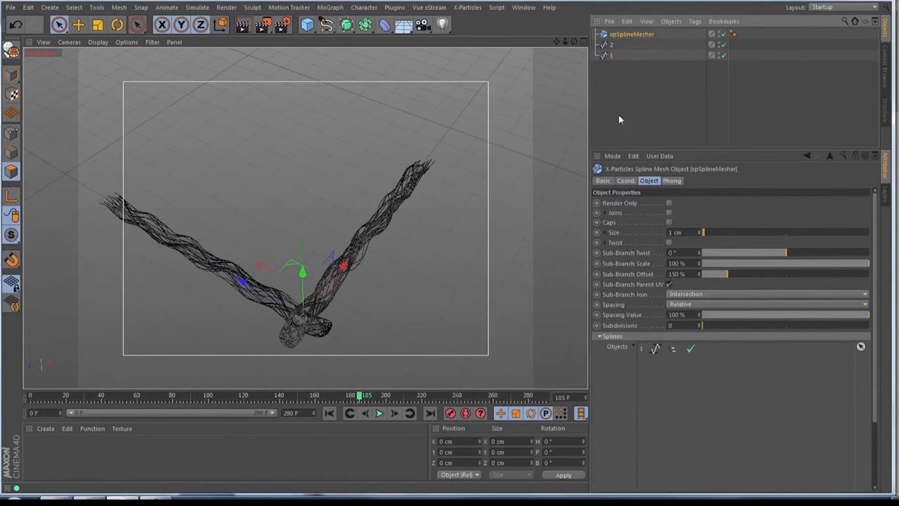
pyautogui.scroll(7, 311, 315)
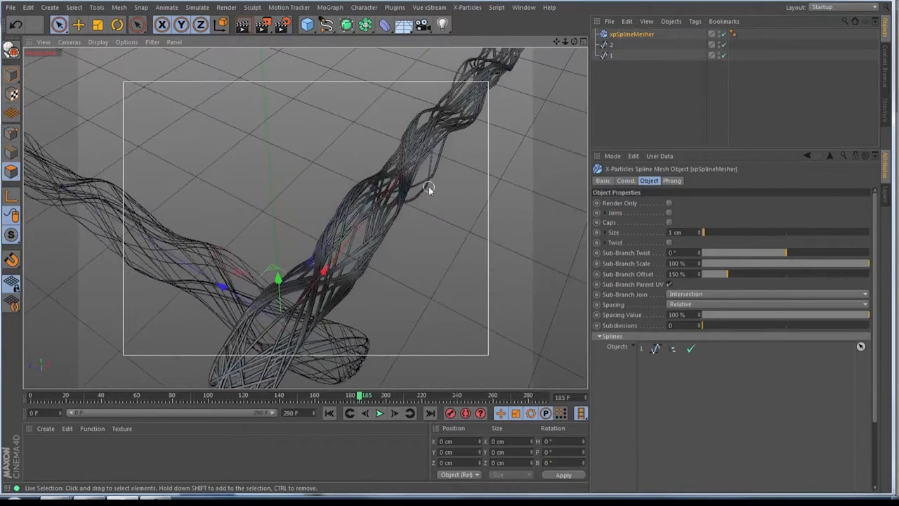
pyautogui.rightClick(618, 36)
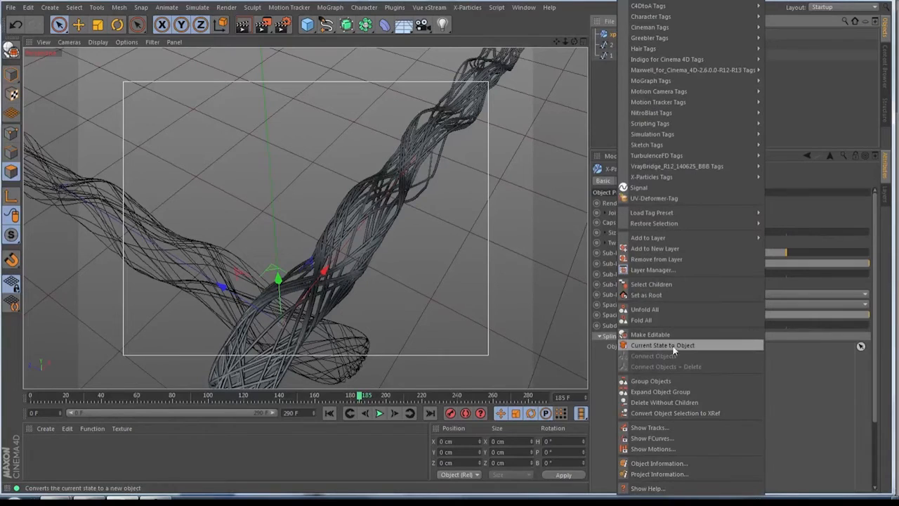
pyautogui.click(660, 345)
pyautogui.click(634, 45)
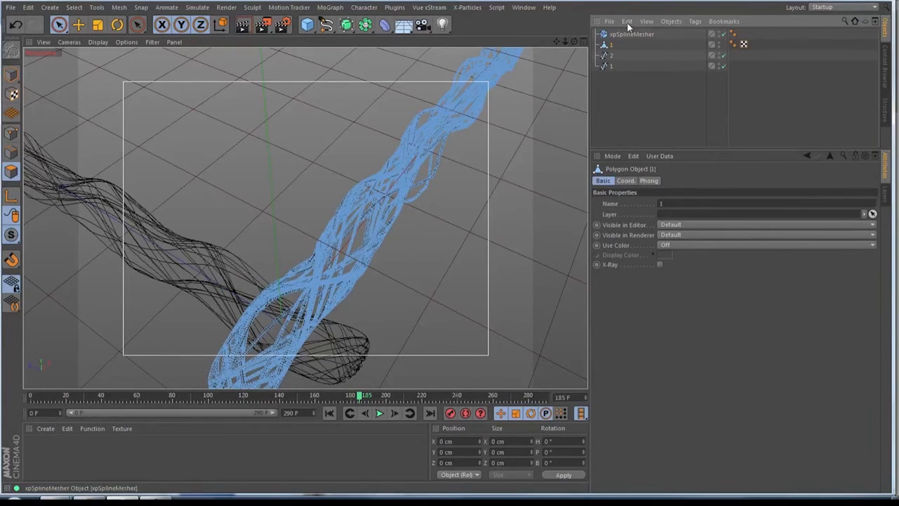
# Step: Delete the source spline 1, keeping the converted polygon object
pyautogui.click(627, 34)
pyautogui.click(608, 66)
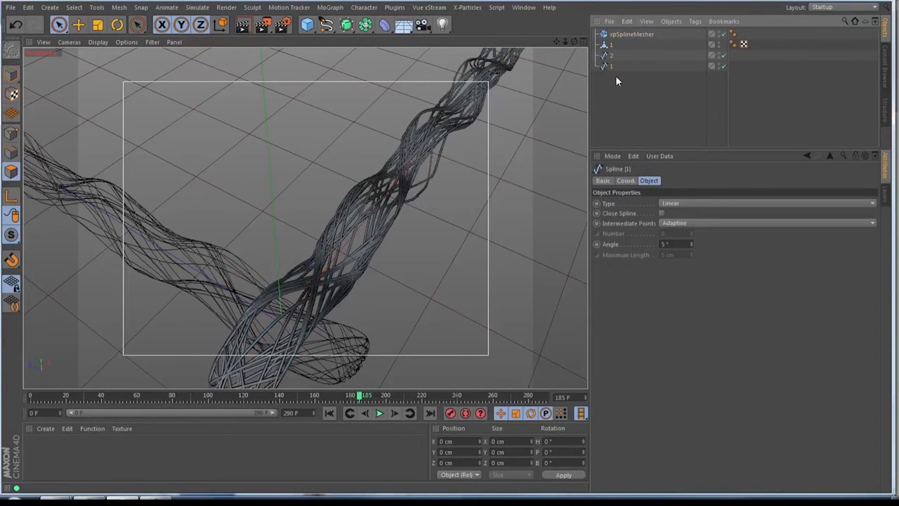
pyautogui.press('Delete')
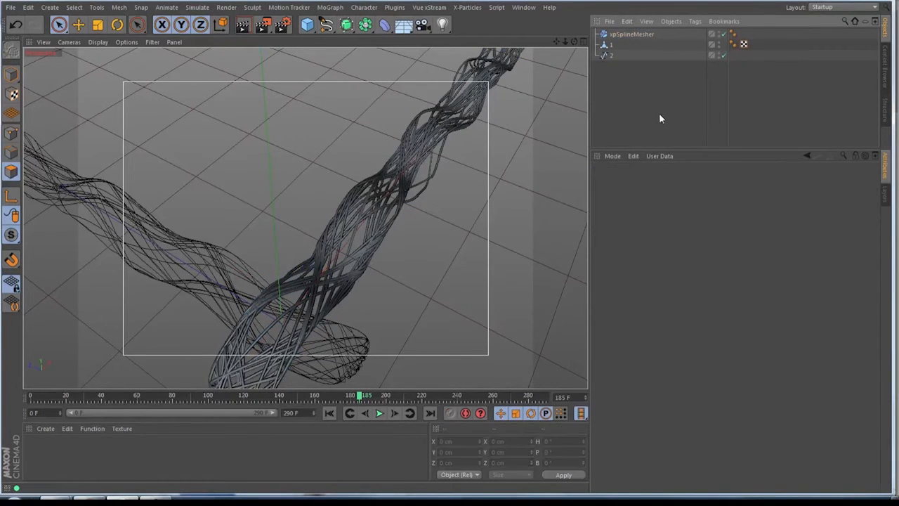
# Step: Assign spline 2 to the spline mesher and convert its current state to a polygon object
pyautogui.click(622, 33)
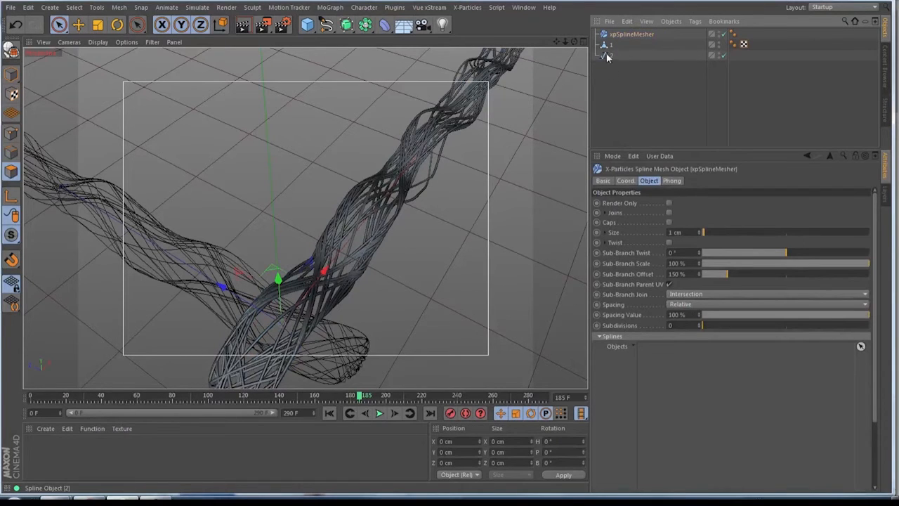
pyautogui.moveTo(696, 333); pyautogui.dragTo(682, 351)
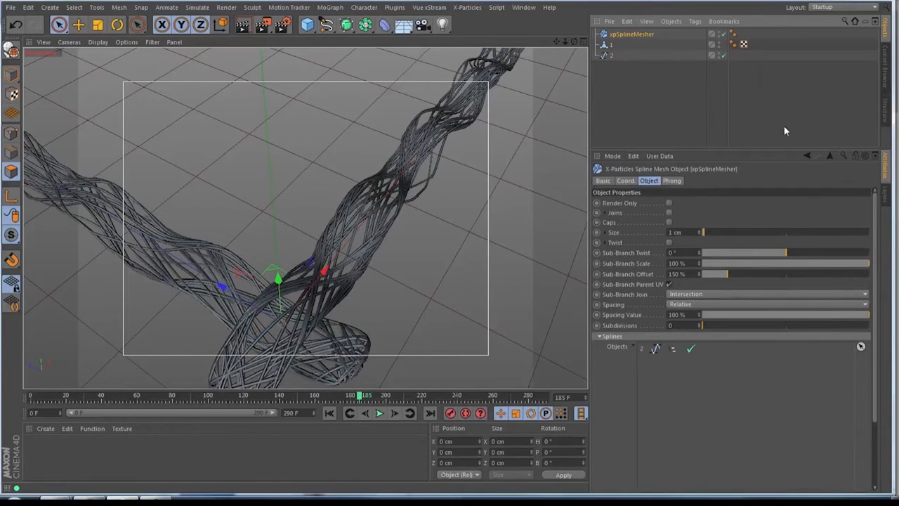
pyautogui.rightClick(623, 37)
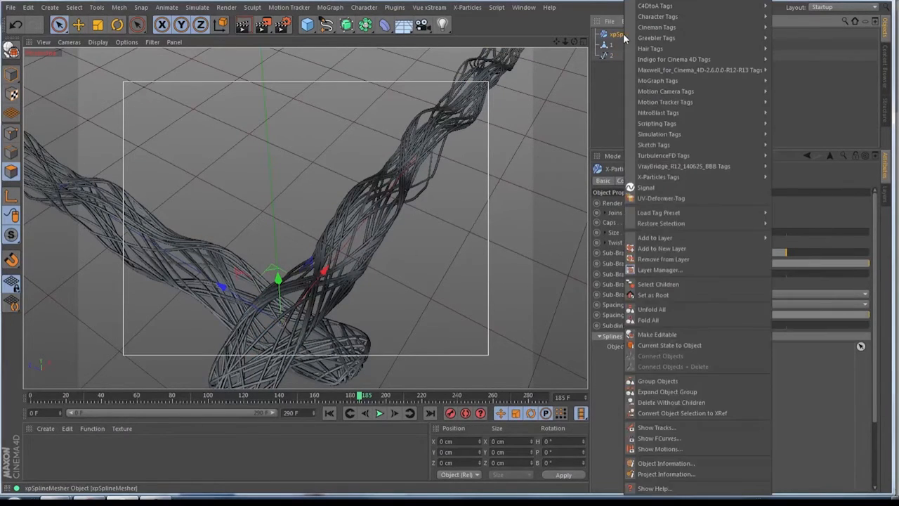
pyautogui.click(681, 345)
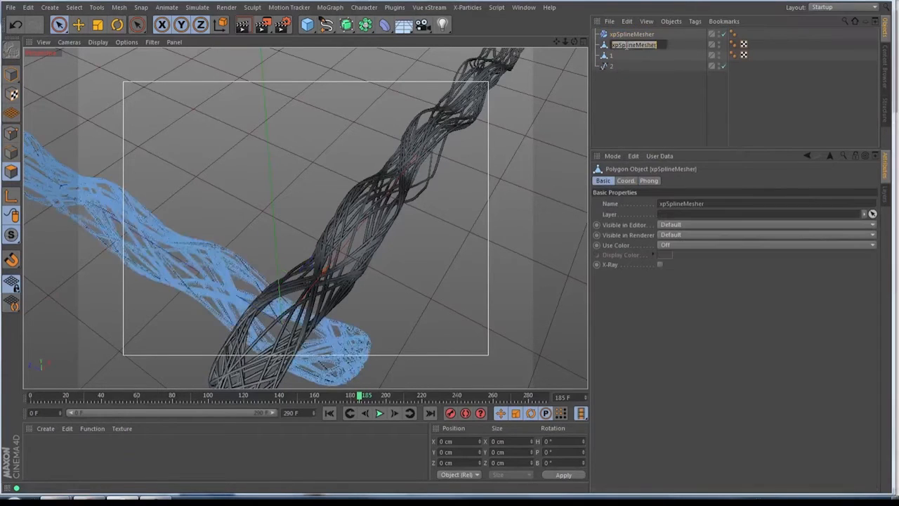
# Step: Name the converted polygon object 2, and delete the source spline 2 and the xpSplineMesher
pyautogui.press('Return')
pyautogui.click(609, 66)
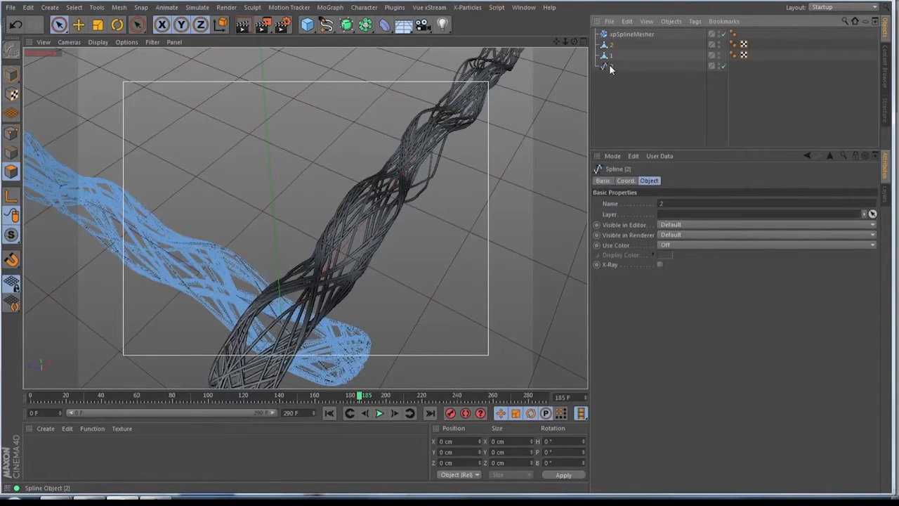
pyautogui.press('Delete')
pyautogui.click(623, 33)
pyautogui.press('Delete')
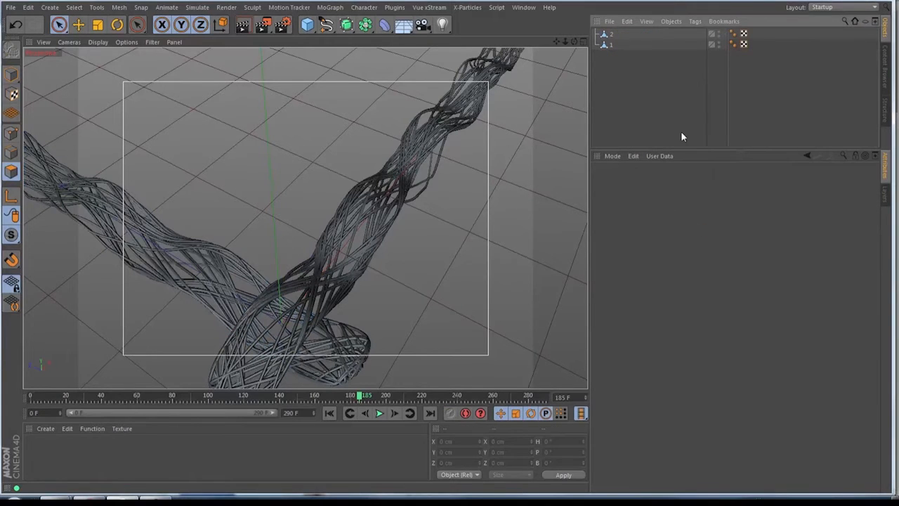
# Step: Add a MoGraph Cloner and place polygon object 1 inside it
pyautogui.moveTo(565, 41); pyautogui.dragTo(474, 46)
pyautogui.moveTo(558, 42); pyautogui.dragTo(571, 105)
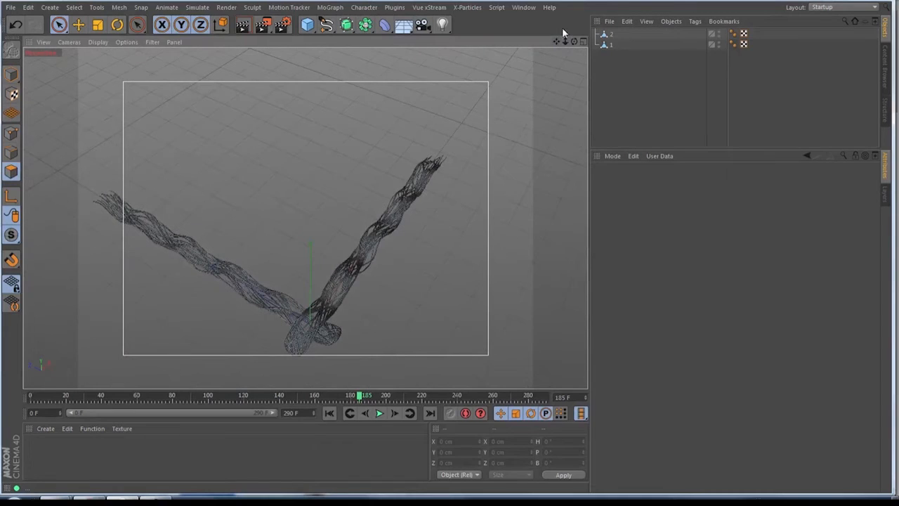
pyautogui.click(328, 7)
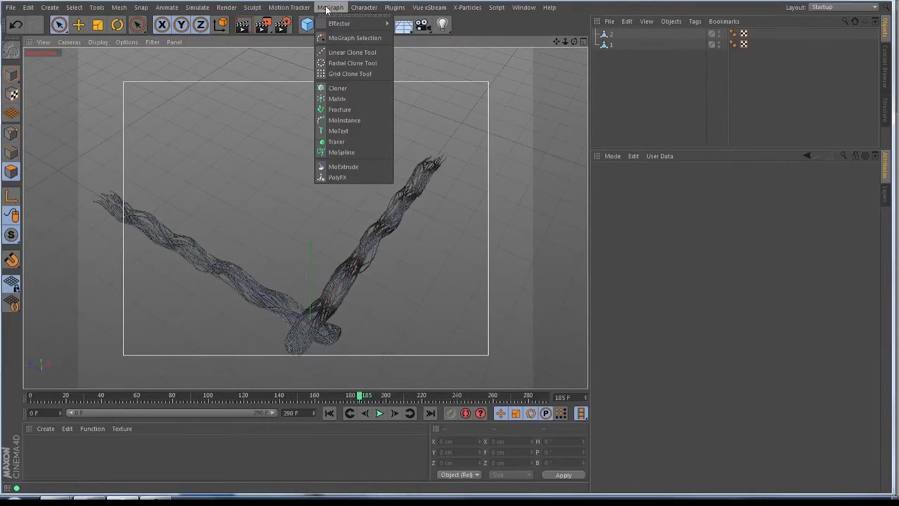
pyautogui.click(338, 89)
pyautogui.moveTo(609, 55)
pyautogui.mouseDown()
pyautogui.moveTo(628, 35)
pyautogui.moveTo(574, 42)
pyautogui.mouseUp()
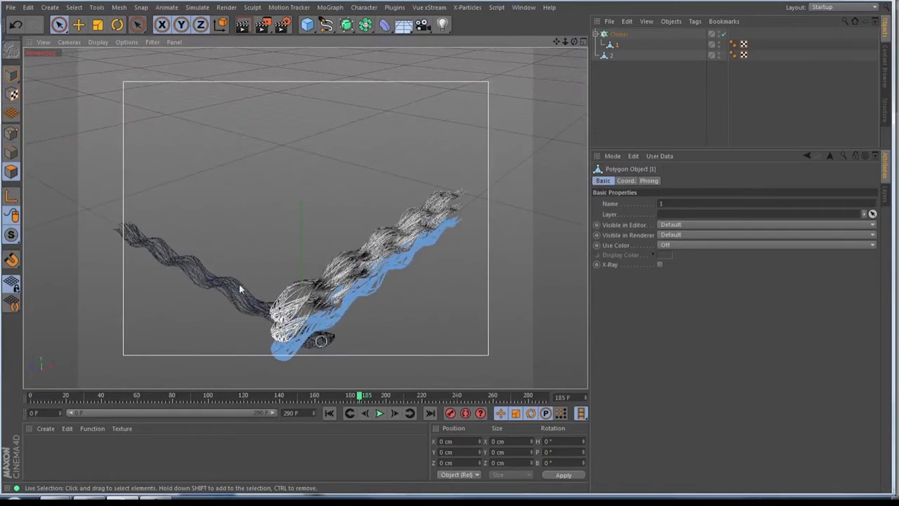
# Step: Set the Cloner to 5 linear clones with a per-step position of 0 cm in Y and 168 cm in Z
pyautogui.click(619, 33)
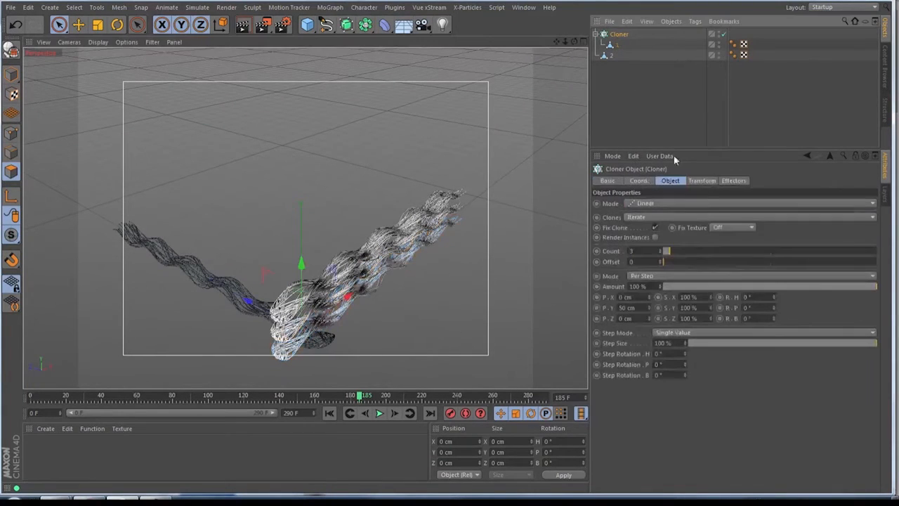
pyautogui.doubleClick(636, 309)
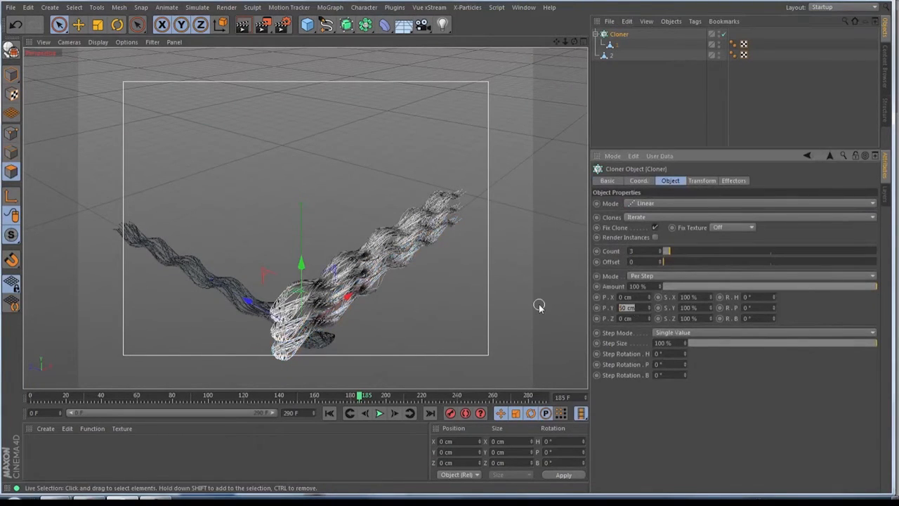
pyautogui.write('0')
pyautogui.press('Tab')
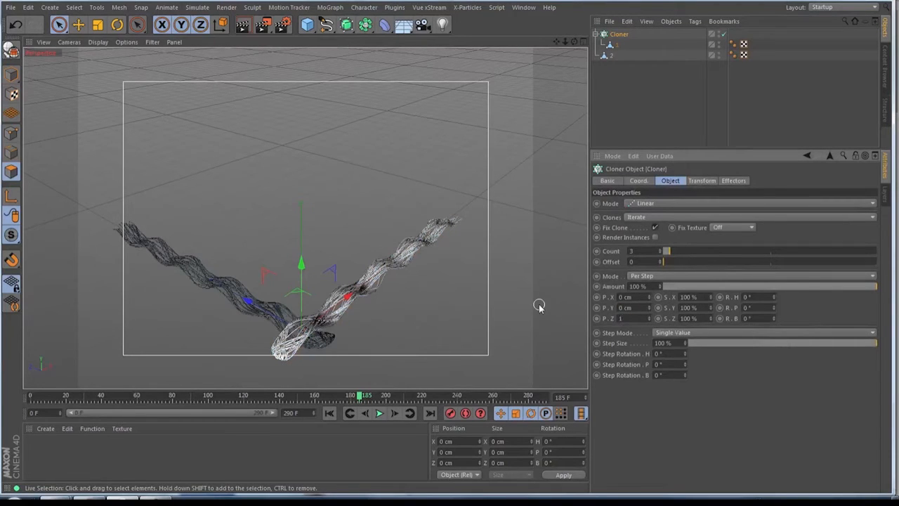
pyautogui.write('168')
pyautogui.press('Return')
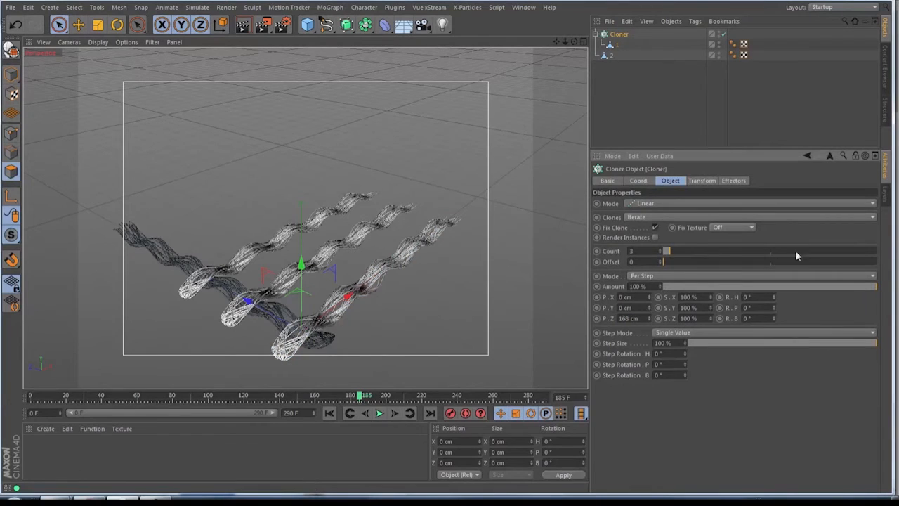
pyautogui.click(660, 251)
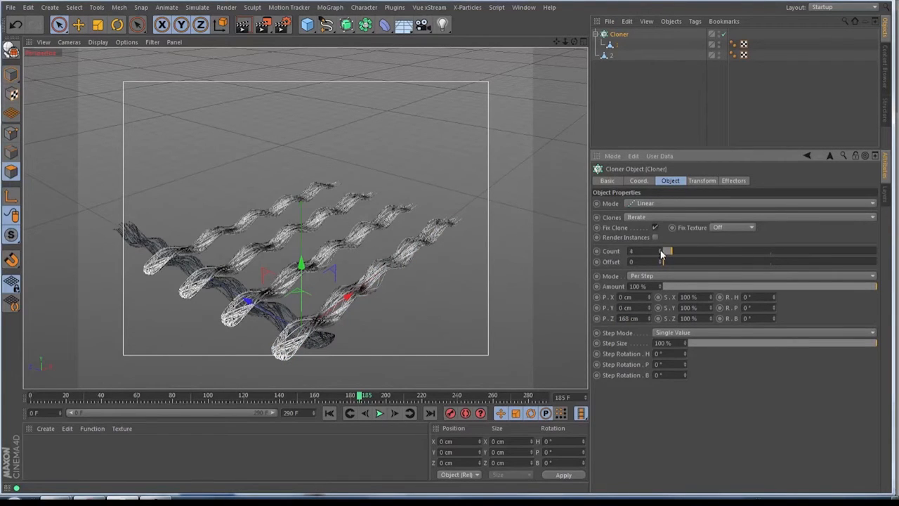
pyautogui.click(661, 251)
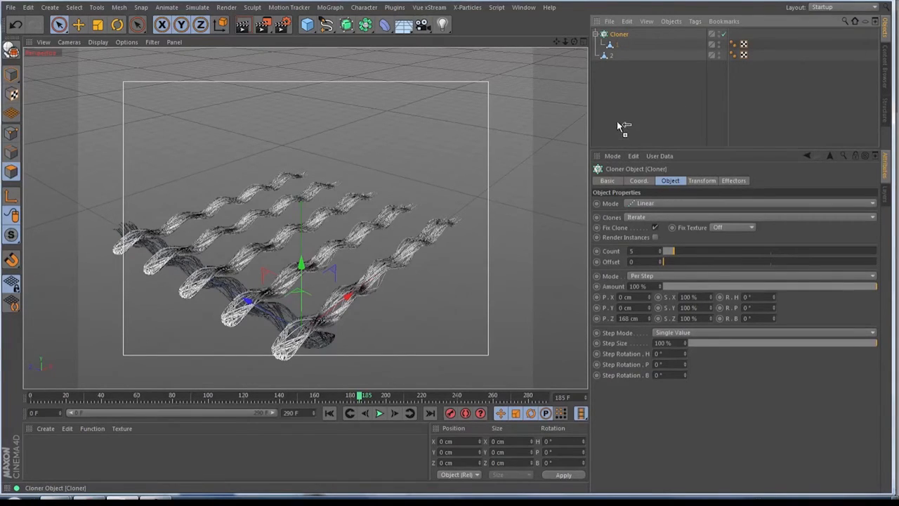
# Step: Duplicate the Cloner and replace the copy's child with polygon object 2
pyautogui.keyDown('ctrl'); pyautogui.moveTo(617, 123); pyautogui.dragTo(617, 113); pyautogui.keyUp('ctrl')
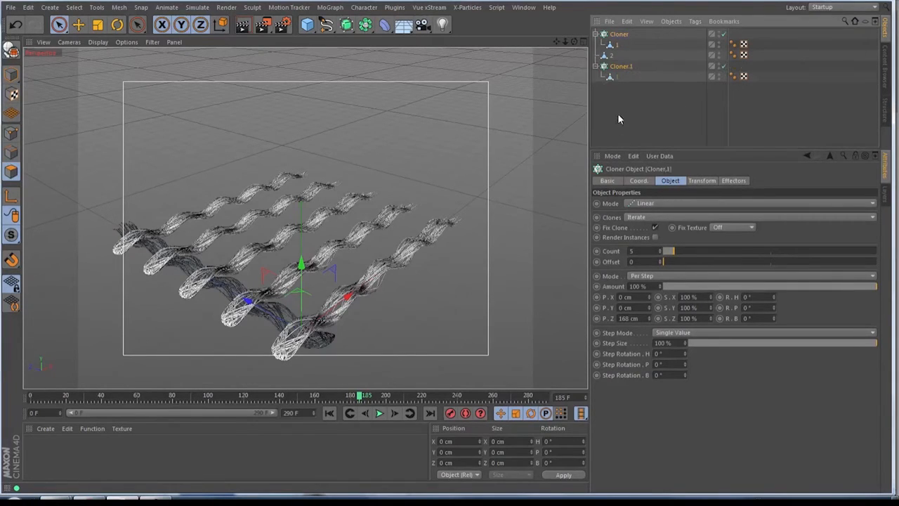
pyautogui.click(614, 76)
pyautogui.press('Delete')
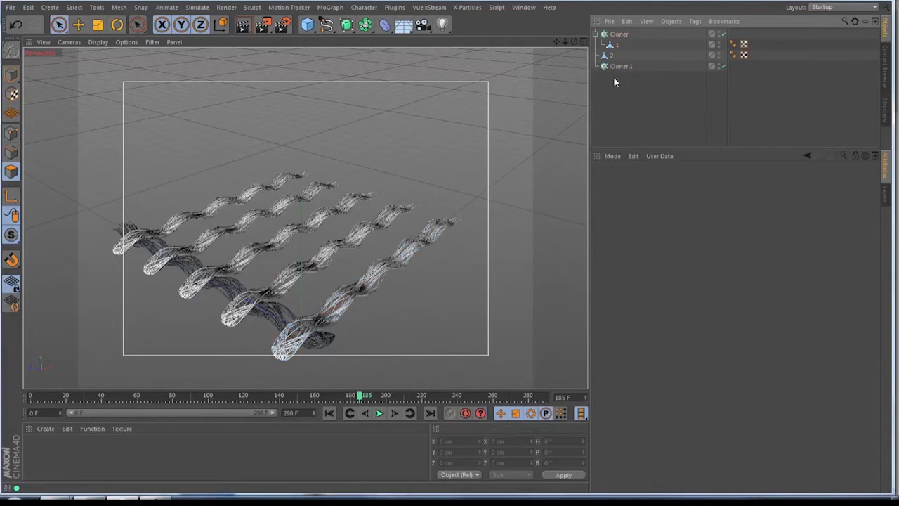
pyautogui.moveTo(612, 56); pyautogui.dragTo(620, 71)
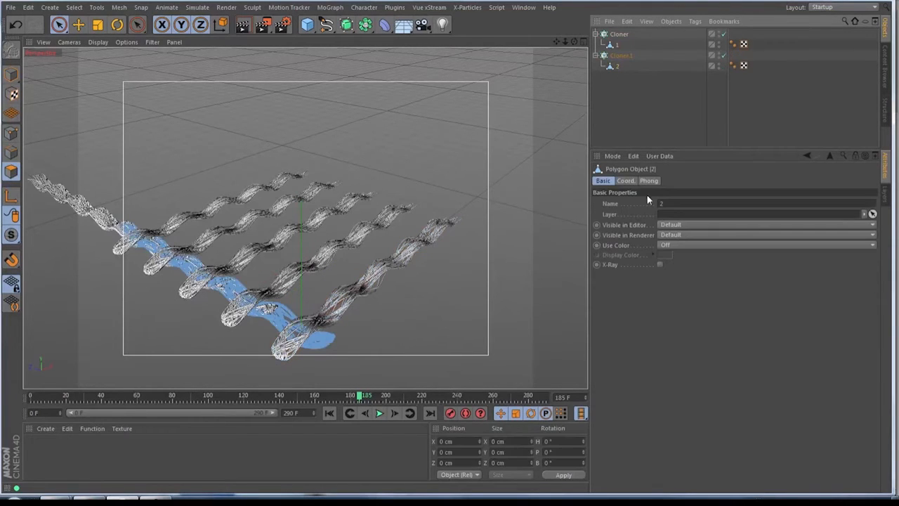
# Step: Set the second Cloner's per-step position to 168 cm in X and 0 cm in Z
pyautogui.click(609, 56)
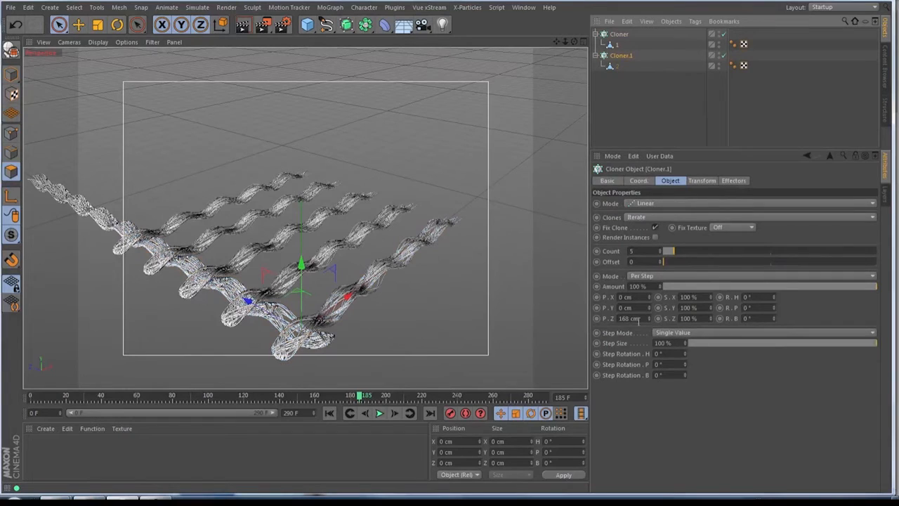
pyautogui.doubleClick(639, 319)
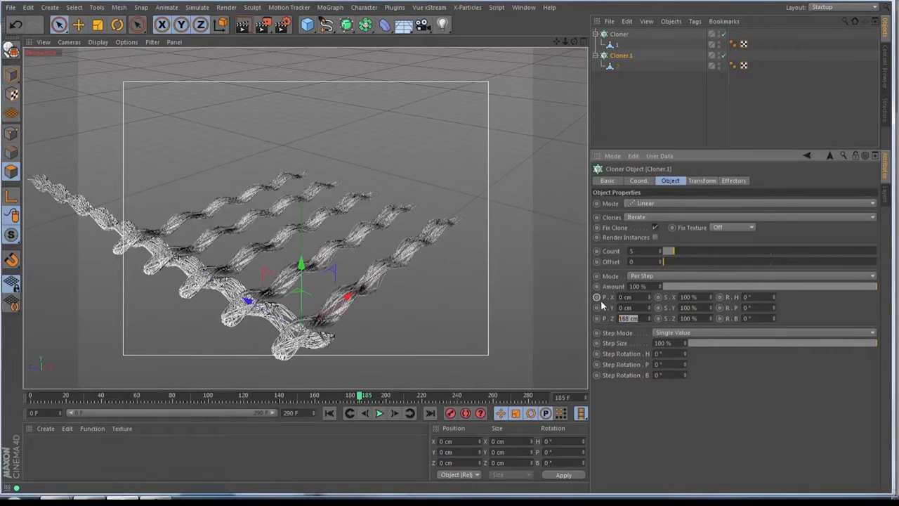
pyautogui.press('BackSpace')
pyautogui.doubleClick(642, 297)
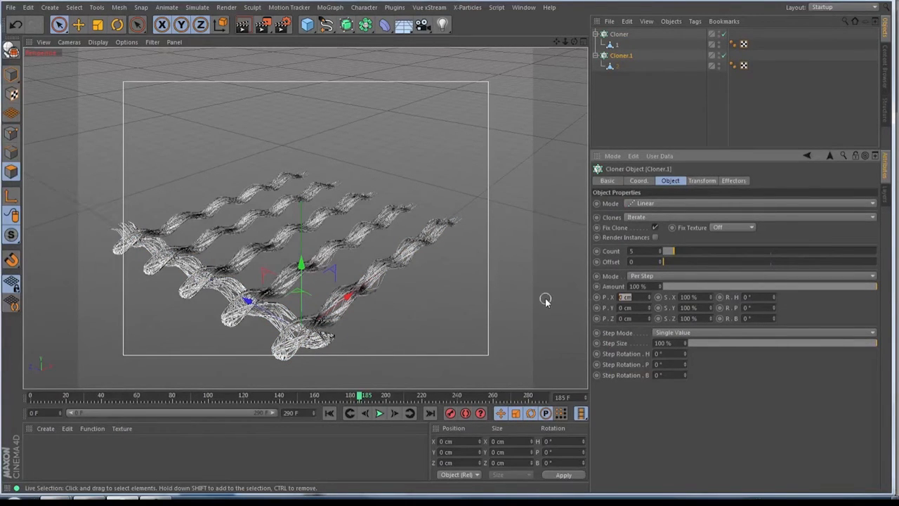
pyautogui.write('168')
pyautogui.press('Return')
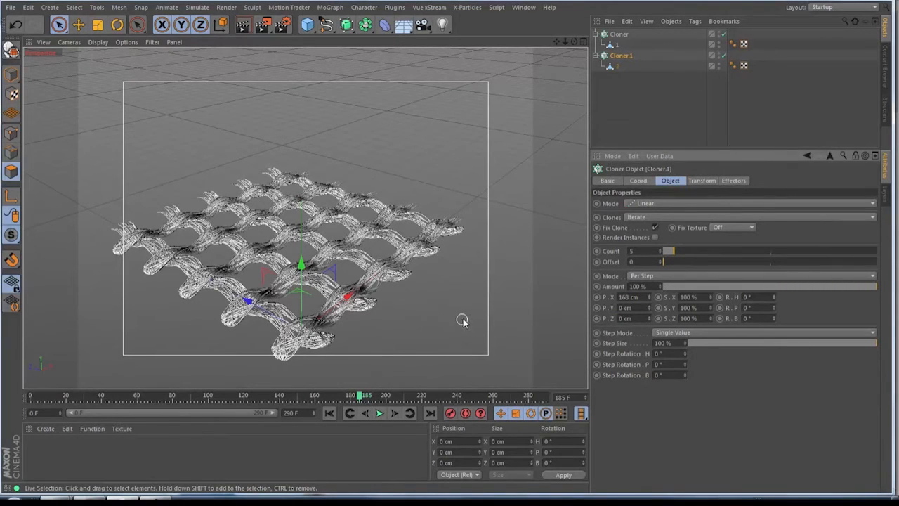
# Step: Collapse both cloner hierarchies and make the two cloners editable together
pyautogui.click(595, 56)
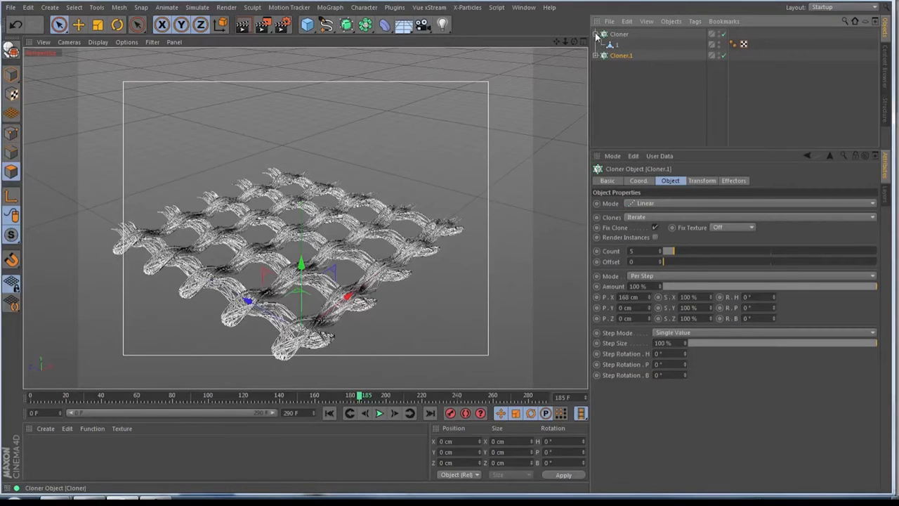
pyautogui.click(595, 33)
pyautogui.click(607, 88)
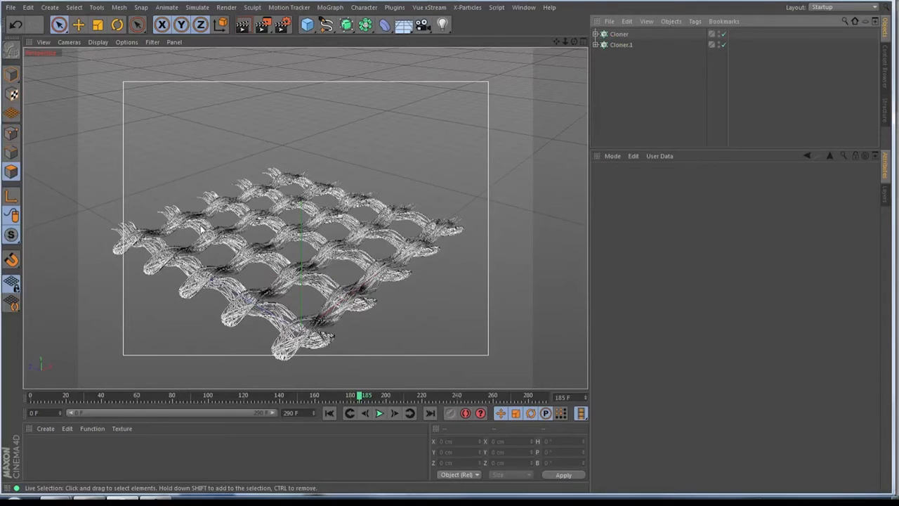
pyautogui.click(608, 35)
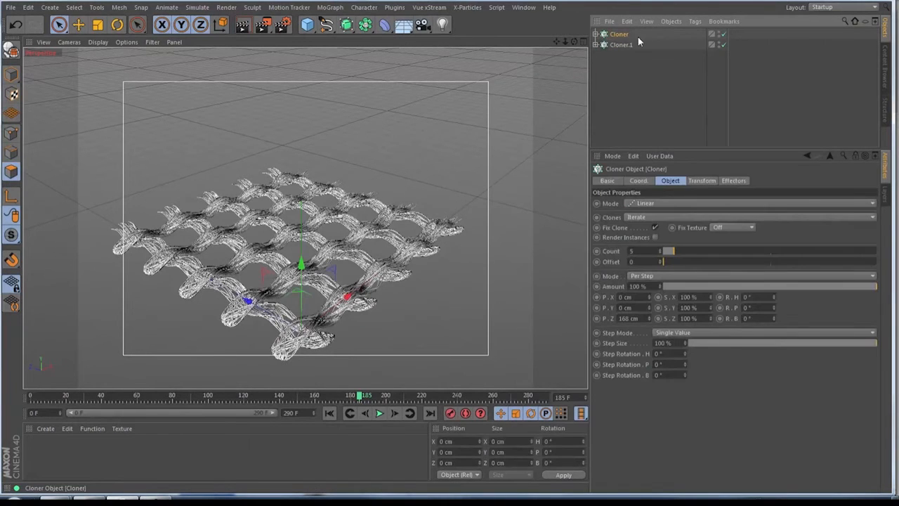
pyautogui.keyDown('shift'); pyautogui.click(621, 45); pyautogui.keyUp('shift')
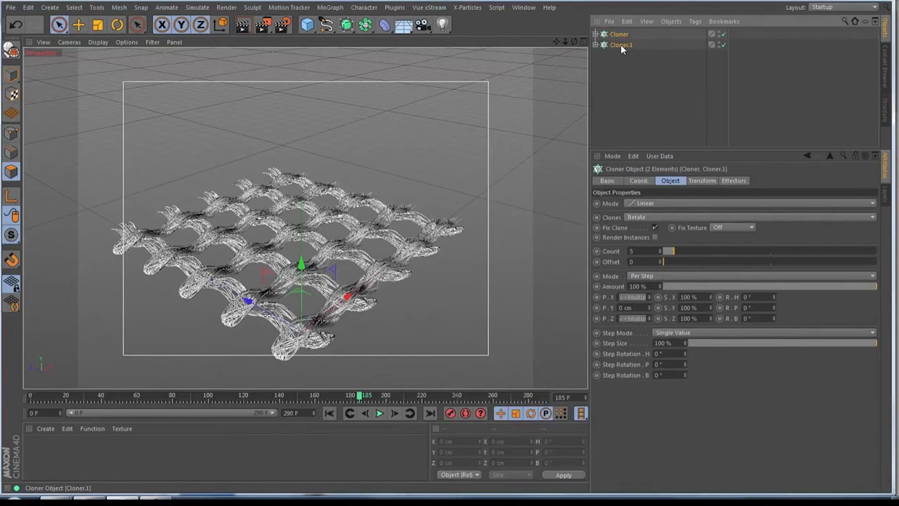
pyautogui.press('c')
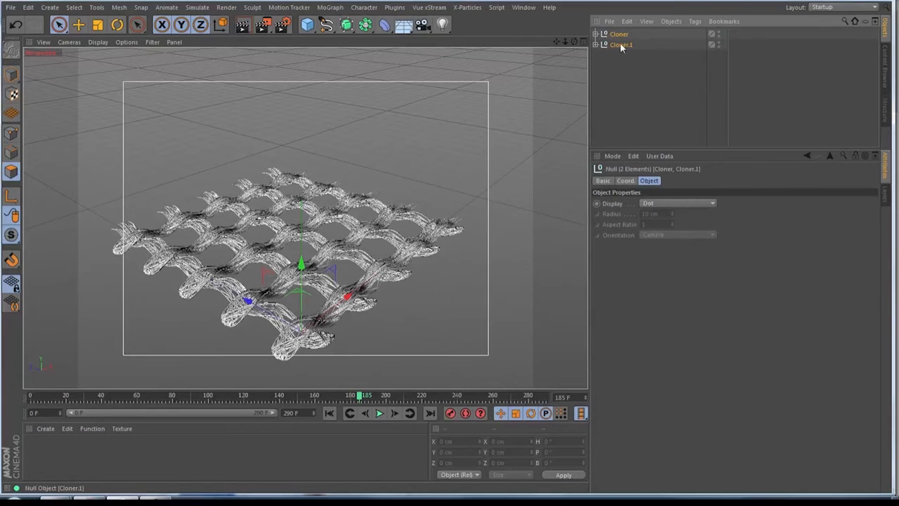
# Step: Select all children of both cloner nulls and merge everything into a single mesh with Connect Objects + Delete
pyautogui.rightClick(621, 46)
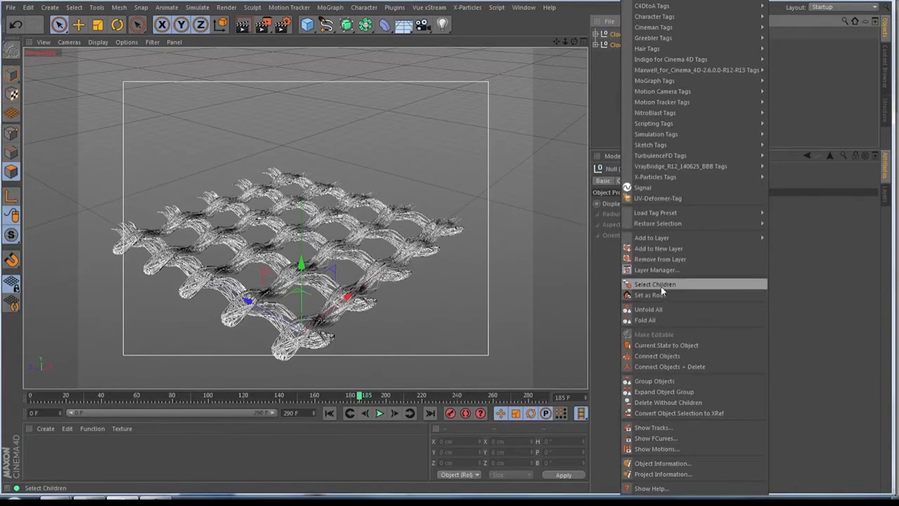
pyautogui.click(657, 284)
pyautogui.rightClick(621, 42)
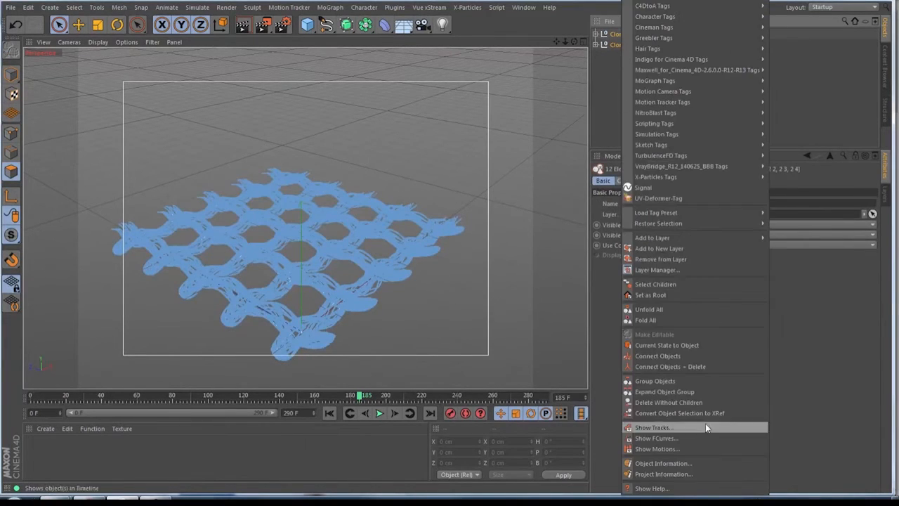
pyautogui.click(658, 367)
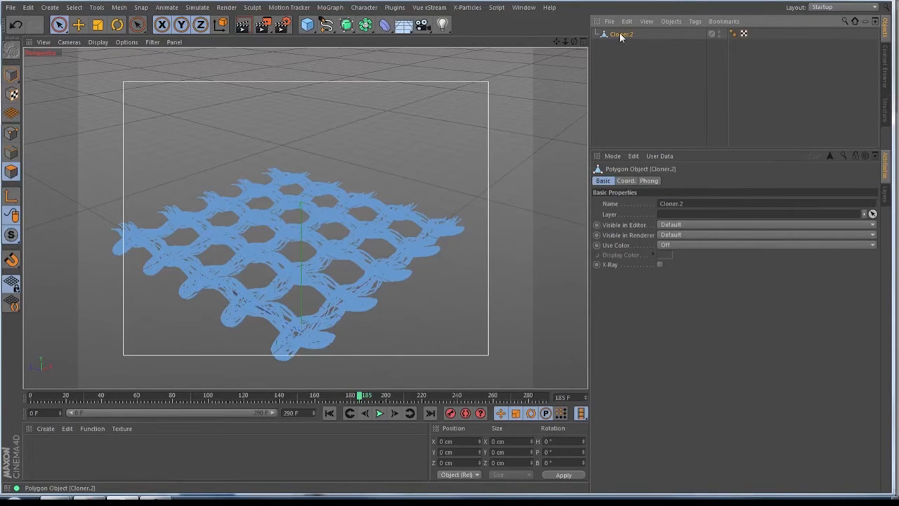
# Step: Duplicate the merged weave mesh and set the copy's pitch rotation to 180°
pyautogui.keyDown('ctrl'); pyautogui.moveTo(626, 35); pyautogui.dragTo(628, 89); pyautogui.keyUp('ctrl')
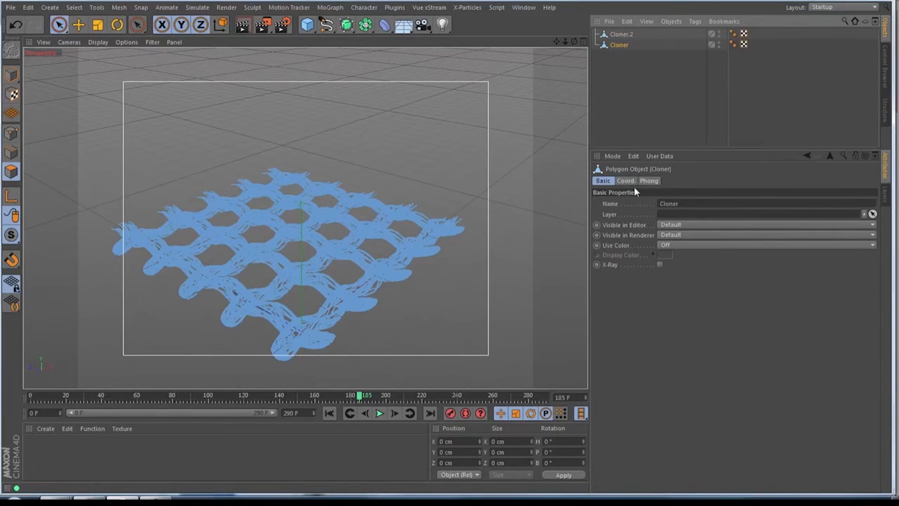
pyautogui.click(625, 181)
pyautogui.doubleClick(762, 215)
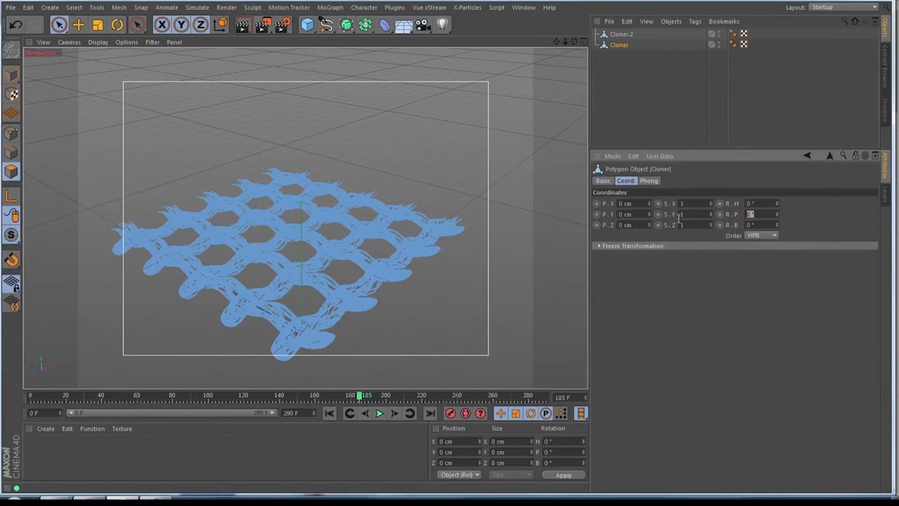
pyautogui.press('Return')
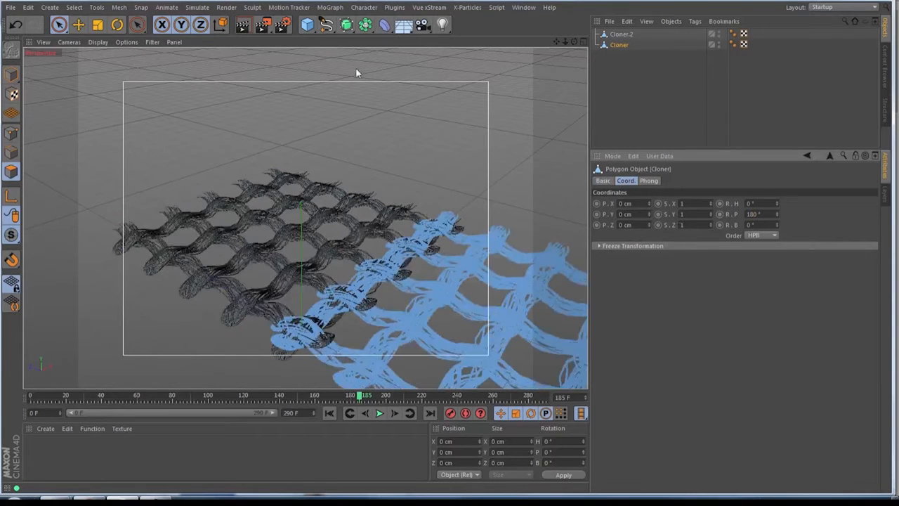
# Step: Move the rotated copy over the original weave, to about 588 cm in Z and 83 cm in X
pyautogui.press('e')
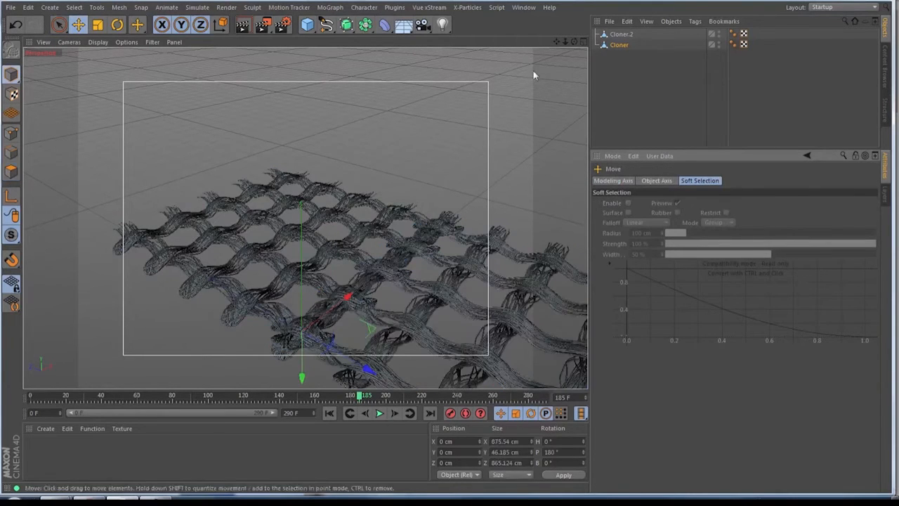
pyautogui.moveTo(574, 42); pyautogui.dragTo(625, 16)
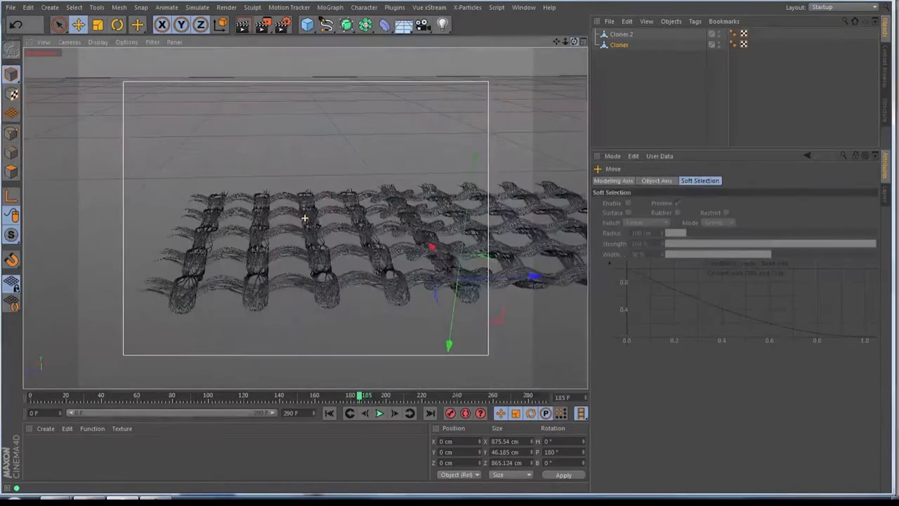
pyautogui.moveTo(524, 274); pyautogui.dragTo(291, 284)
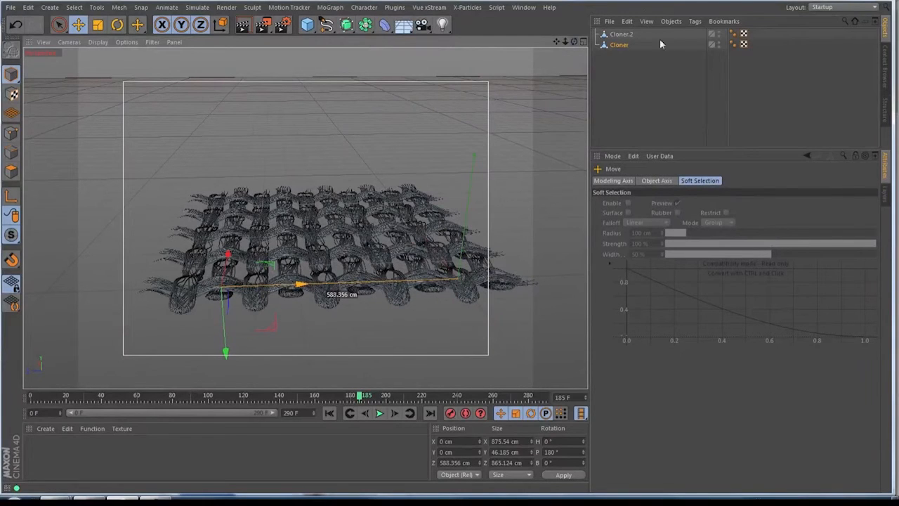
pyautogui.moveTo(574, 41); pyautogui.dragTo(574, 42)
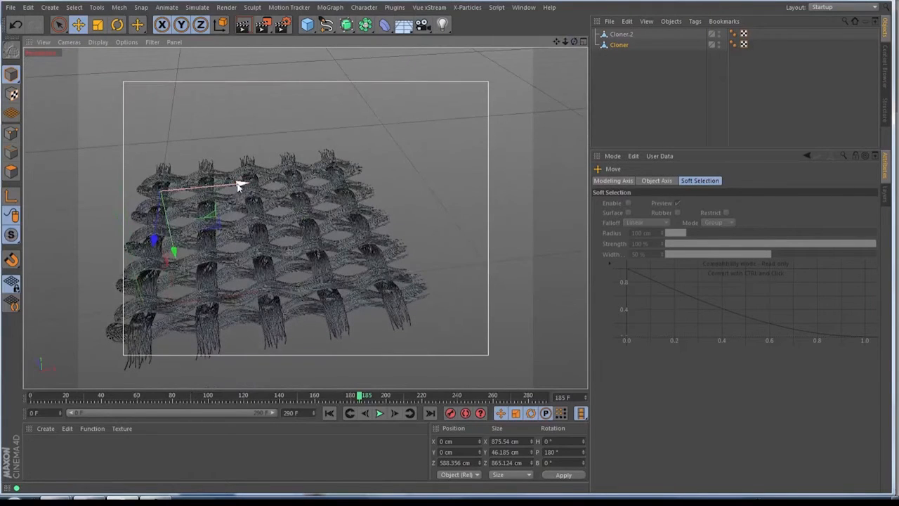
pyautogui.moveTo(241, 184); pyautogui.dragTo(260, 184)
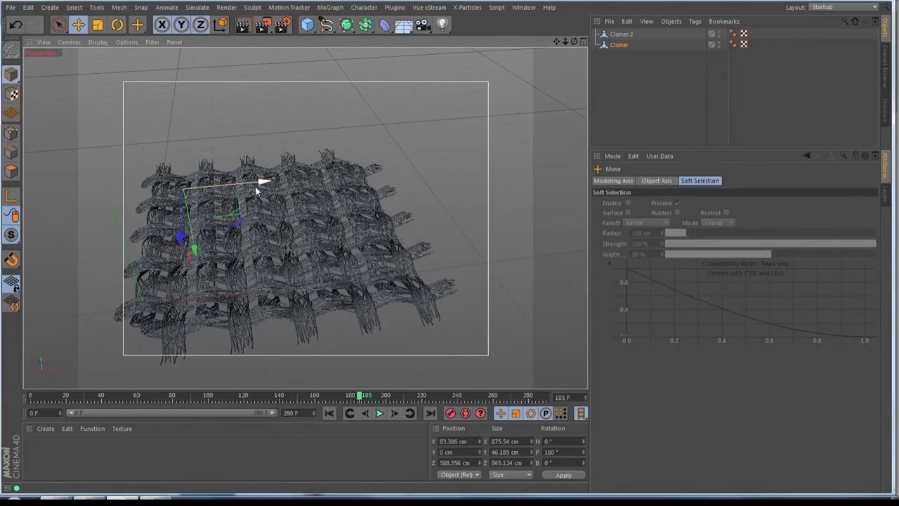
# Step: Inspect the interlacing of the two weave meshes from the top view and from an angle in perspective
pyautogui.click(583, 41)
pyautogui.click(582, 41)
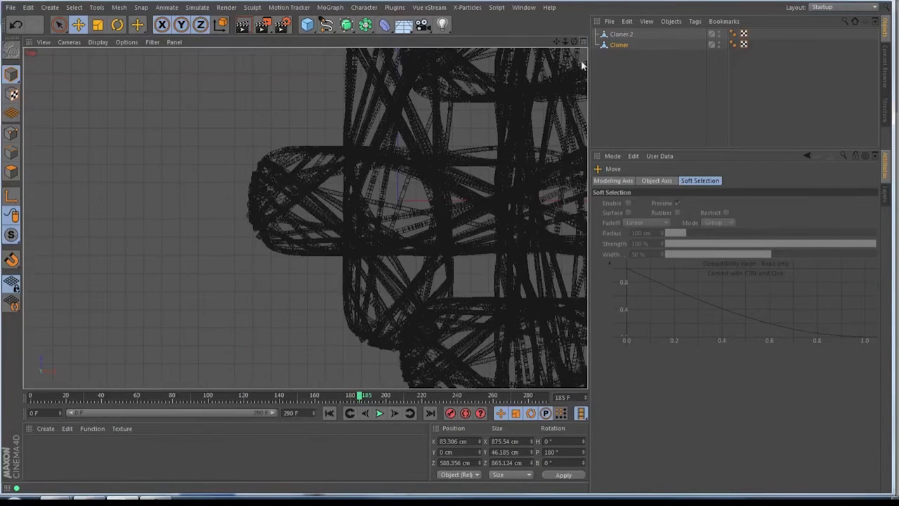
pyautogui.moveTo(558, 42); pyautogui.dragTo(557, 42)
pyautogui.scroll(-3, 370, 267)
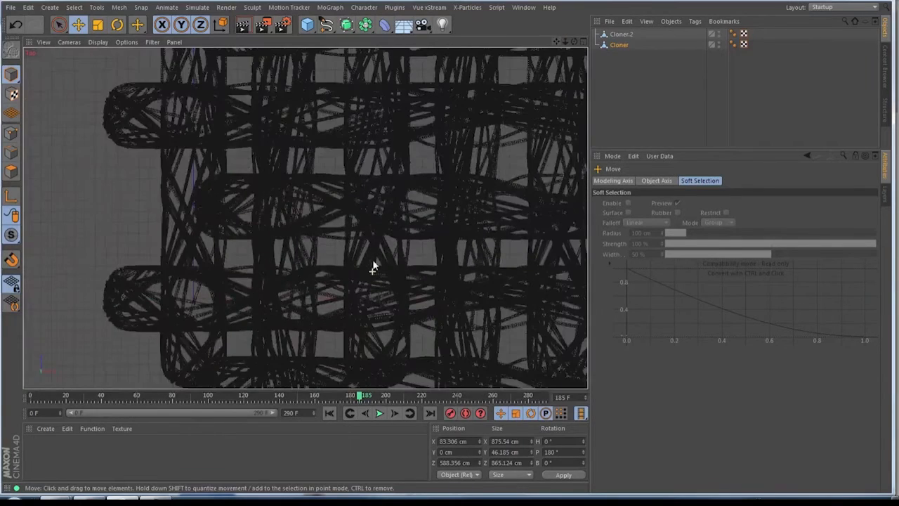
pyautogui.scroll(-2, 372, 267)
pyautogui.scroll(-3, 372, 263)
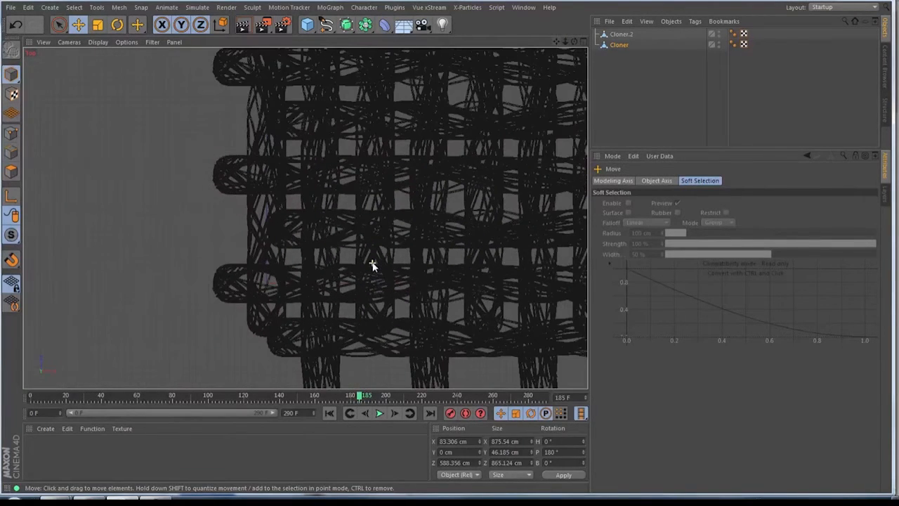
pyautogui.click(584, 42)
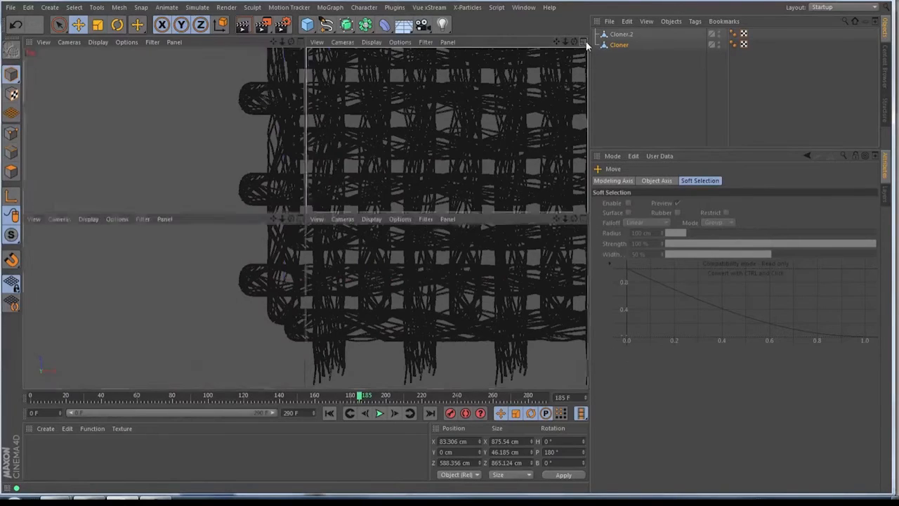
pyautogui.click(301, 43)
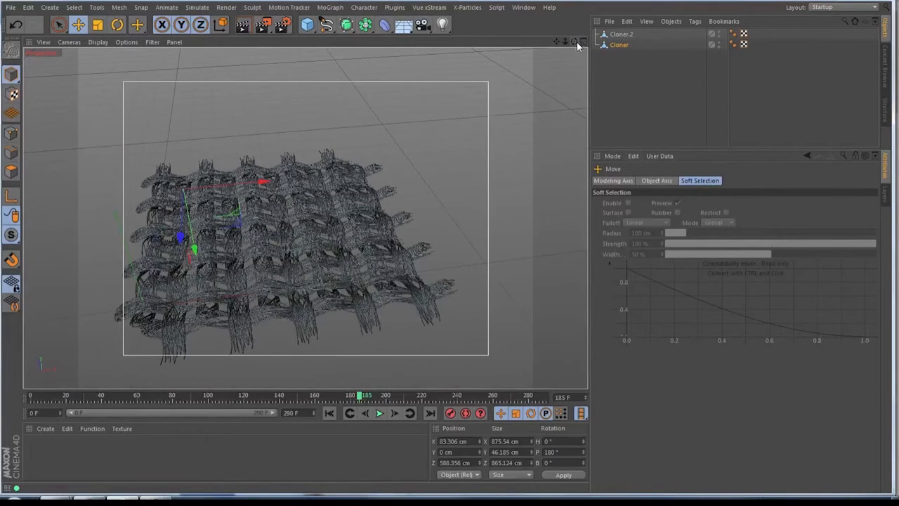
pyautogui.moveTo(573, 43); pyautogui.dragTo(555, 48)
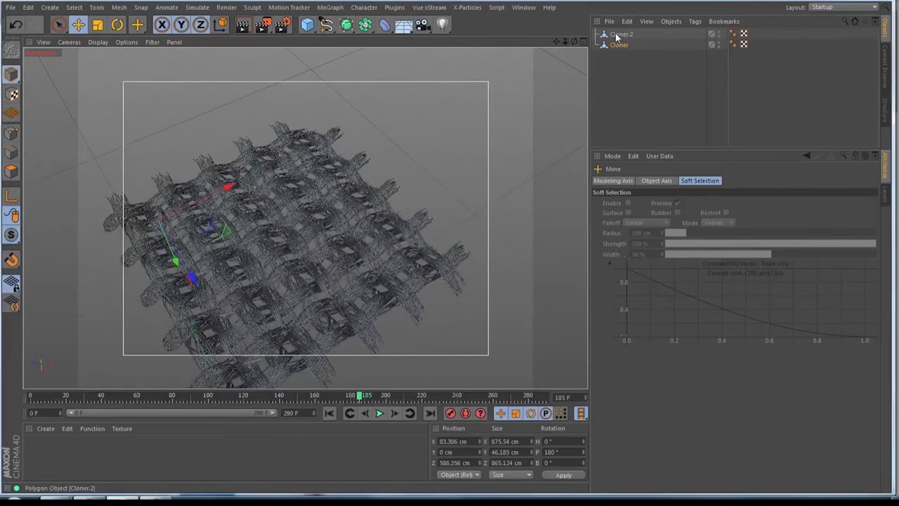
pyautogui.moveTo(557, 42); pyautogui.dragTo(615, 30)
pyautogui.moveTo(305, 218); pyautogui.dragTo(276, 213)
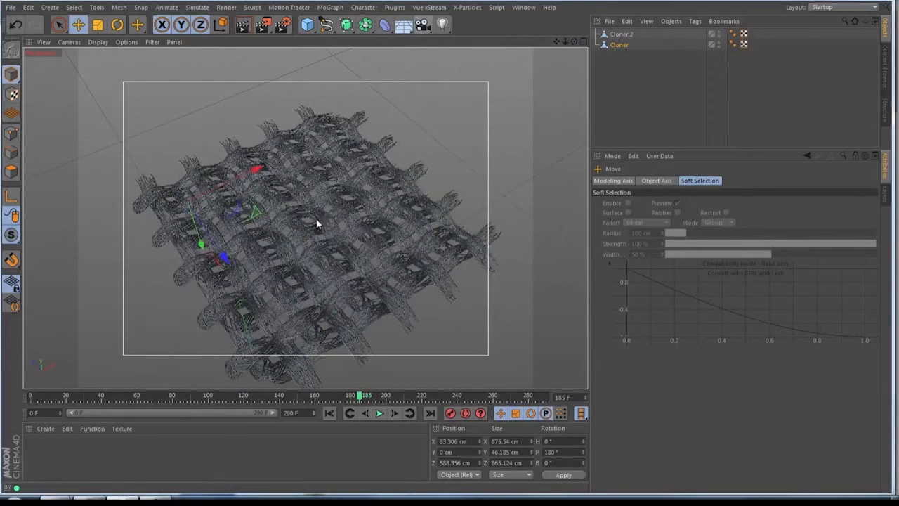
pyautogui.scroll(2, 305, 225)
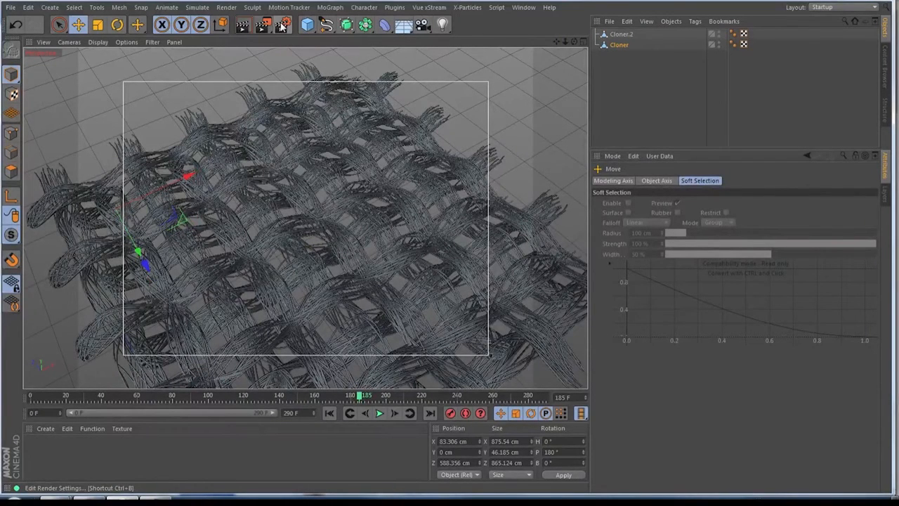
# Step: Set the render output size to 600 x 600 pixels
pyautogui.click(282, 26)
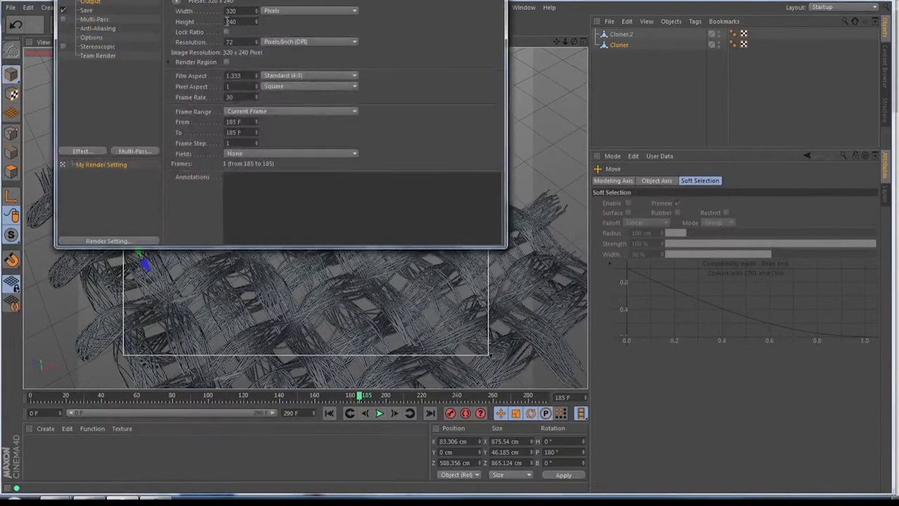
pyautogui.moveTo(247, 12); pyautogui.dragTo(197, 15)
pyautogui.write('600')
pyautogui.press('Tab')
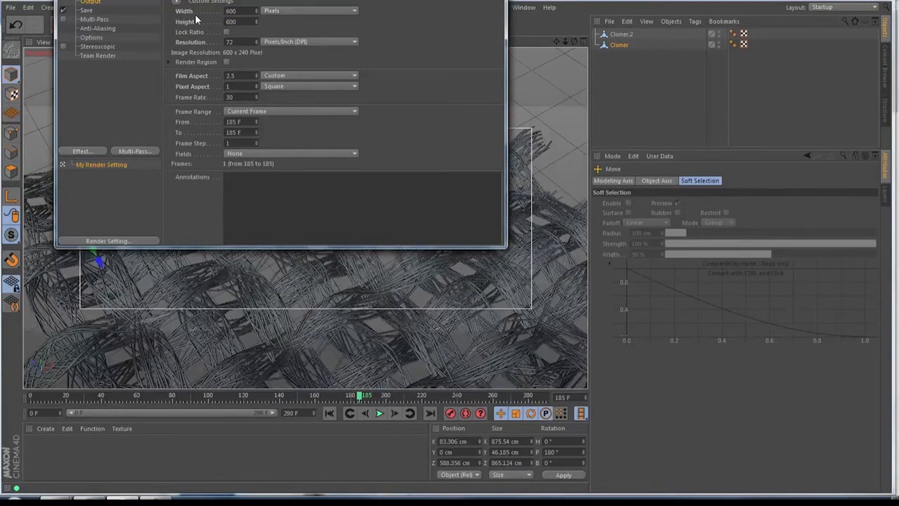
pyautogui.press('Return')
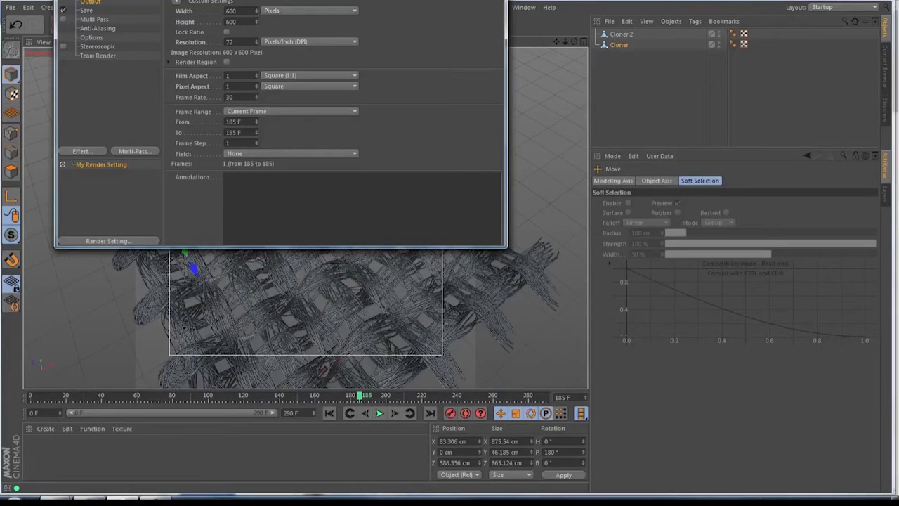
# Step: Set the perspective viewport's tinted border opacity to 87 %
pyautogui.click(126, 42)
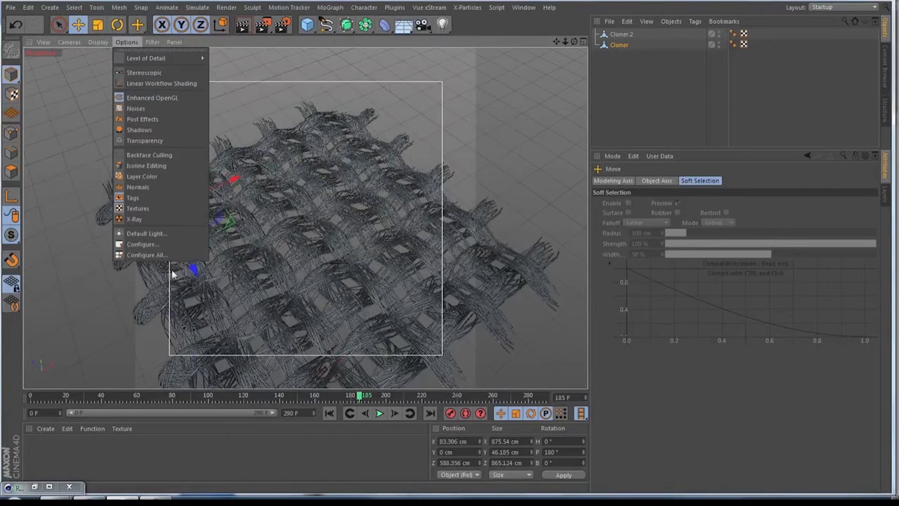
pyautogui.click(152, 244)
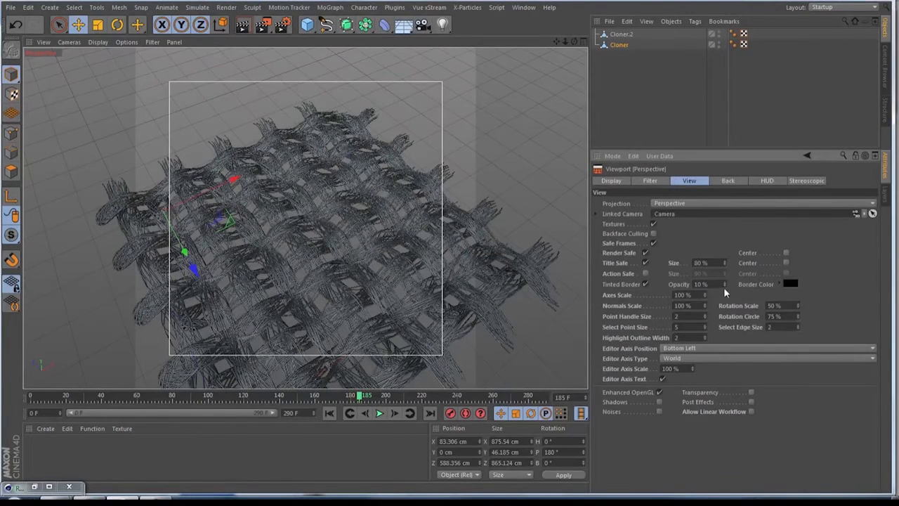
pyautogui.moveTo(724, 281)
pyautogui.mouseDown()
pyautogui.moveTo(724, 266)
pyautogui.moveTo(726, 287)
pyautogui.mouseUp()
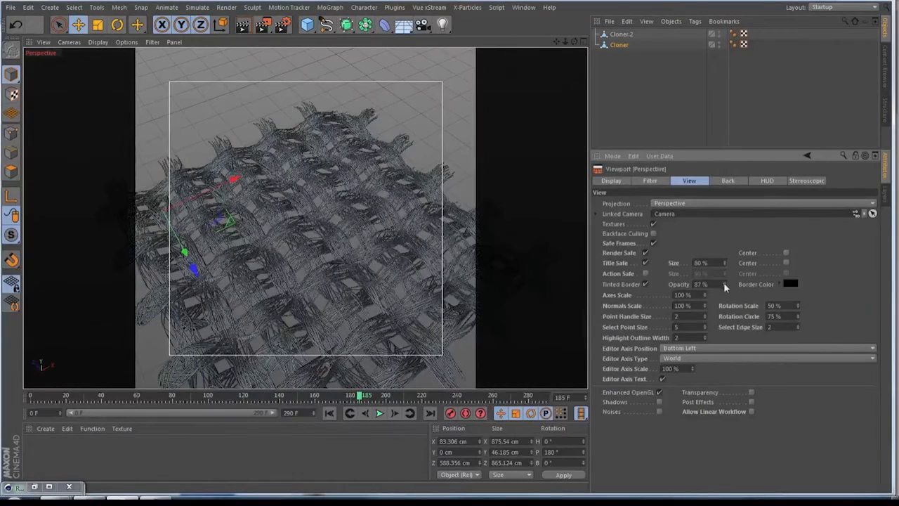
# Step: Add a camera framing a close-up of the weave and lock it with a Protection tag
pyautogui.click(645, 65)
pyautogui.moveTo(574, 41); pyautogui.dragTo(305, 220)
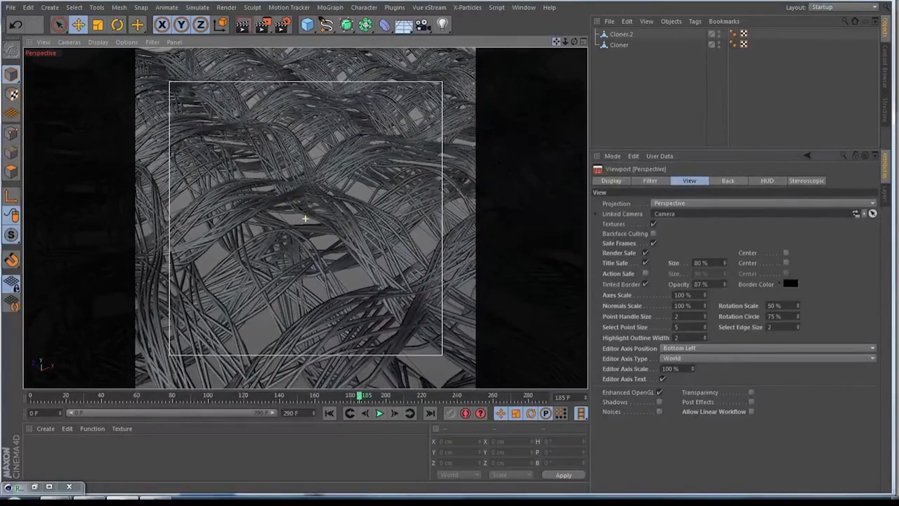
pyautogui.click(422, 24)
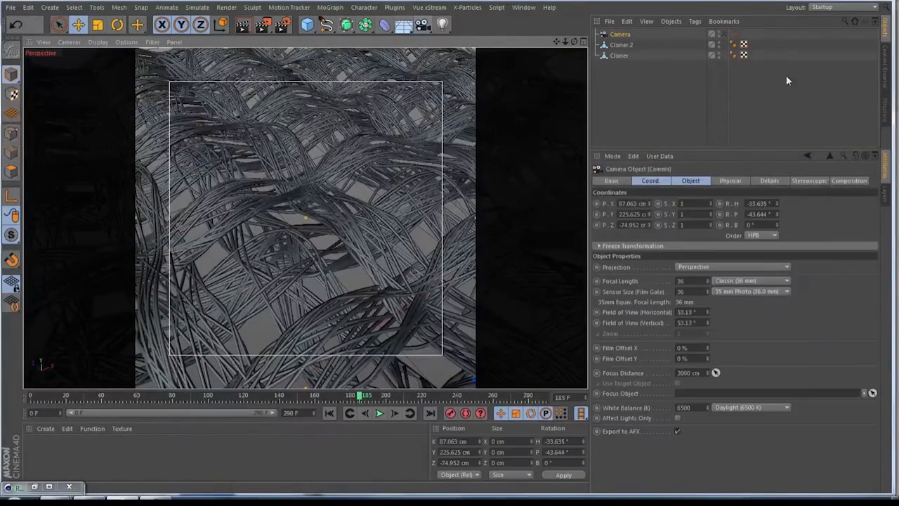
pyautogui.rightClick(619, 37)
pyautogui.moveTo(703, 3)
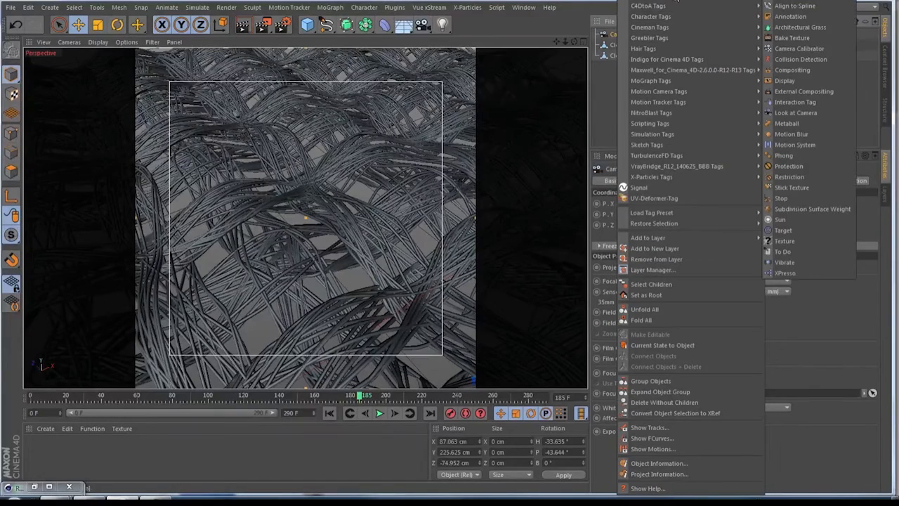
pyautogui.click(789, 166)
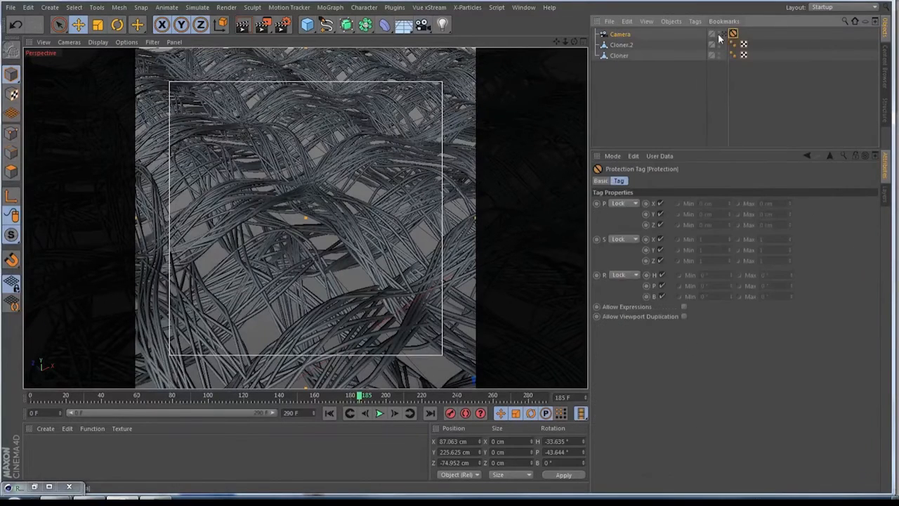
# Step: Unlock the camera by moving its Protection tag to Cloner.2, and set the camera's bank rotation to -26°
pyautogui.click(631, 34)
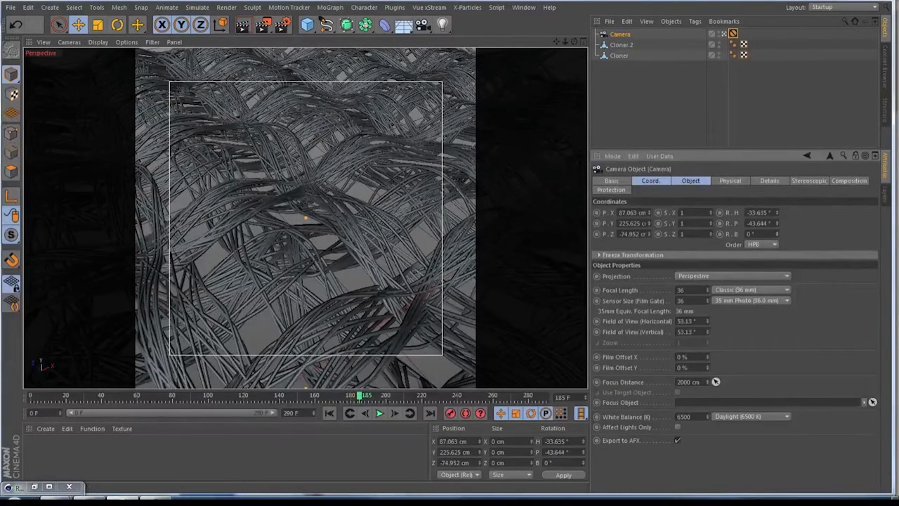
pyautogui.moveTo(759, 43); pyautogui.dragTo(756, 44)
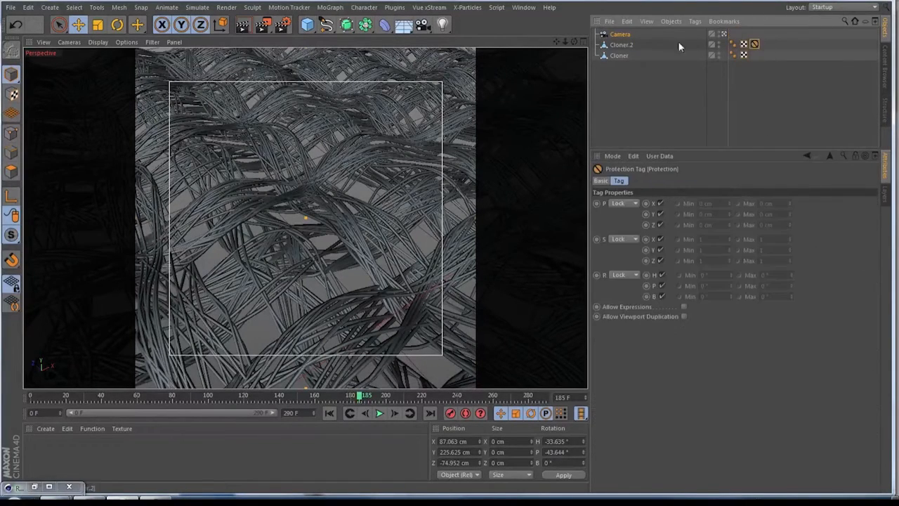
pyautogui.click(621, 35)
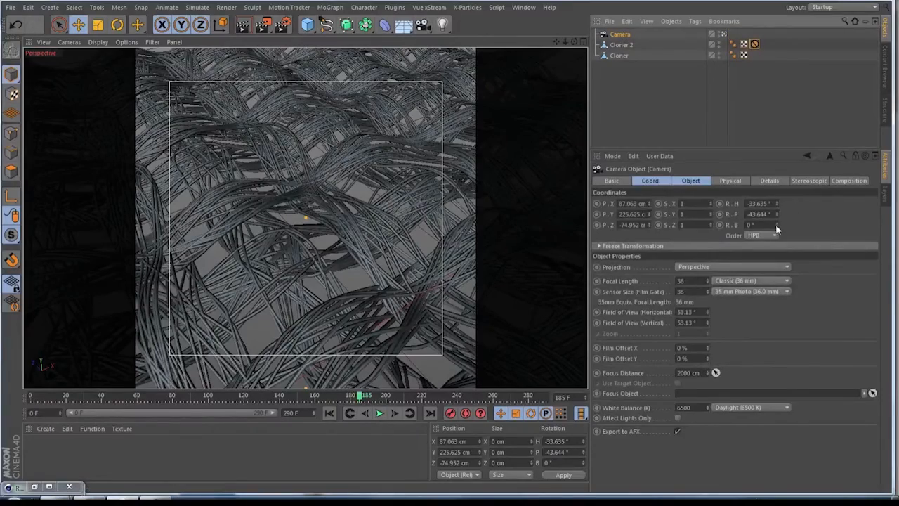
pyautogui.moveTo(777, 226)
pyautogui.mouseDown()
pyautogui.moveTo(777, 205)
pyautogui.moveTo(777, 226)
pyautogui.mouseUp()
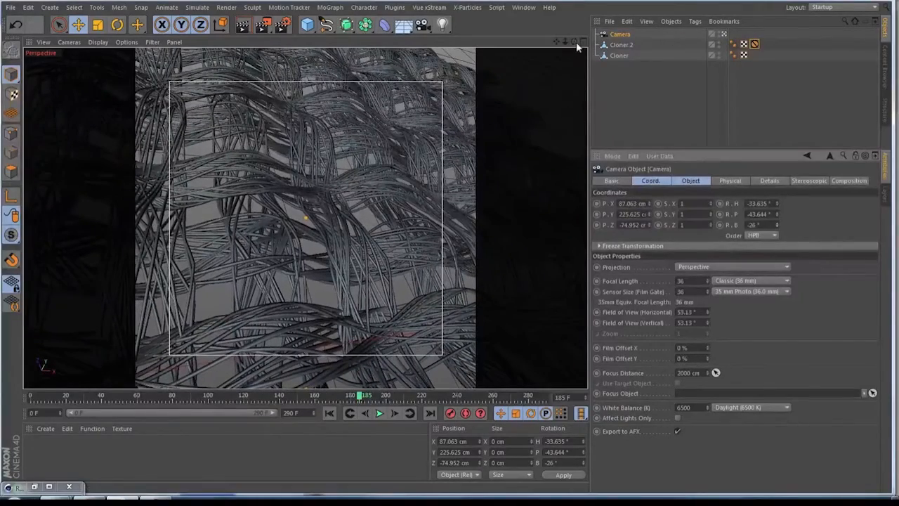
# Step: Refine the tilted camera's framing of the weave and move the Protection tag back from Cloner.2 to the camera
pyautogui.moveTo(575, 42); pyautogui.dragTo(618, 59)
pyautogui.moveTo(754, 43); pyautogui.dragTo(734, 34)
pyautogui.click(642, 123)
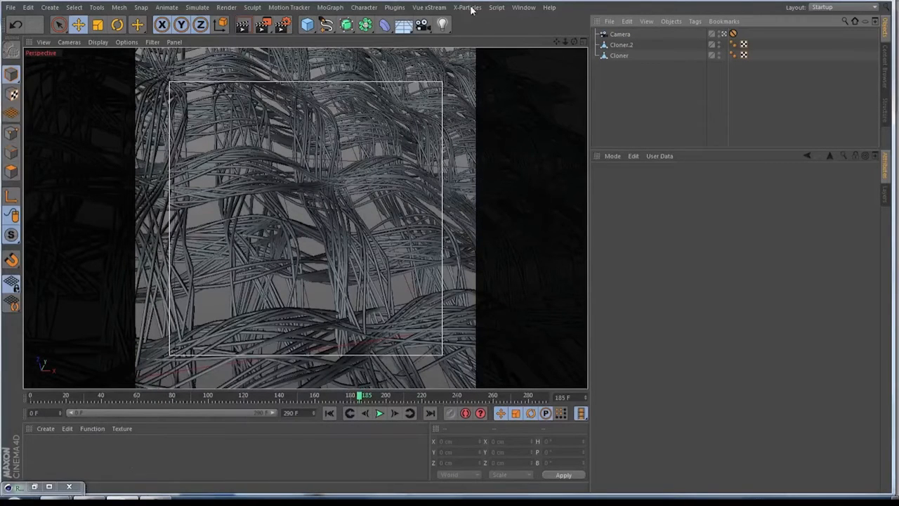
# Step: Create a TopCoat Chrome material with the Magnesium Oxide metal preset and apply it to the Cloner mesh
pyautogui.click(390, 8)
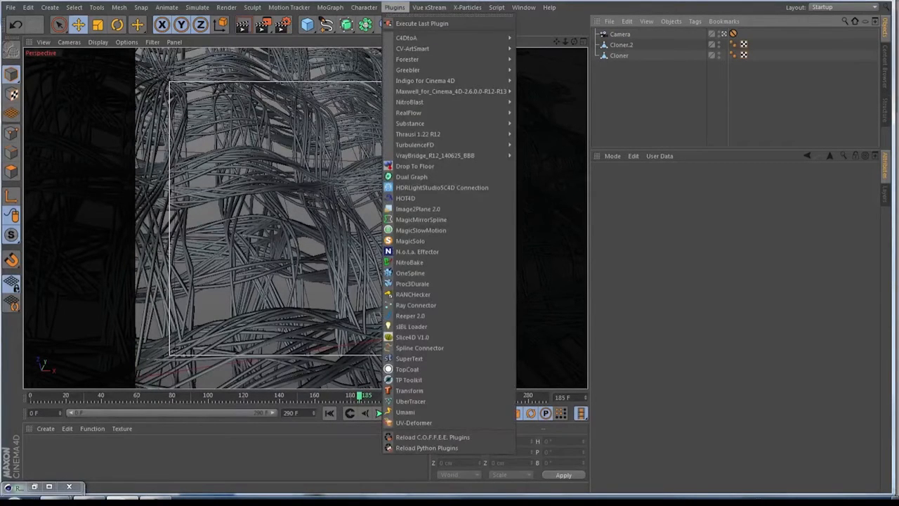
pyautogui.click(406, 369)
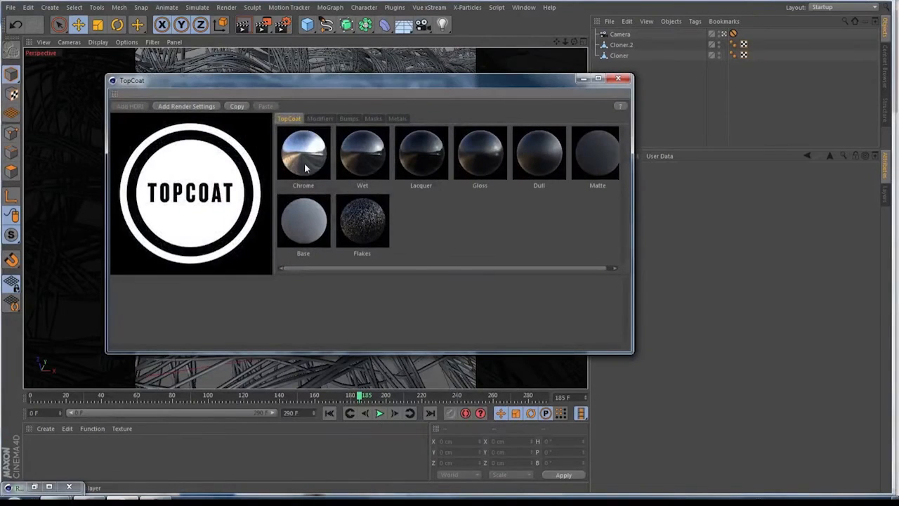
pyautogui.click(305, 160)
pyautogui.click(394, 118)
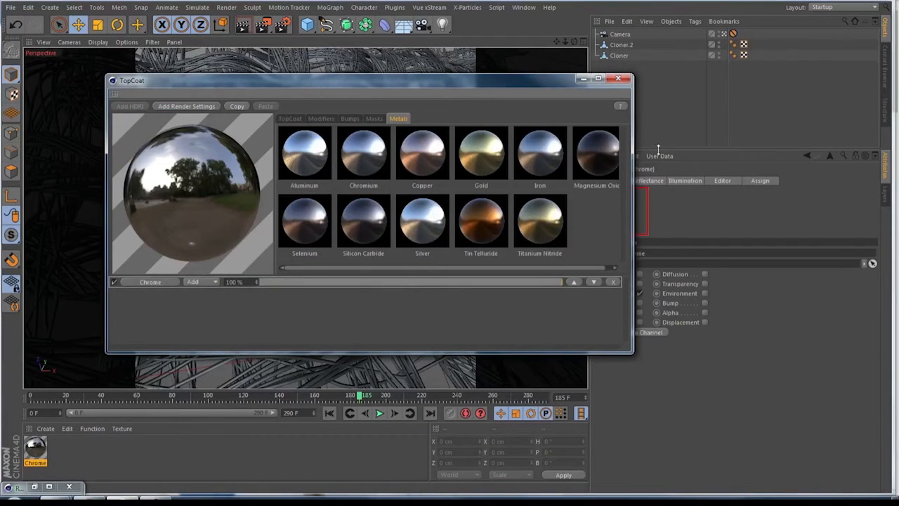
pyautogui.click(597, 160)
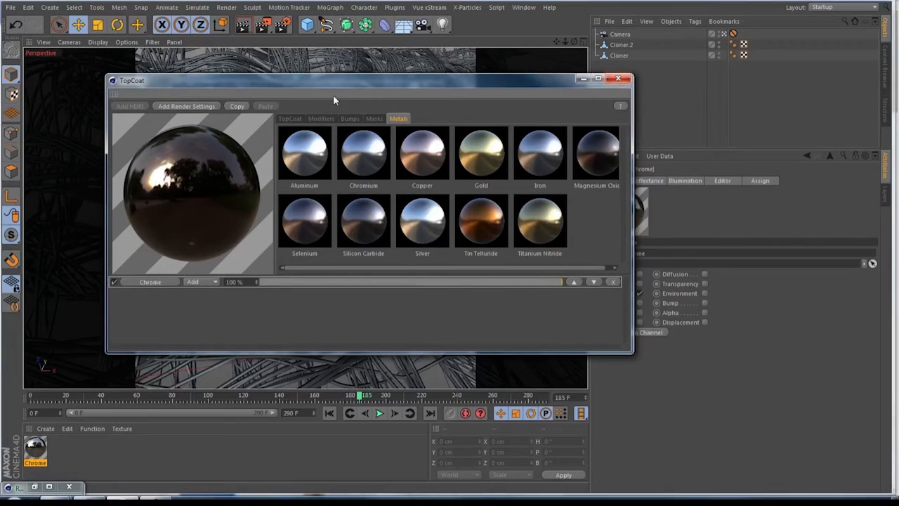
pyautogui.click(321, 118)
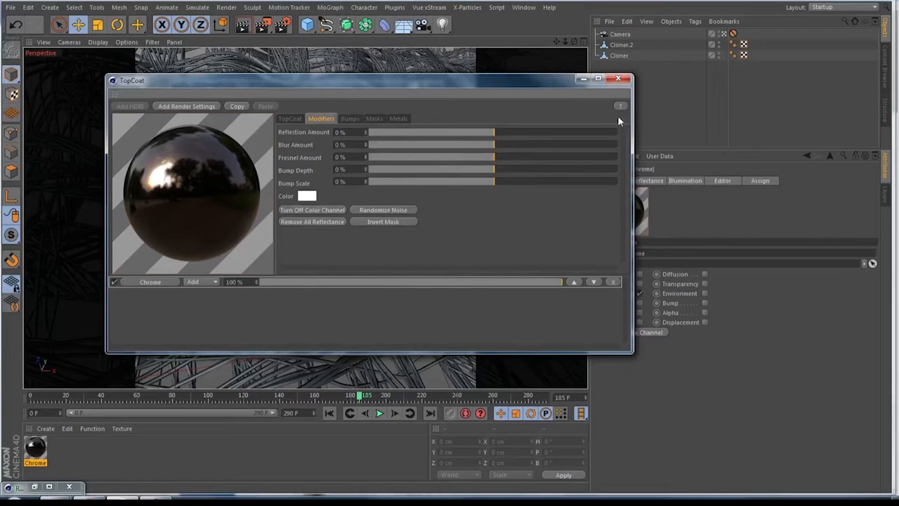
pyautogui.click(618, 78)
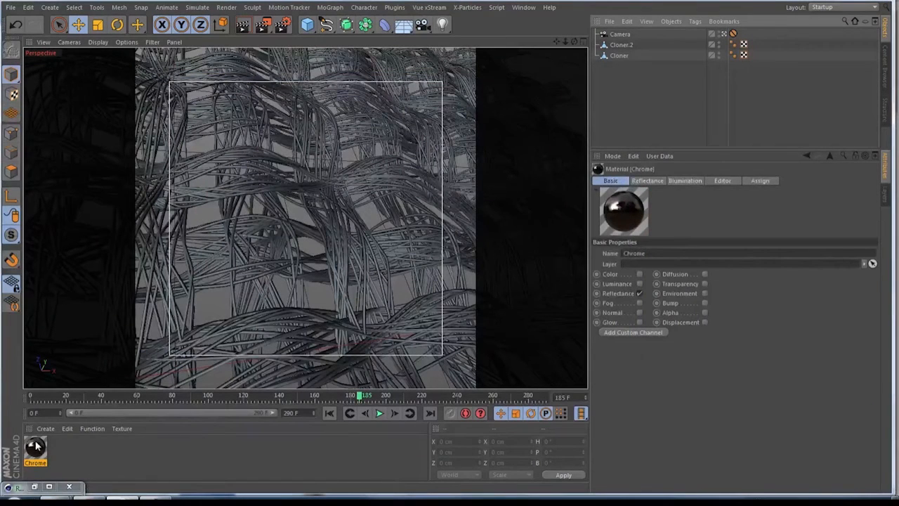
pyautogui.moveTo(577, 303); pyautogui.dragTo(623, 57)
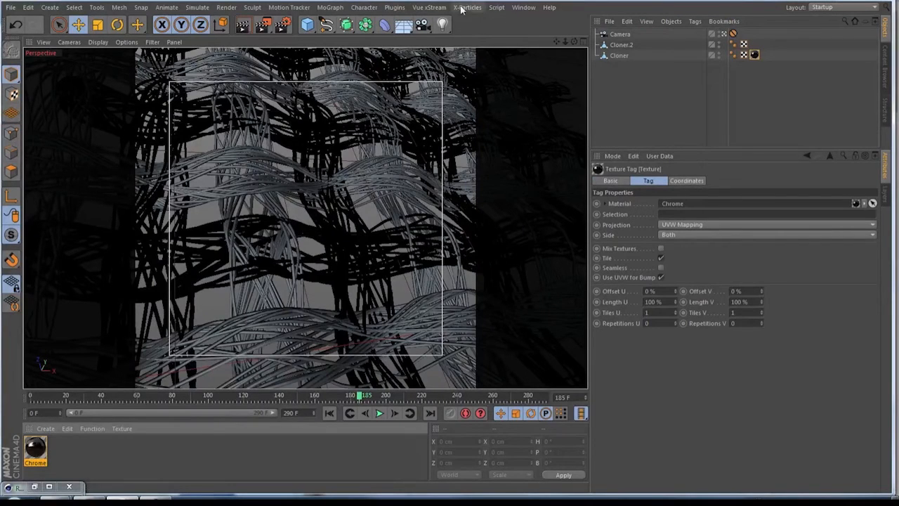
pyautogui.click(199, 469)
# Step: Create a second TopCoat Chrome material with the Tin Telluride metal preset and apply it to the Cloner.2 mesh
pyautogui.click(395, 7)
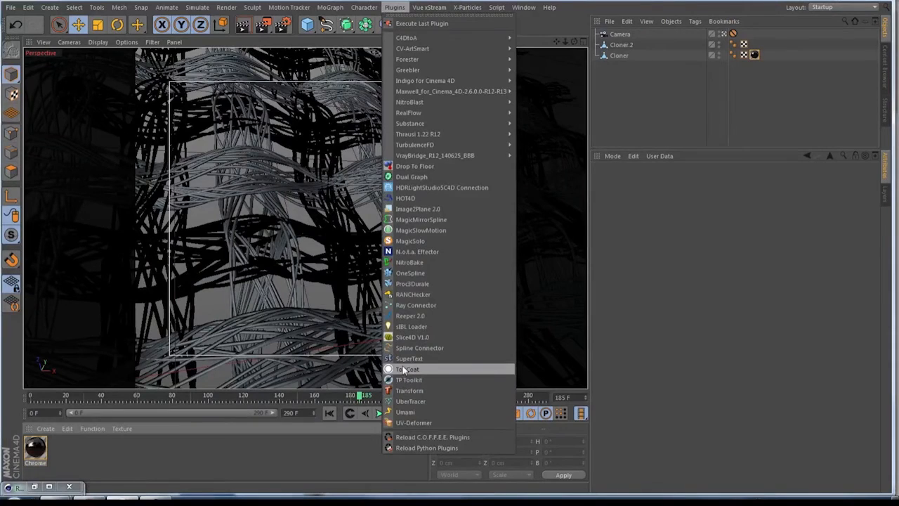
pyautogui.click(405, 371)
pyautogui.click(302, 157)
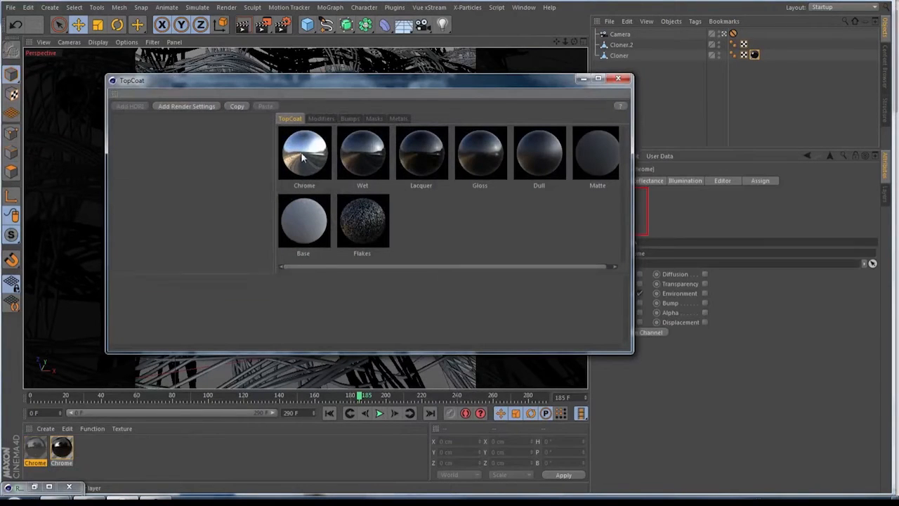
pyautogui.click(398, 118)
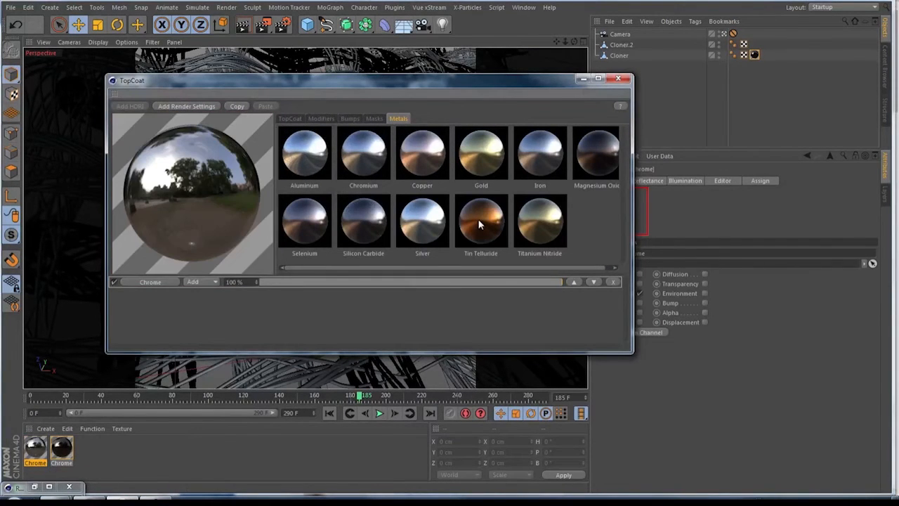
pyautogui.click(481, 223)
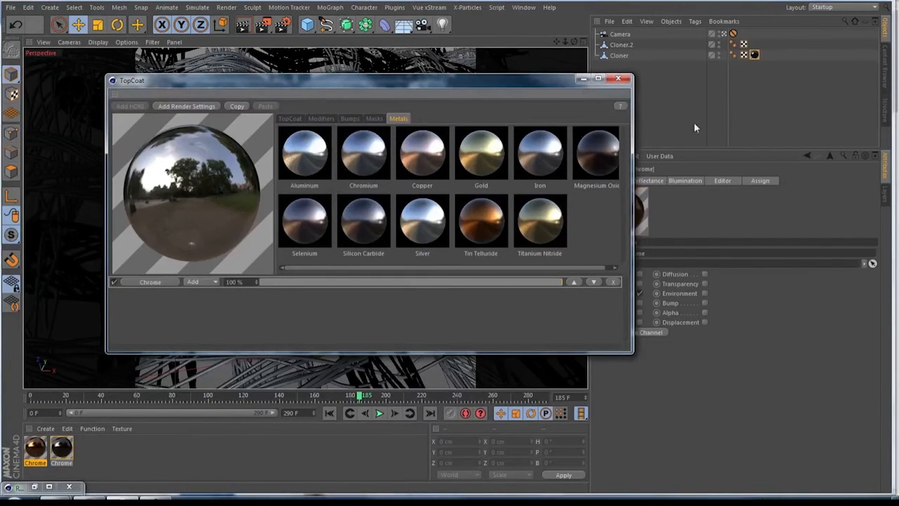
pyautogui.click(321, 118)
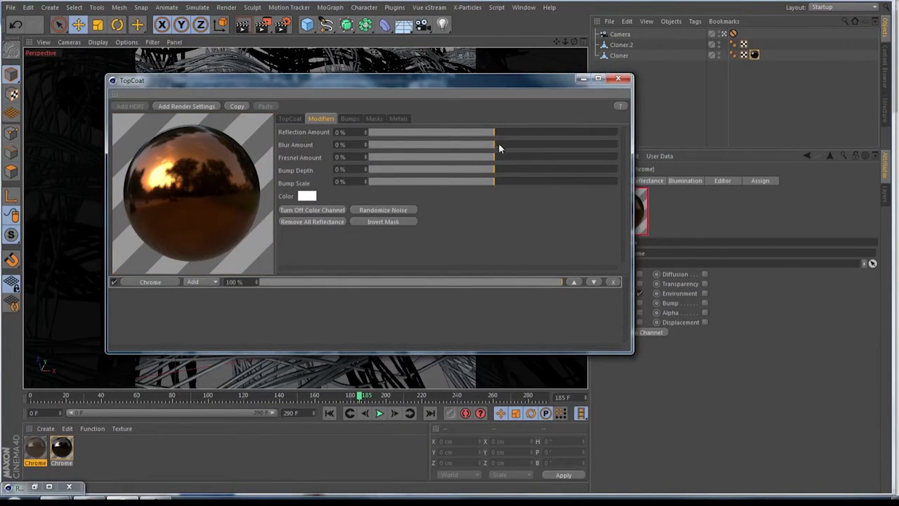
pyautogui.click(617, 78)
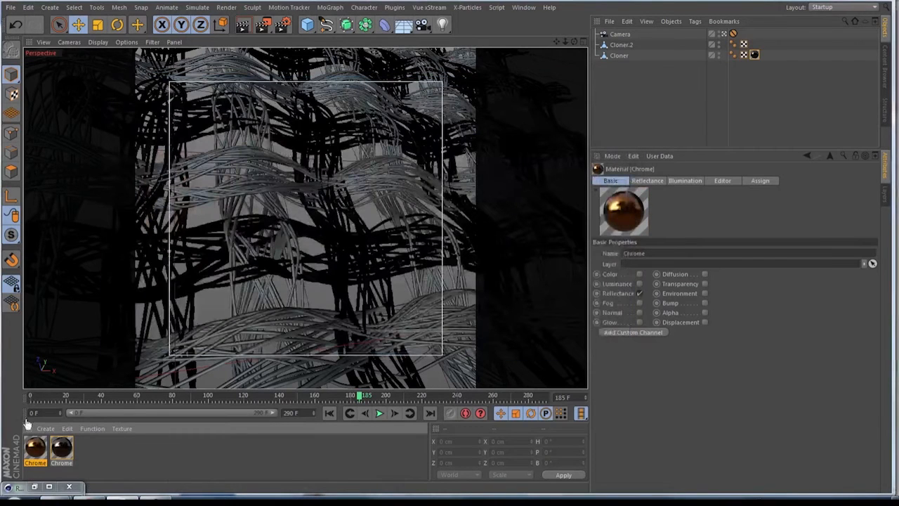
pyautogui.moveTo(30, 452); pyautogui.dragTo(624, 45)
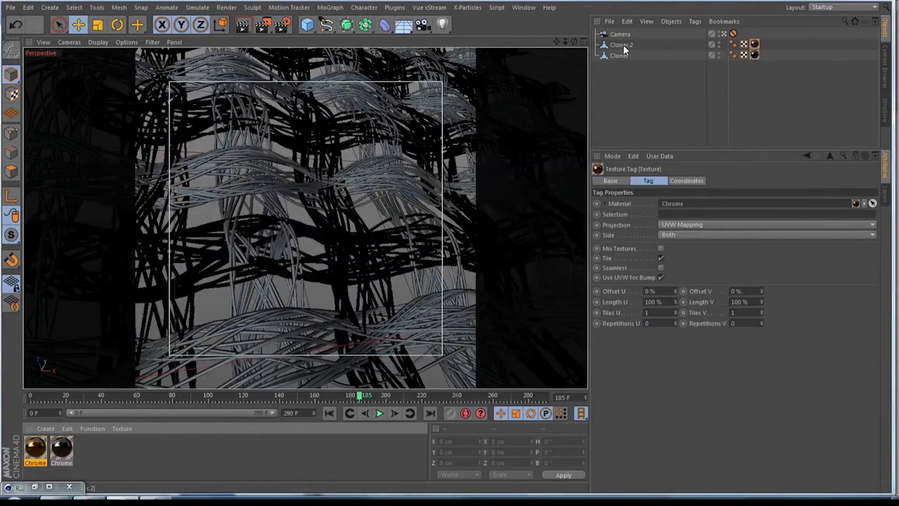
# Step: Add the TopCoat render presets with LK Medium active, and Team Render the current frame to the Picture Viewer
pyautogui.click(285, 24)
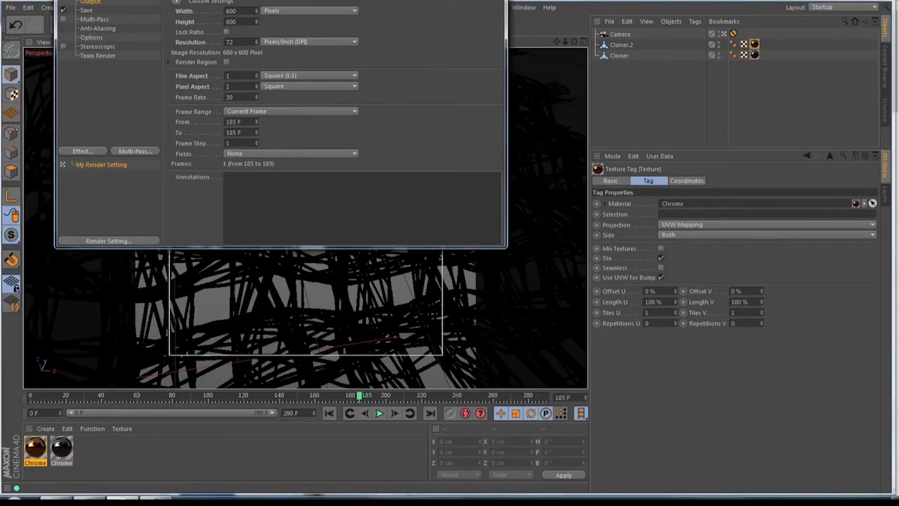
pyautogui.click(495, 1)
pyautogui.click(400, 9)
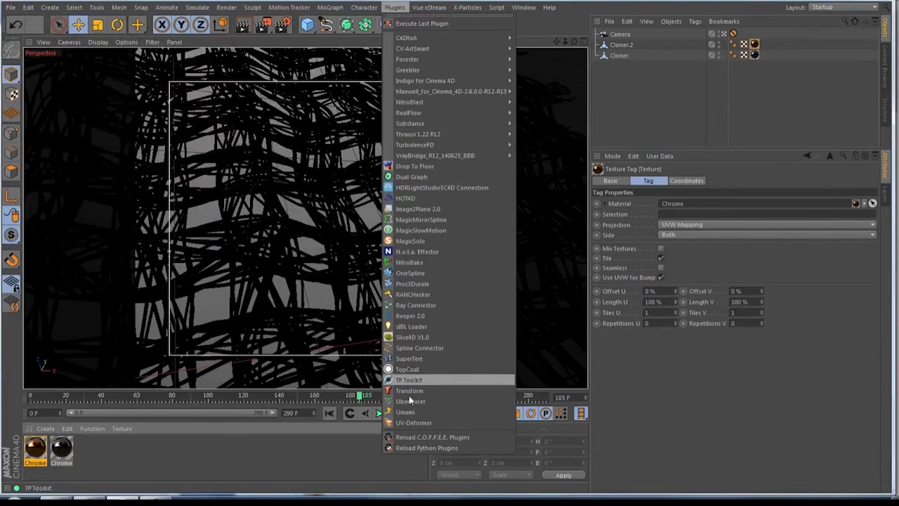
pyautogui.click(407, 369)
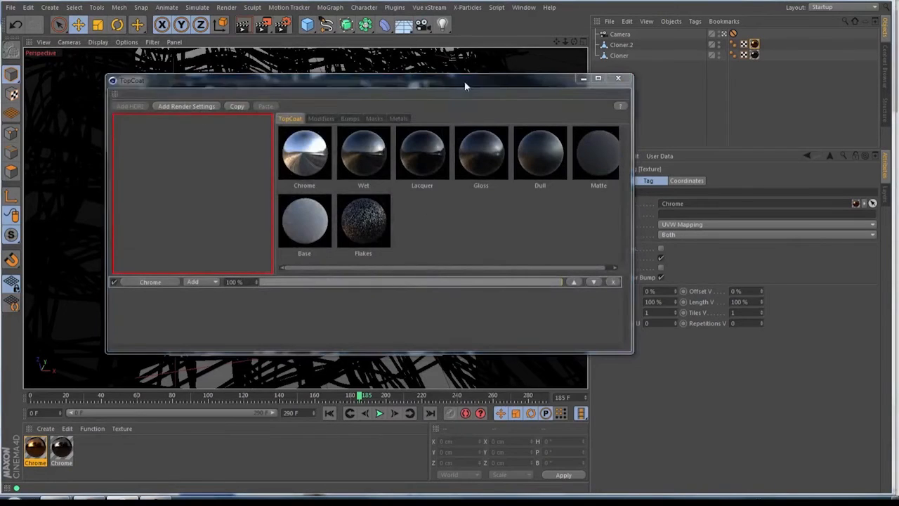
pyautogui.click(617, 79)
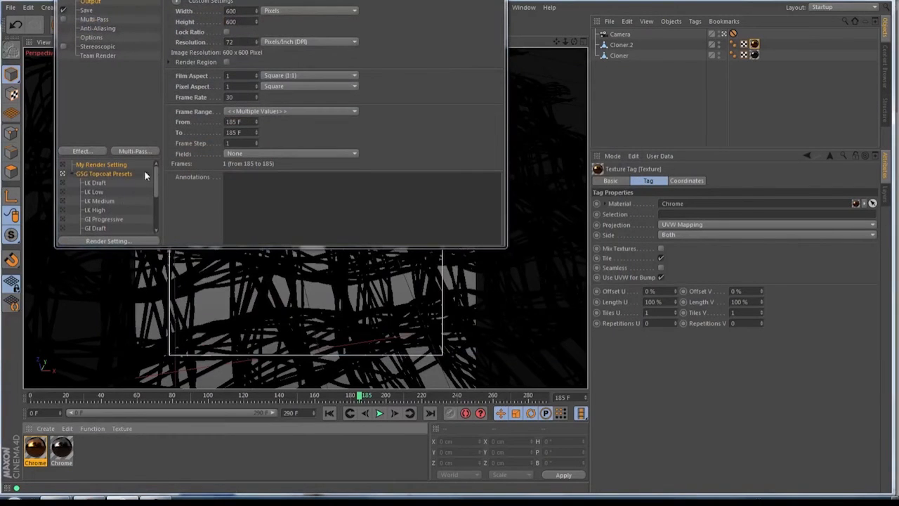
pyautogui.moveTo(157, 175)
pyautogui.mouseDown()
pyautogui.moveTo(157, 196)
pyautogui.moveTo(156, 181)
pyautogui.mouseUp()
pyautogui.click(67, 184)
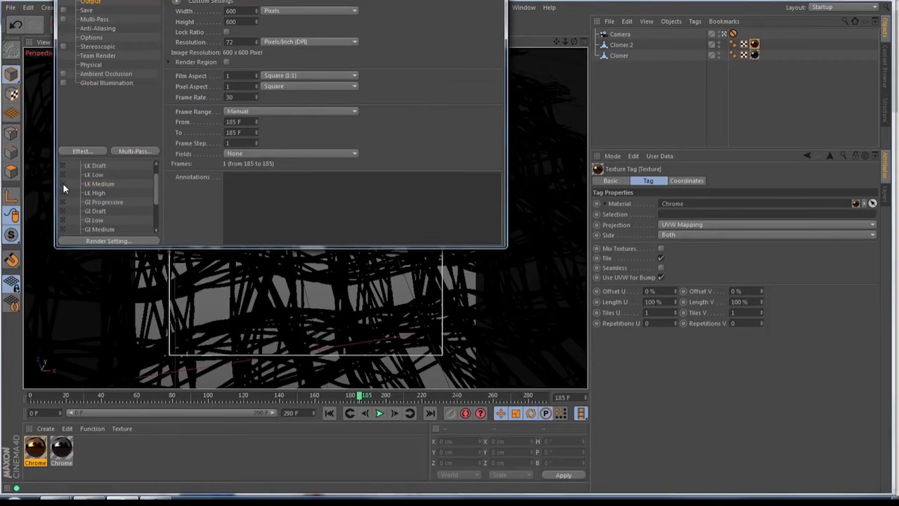
pyautogui.click(448, 1)
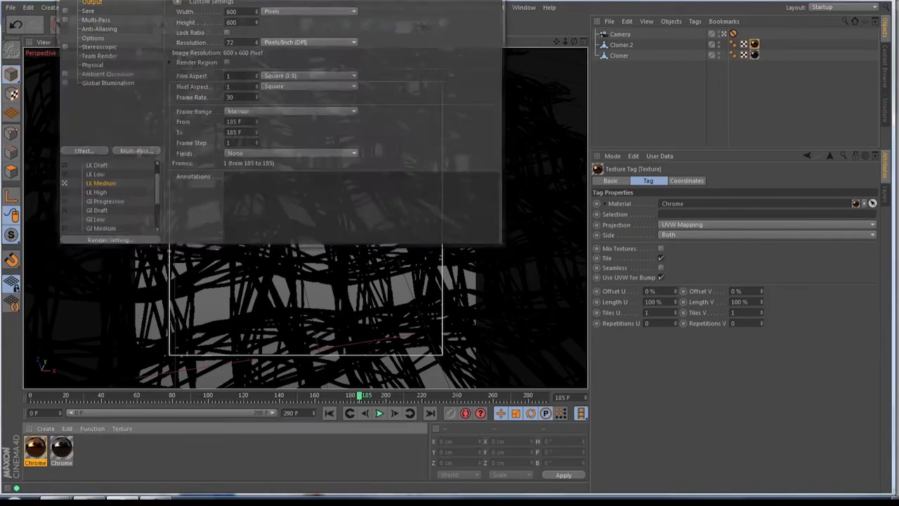
pyautogui.moveTo(262, 25); pyautogui.dragTo(321, 101)
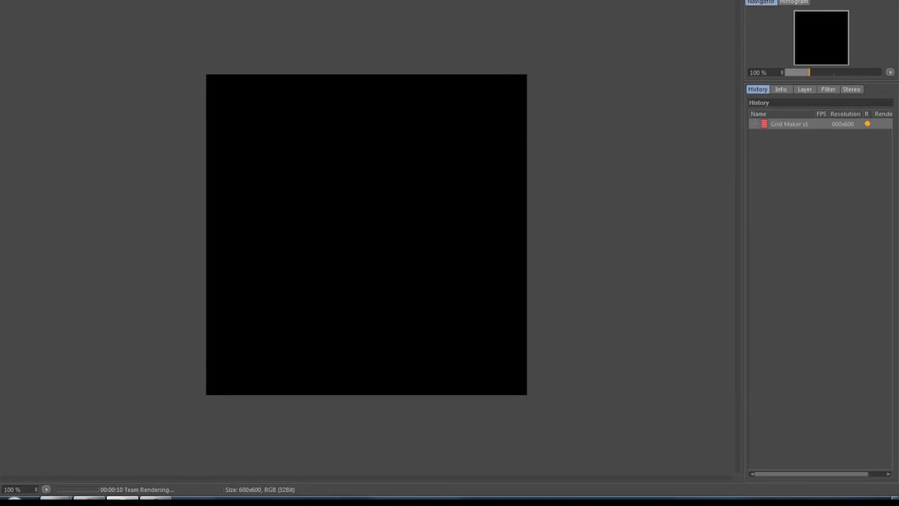
pyautogui.moveTo(731, 2); pyautogui.dragTo(622, 0)
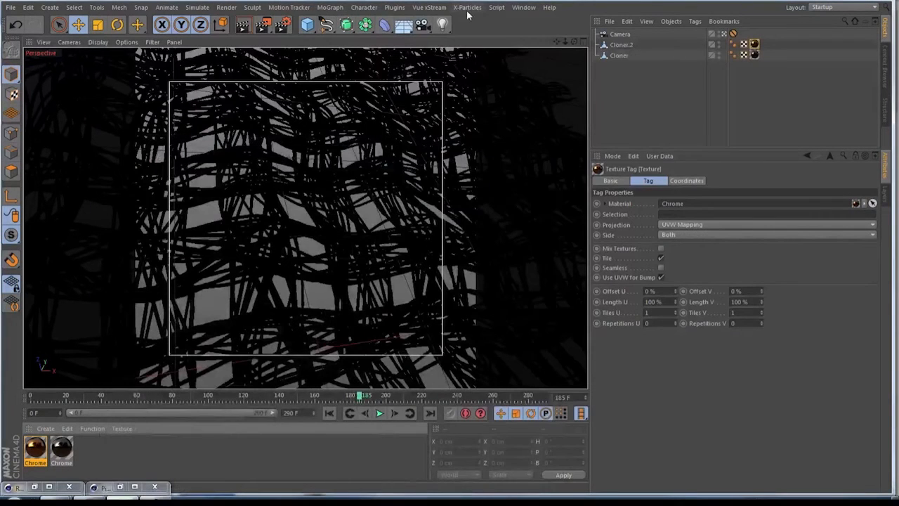
# Step: Light the scene with the Old Industrial Hall preset from sIBL Loader, leaving out its background
pyautogui.click(394, 7)
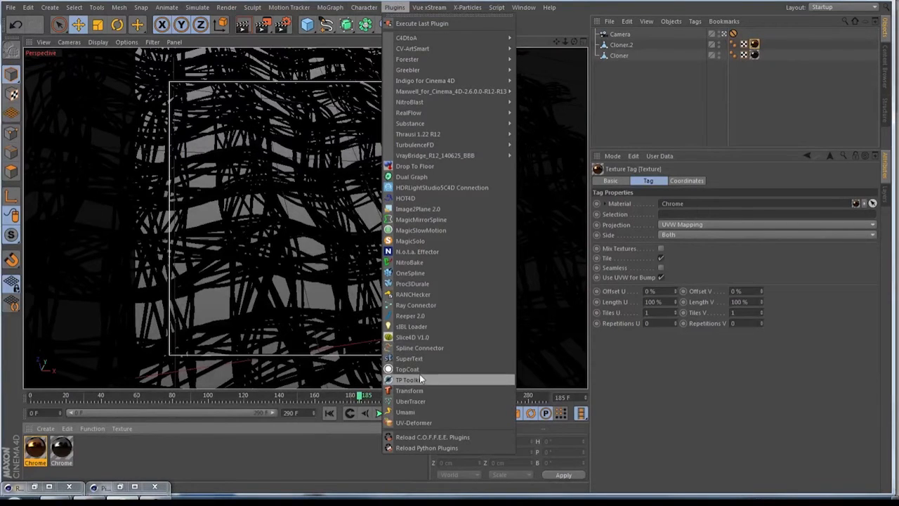
pyautogui.click(413, 326)
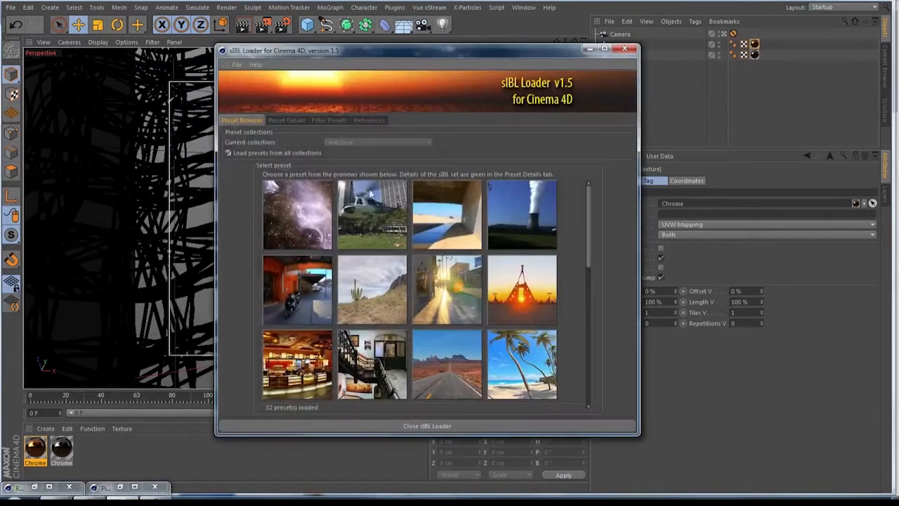
pyautogui.moveTo(589, 202); pyautogui.dragTo(589, 330)
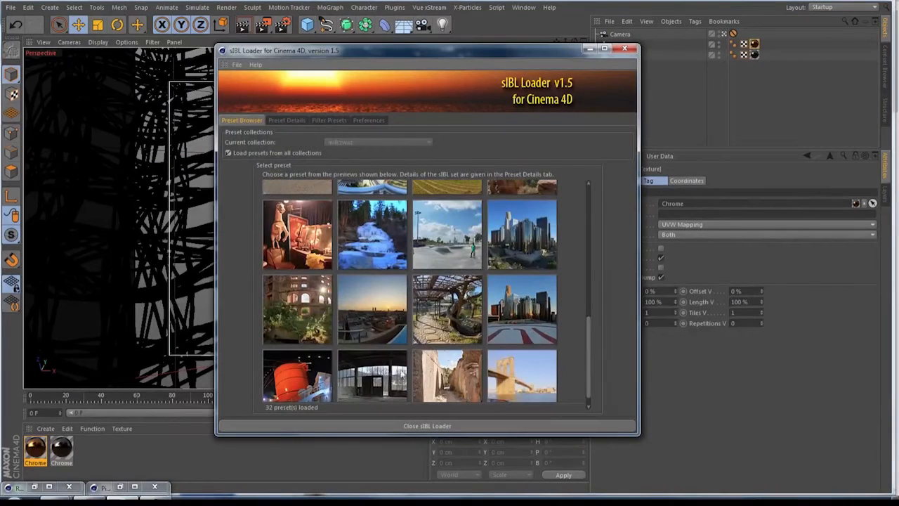
pyautogui.doubleClick(399, 374)
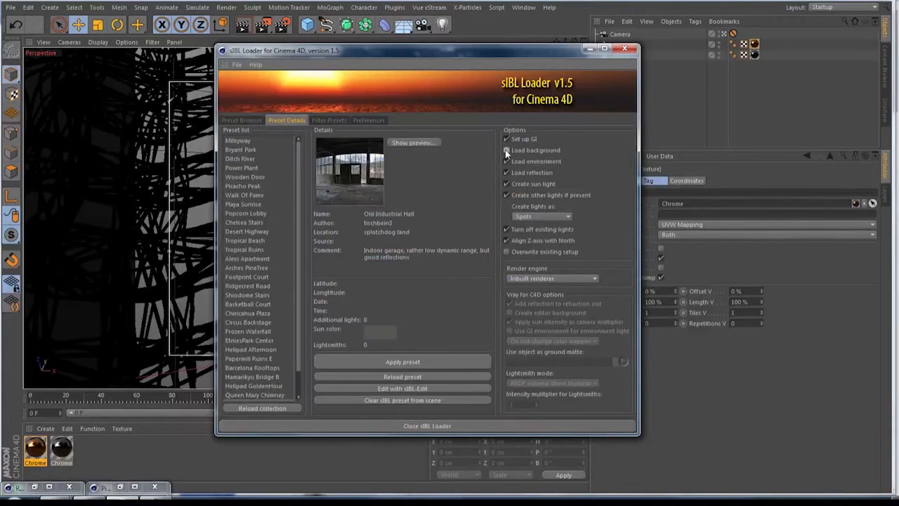
pyautogui.click(425, 360)
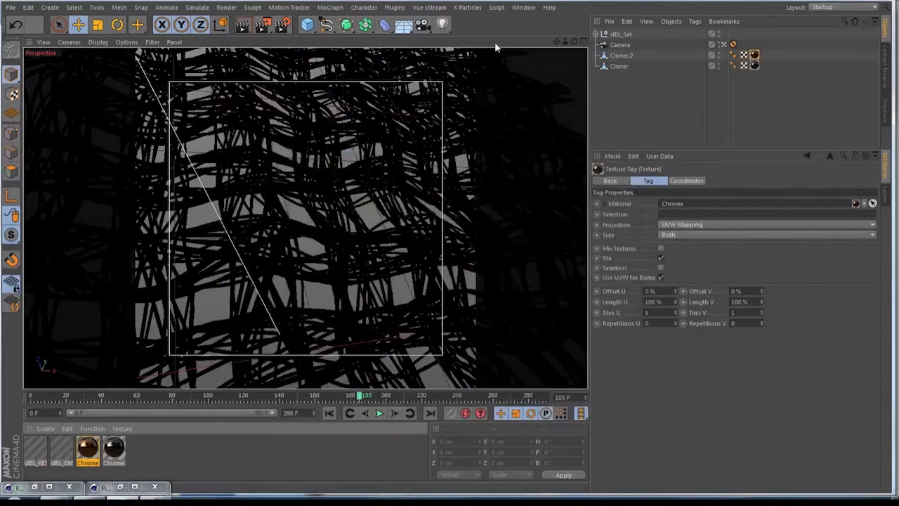
# Step: Team Render the sIBL-lit weave to the Picture Viewer and display the first render in its history
pyautogui.click(263, 24)
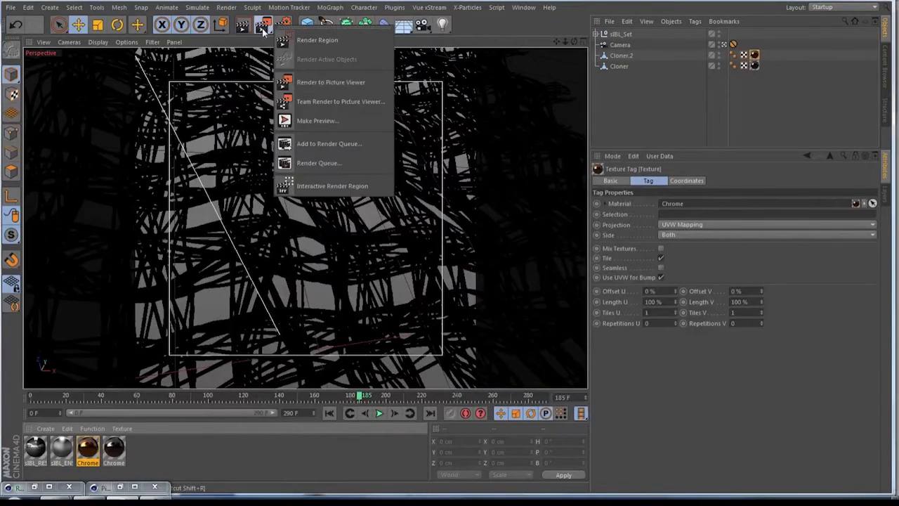
pyautogui.click(340, 101)
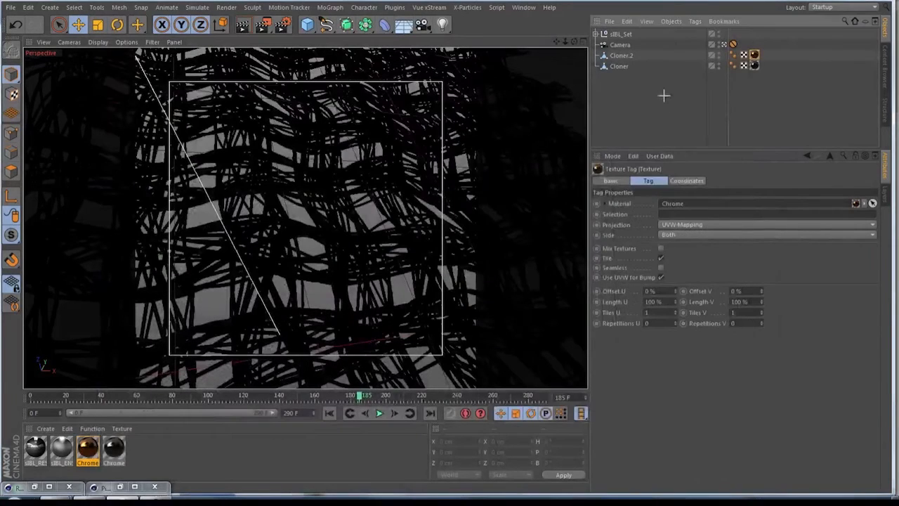
pyautogui.click(663, 100)
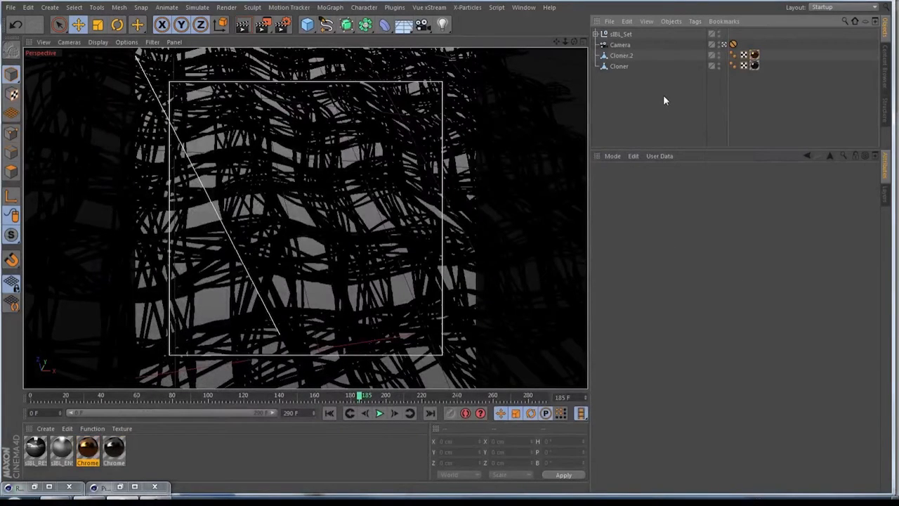
pyautogui.click(121, 486)
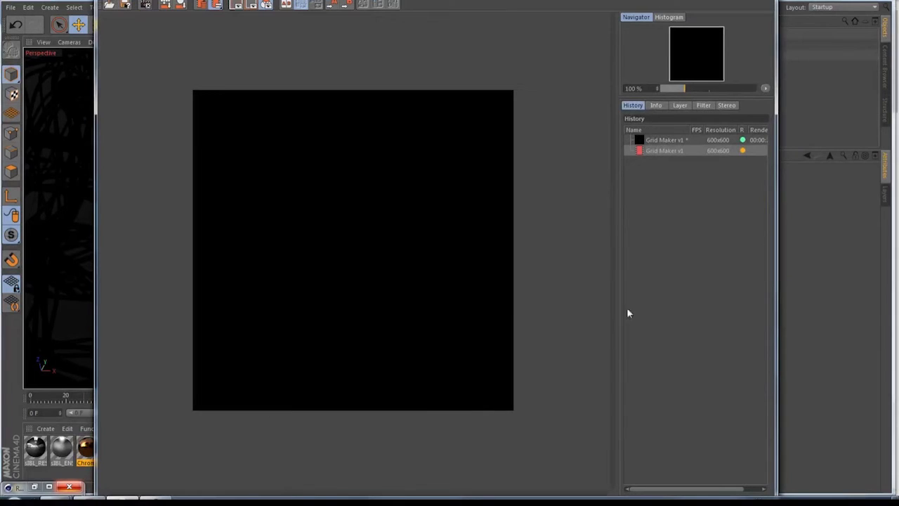
pyautogui.click(672, 142)
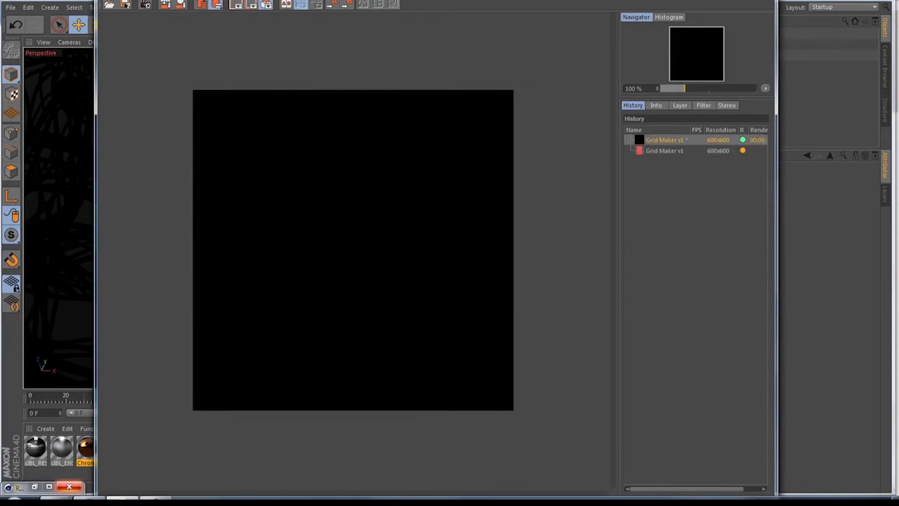
# Step: Move the Picture Viewer aside and check the script console for render messages
pyautogui.moveTo(691, 0); pyautogui.dragTo(510, 113)
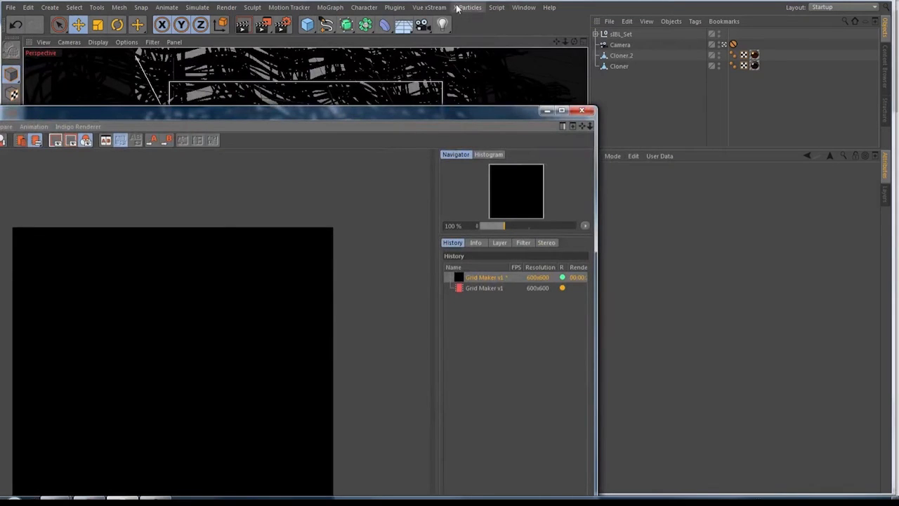
pyautogui.click(496, 7)
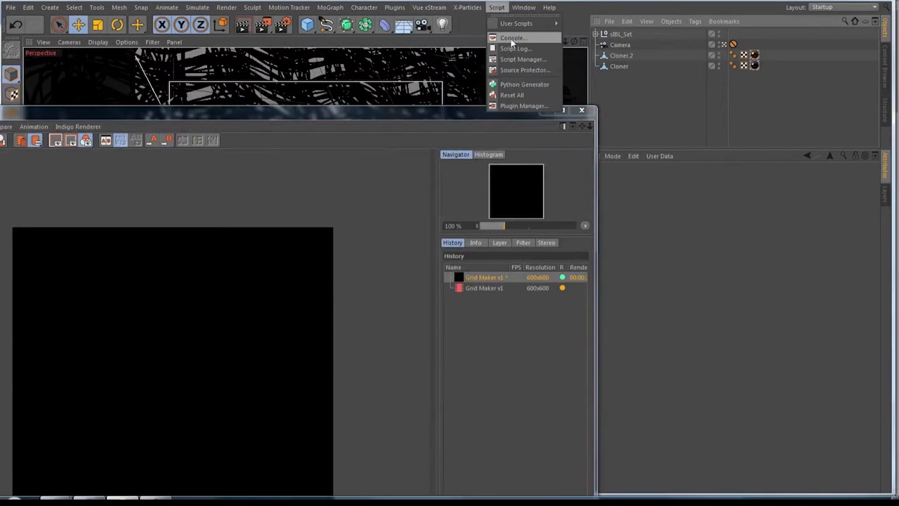
pyautogui.click(520, 37)
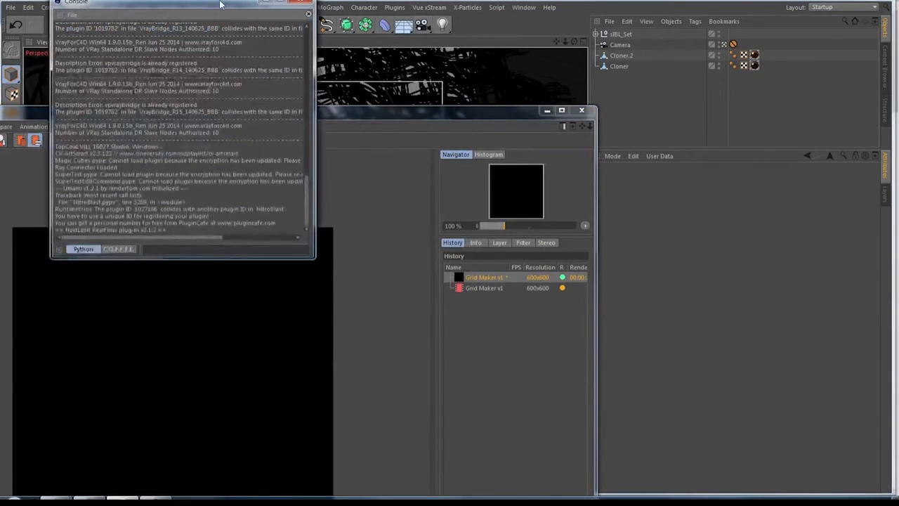
pyautogui.moveTo(220, 3); pyautogui.dragTo(220, 0)
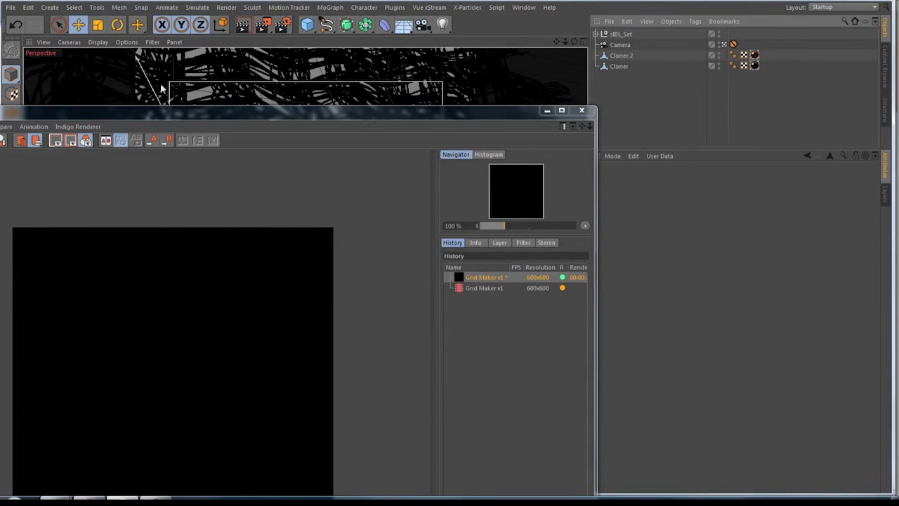
pyautogui.click(511, 37)
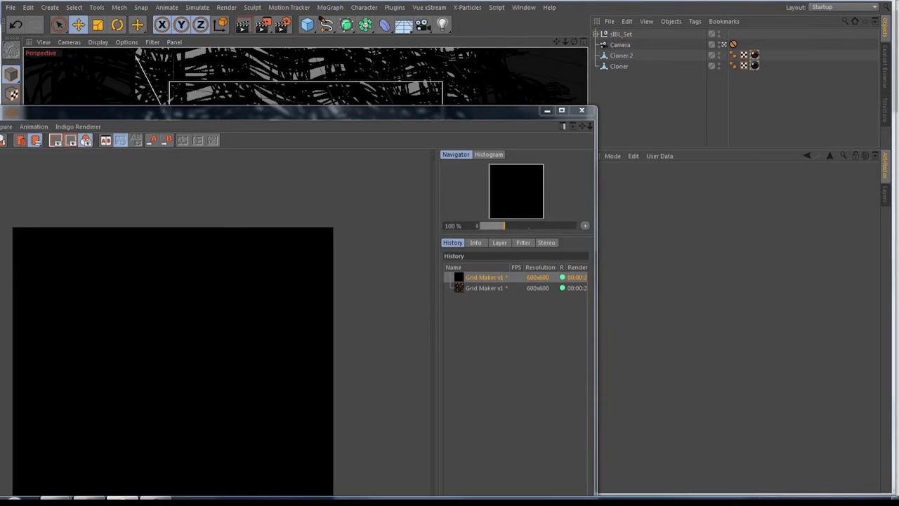
# Step: View the second render of the weave in the Picture Viewer history, then put the viewer away
pyautogui.moveTo(359, 115); pyautogui.dragTo(565, 27)
pyautogui.click(687, 203)
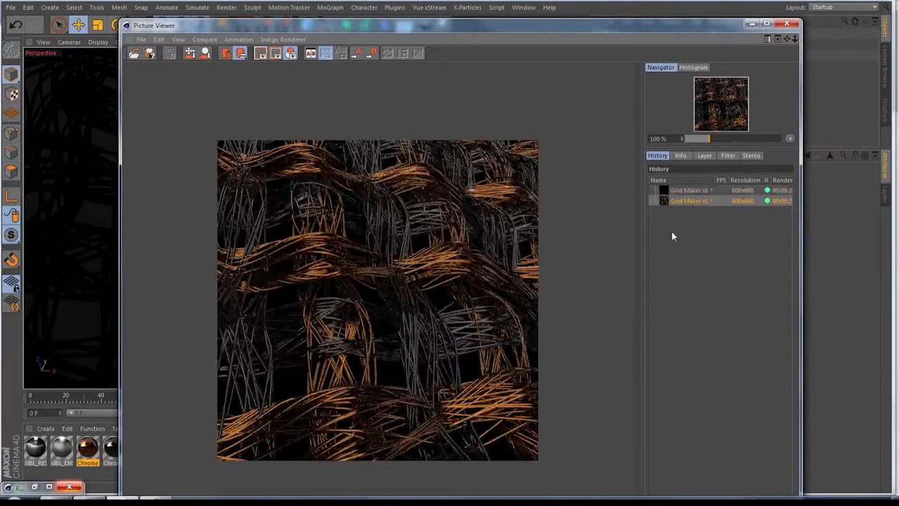
pyautogui.click(767, 24)
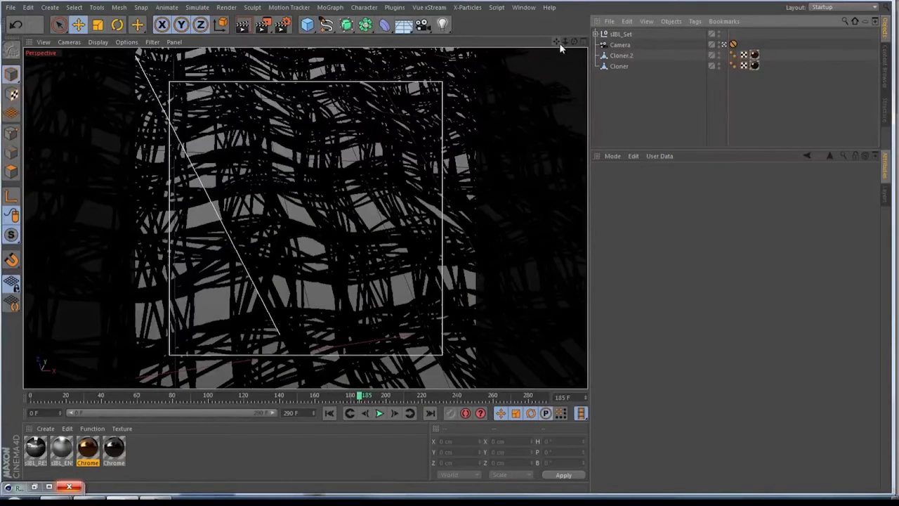
# Step: Leave the camera view and delete the texture tags from both Cloner objects to inspect the untextured weave up close
pyautogui.click(726, 45)
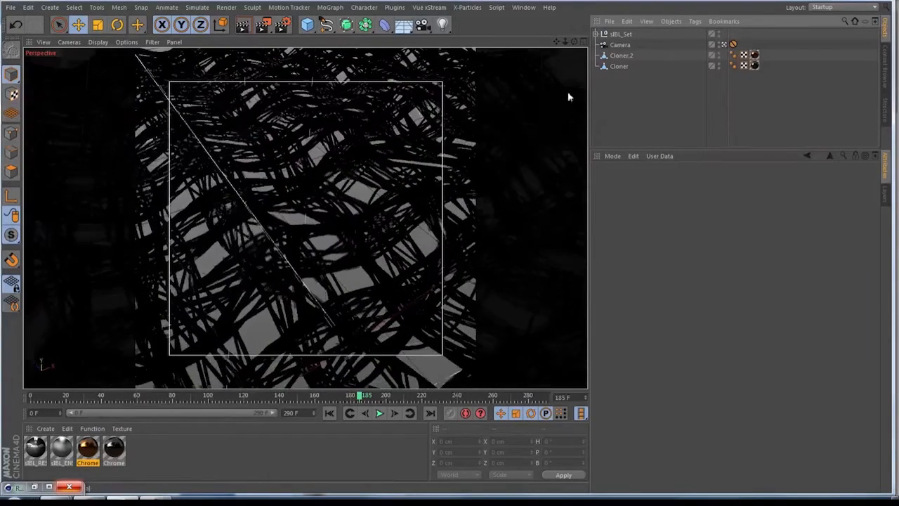
pyautogui.moveTo(565, 42)
pyautogui.mouseDown()
pyautogui.moveTo(495, 42)
pyautogui.moveTo(594, 42)
pyautogui.mouseUp()
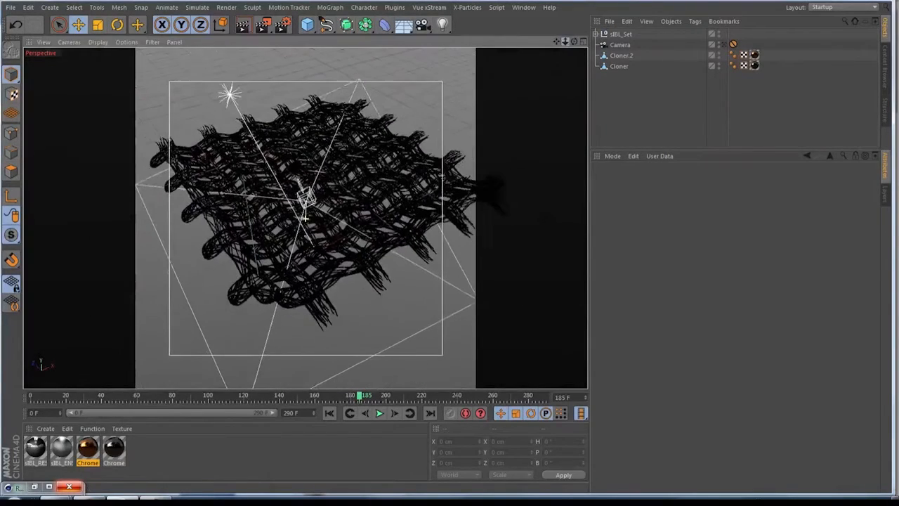
pyautogui.moveTo(771, 84); pyautogui.dragTo(755, 45)
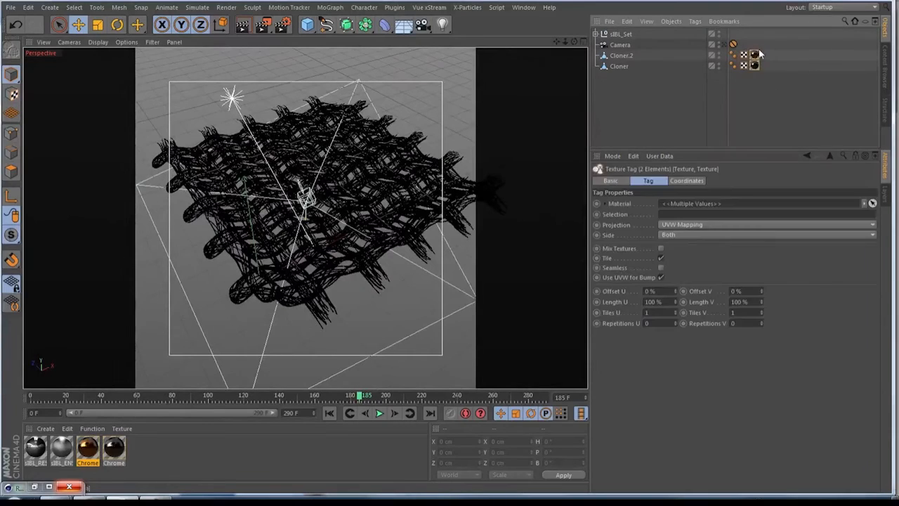
pyautogui.press('Delete')
pyautogui.scroll(4, 311, 220)
pyautogui.scroll(2, 311, 220)
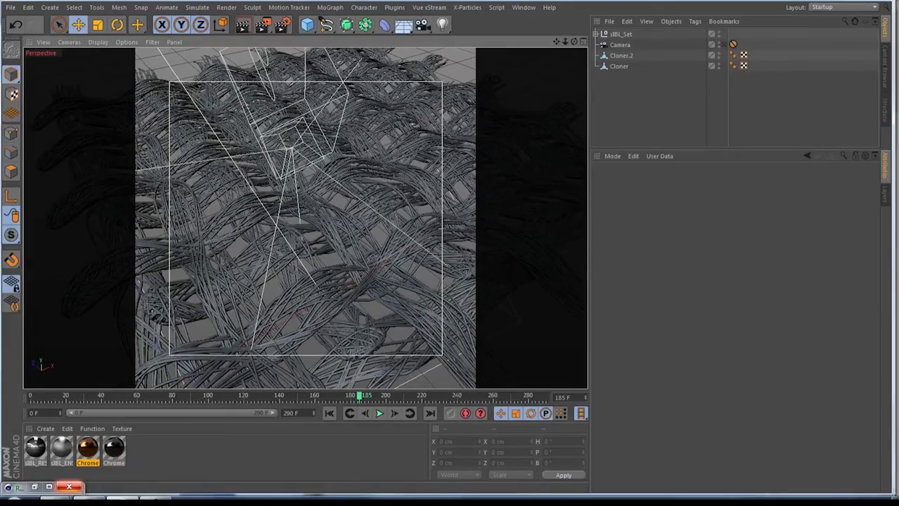
pyautogui.moveTo(575, 42); pyautogui.dragTo(534, 70)
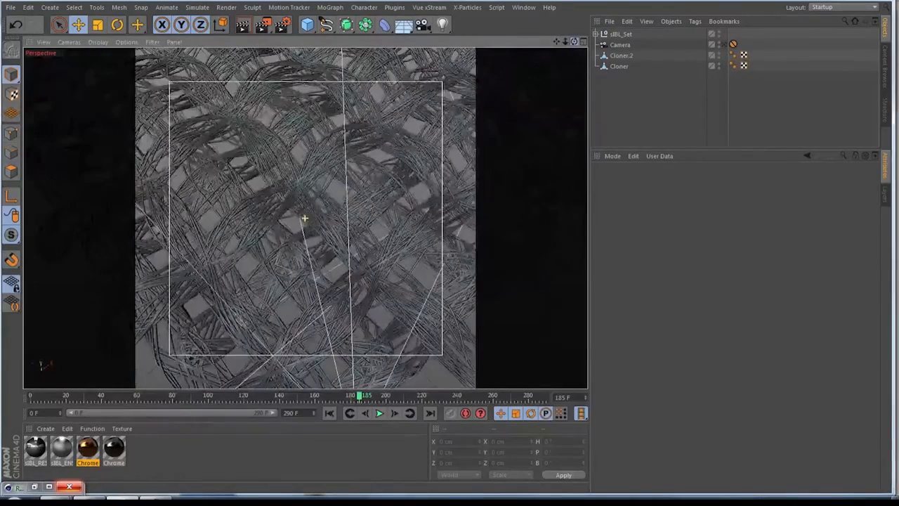
# Step: Delete every object in the scene and add a Plane primitive
pyautogui.hotkey('ctrl', 'a')
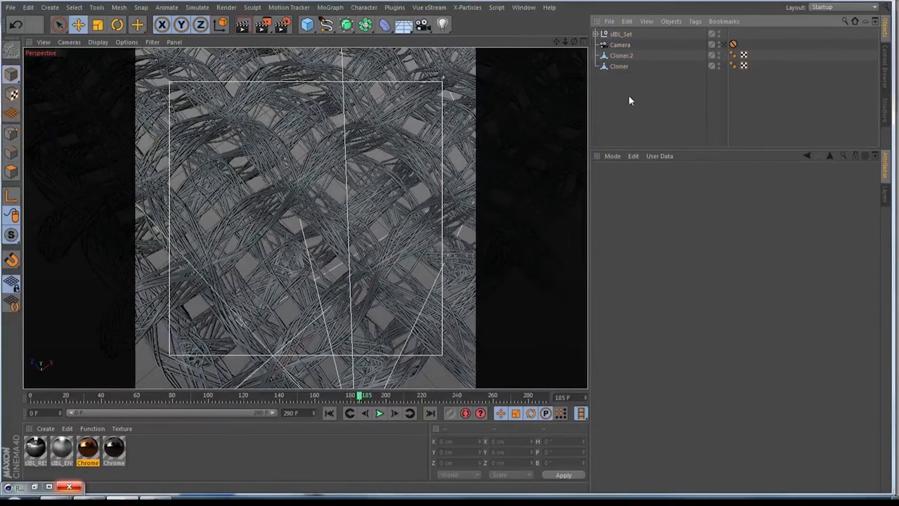
pyautogui.press('Delete')
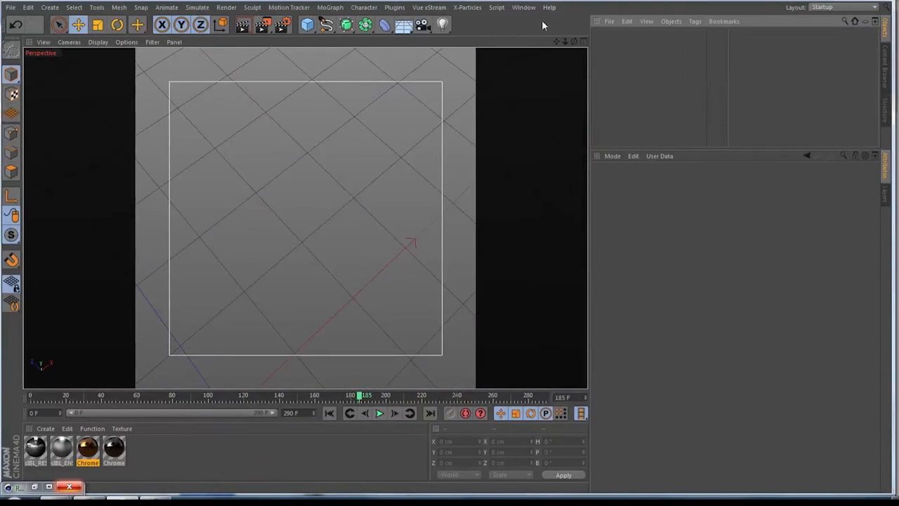
pyautogui.moveTo(565, 42); pyautogui.dragTo(582, 0)
pyautogui.click(310, 29)
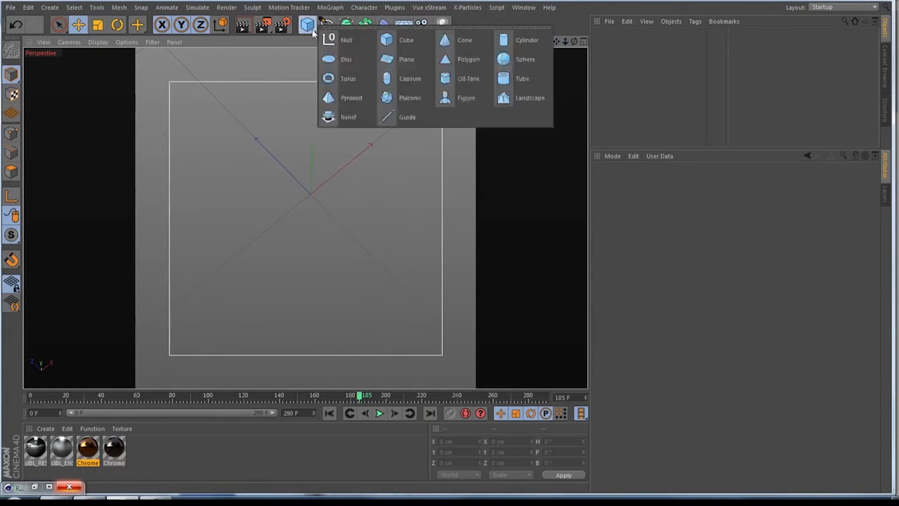
pyautogui.click(406, 59)
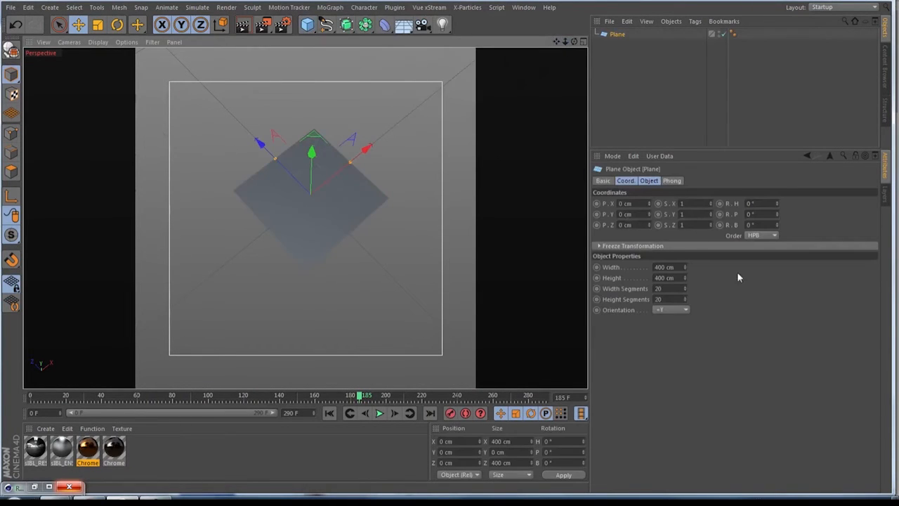
# Step: Set the plane's width and height segments to 150 each and make it editable
pyautogui.click(678, 288)
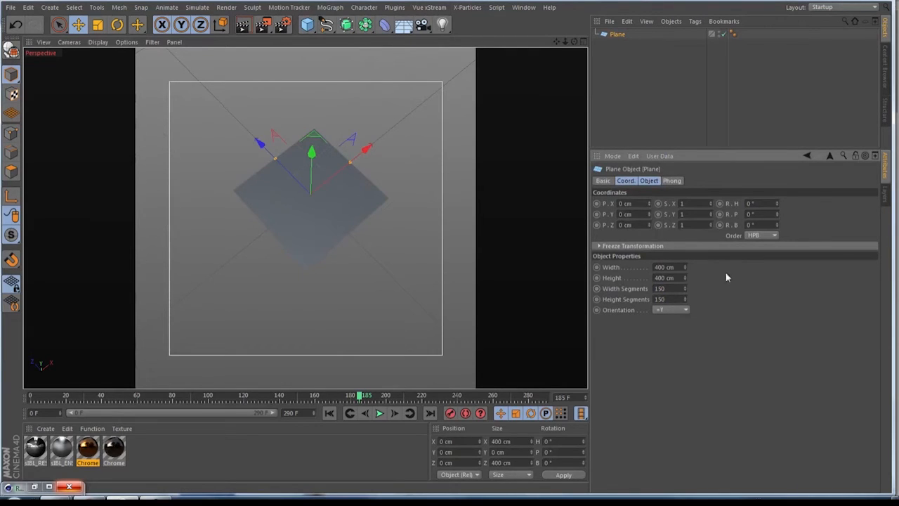
pyautogui.click(615, 35)
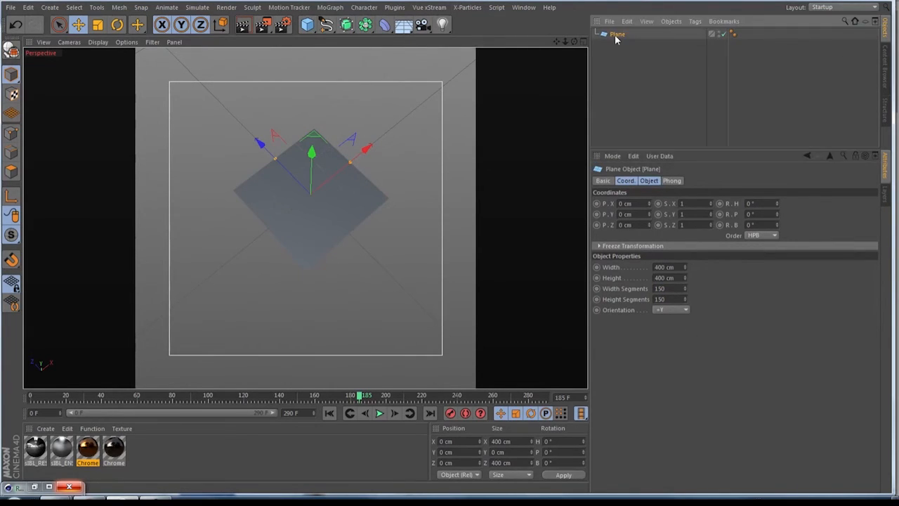
pyautogui.press('c')
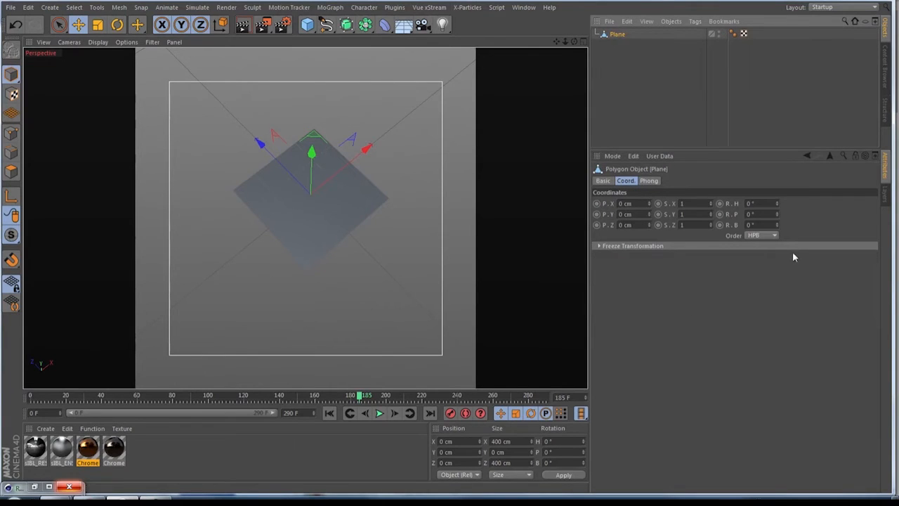
# Step: In the top view, select a polygon strip about 5.3 cm wide along the plane's +X edge and store it as a polygon selection
pyautogui.click(582, 42)
pyautogui.click(582, 42)
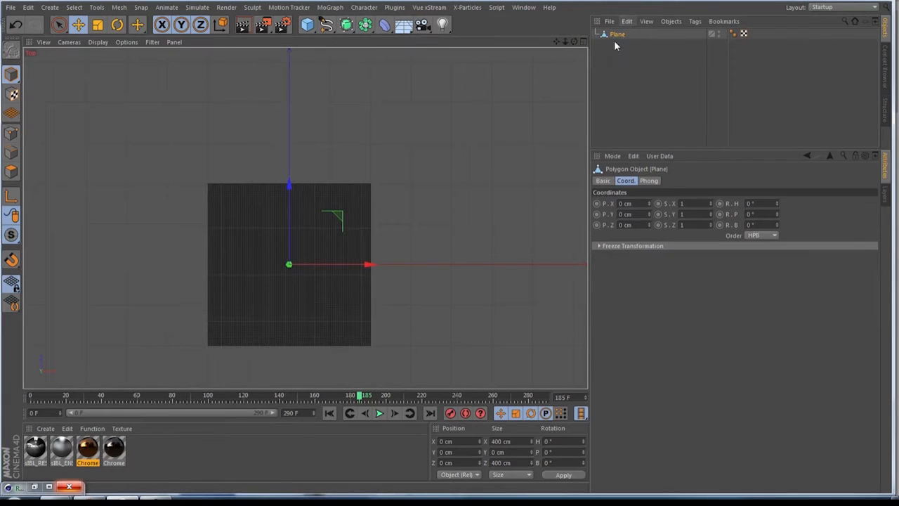
pyautogui.scroll(3, 370, 265)
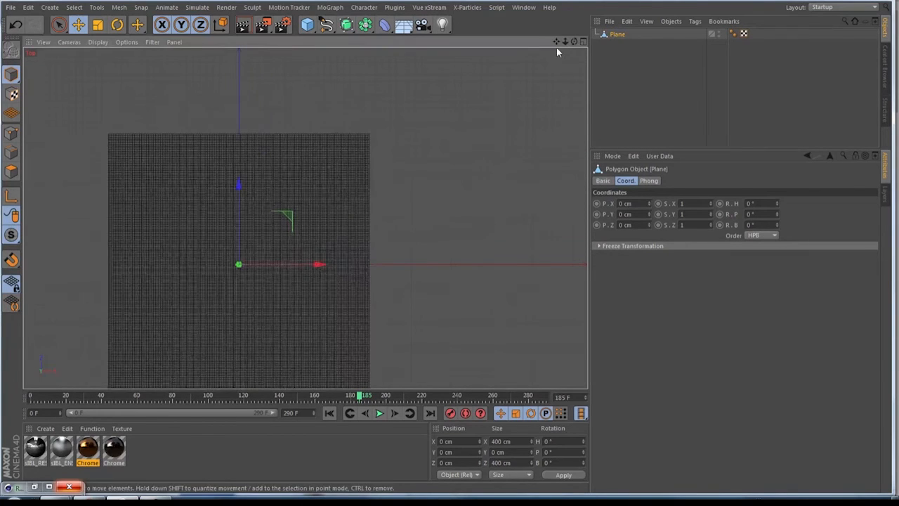
pyautogui.moveTo(557, 42); pyautogui.dragTo(305, 218)
pyautogui.click(59, 25)
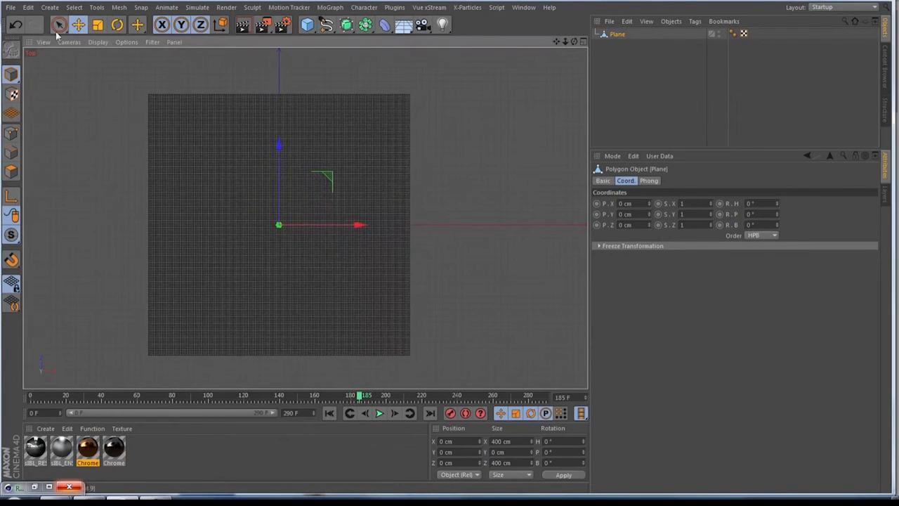
pyautogui.hotkey('ctrl', 'a')
pyautogui.moveTo(58, 25); pyautogui.dragTo(98, 59)
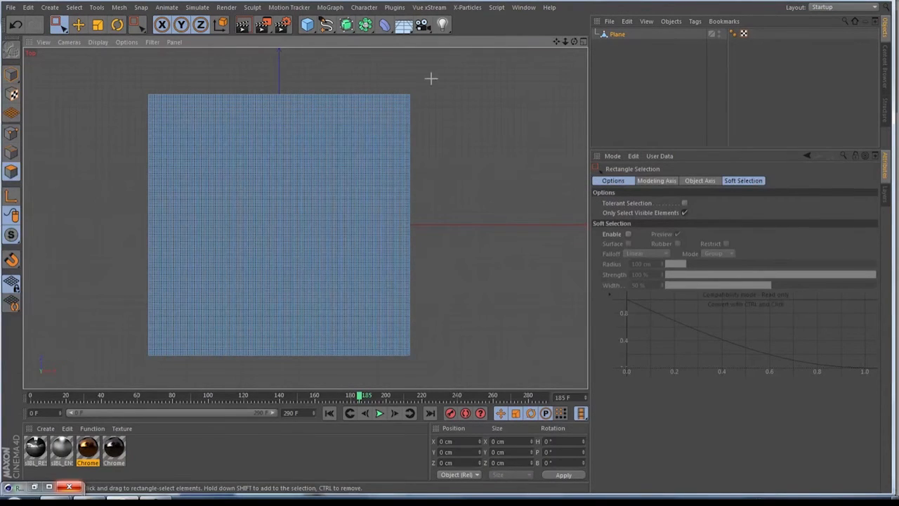
pyautogui.moveTo(431, 78); pyautogui.dragTo(407, 381)
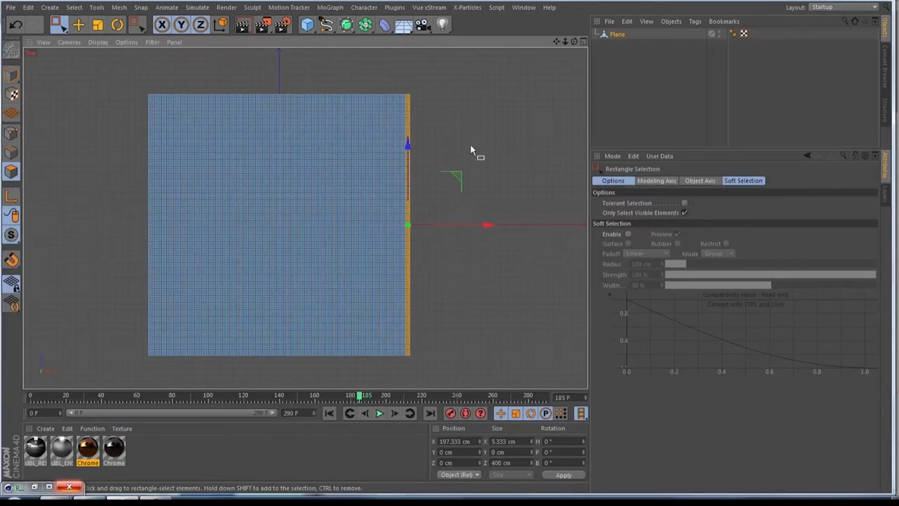
pyautogui.click(71, 8)
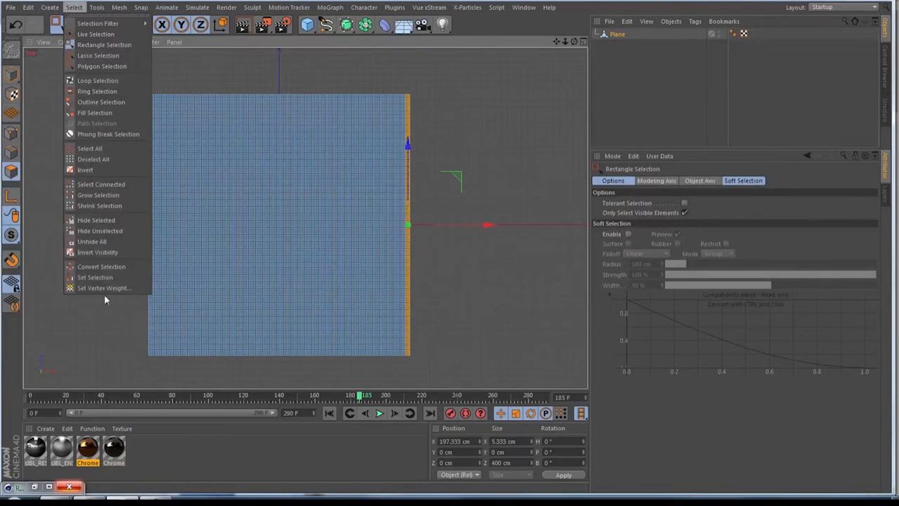
pyautogui.click(95, 277)
pyautogui.click(602, 52)
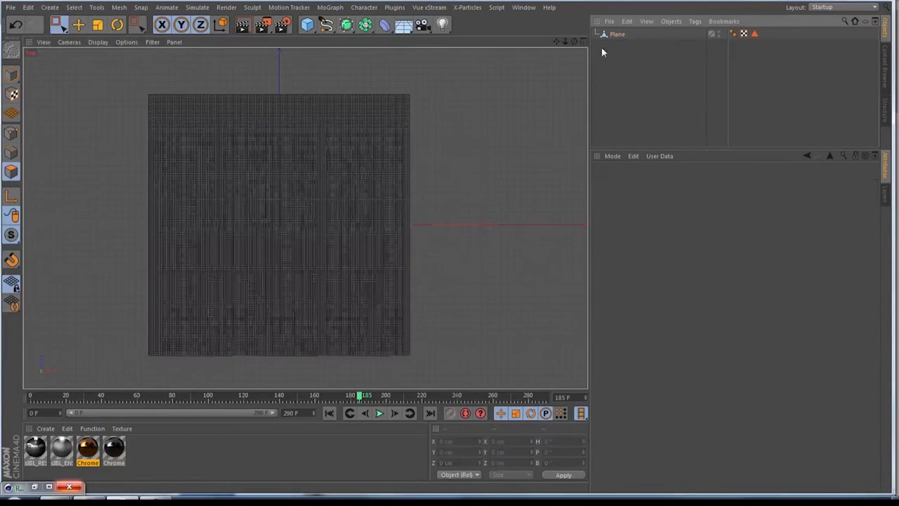
# Step: Return to the perspective view and examine the stored polygon selection along the plane's edge
pyautogui.click(584, 42)
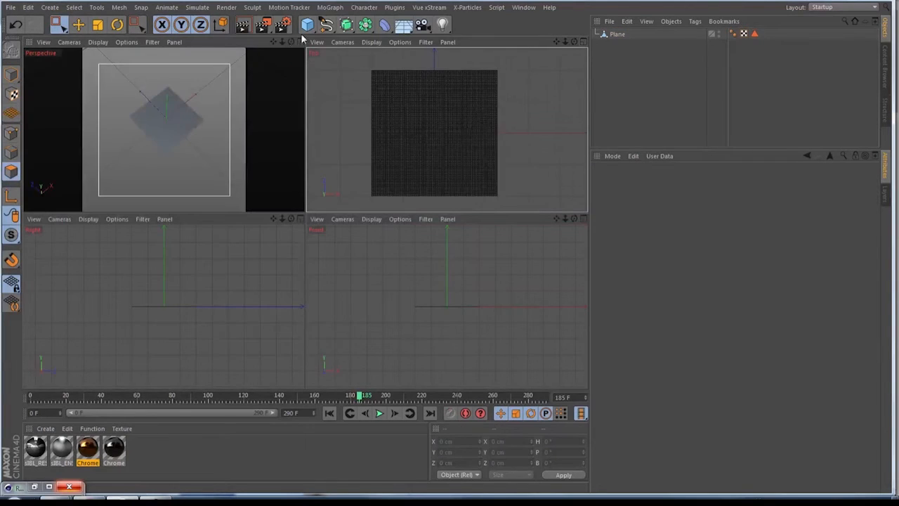
pyautogui.click(298, 42)
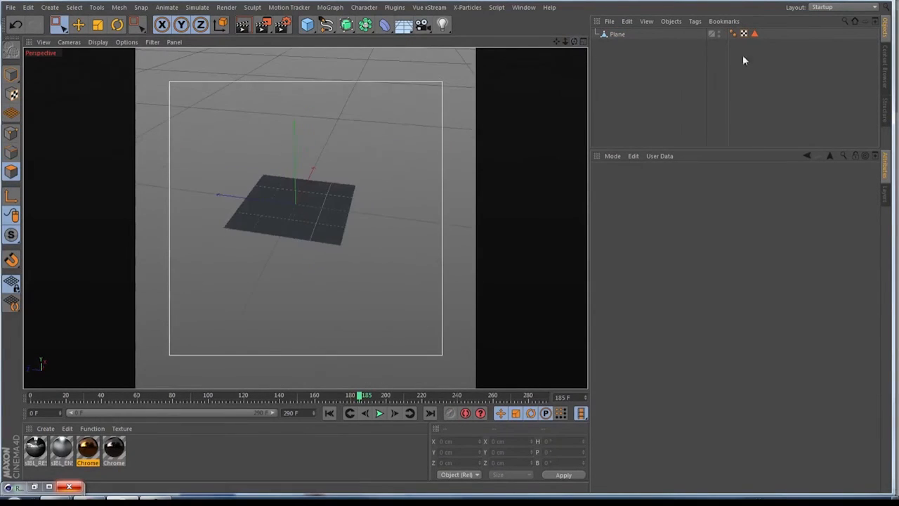
pyautogui.click(754, 35)
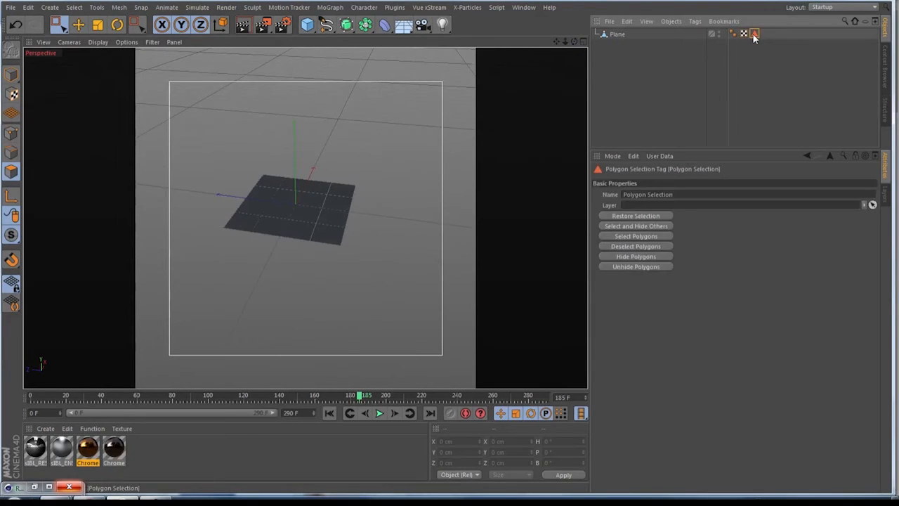
pyautogui.click(618, 35)
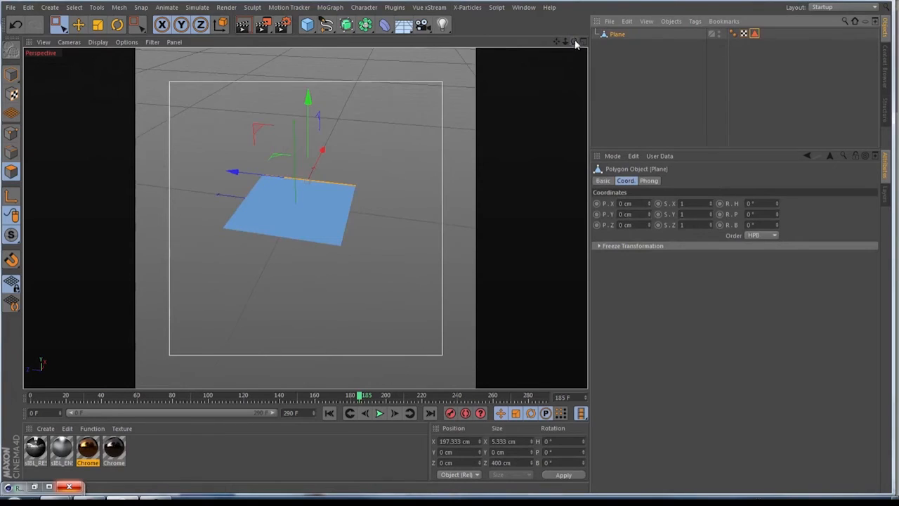
pyautogui.moveTo(575, 42); pyautogui.dragTo(495, 46)
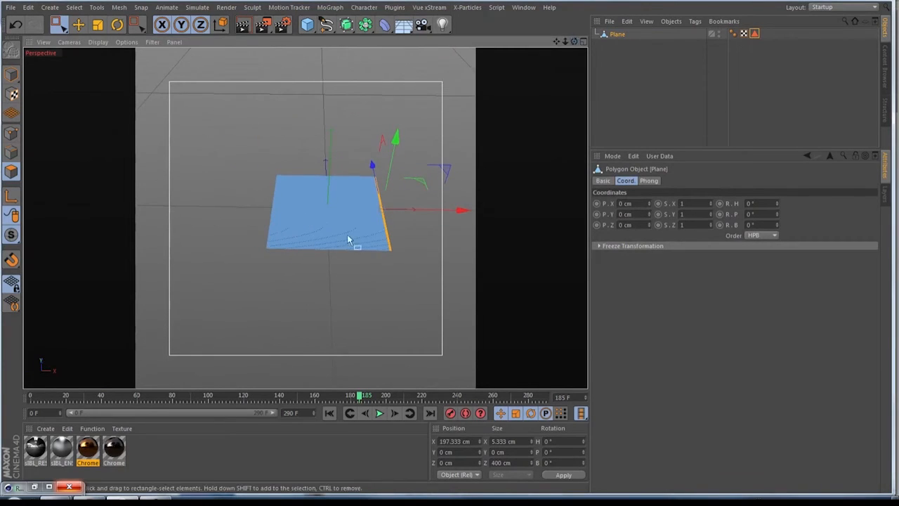
pyautogui.scroll(3, 357, 223)
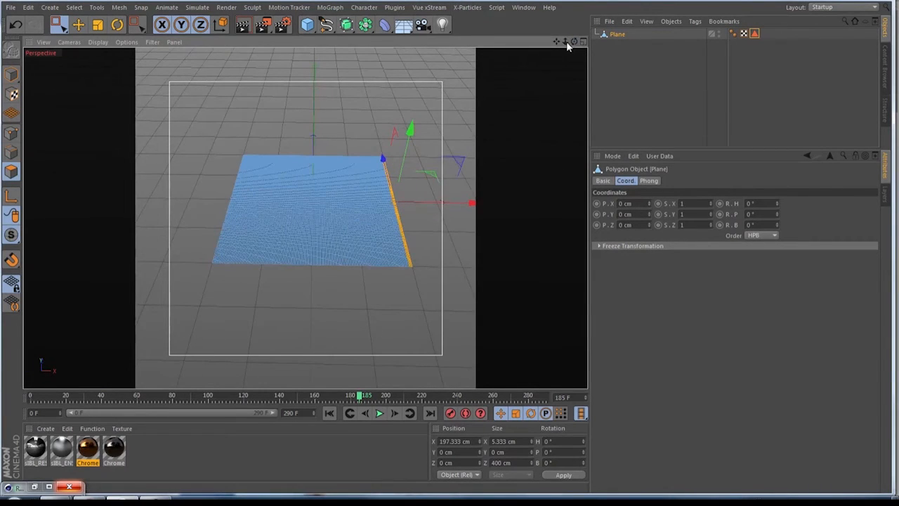
# Step: Configure the perspective viewport's tinted border opacity to 0%
pyautogui.click(126, 42)
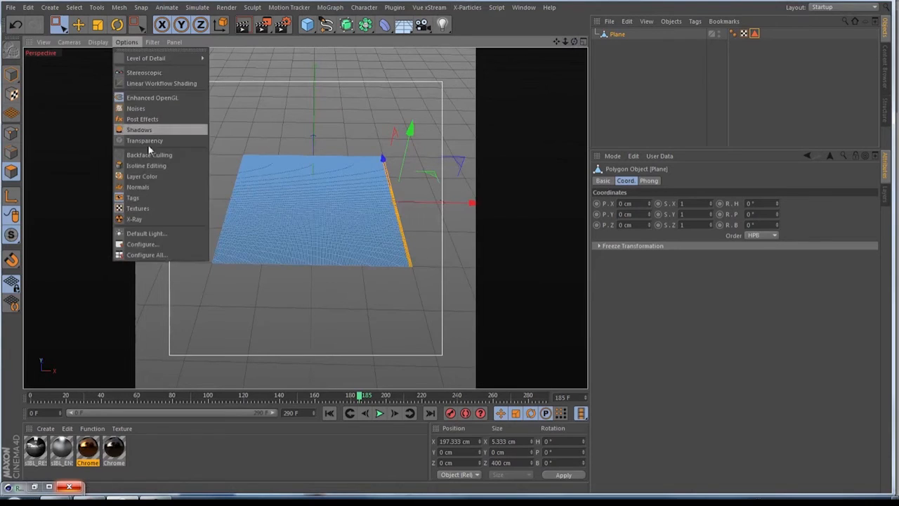
pyautogui.click(144, 244)
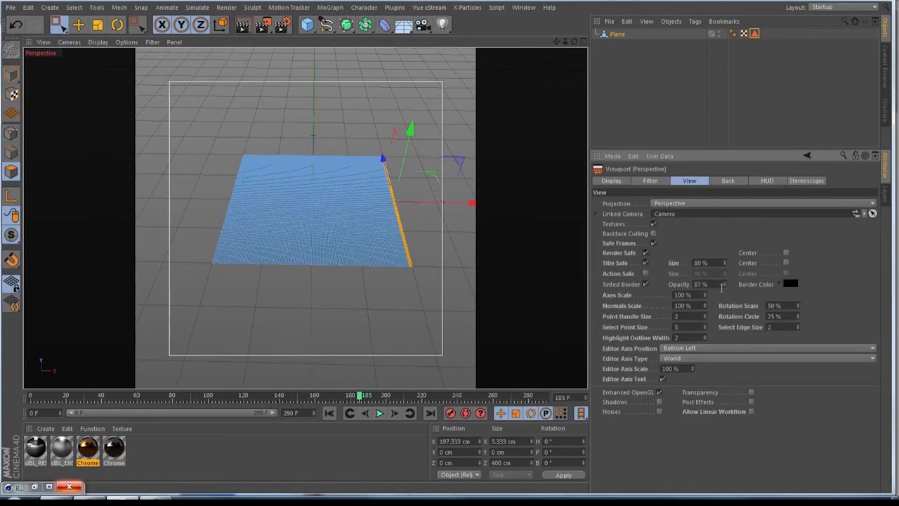
pyautogui.write('0')
pyautogui.press('Return')
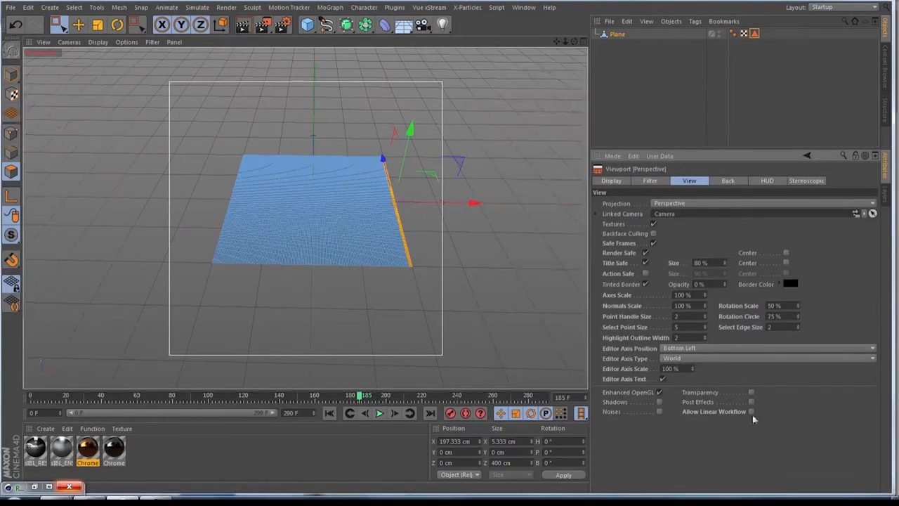
# Step: Deselect the plane and add an X-Particles xpEmitter to the scene
pyautogui.scroll(3, 272, 246)
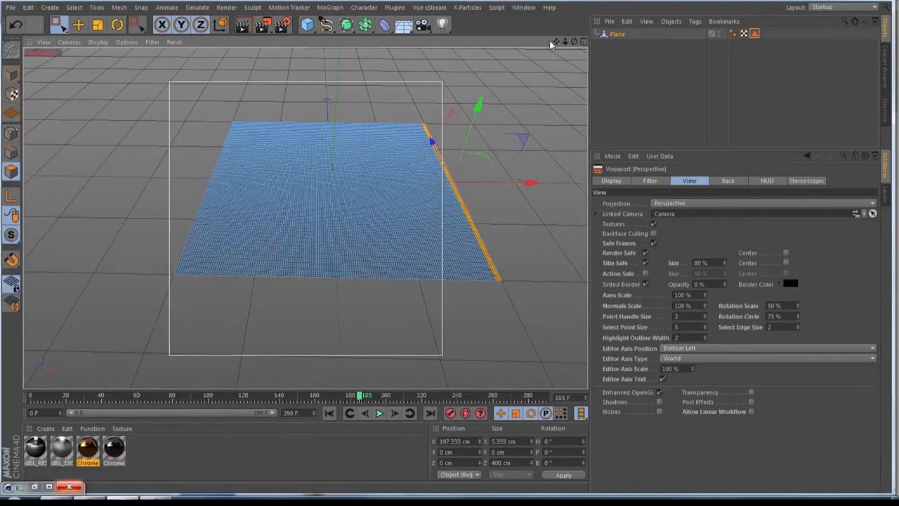
pyautogui.moveTo(555, 42); pyautogui.dragTo(487, 71)
pyautogui.click(747, 86)
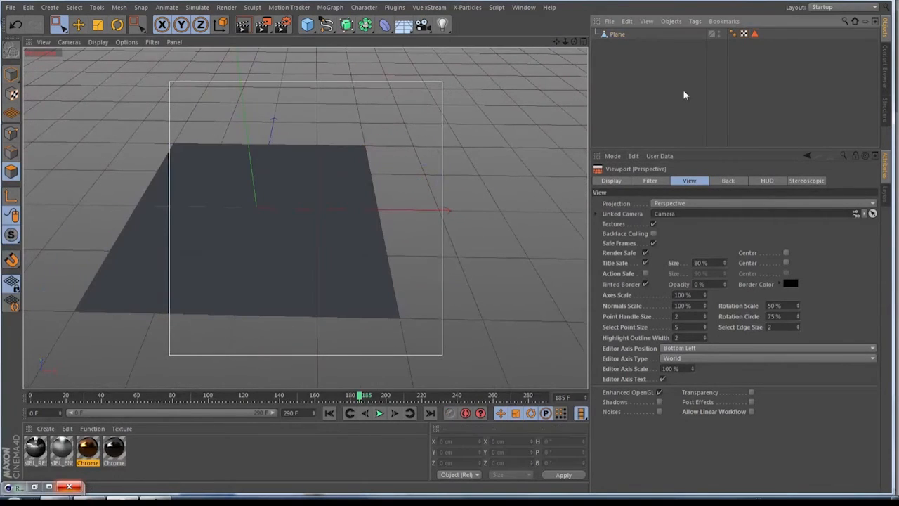
pyautogui.click(468, 8)
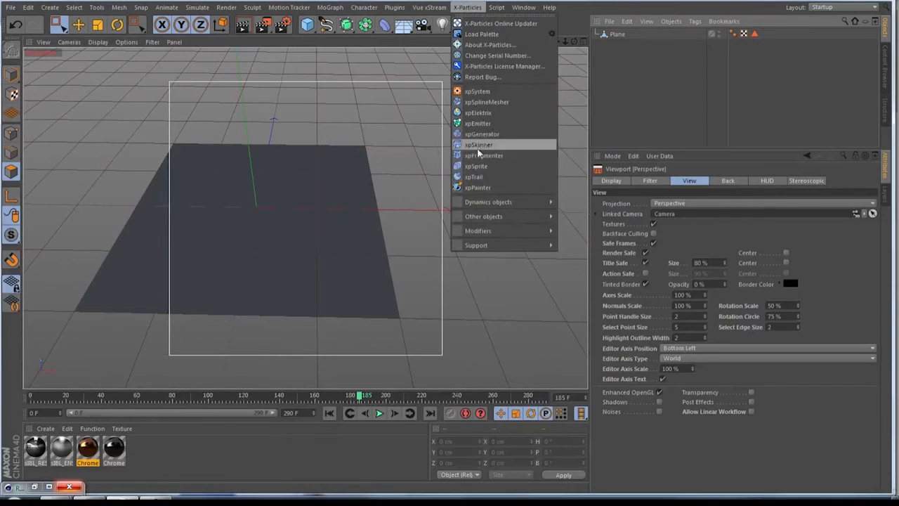
pyautogui.click(478, 124)
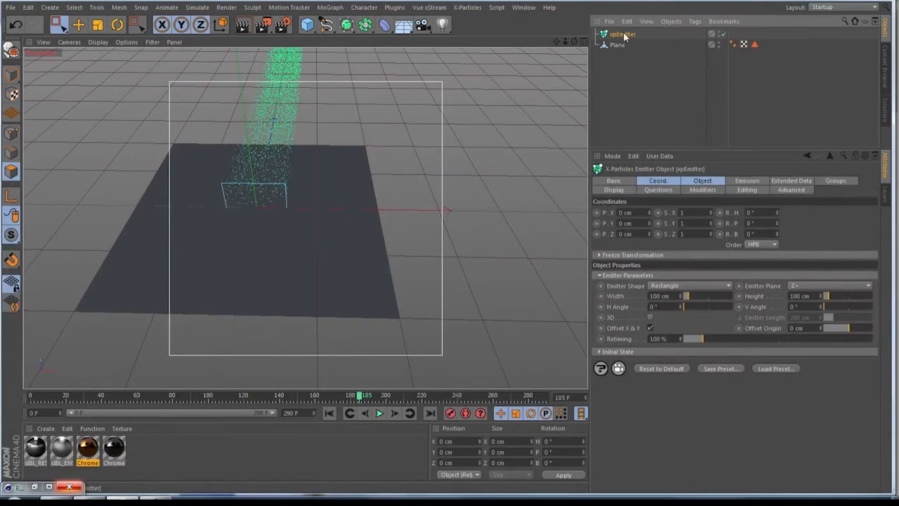
# Step: Set the xpEmitter's shape to Object, with the Plane as its source object and the stored Polygon Selection as its selection
pyautogui.click(703, 181)
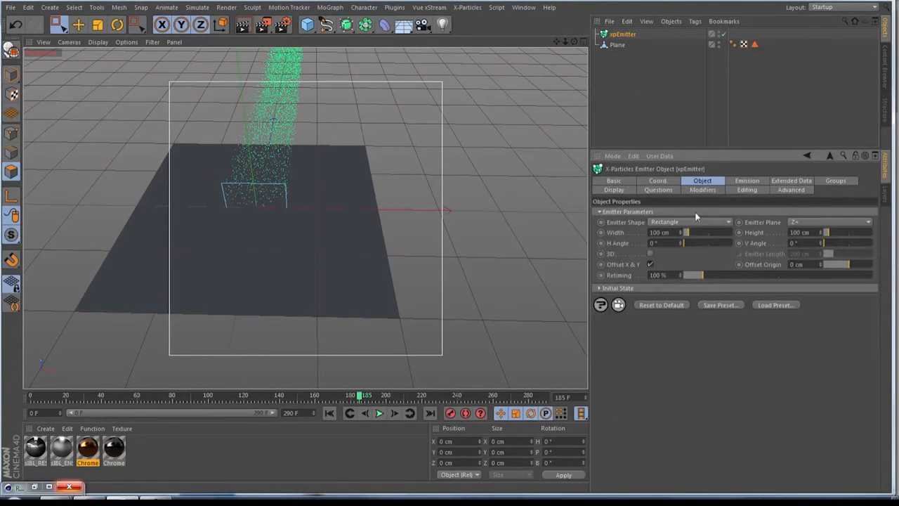
pyautogui.click(674, 223)
pyautogui.click(674, 304)
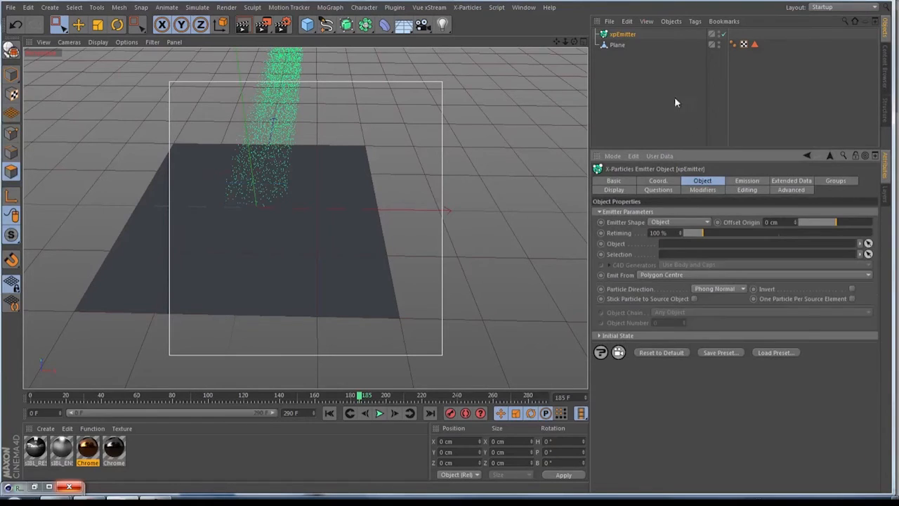
pyautogui.moveTo(613, 49); pyautogui.dragTo(711, 214)
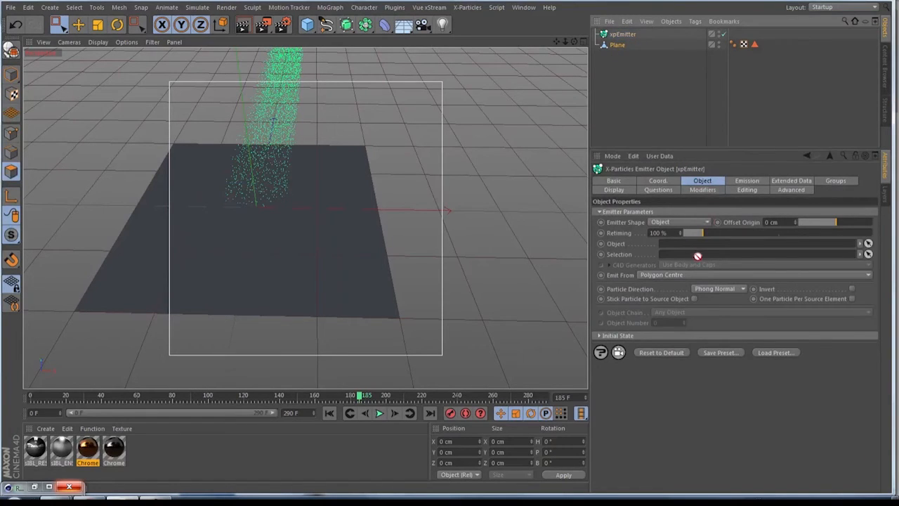
pyautogui.moveTo(697, 256)
pyautogui.mouseDown()
pyautogui.moveTo(695, 245)
pyautogui.moveTo(715, 254)
pyautogui.mouseUp()
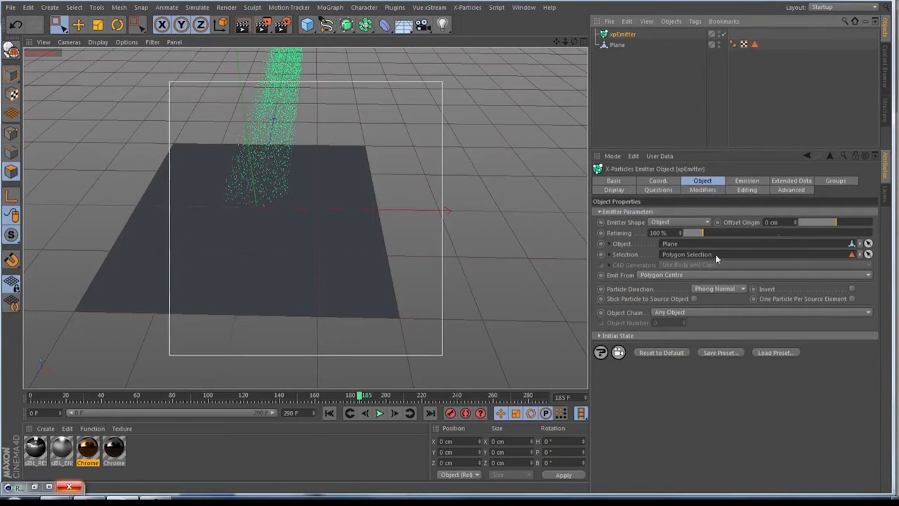
# Step: Add an xpFollowSurface motion modifier and assign the Plane as its surface object
pyautogui.click(467, 7)
pyautogui.moveTo(506, 232)
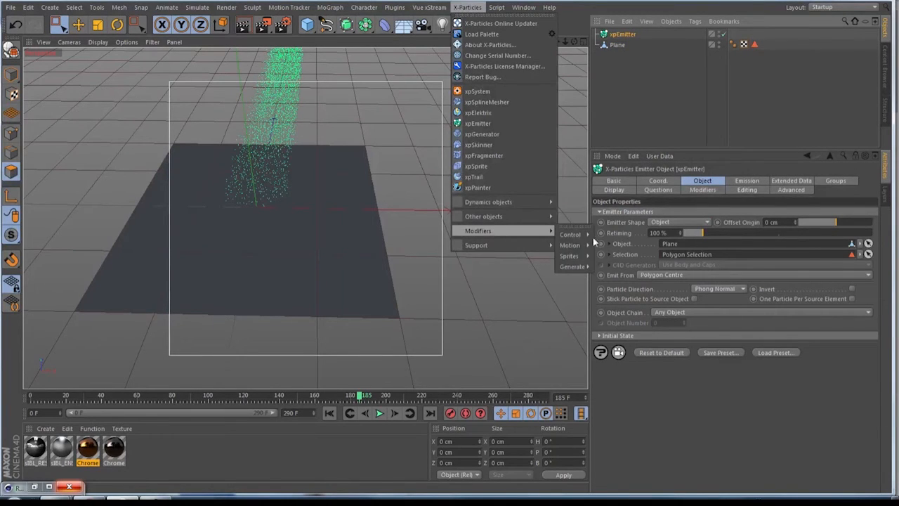
pyautogui.moveTo(569, 245)
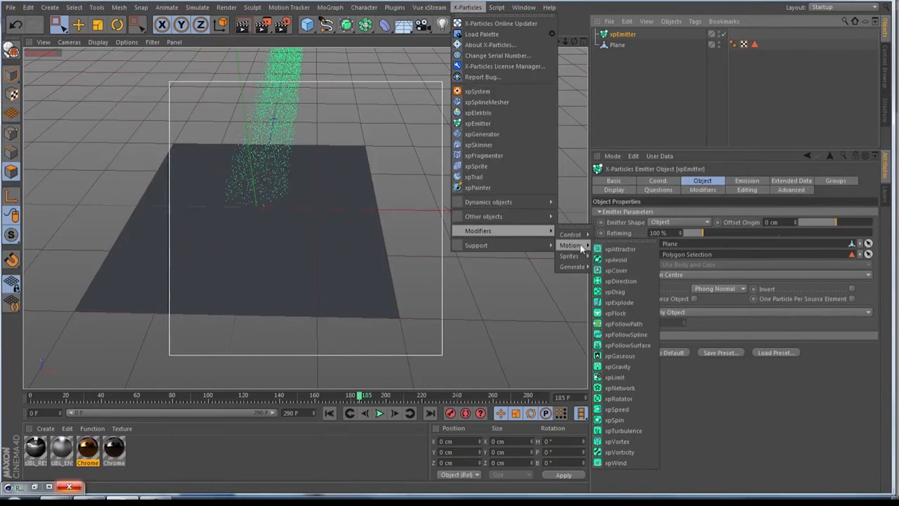
pyautogui.click(629, 345)
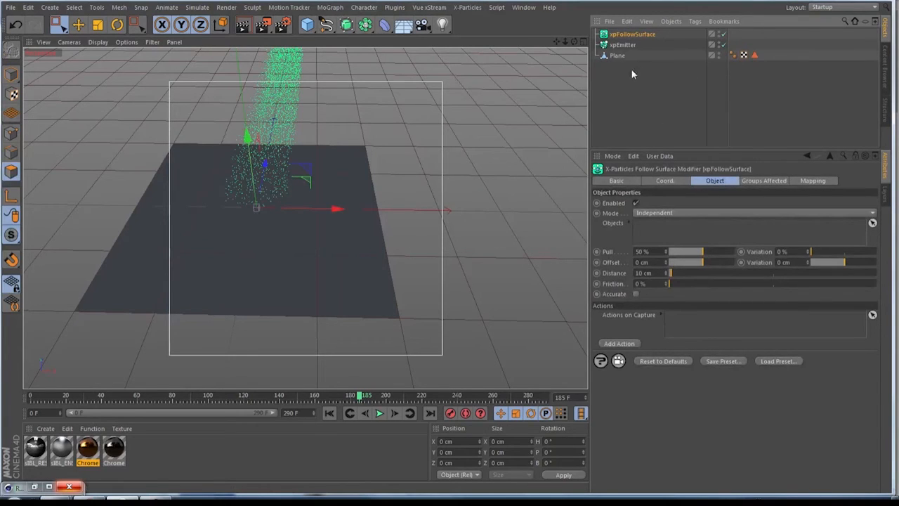
pyautogui.moveTo(612, 57); pyautogui.dragTo(670, 135)
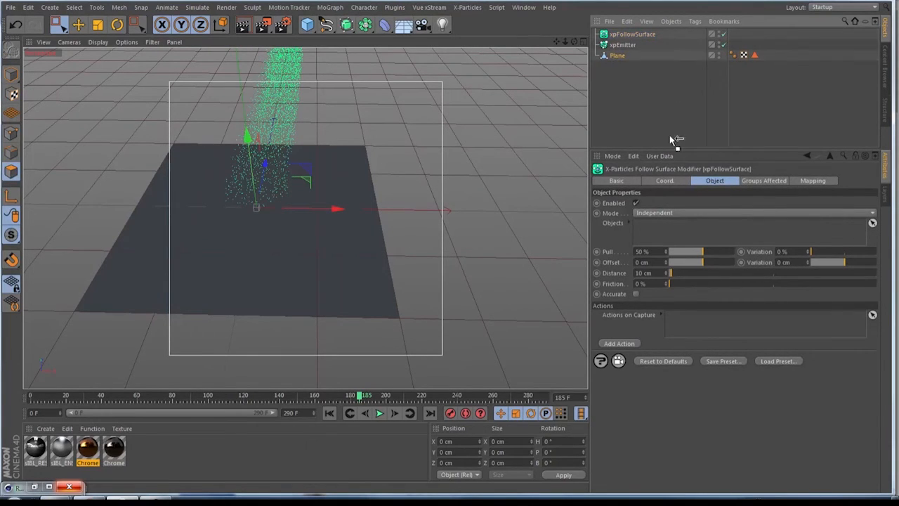
# Step: Play the simulation from the first frame and examine the particles along the plane's edge
pyautogui.click(330, 413)
pyautogui.click(379, 413)
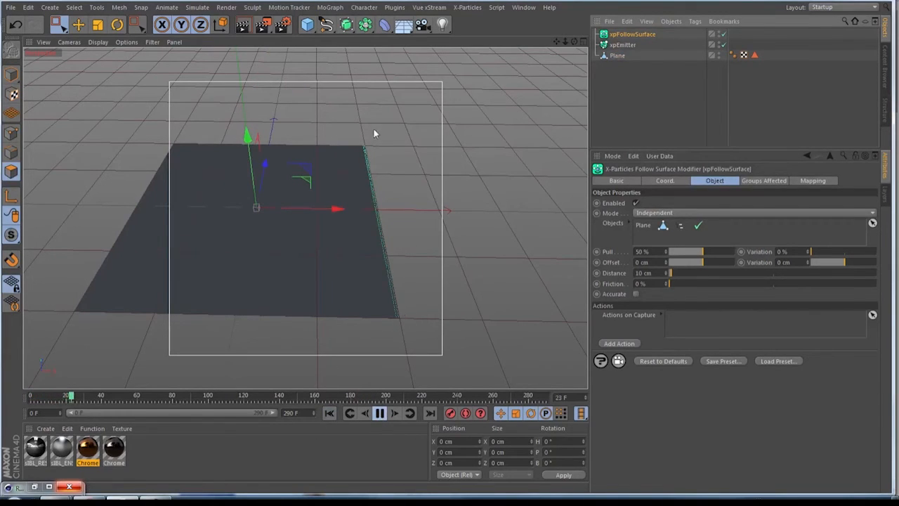
pyautogui.scroll(8, 388, 288)
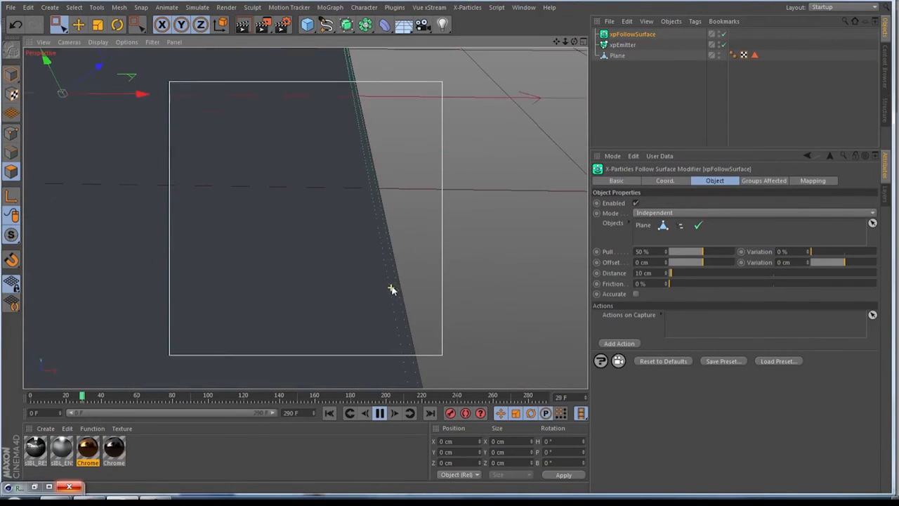
# Step: Add an X-Particles xpTrail object linked to the xpEmitter
pyautogui.click(622, 46)
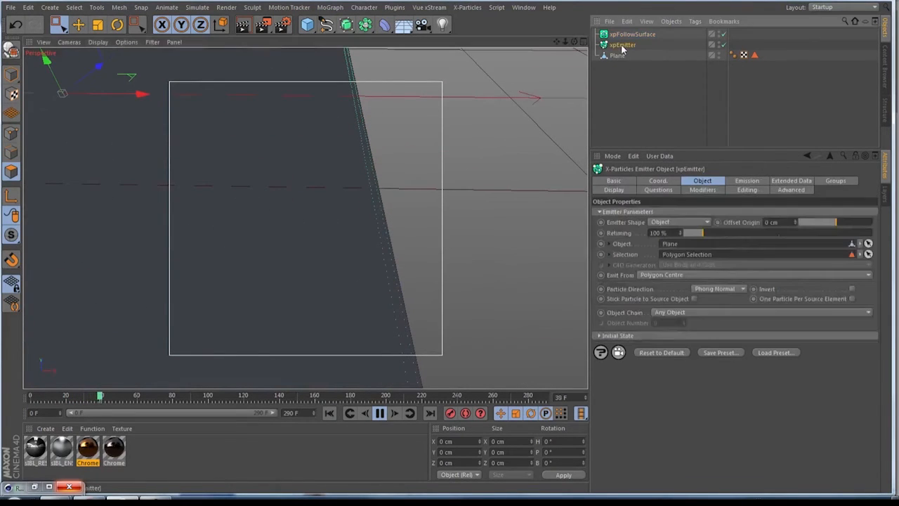
pyautogui.click(467, 7)
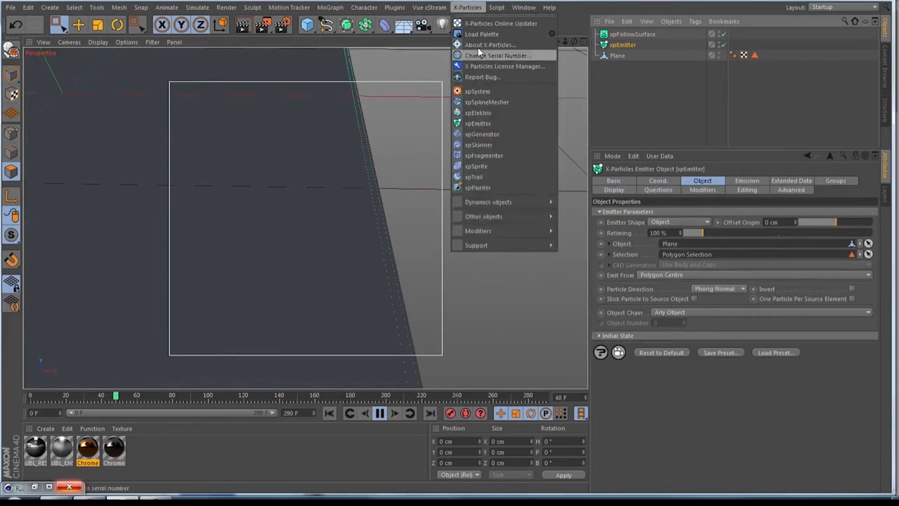
pyautogui.click(476, 178)
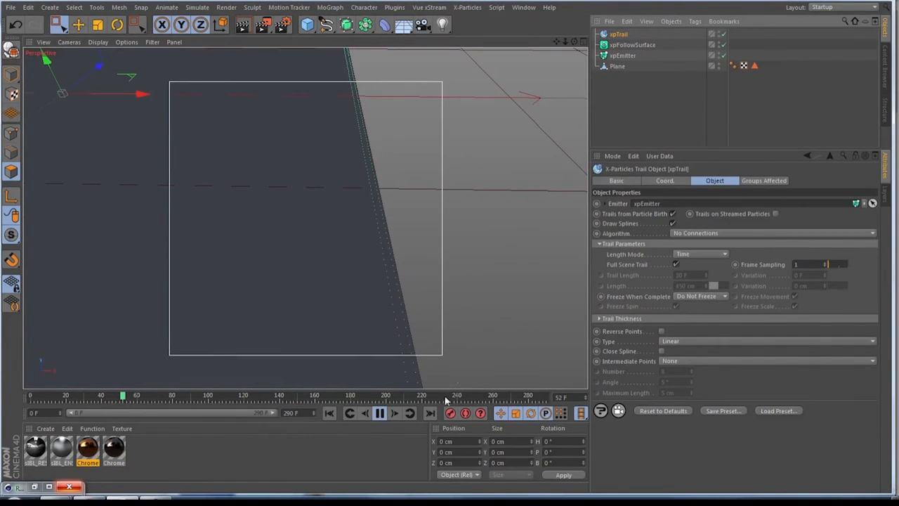
# Step: Replay the simulation while viewing the whole plane, and return the timeline to frame 0
pyautogui.click(329, 413)
pyautogui.scroll(-5, 305, 218)
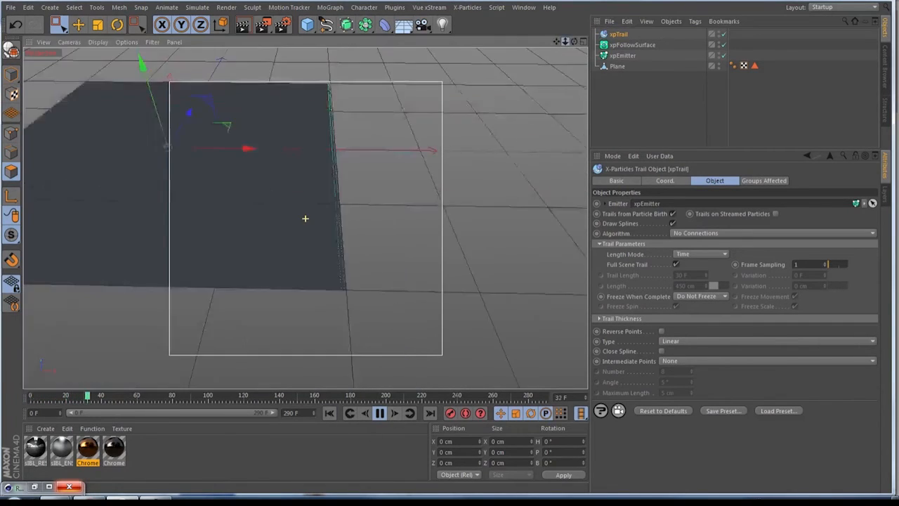
pyautogui.scroll(-3, 305, 218)
pyautogui.scroll(4, 305, 218)
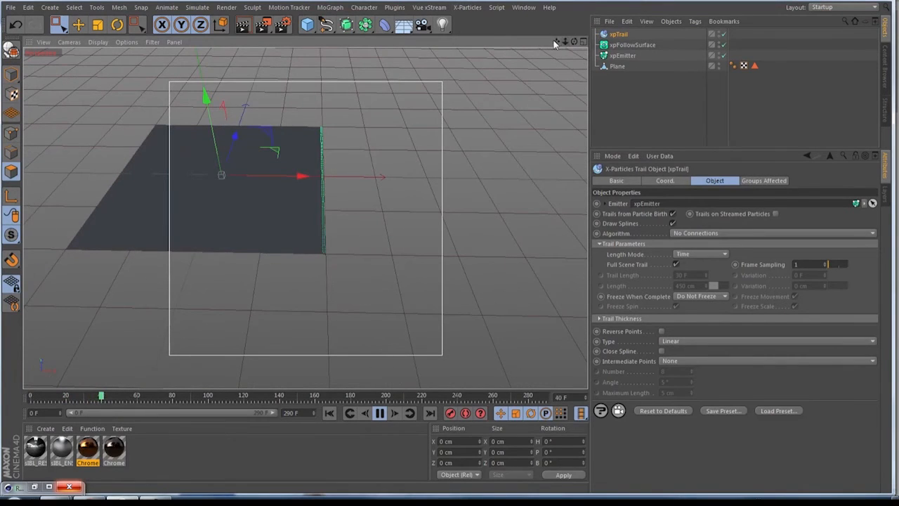
pyautogui.moveTo(557, 42); pyautogui.dragTo(446, 322)
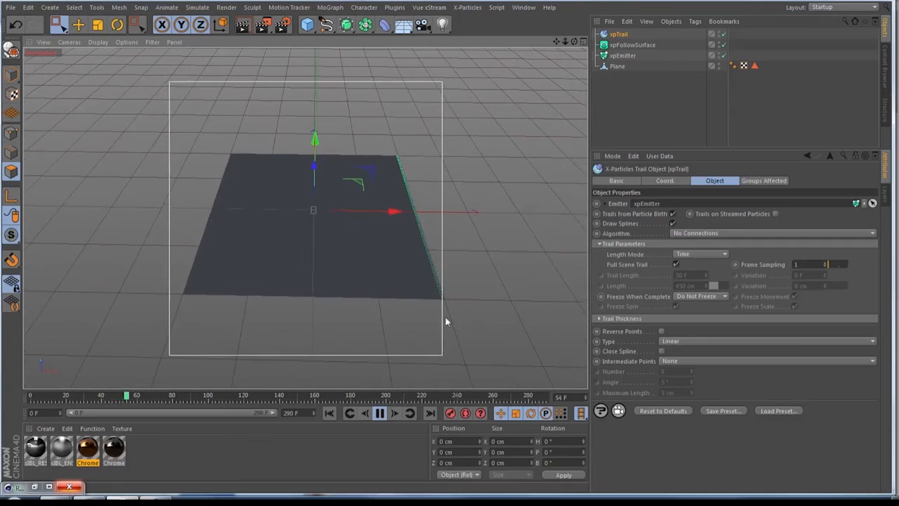
pyautogui.click(380, 414)
pyautogui.click(328, 413)
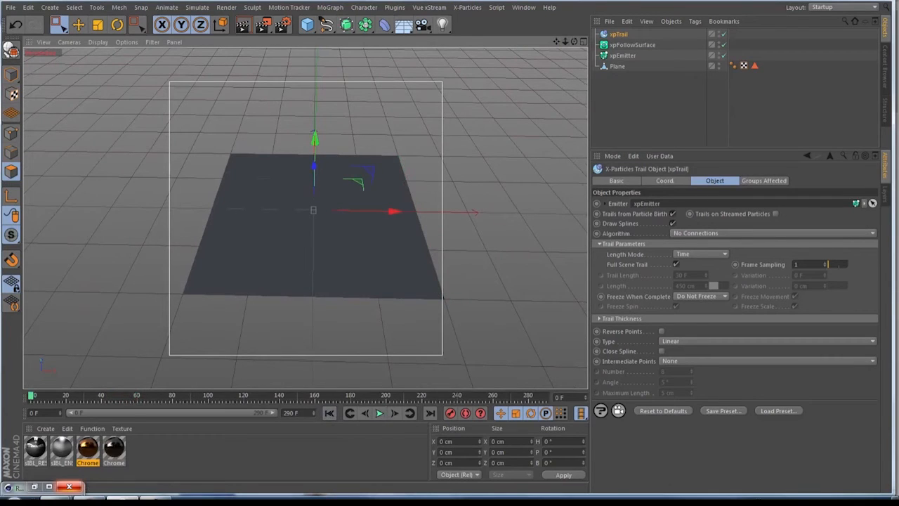
# Step: Add an xpDirection motion modifier to the scene
pyautogui.click(467, 7)
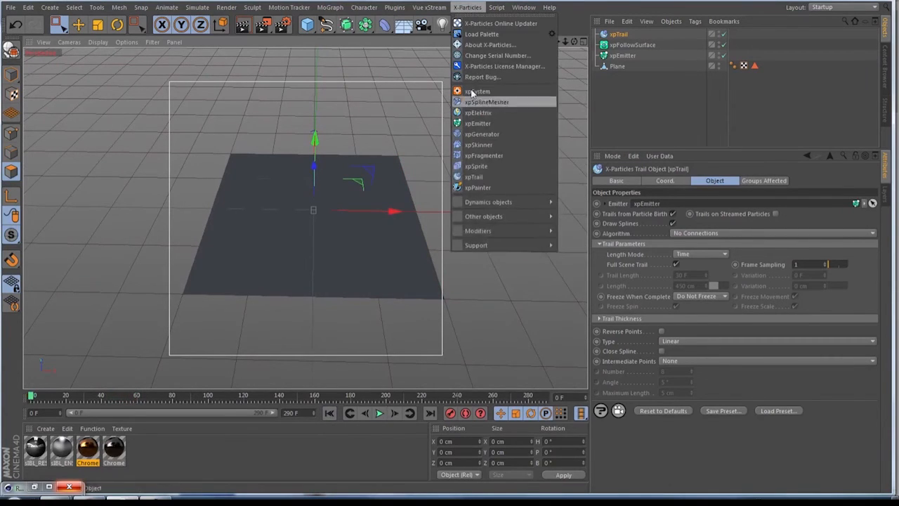
pyautogui.moveTo(548, 231)
pyautogui.moveTo(569, 245)
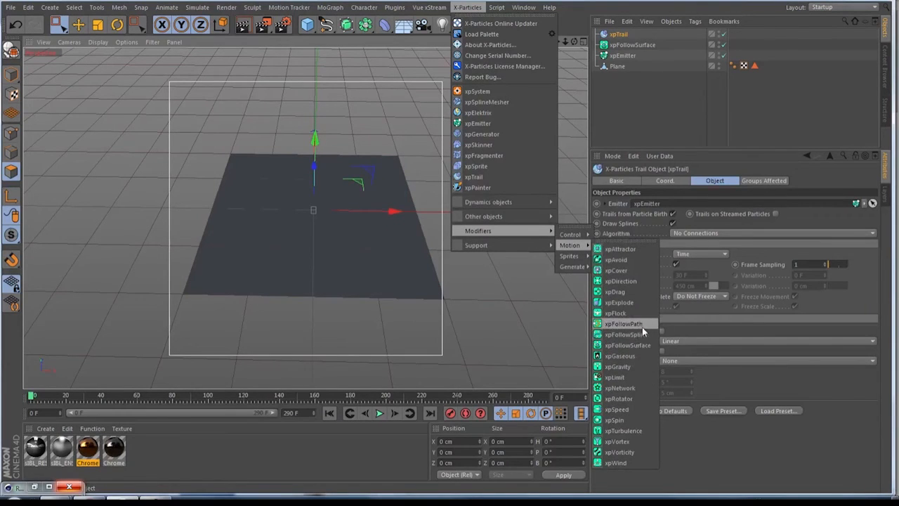
pyautogui.click(624, 281)
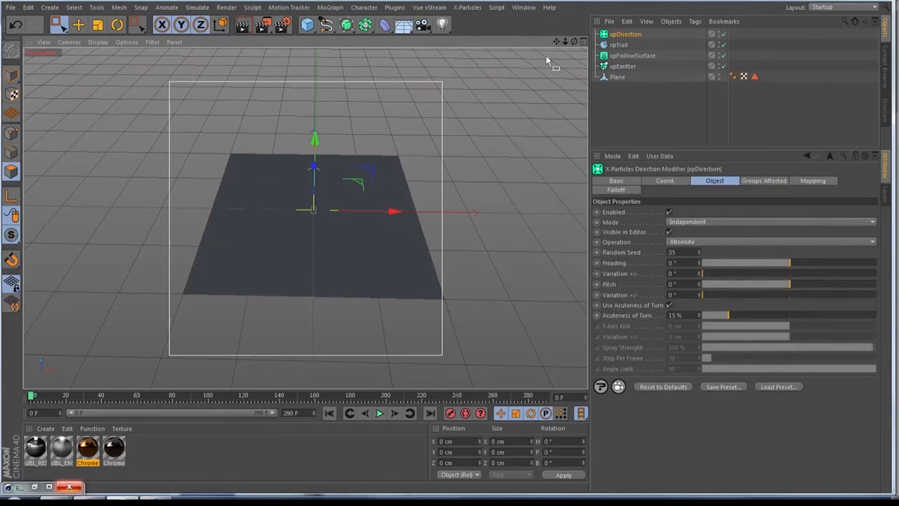
# Step: Set the direction modifier's Heading to 90° so it points across the plane, keeping the modifier at the origin
pyautogui.keyDown('alt'); pyautogui.moveTo(305, 218); pyautogui.dragTo(225, 235); pyautogui.keyUp('alt')
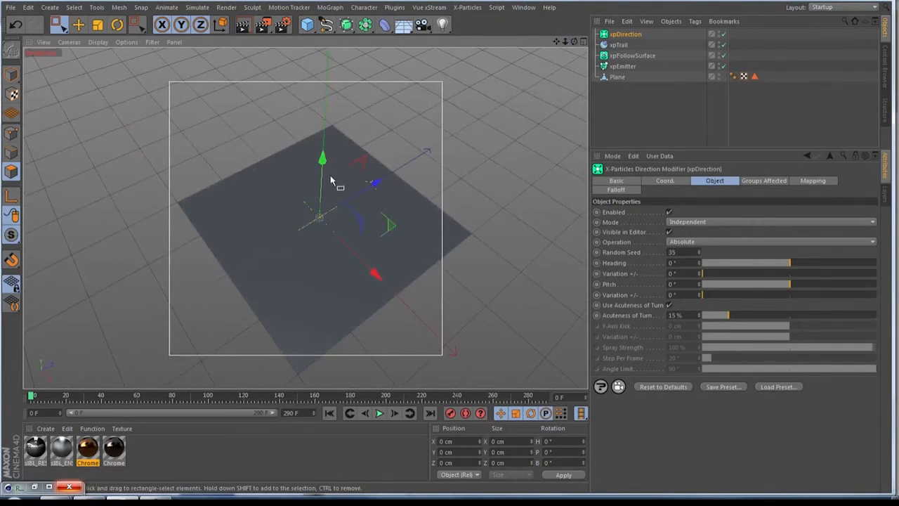
pyautogui.moveTo(324, 155); pyautogui.dragTo(328, 103)
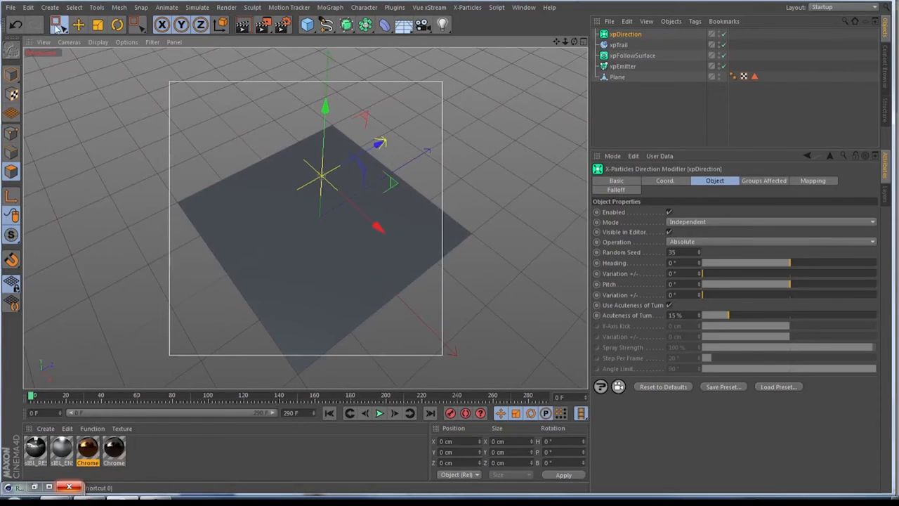
pyautogui.click(15, 25)
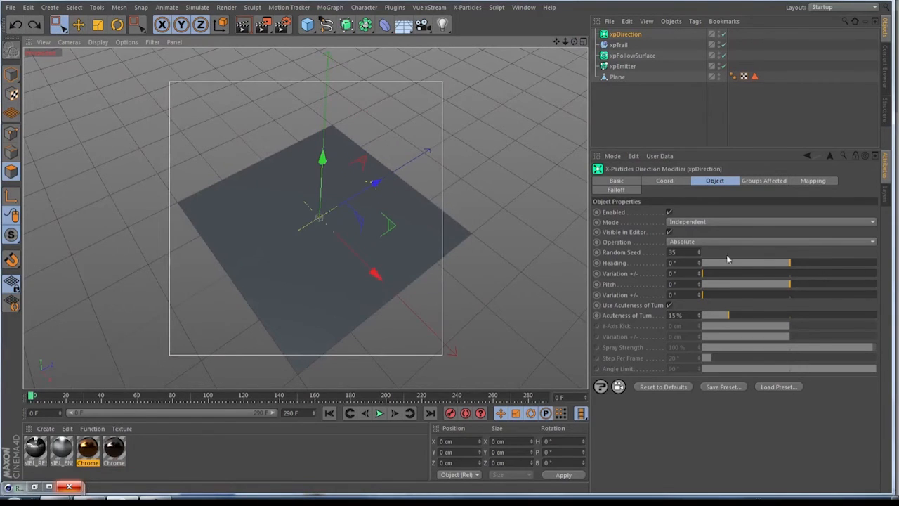
pyautogui.moveTo(792, 265); pyautogui.dragTo(812, 264)
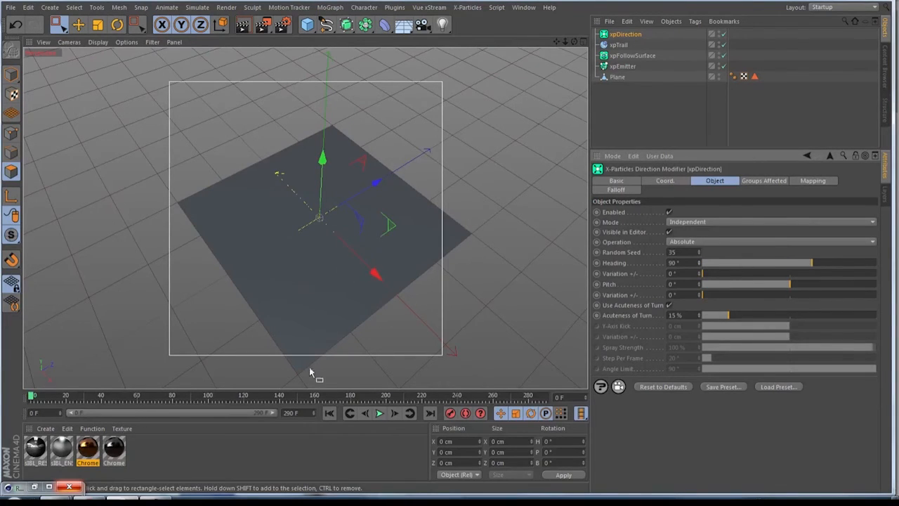
# Step: Play the simulation to frame 67 and inspect the particle trails running across the plane
pyautogui.click(381, 414)
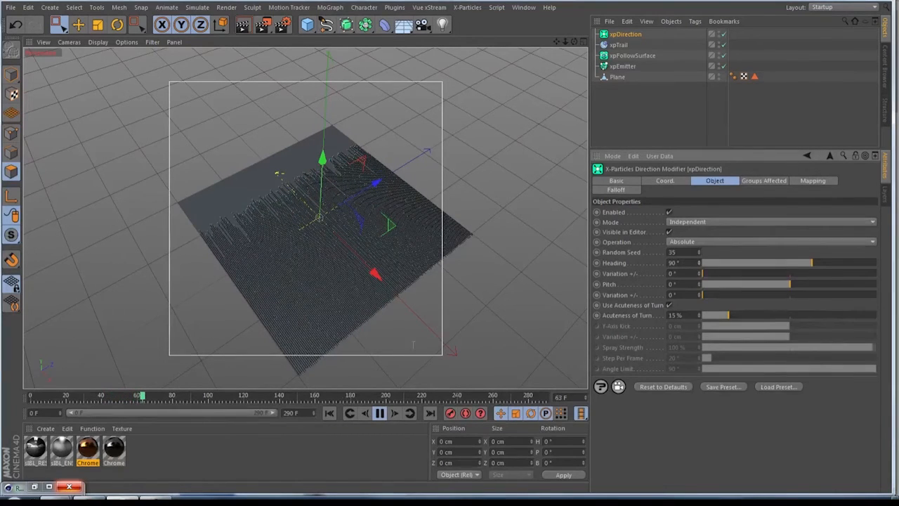
pyautogui.click(380, 413)
pyautogui.scroll(5, 301, 259)
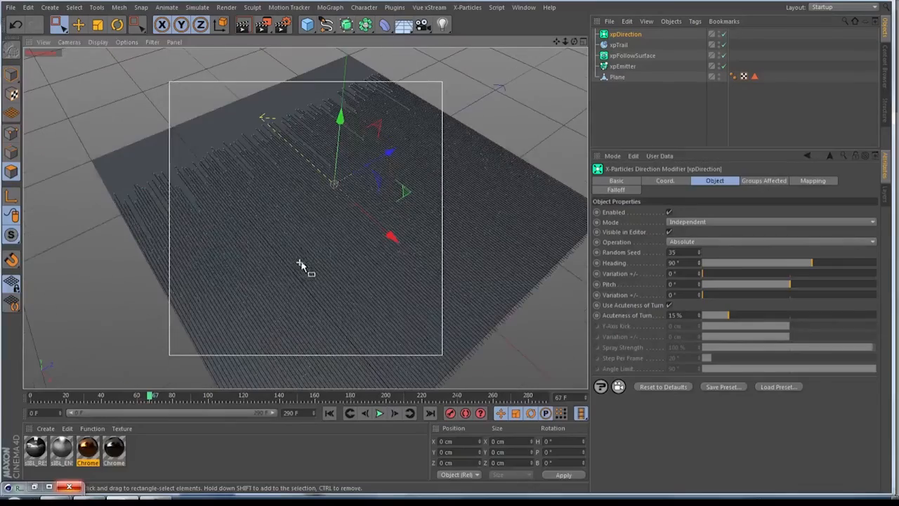
pyautogui.moveTo(574, 42)
pyautogui.mouseDown()
pyautogui.moveTo(523, 14)
pyautogui.moveTo(488, 9)
pyautogui.moveTo(520, 78)
pyautogui.moveTo(574, 46)
pyautogui.moveTo(555, 88)
pyautogui.moveTo(524, 52)
pyautogui.moveTo(524, 70)
pyautogui.moveTo(558, 81)
pyautogui.moveTo(574, 42)
pyautogui.mouseUp()
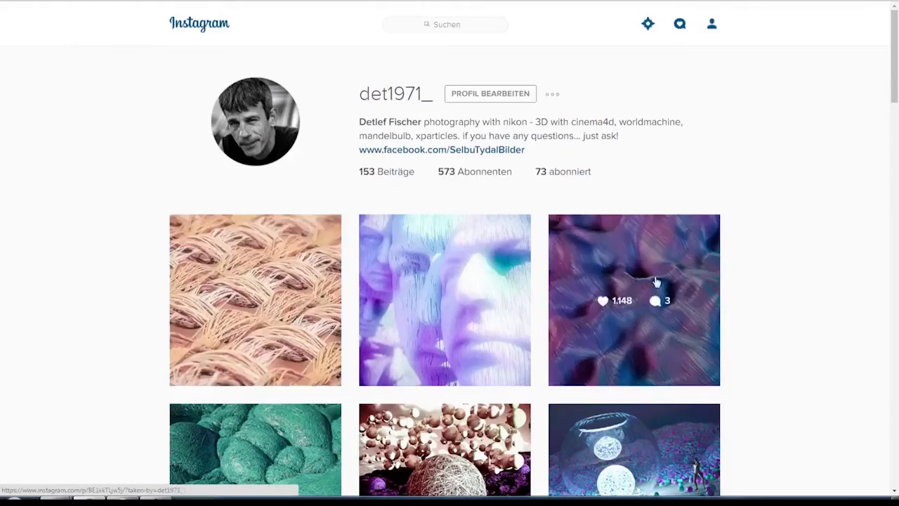
# Step: Switch to the Instagram profile and view the dark blue and purple wavy surface image as a reference
pyautogui.click(655, 285)
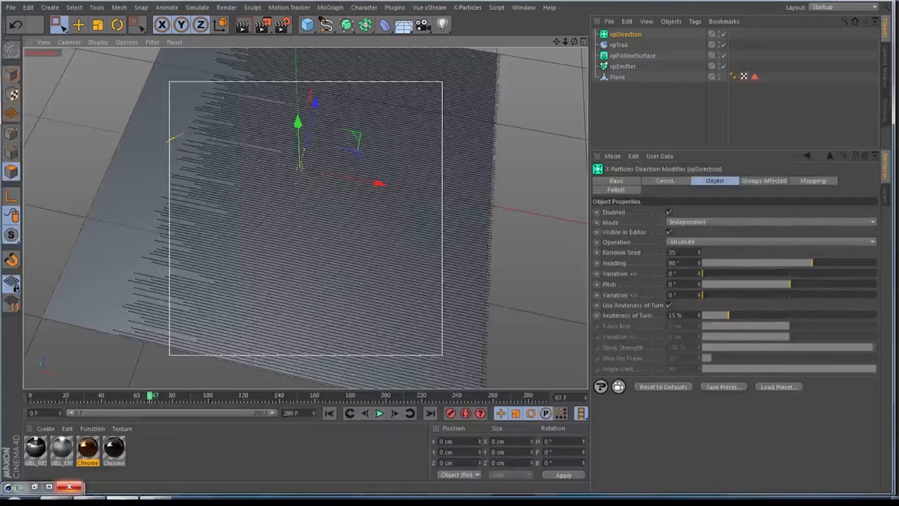
# Step: Add a Displacer deformer and make it a child of the Plane
pyautogui.click(384, 24)
pyautogui.click(446, 156)
pyautogui.moveTo(628, 36); pyautogui.dragTo(617, 92)
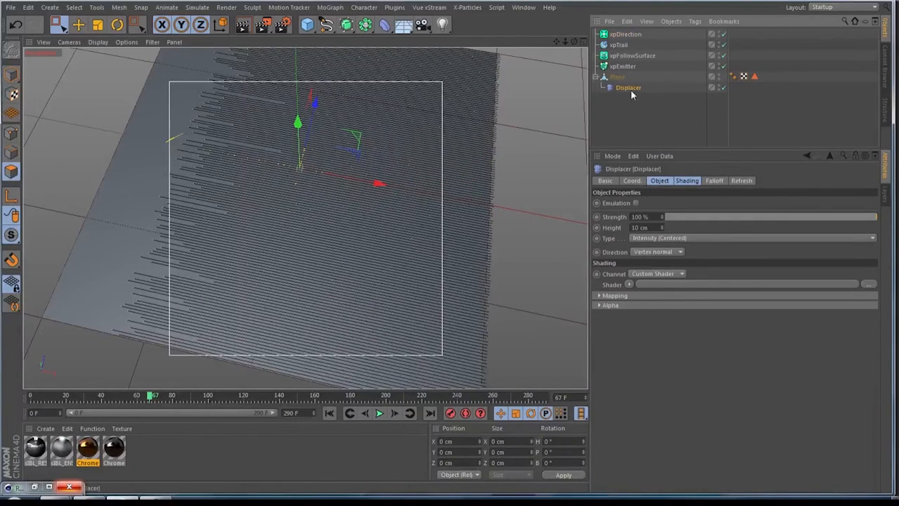
# Step: Load a Noise shader as the Displacer's custom shader
pyautogui.click(659, 181)
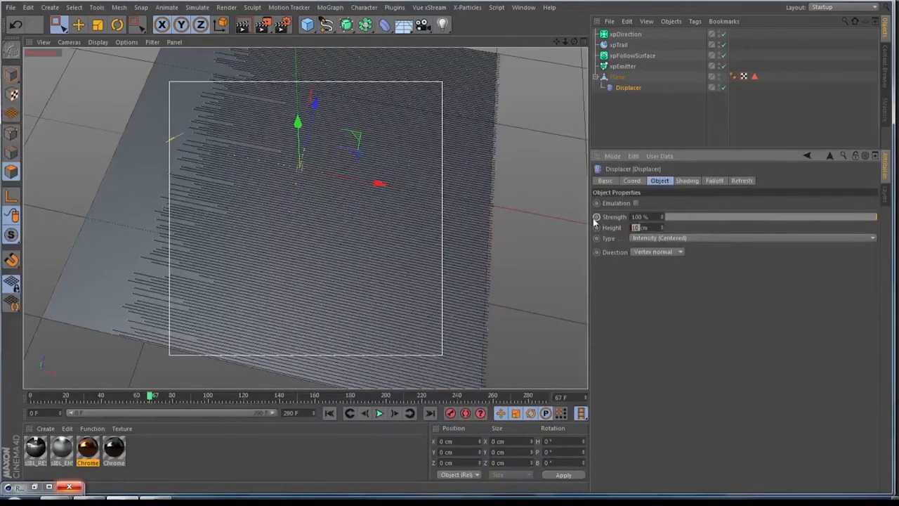
pyautogui.click(687, 182)
pyautogui.click(629, 215)
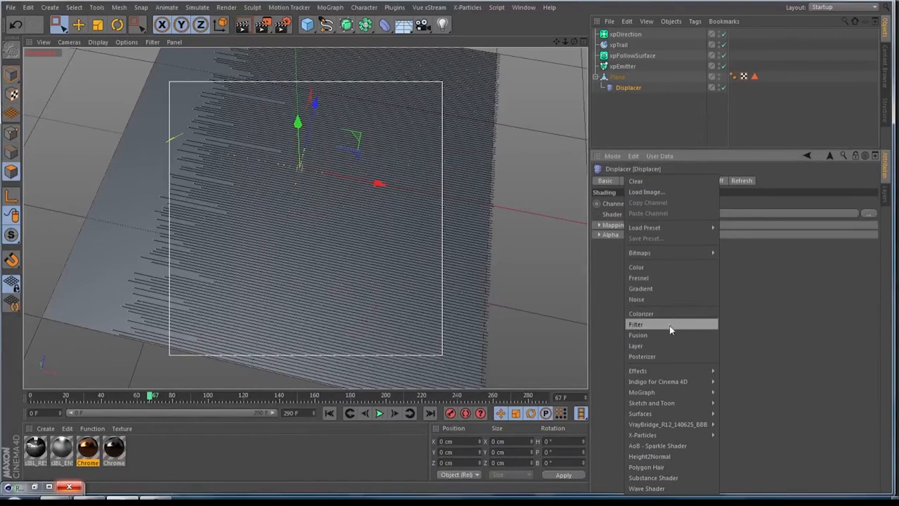
pyautogui.click(641, 299)
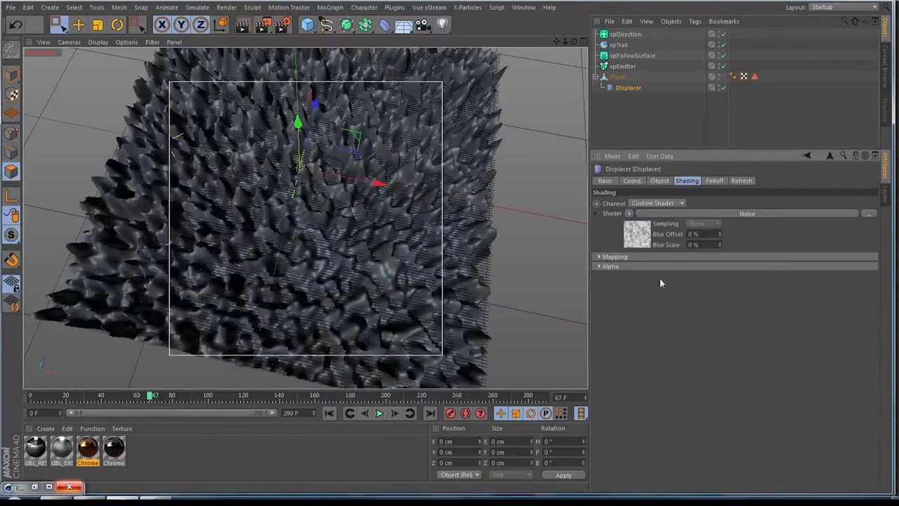
# Step: Set the noise shader's Global Scale to 578% and inspect the displaced plane from a lower angle
pyautogui.click(645, 231)
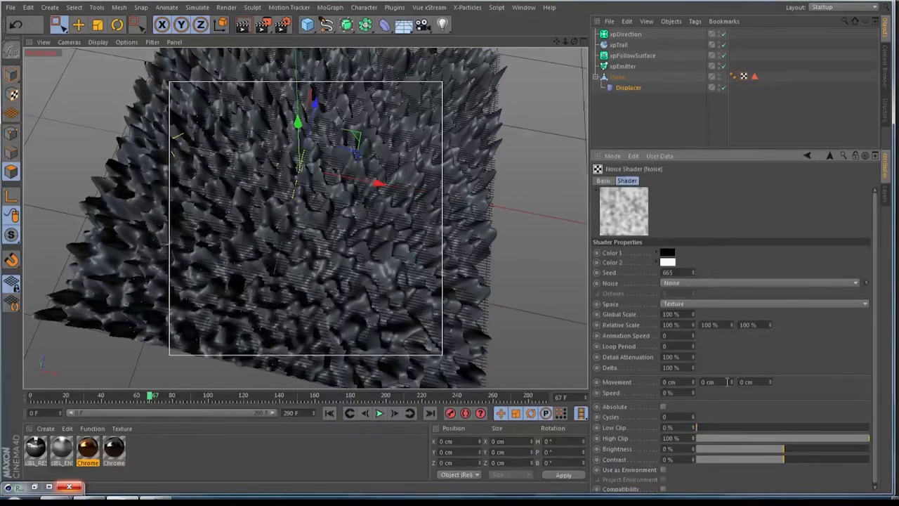
pyautogui.moveTo(694, 316); pyautogui.dragTo(694, 295)
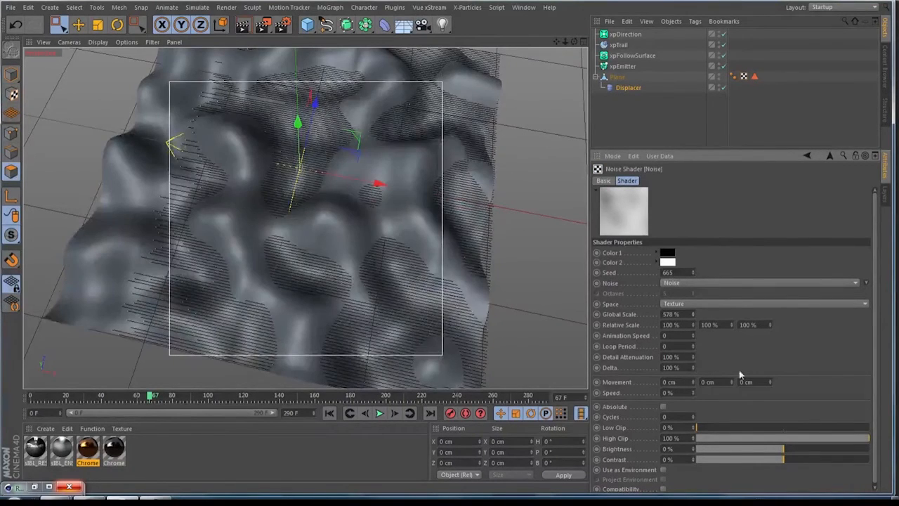
pyautogui.moveTo(574, 42)
pyautogui.mouseDown()
pyautogui.moveTo(562, 78)
pyautogui.moveTo(534, 88)
pyautogui.moveTo(541, 28)
pyautogui.moveTo(587, 14)
pyautogui.moveTo(568, 36)
pyautogui.moveTo(576, 46)
pyautogui.moveTo(586, 28)
pyautogui.moveTo(581, 52)
pyautogui.mouseUp()
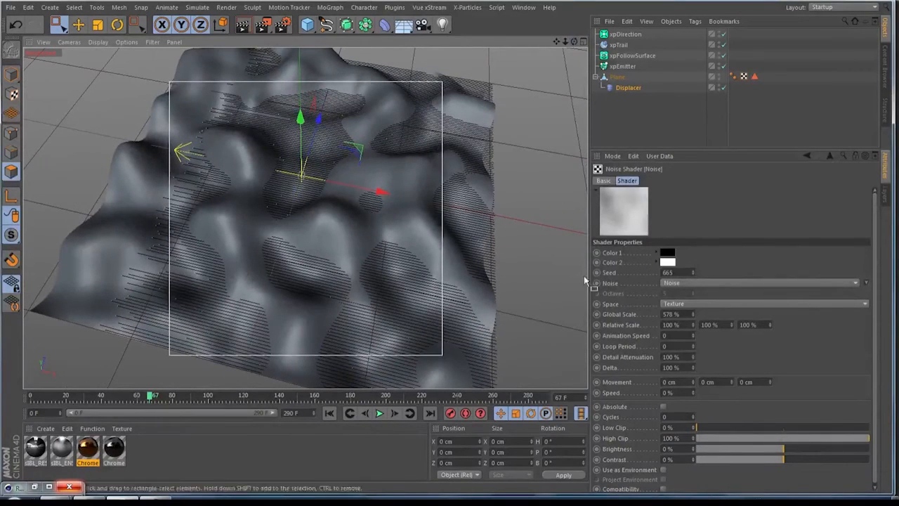
# Step: Replay the simulation from the first frame over the displaced plane and stop it at frame 80
pyautogui.click(329, 413)
pyautogui.click(379, 414)
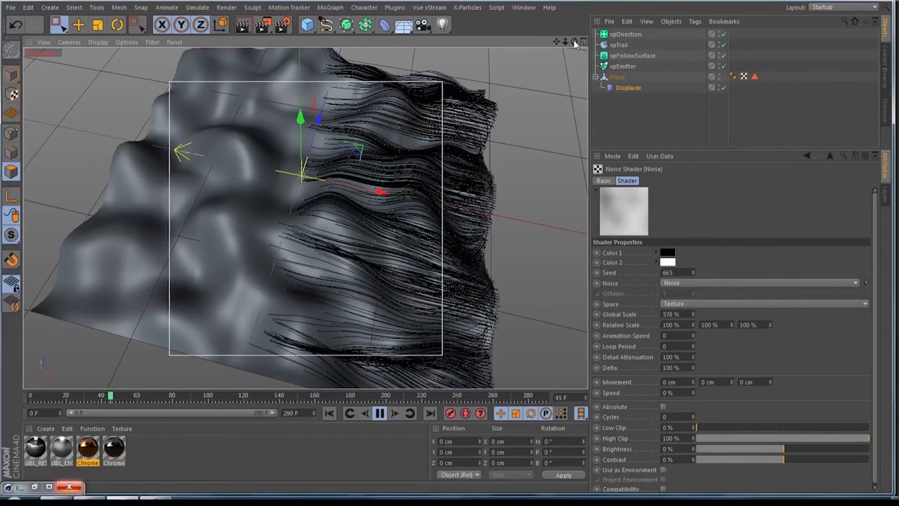
pyautogui.moveTo(574, 42)
pyautogui.mouseDown()
pyautogui.moveTo(625, 44)
pyautogui.moveTo(636, 34)
pyautogui.moveTo(630, 5)
pyautogui.moveTo(573, 50)
pyautogui.moveTo(566, 44)
pyautogui.mouseUp()
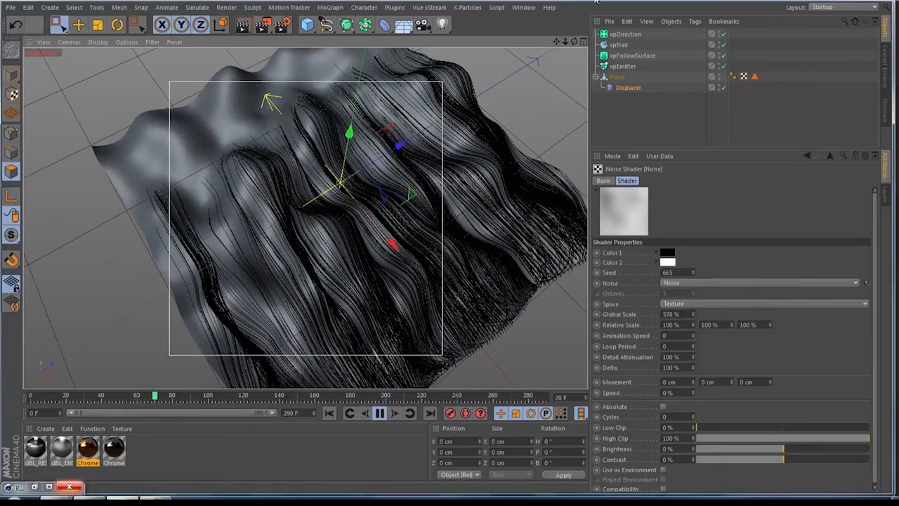
pyautogui.click(380, 415)
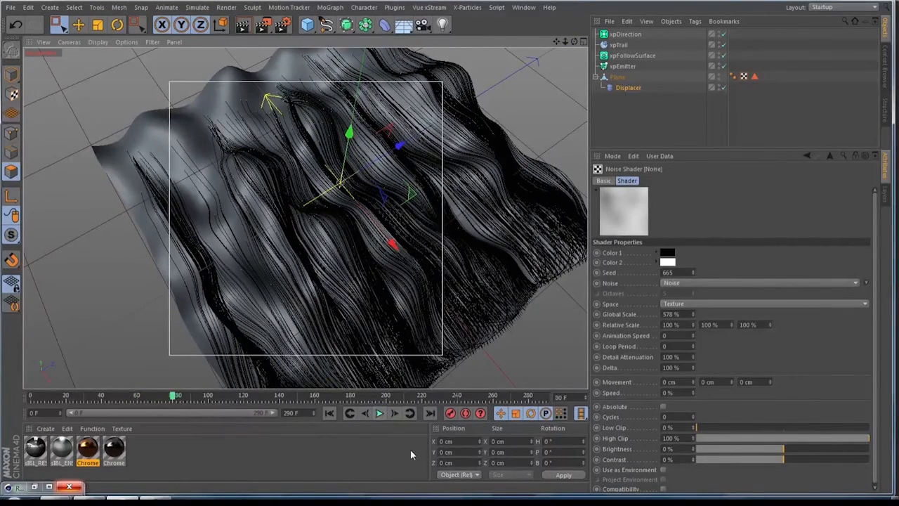
# Step: Check the xpEmitter's emission settings, including its birthrate and speed
pyautogui.click(636, 67)
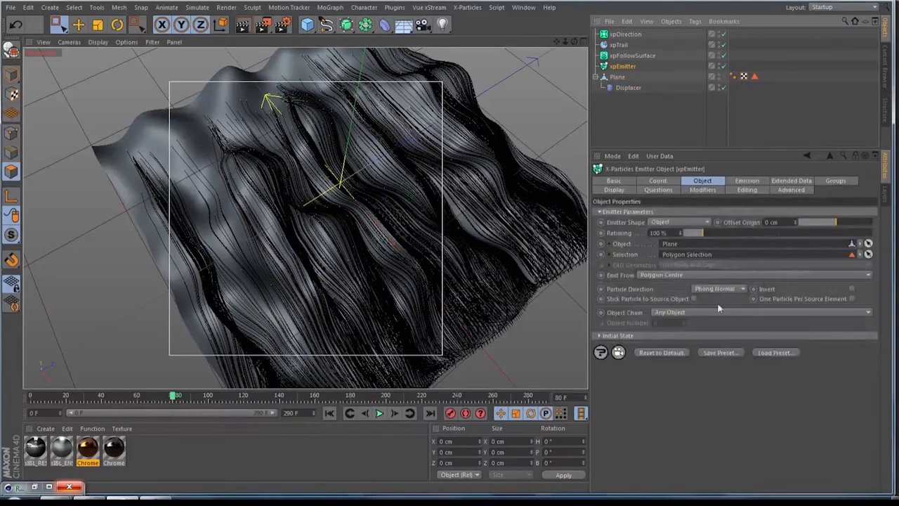
pyautogui.click(743, 181)
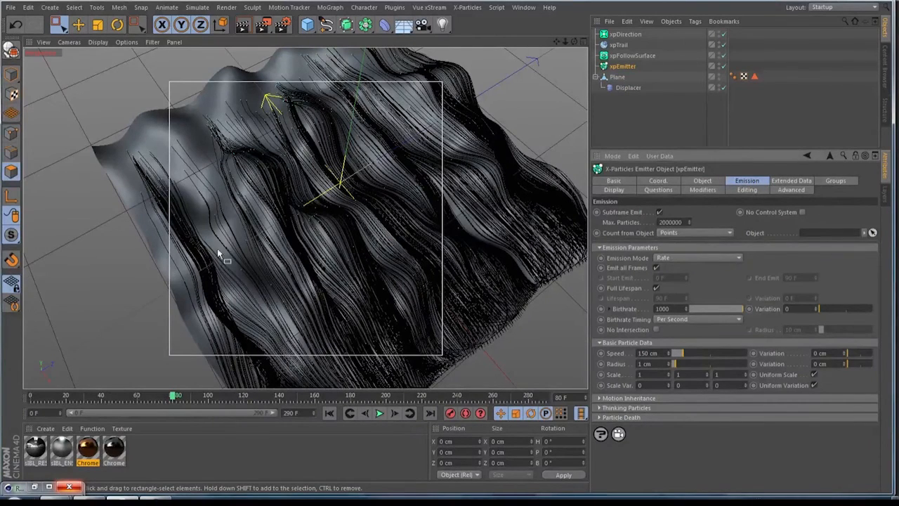
pyautogui.click(634, 125)
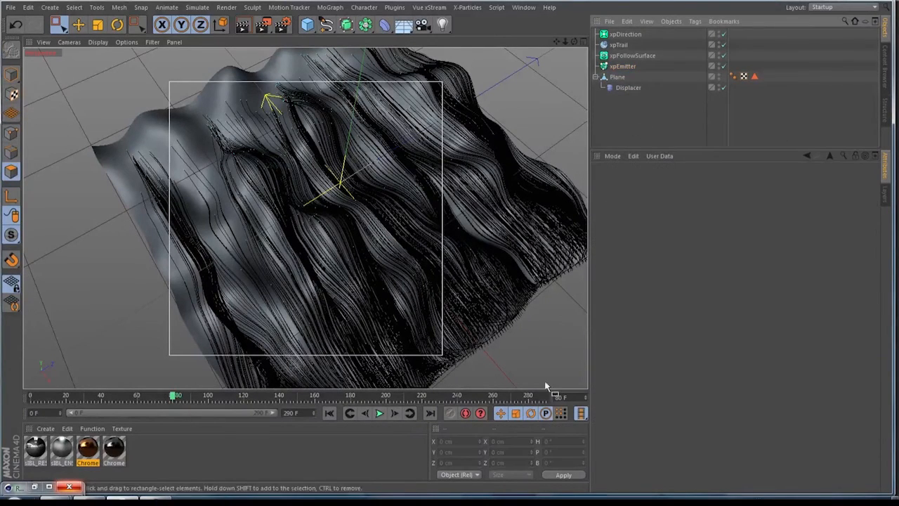
# Step: Create a Hair Material and assign it to the xpTrail object
pyautogui.click(46, 430)
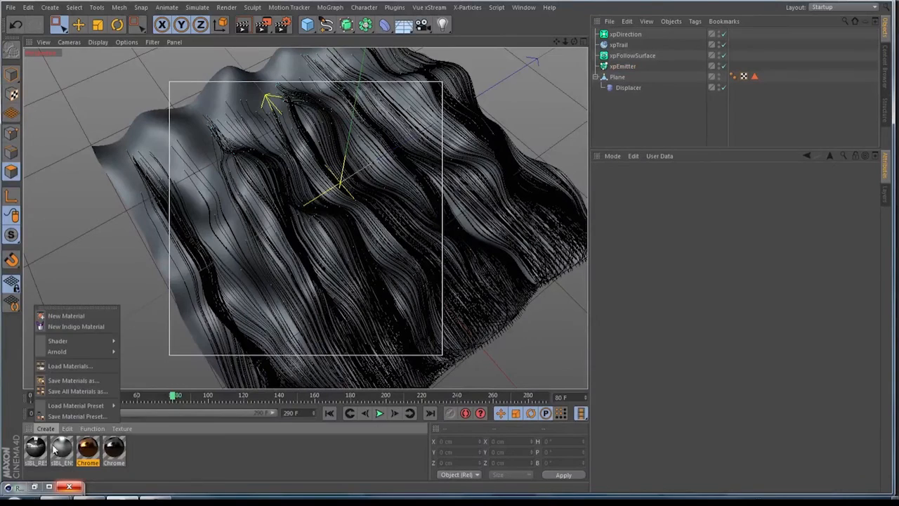
pyautogui.moveTo(67, 340)
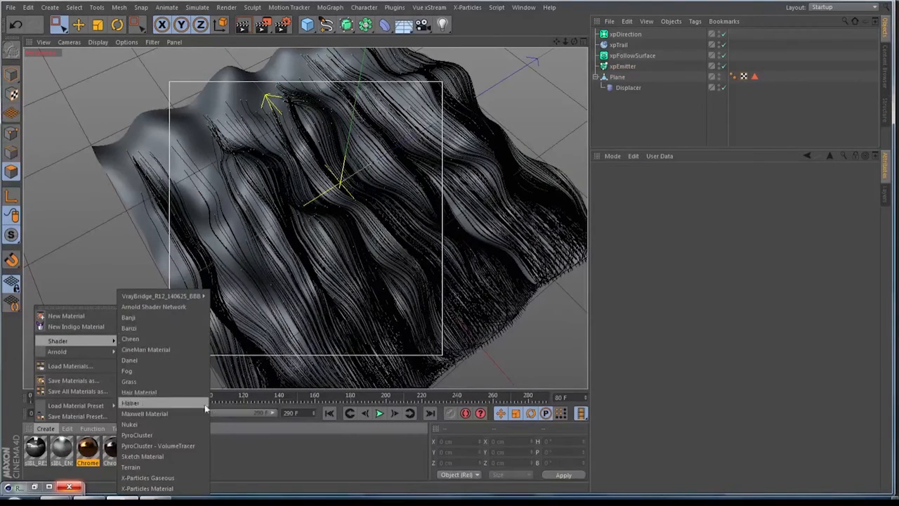
pyautogui.click(149, 391)
pyautogui.moveTo(37, 450); pyautogui.dragTo(619, 47)
# Step: Convert the xpTrail to a static spline with Current State to Object and delete the xpTrail tag from the copy
pyautogui.rightClick(617, 47)
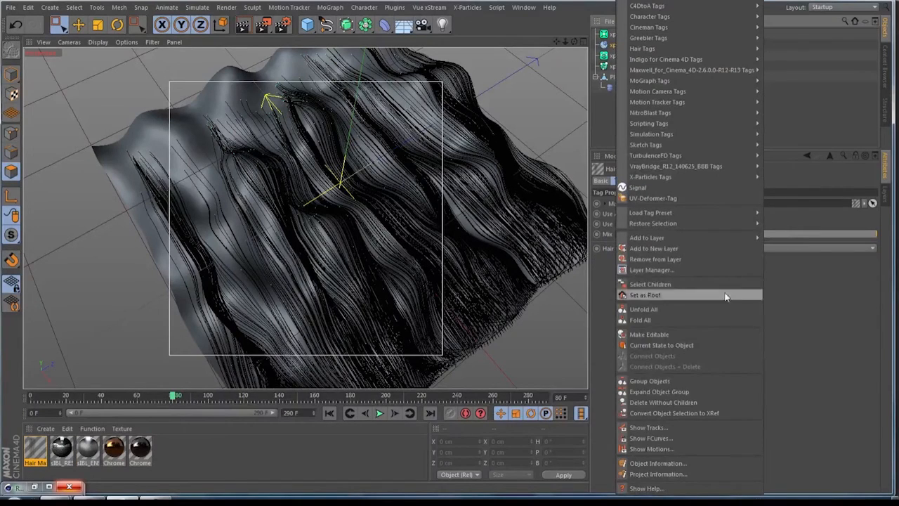
pyautogui.click(654, 345)
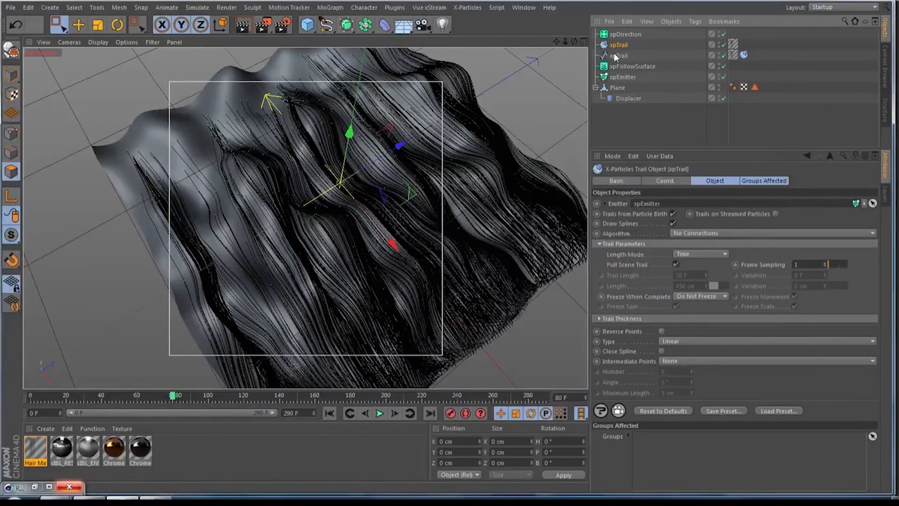
pyautogui.click(744, 55)
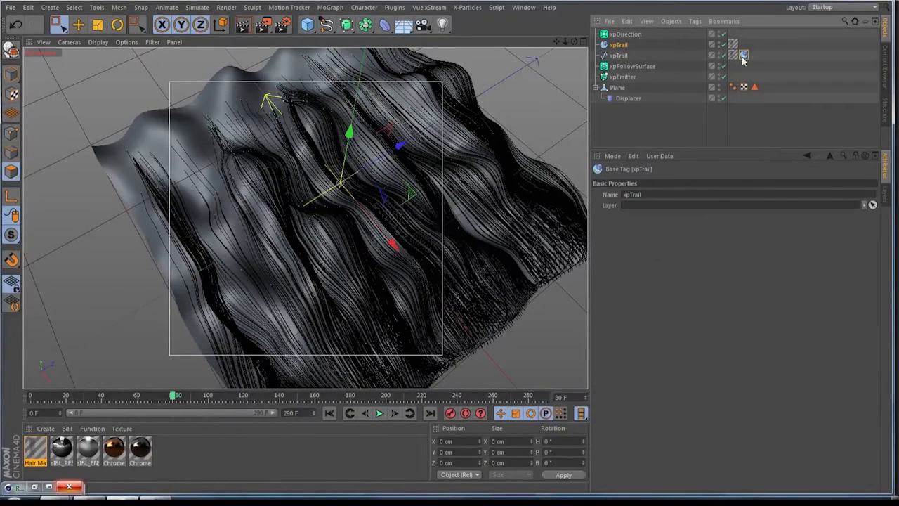
pyautogui.press('Delete')
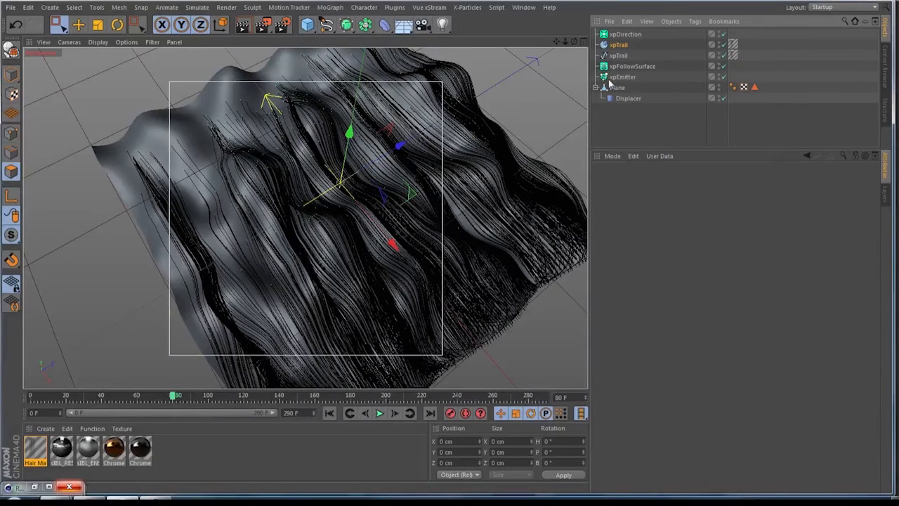
# Step: Delete the xpEmitter, xpFollowSurface, xpDirection and original xpTrail objects, keeping the converted spline and the Plane
pyautogui.click(621, 76)
pyautogui.keyDown('ctrl'); pyautogui.click(621, 66); pyautogui.keyUp('ctrl')
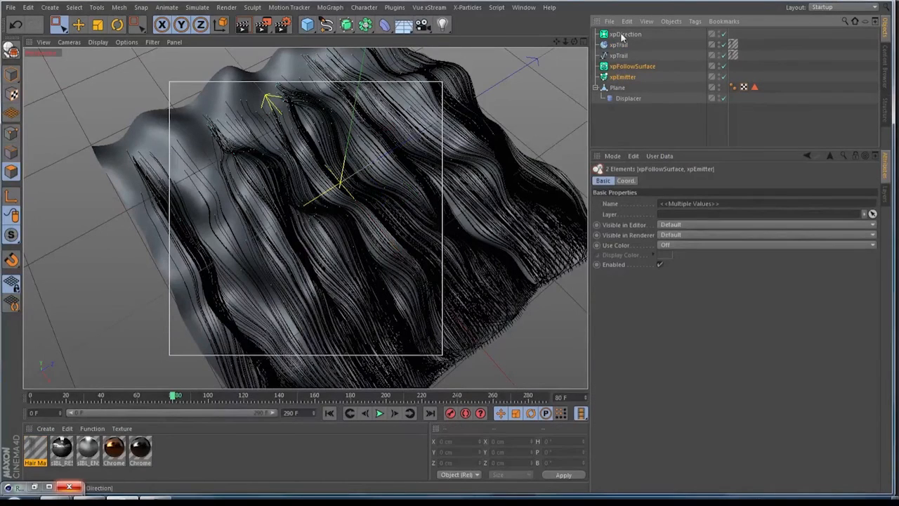
pyautogui.keyDown('ctrl'); pyautogui.click(620, 34); pyautogui.keyUp('ctrl')
pyautogui.keyDown('ctrl'); pyautogui.click(619, 45); pyautogui.keyUp('ctrl')
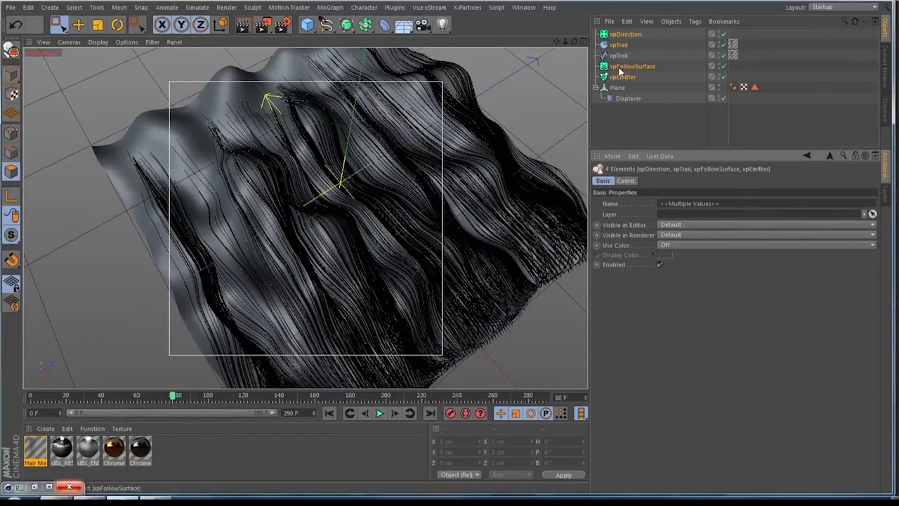
pyautogui.press('Delete')
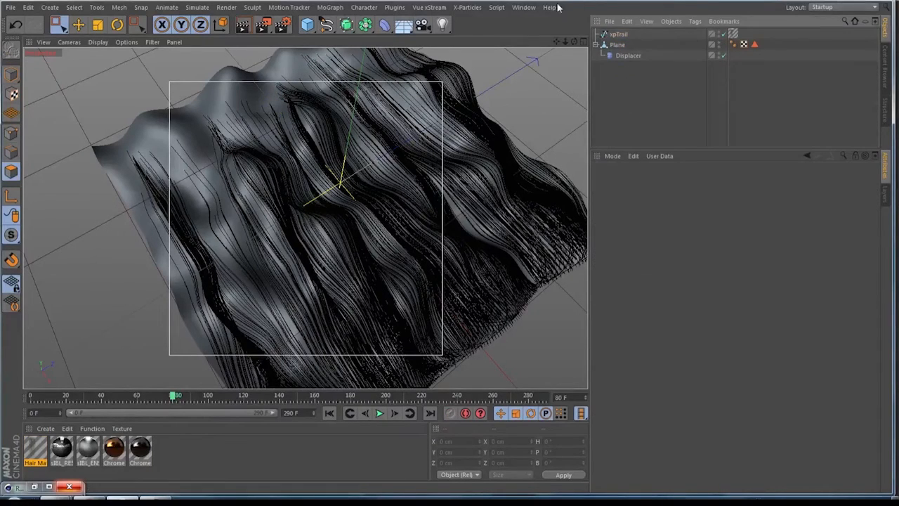
# Step: Set the hair material's root thickness to 2 cm
pyautogui.moveTo(556, 44); pyautogui.dragTo(519, 38)
pyautogui.moveTo(574, 42); pyautogui.dragTo(500, 40)
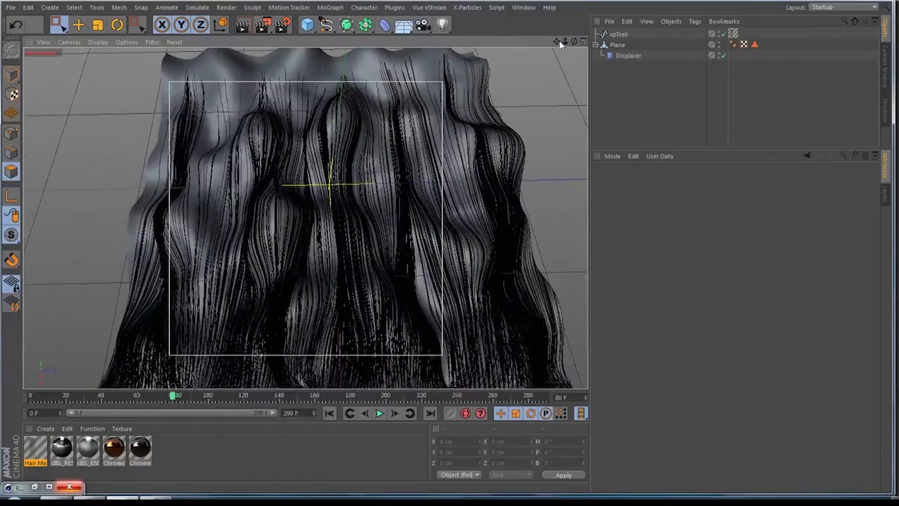
pyautogui.moveTo(557, 42); pyautogui.dragTo(535, 33)
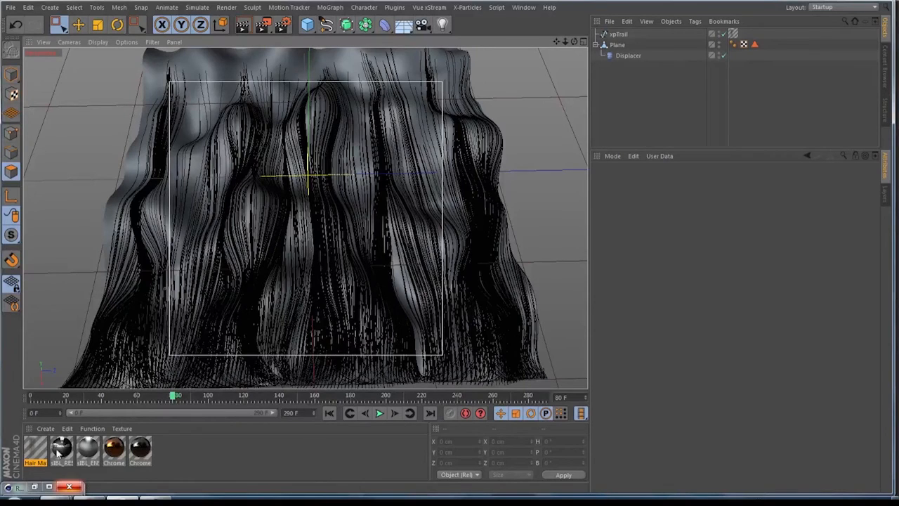
pyautogui.doubleClick(30, 453)
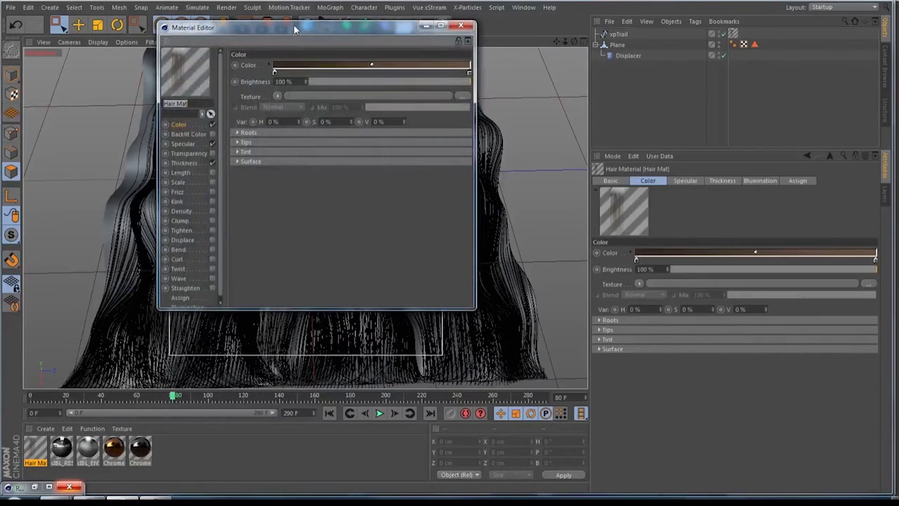
pyautogui.moveTo(293, 25); pyautogui.dragTo(501, 41)
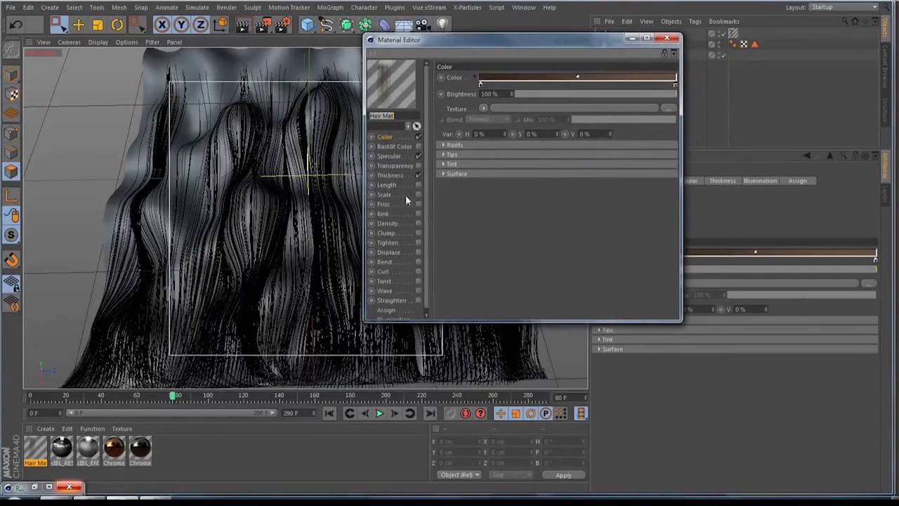
pyautogui.click(387, 175)
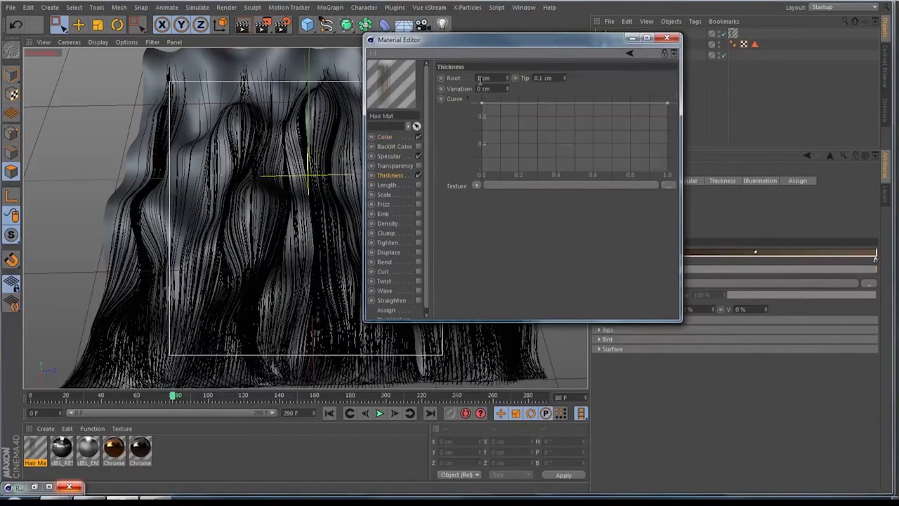
pyautogui.press('BackSpace')
pyautogui.write('2')
# Step: Recolor the hair material's gradient from purple (hue 282°) at the start to bright turquoise (hue 168°) at the end
pyautogui.click(381, 139)
pyautogui.doubleClick(480, 84)
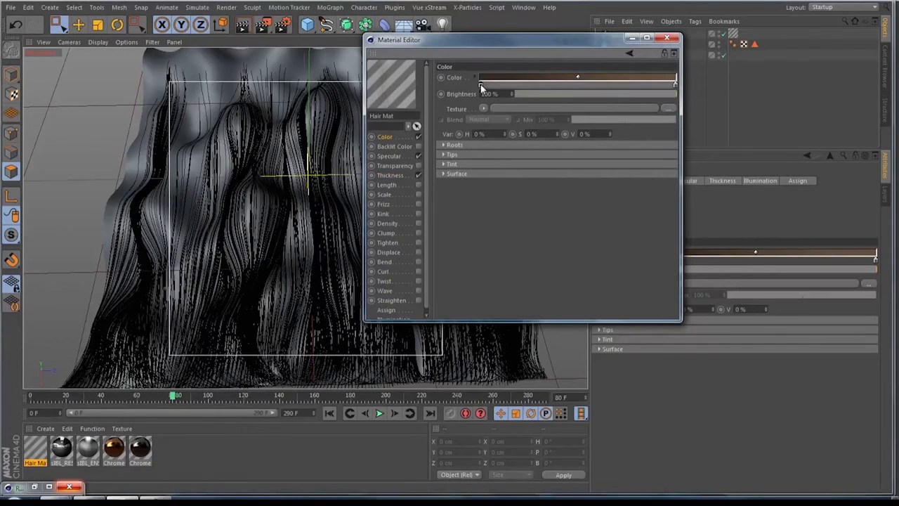
pyautogui.click(531, 46)
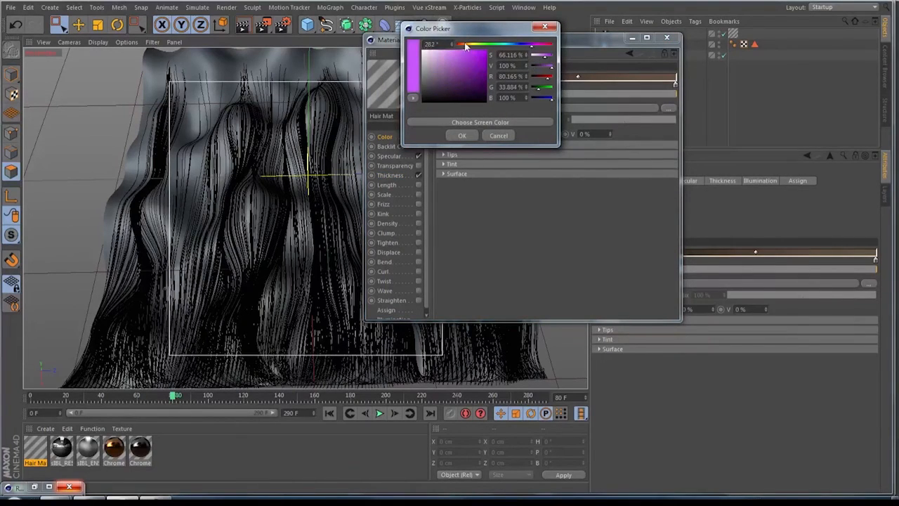
pyautogui.click(461, 136)
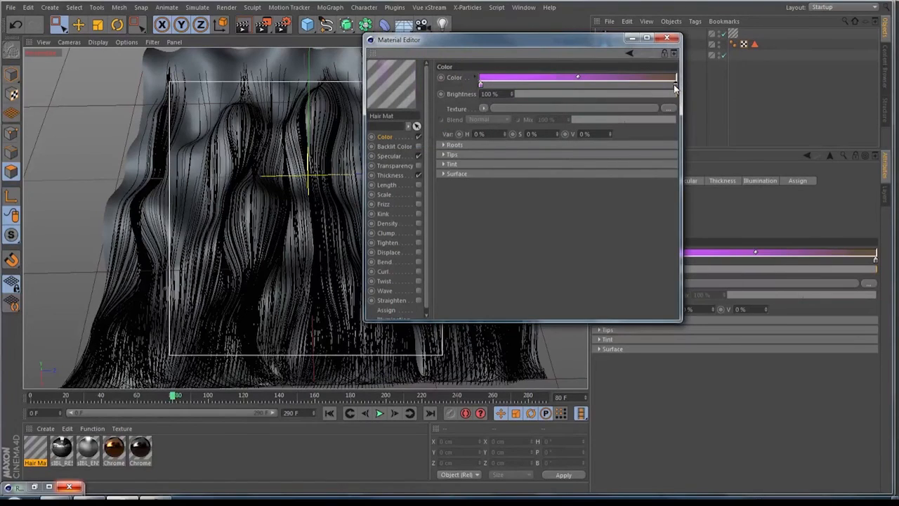
pyautogui.doubleClick(676, 84)
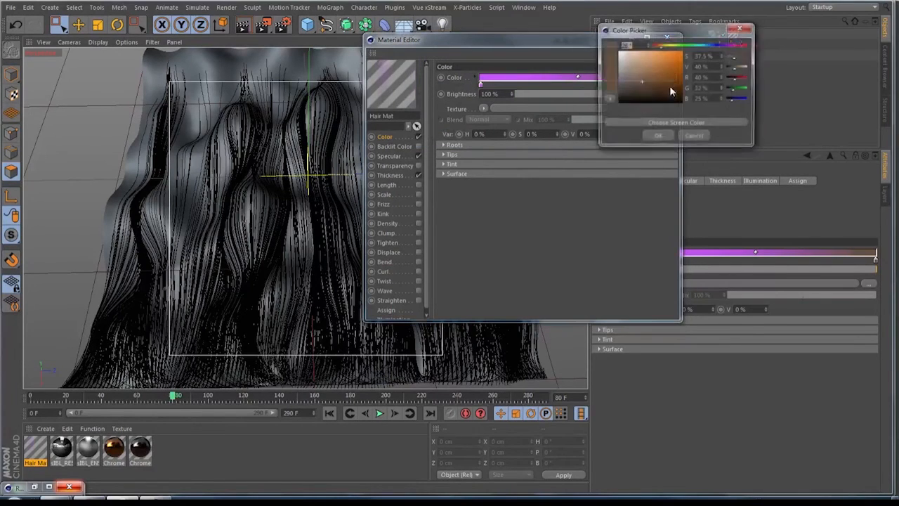
pyautogui.click(701, 45)
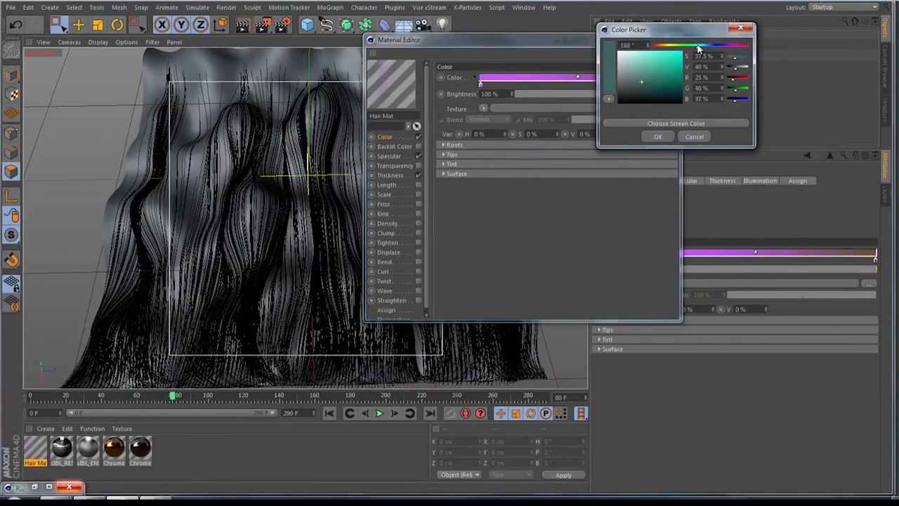
pyautogui.click(657, 52)
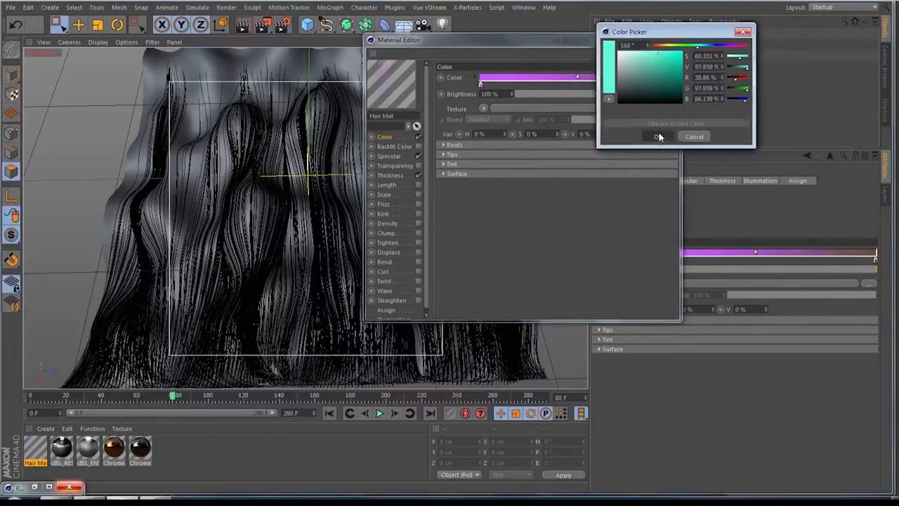
pyautogui.click(658, 135)
pyautogui.click(669, 37)
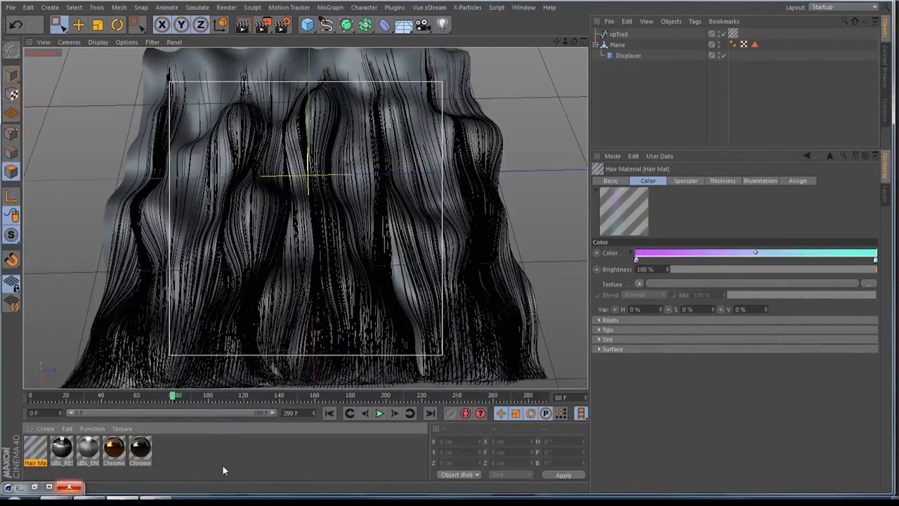
# Step: Create a new standard material and set its color to turquoise, RGB 42, 255, 226
pyautogui.doubleClick(190, 449)
pyautogui.doubleClick(34, 450)
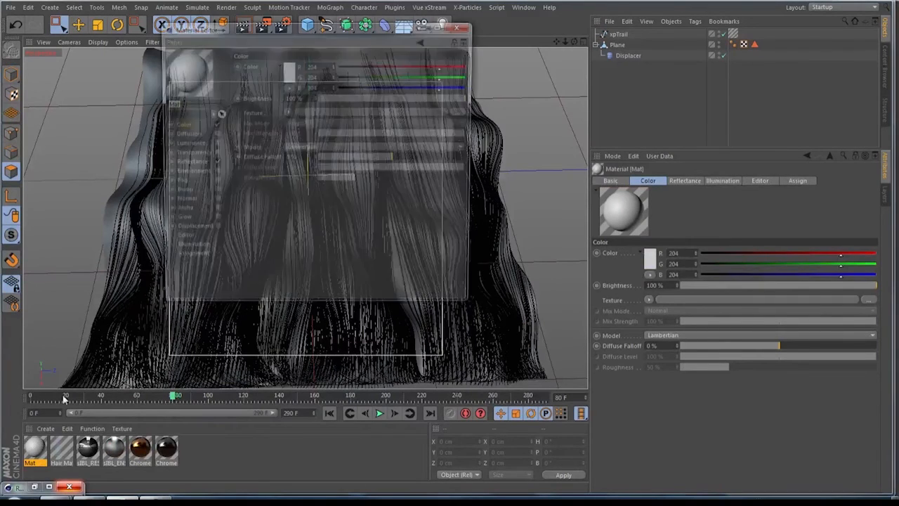
pyautogui.click(290, 72)
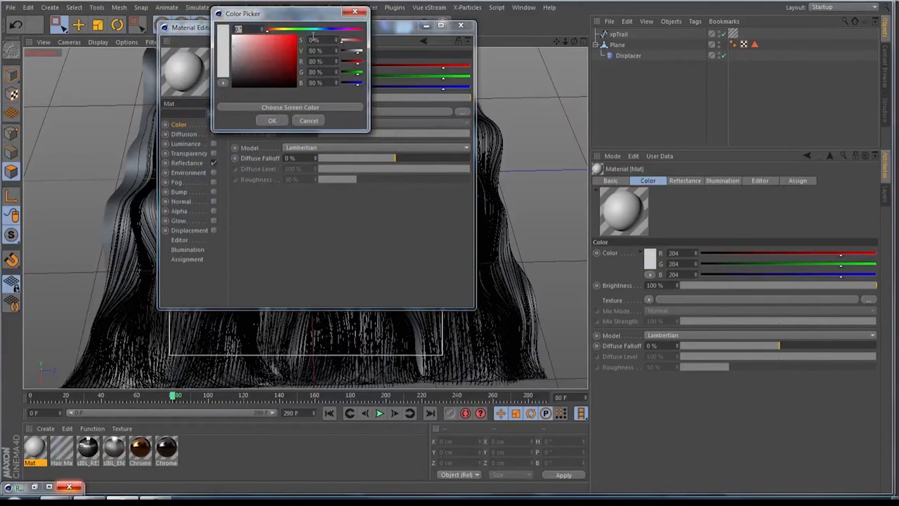
pyautogui.moveTo(323, 29); pyautogui.dragTo(314, 30)
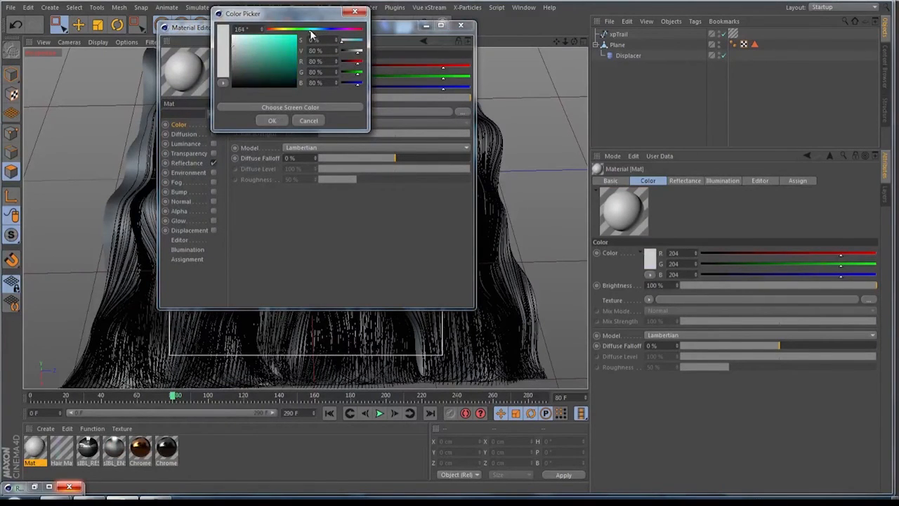
pyautogui.moveTo(269, 59); pyautogui.dragTo(285, 30)
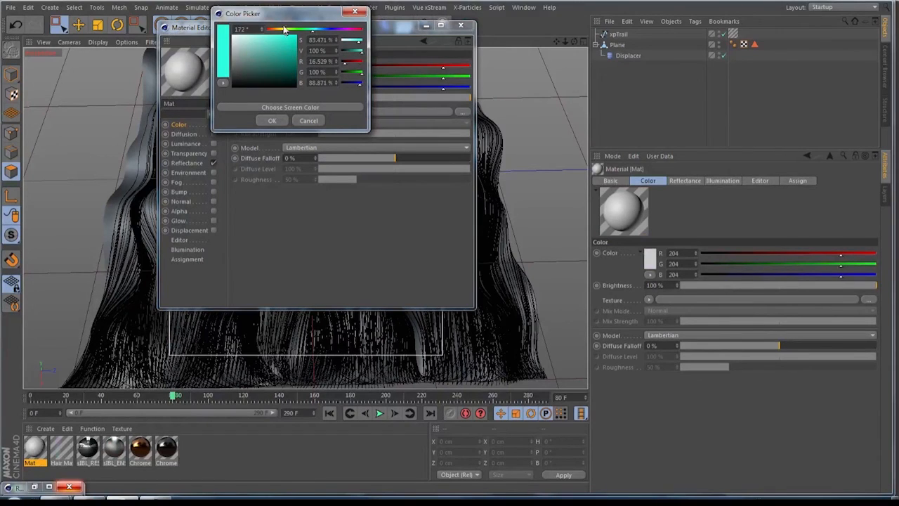
pyautogui.click(273, 121)
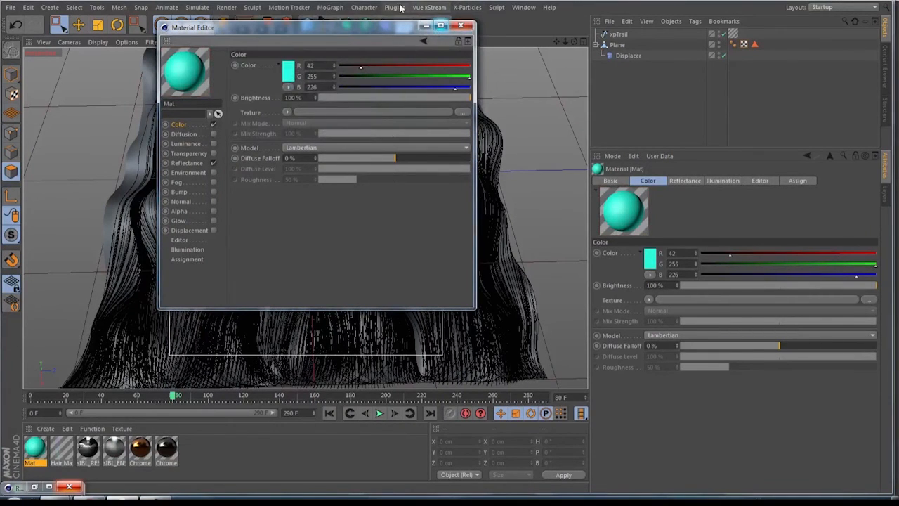
# Step: Add a TopCoat Lacquer reflection layer to the turquoise material
pyautogui.click(394, 8)
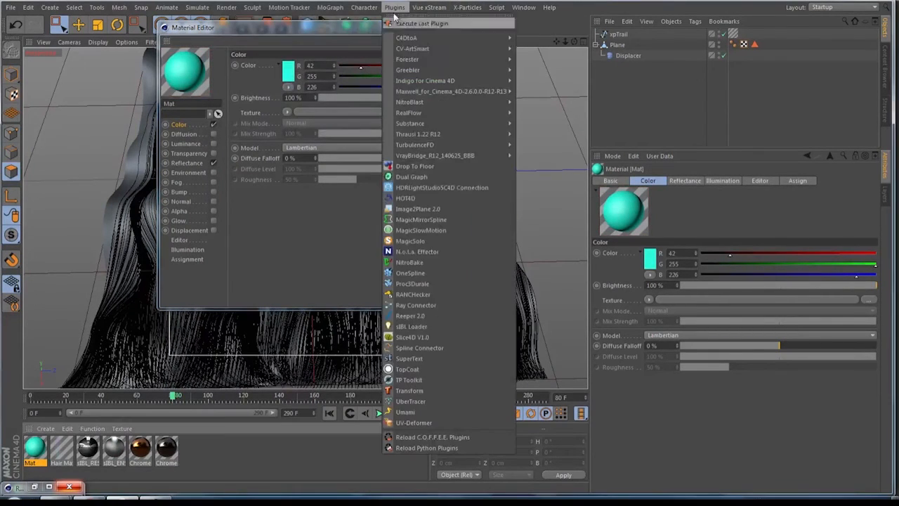
pyautogui.click(405, 375)
pyautogui.click(420, 166)
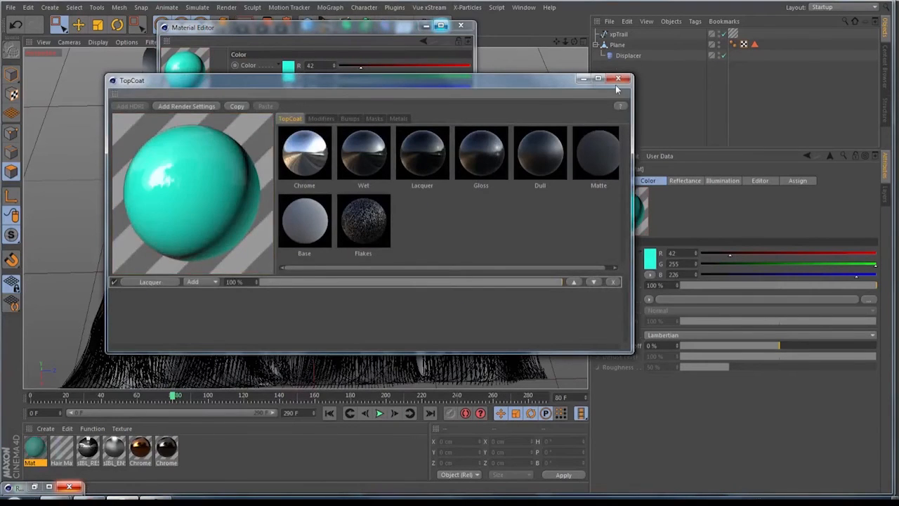
pyautogui.click(617, 85)
pyautogui.click(461, 25)
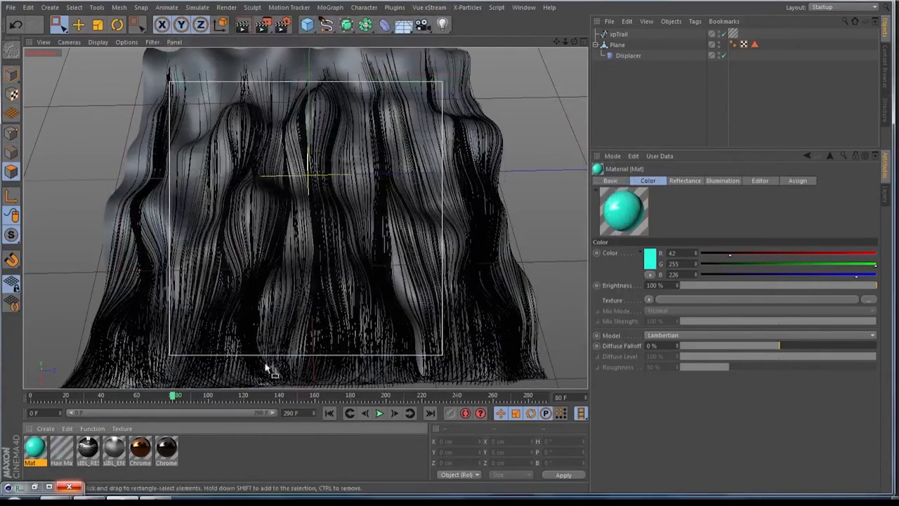
# Step: Apply the turquoise material to the Plane object and clear the selection
pyautogui.moveTo(40, 460); pyautogui.dragTo(618, 46)
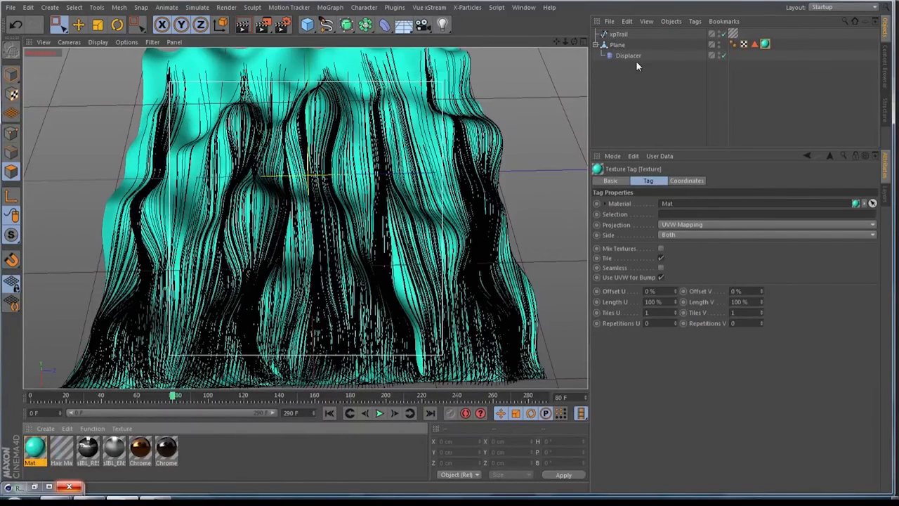
pyautogui.click(650, 111)
# Step: Add an omni light and move it to one side of the plane, set back behind it
pyautogui.moveTo(565, 42); pyautogui.dragTo(597, 42)
pyautogui.click(443, 25)
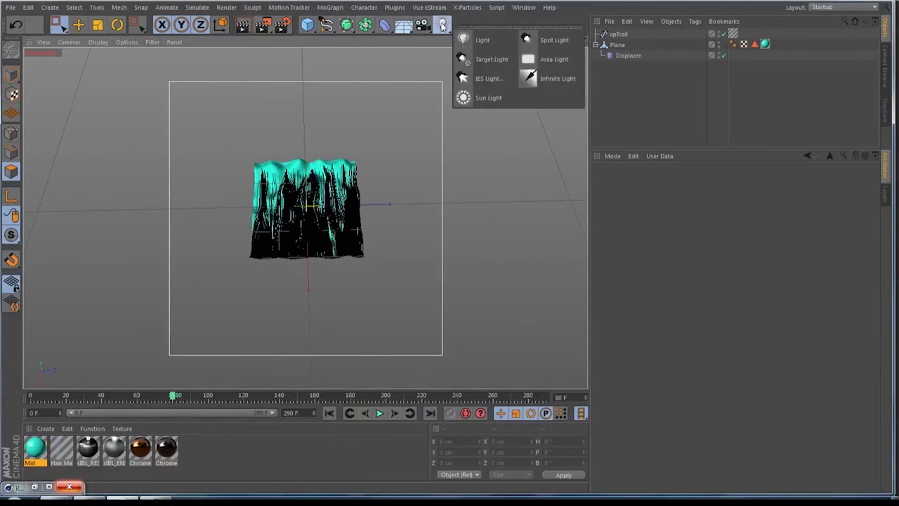
pyautogui.click(482, 41)
pyautogui.moveTo(386, 203); pyautogui.dragTo(502, 215)
pyautogui.moveTo(437, 277); pyautogui.dragTo(440, 64)
# Step: Set the light's falloff to Inverse Square Clamped and move the light somewhat closer to the plane
pyautogui.click(723, 181)
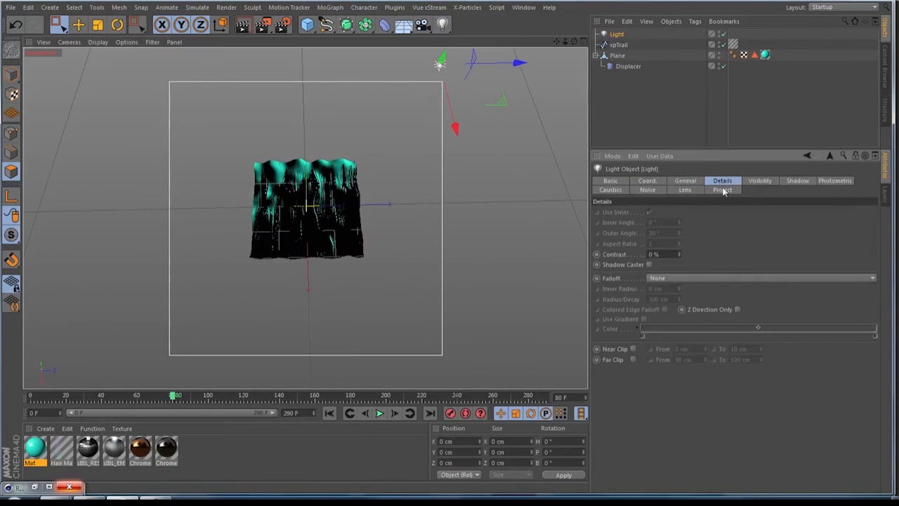
pyautogui.click(678, 283)
pyautogui.click(678, 336)
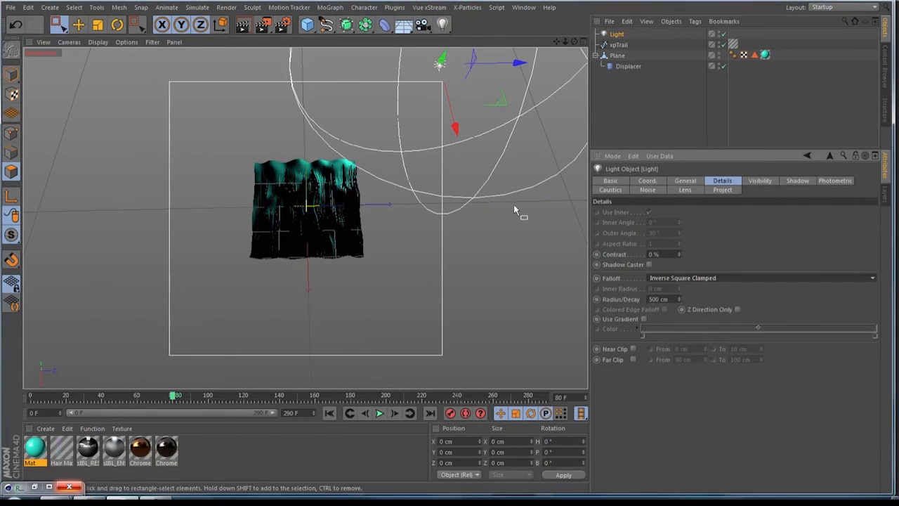
pyautogui.moveTo(520, 64); pyautogui.dragTo(477, 64)
pyautogui.moveTo(409, 133); pyautogui.dragTo(410, 170)
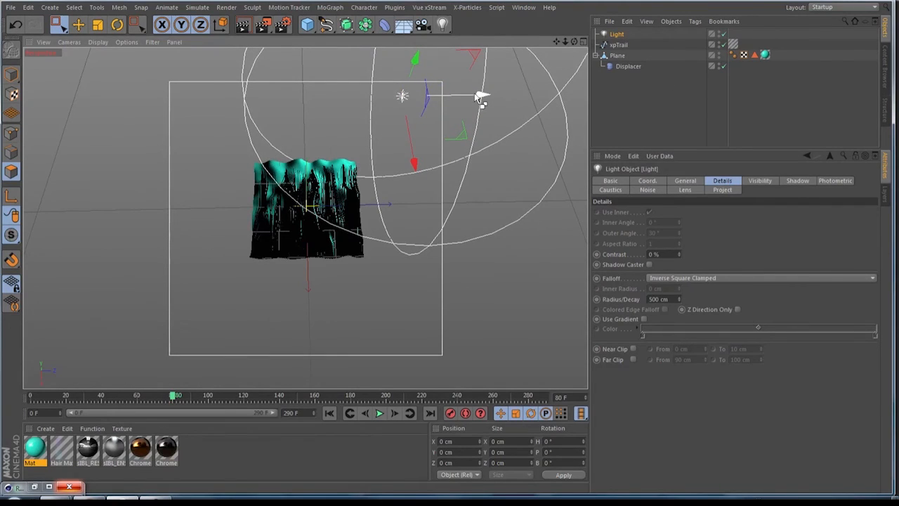
# Step: Duplicate the light to the opposite side of the plane and bring the copy forward towards the viewer
pyautogui.keyDown('ctrl'); pyautogui.moveTo(482, 94); pyautogui.dragTo(298, 100); pyautogui.keyUp('ctrl')
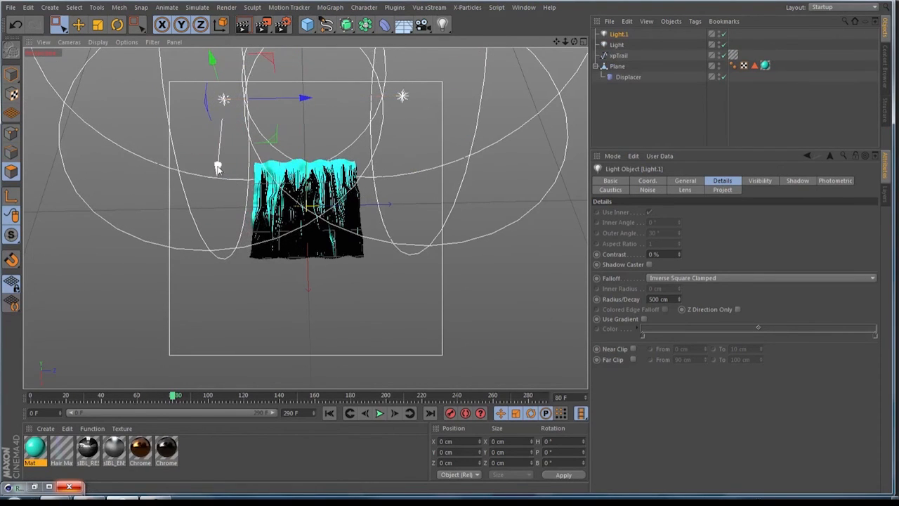
pyautogui.moveTo(217, 167); pyautogui.dragTo(215, 332)
# Step: Set the shadow type of both lights together to Shadow Maps (Soft)
pyautogui.keyDown('ctrl'); pyautogui.click(619, 46); pyautogui.keyUp('ctrl')
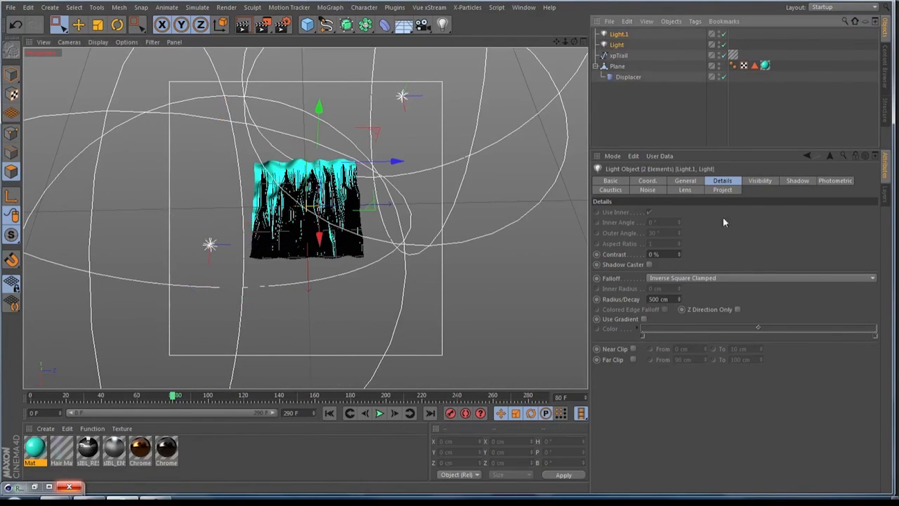
pyautogui.click(685, 180)
pyautogui.click(660, 264)
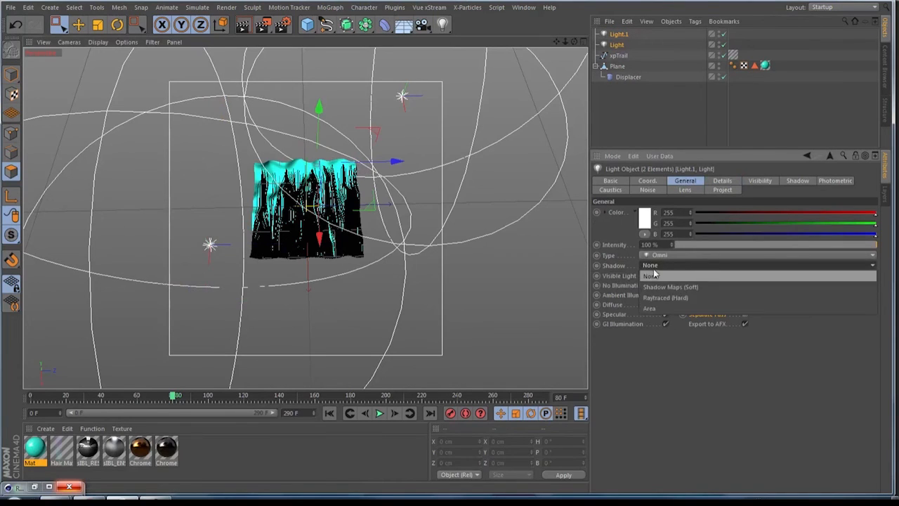
pyautogui.click(671, 287)
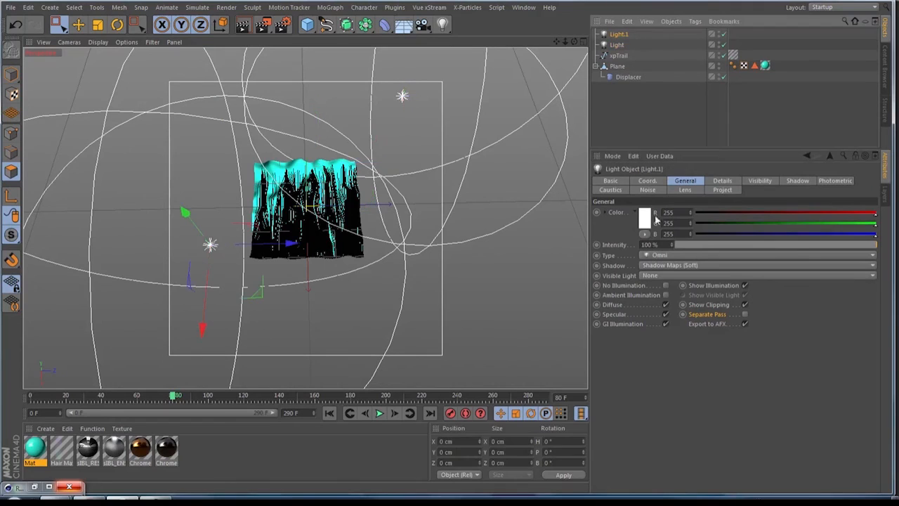
# Step: Give Light.1 a pale peach color, RGB 255, 216, 191, and set its intensity to 70%
pyautogui.click(644, 222)
pyautogui.moveTo(639, 194); pyautogui.dragTo(607, 181)
pyautogui.click(630, 176)
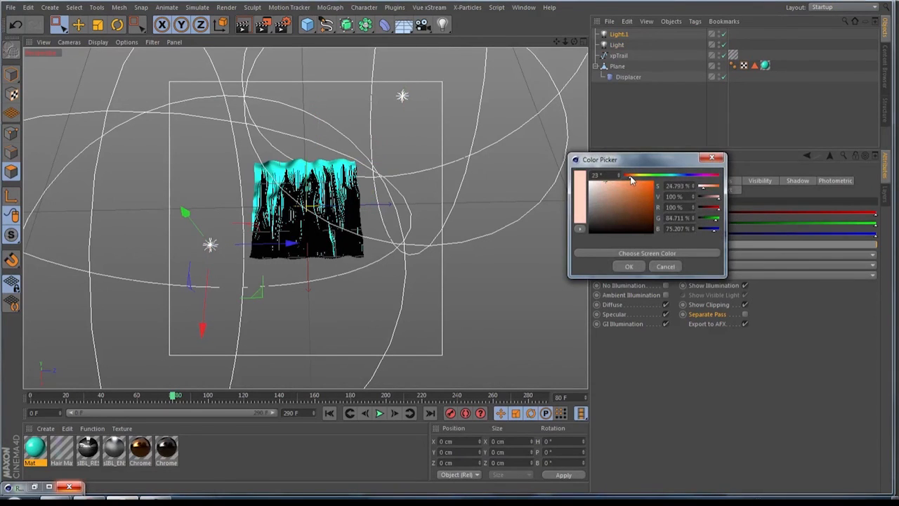
pyautogui.click(629, 267)
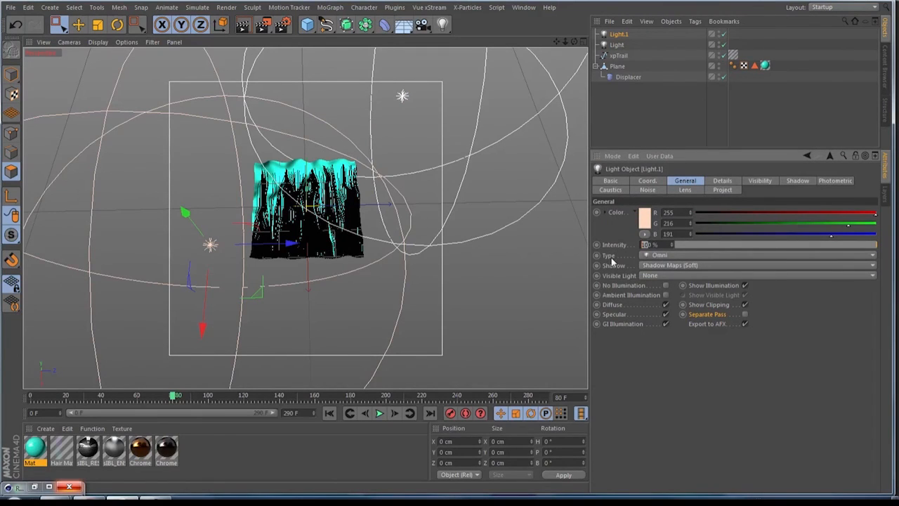
pyautogui.write('70')
pyautogui.press('Return')
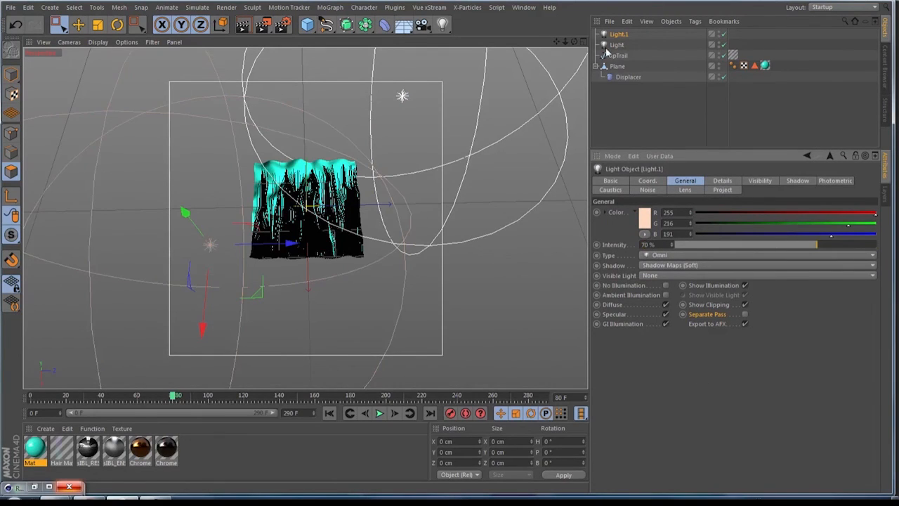
# Step: Give the original light a pale mint color, RGB 185, 255, 234, and set its intensity to 80%
pyautogui.click(616, 45)
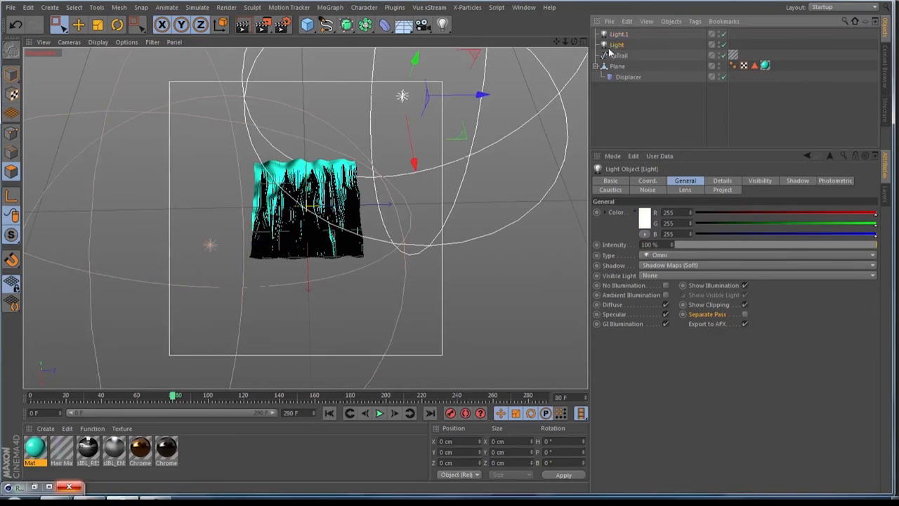
pyautogui.click(647, 215)
pyautogui.moveTo(635, 171); pyautogui.dragTo(661, 177)
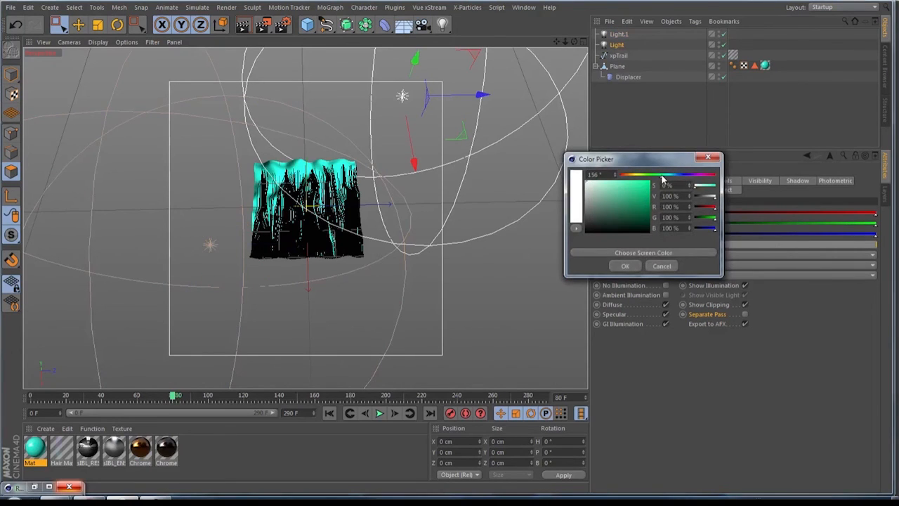
pyautogui.moveTo(601, 195); pyautogui.dragTo(602, 177)
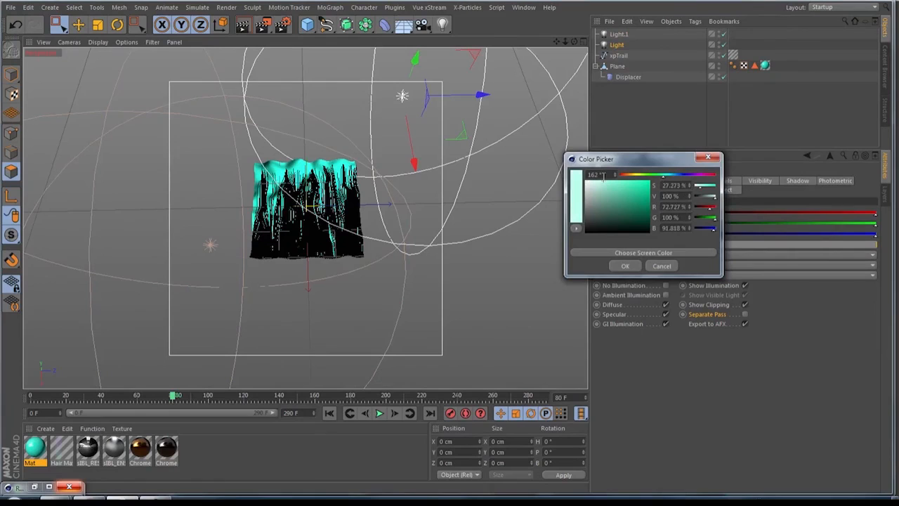
pyautogui.click(623, 268)
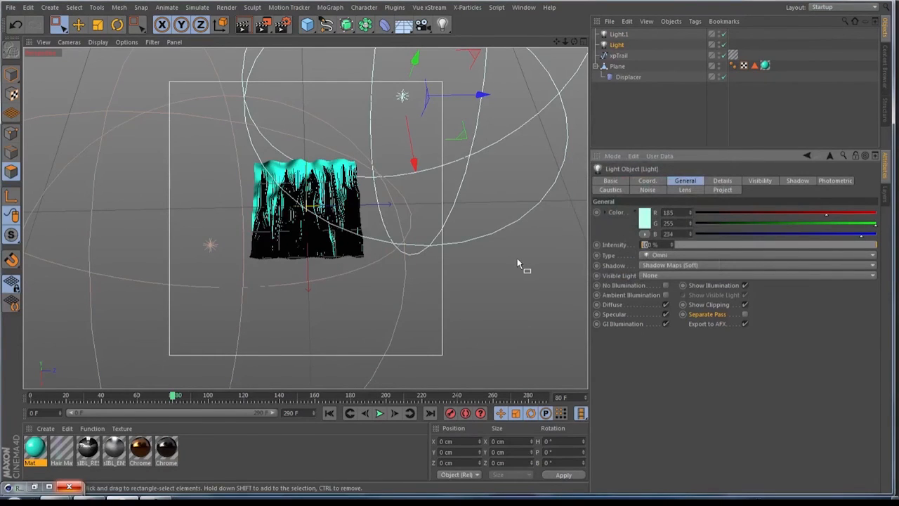
pyautogui.write('80')
pyautogui.press('Return')
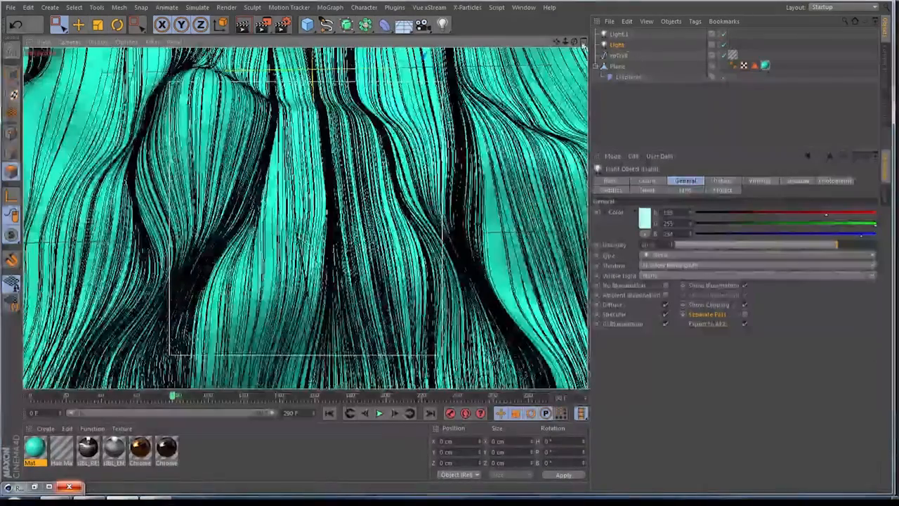
# Step: Frame an angled close-up of the strands, check the render output settings and render it to the Picture Viewer
pyautogui.keyDown('alt'); pyautogui.moveTo(301, 239); pyautogui.dragTo(306, 219); pyautogui.keyUp('alt')
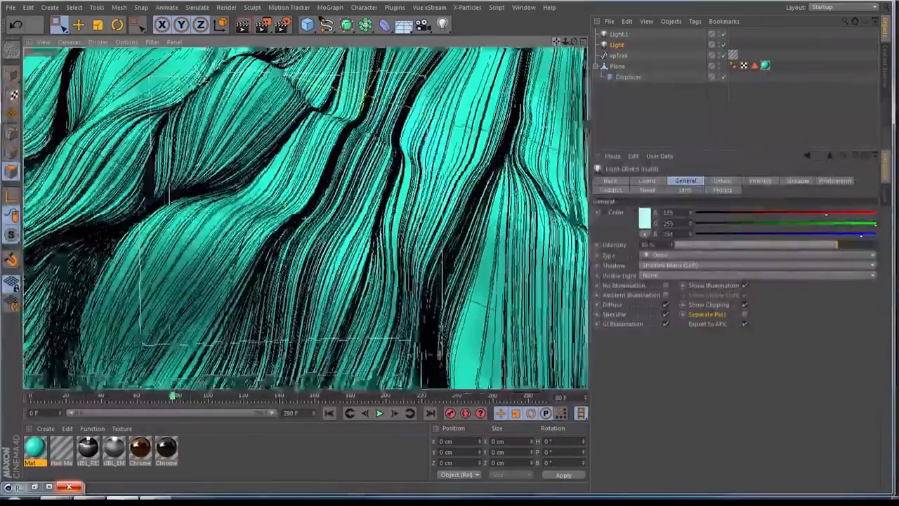
pyautogui.keyDown('alt'); pyautogui.moveTo(305, 219); pyautogui.dragTo(289, 208, button='middle'); pyautogui.keyUp('alt')
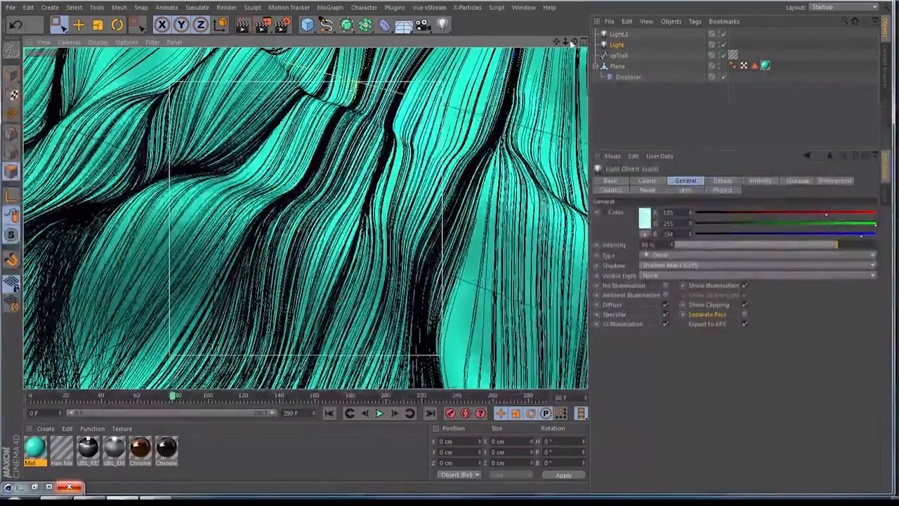
pyautogui.keyDown('alt'); pyautogui.moveTo(306, 219); pyautogui.dragTo(302, 216); pyautogui.keyUp('alt')
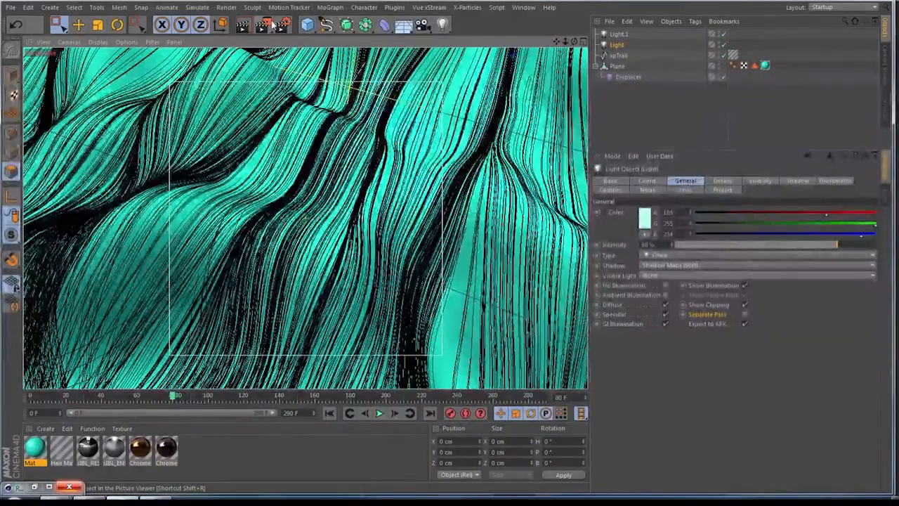
pyautogui.click(283, 26)
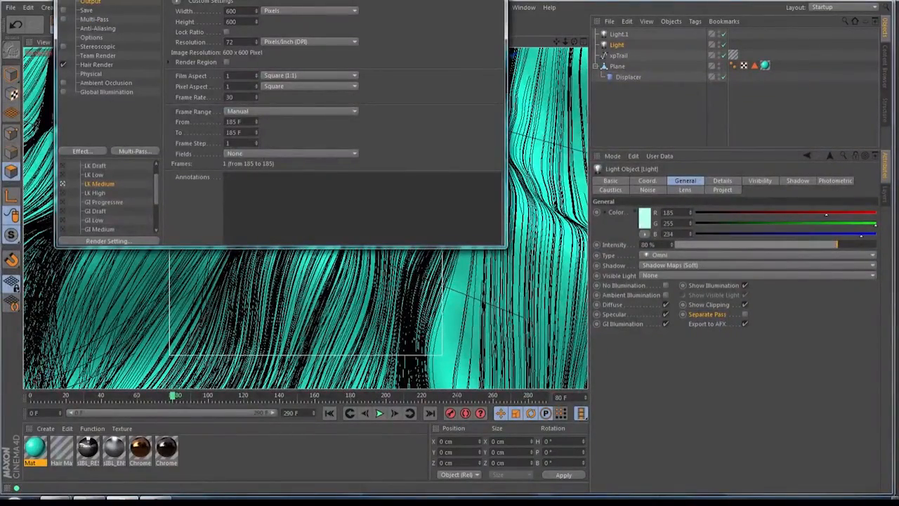
pyautogui.click(491, 1)
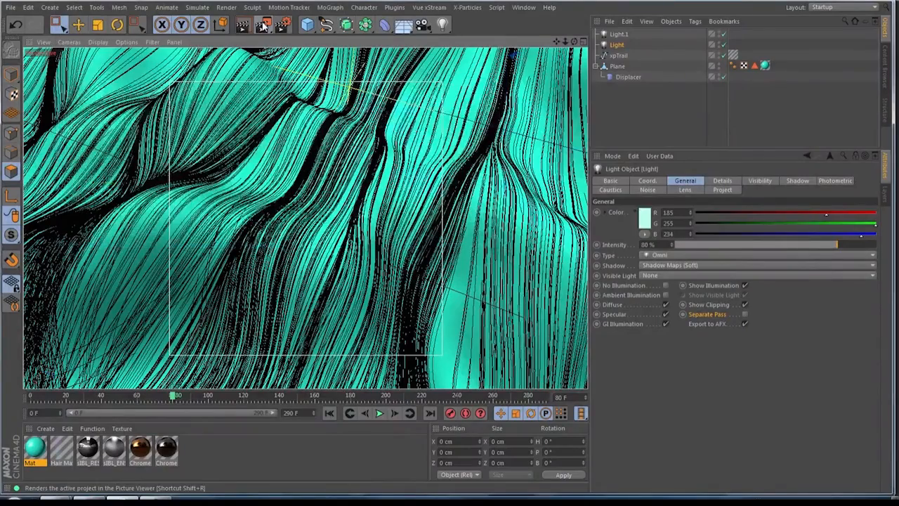
pyautogui.moveTo(264, 26); pyautogui.dragTo(338, 103)
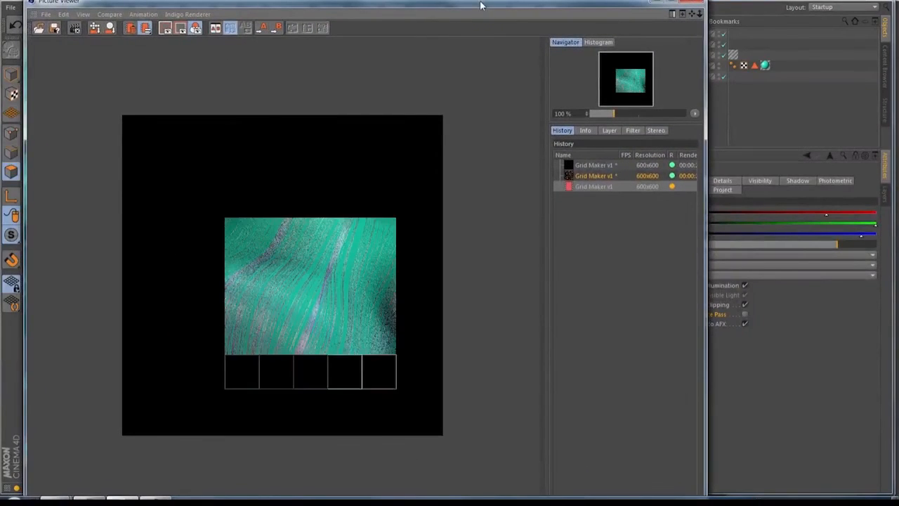
pyautogui.doubleClick(481, 3)
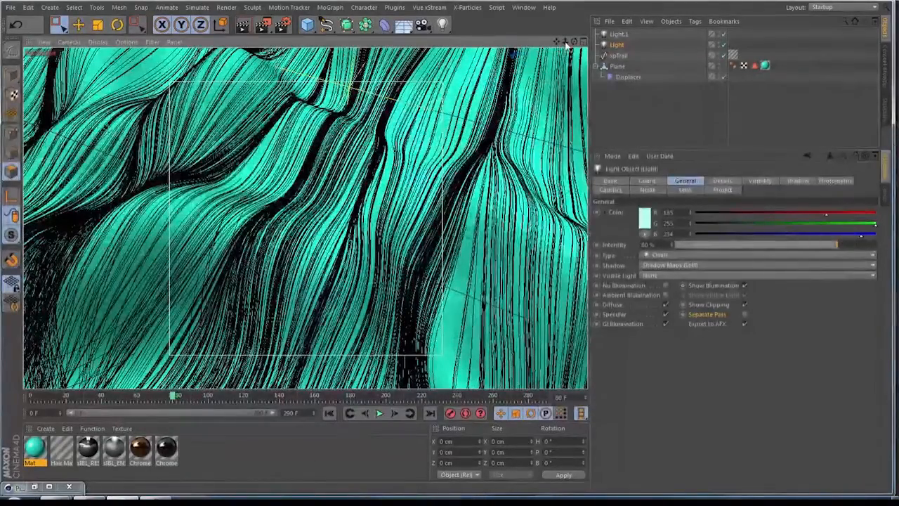
# Step: Add a camera from the current close-up view and move both lights farther out from the plane
pyautogui.click(423, 27)
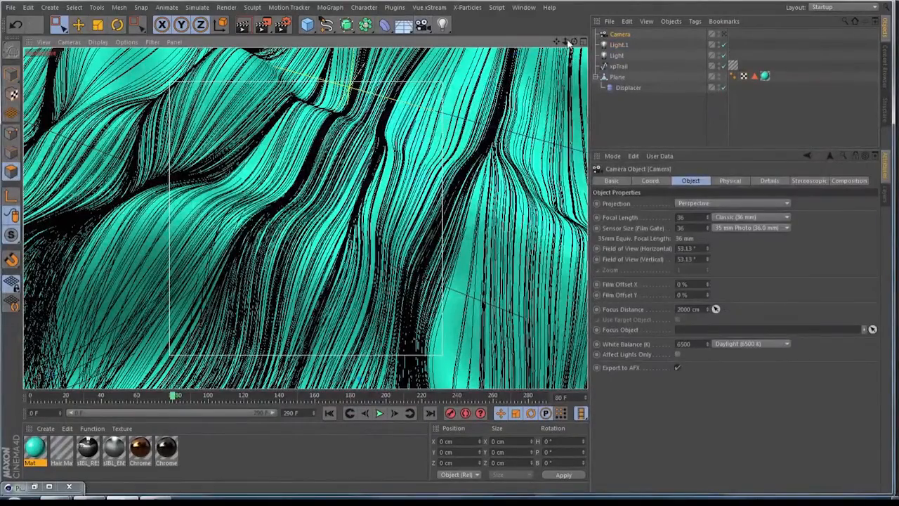
pyautogui.moveTo(566, 42); pyautogui.dragTo(551, 42)
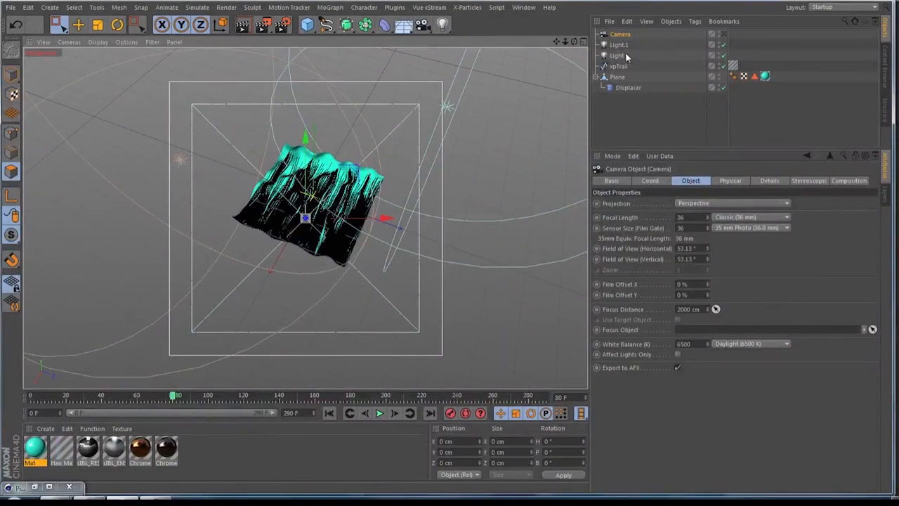
pyautogui.click(619, 45)
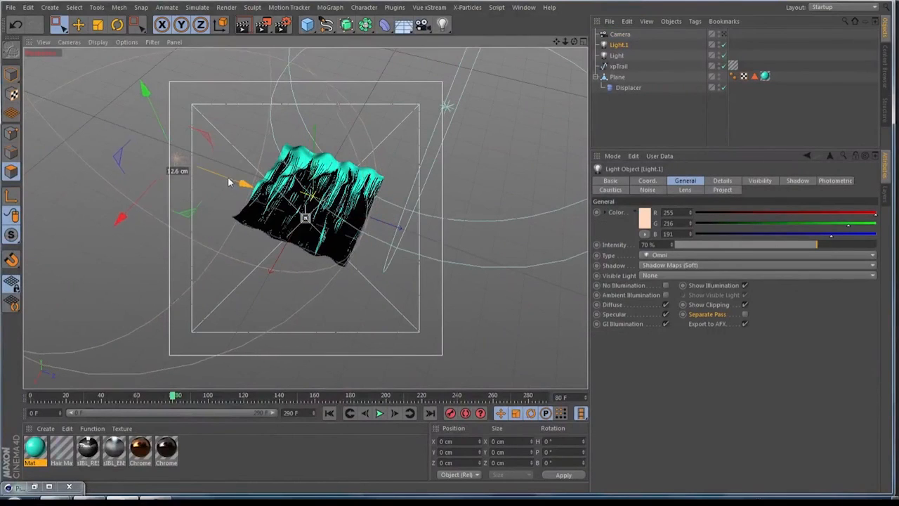
pyautogui.click(616, 54)
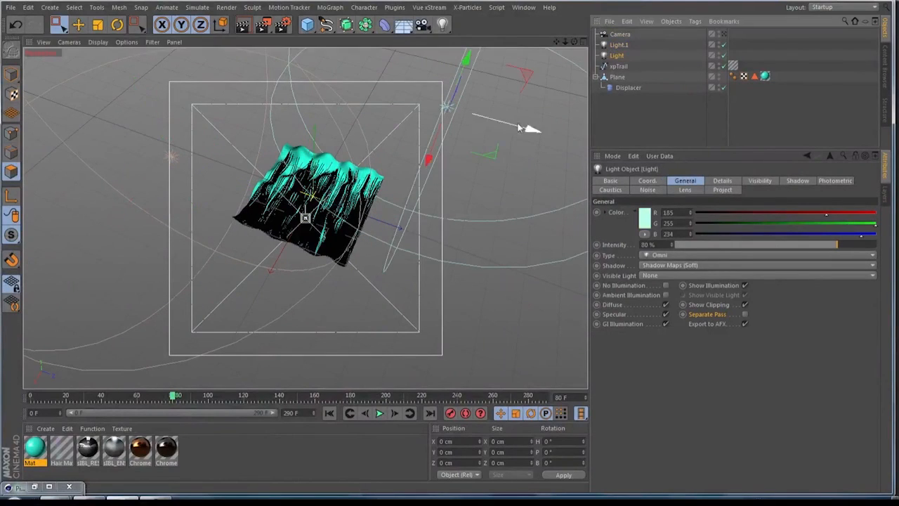
pyautogui.moveTo(518, 128)
pyautogui.mouseDown()
pyautogui.moveTo(538, 130)
pyautogui.moveTo(514, 125)
pyautogui.mouseUp()
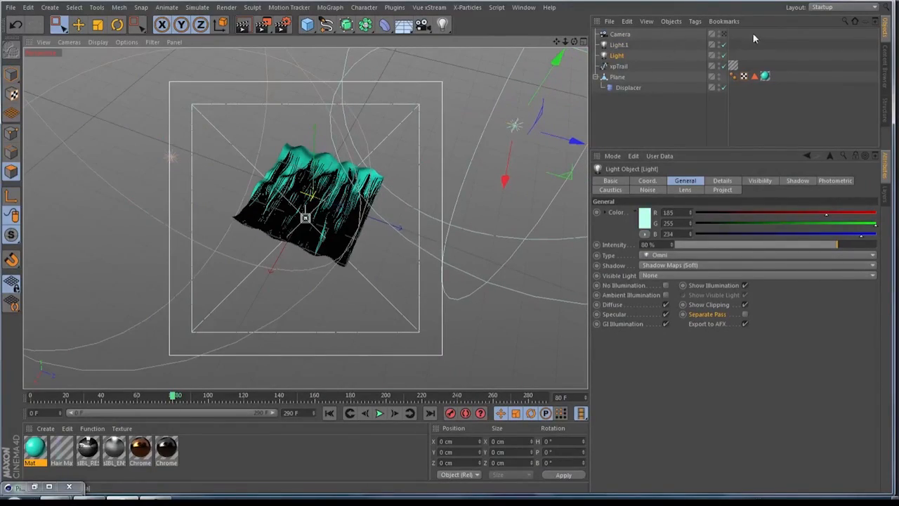
# Step: Look through the new camera and render its view with Team Render to the Picture Viewer
pyautogui.click(725, 34)
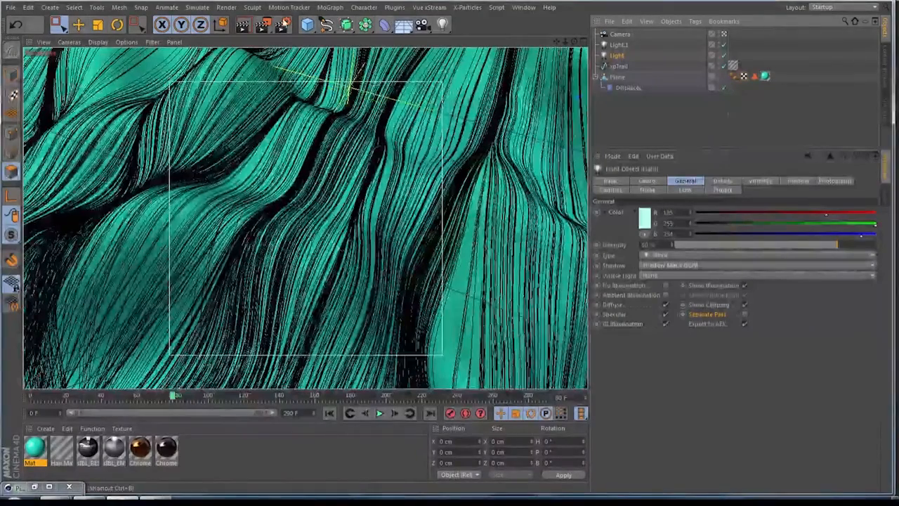
pyautogui.click(265, 27)
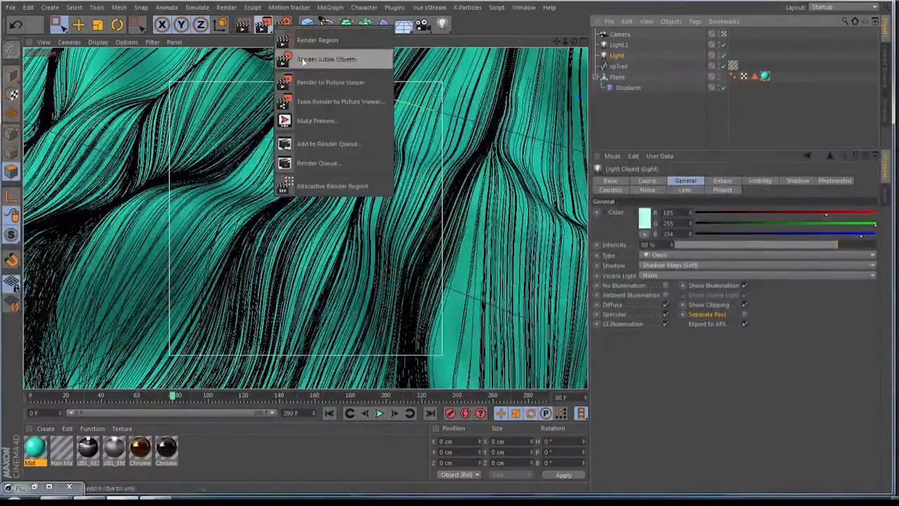
pyautogui.click(334, 103)
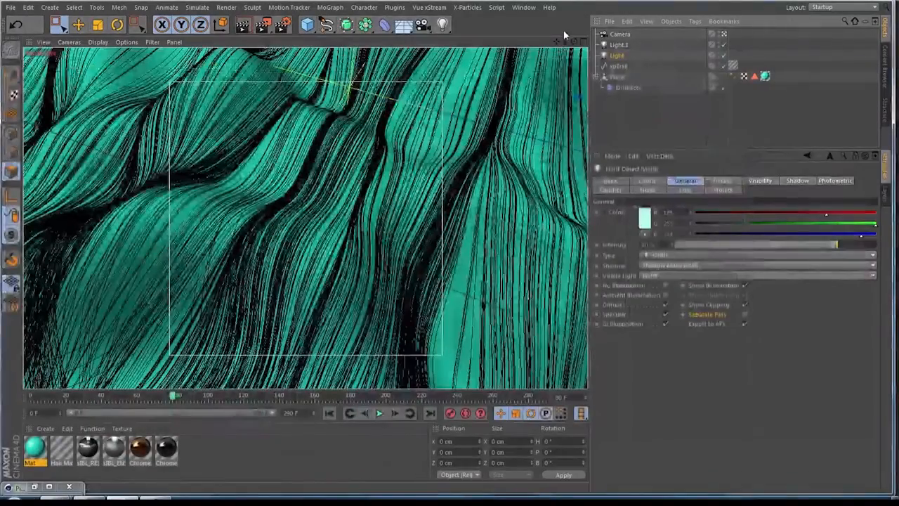
# Step: Reframe the camera slightly wider and at a new angle to show more of the rippled surface
pyautogui.moveTo(566, 42); pyautogui.dragTo(521, 63)
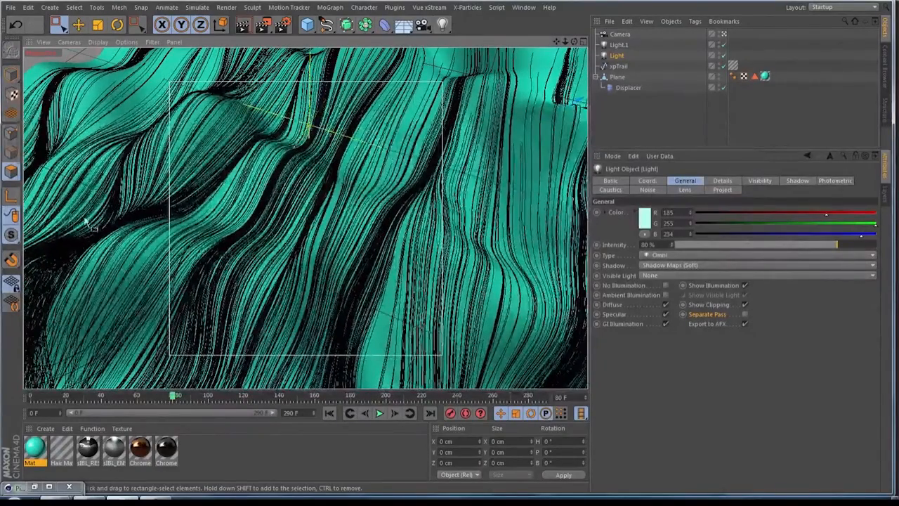
pyautogui.click(297, 455)
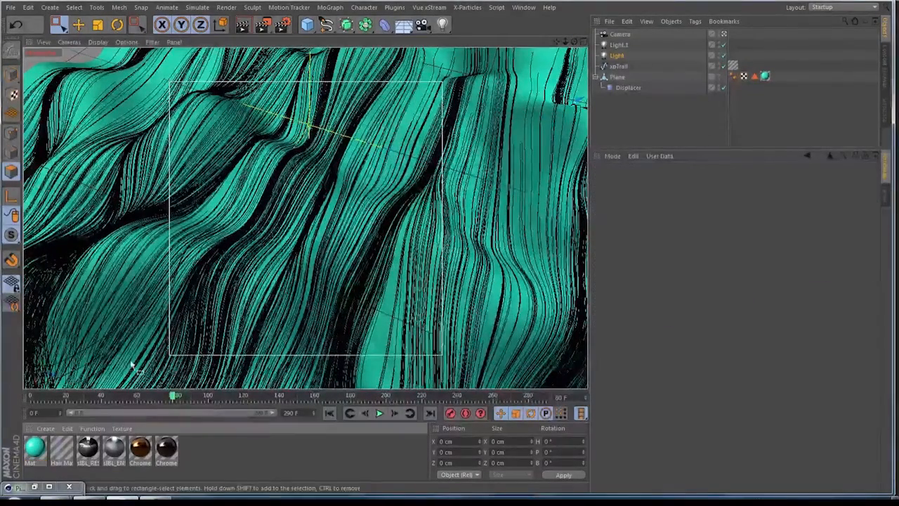
pyautogui.moveTo(575, 45); pyautogui.dragTo(541, 87)
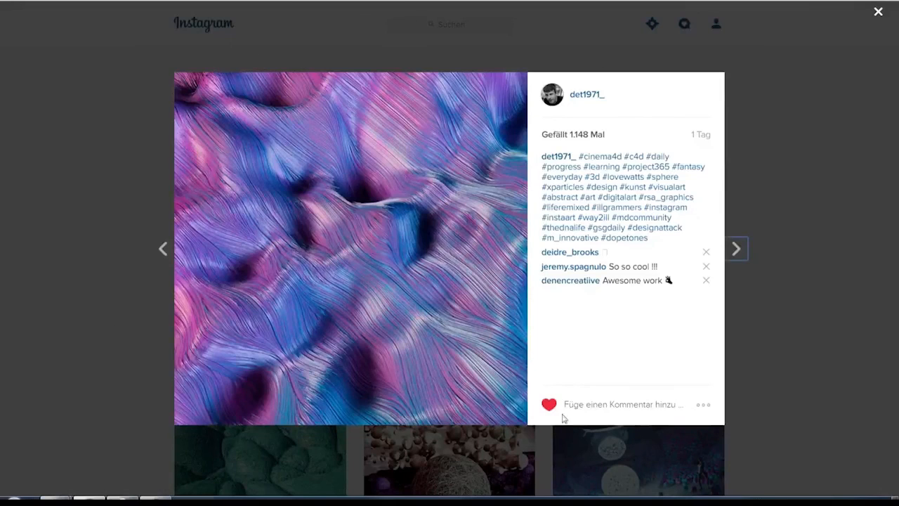
# Step: Switch to Instagram, close the opened strand-artwork post and browse the artist's gallery of renders
pyautogui.click(87, 218)
pyautogui.scroll(-2, 81, 299)
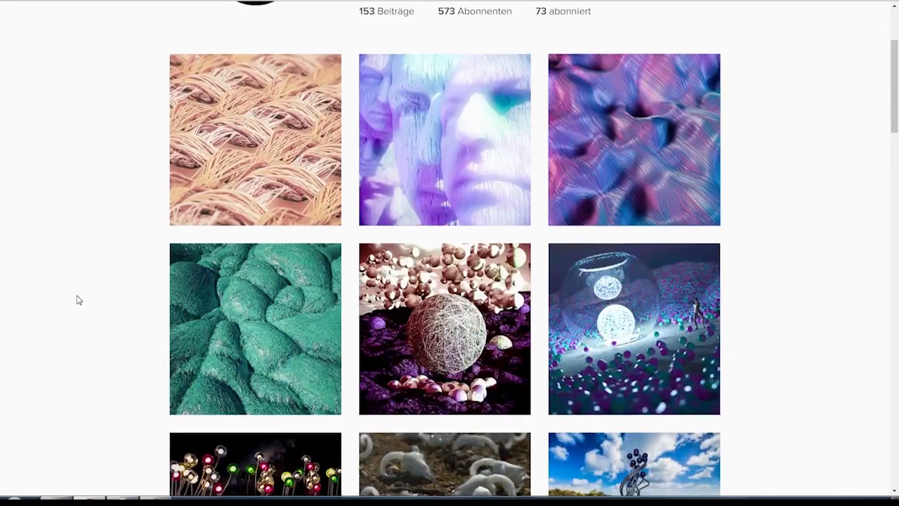
pyautogui.scroll(-3, 75, 301)
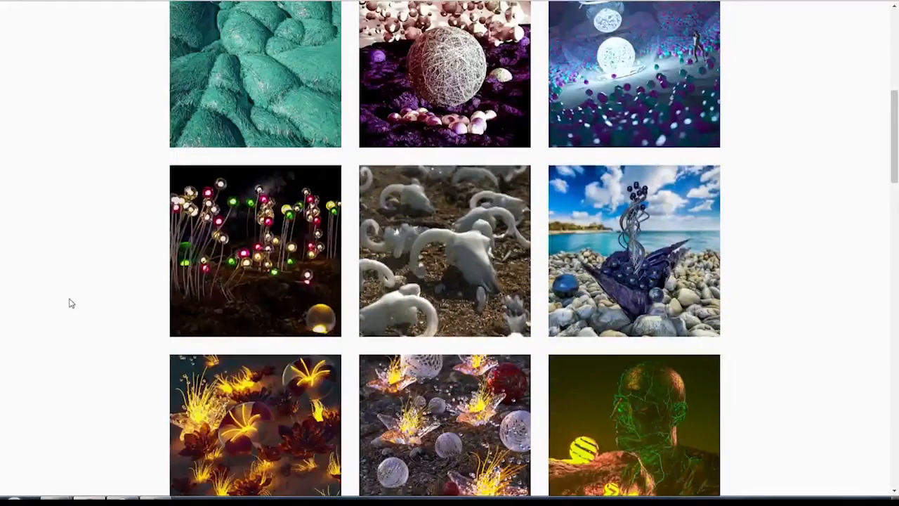
pyautogui.scroll(3, 71, 303)
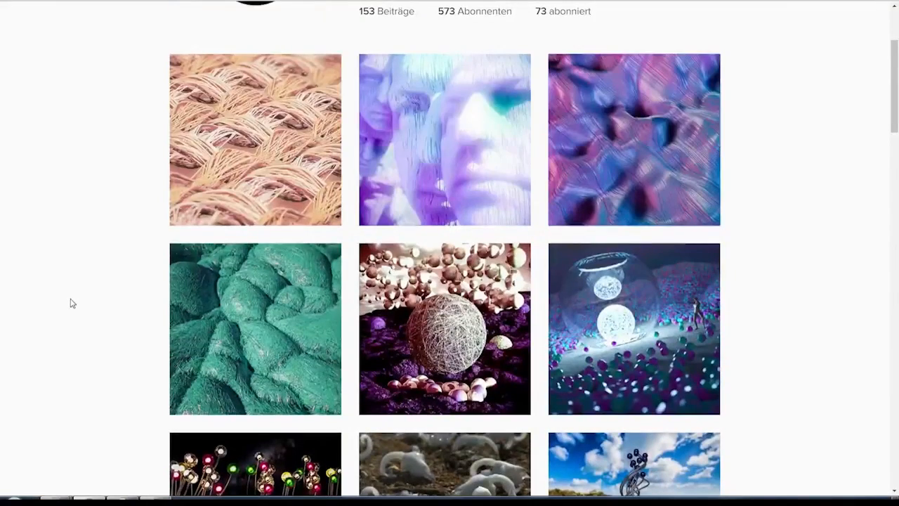